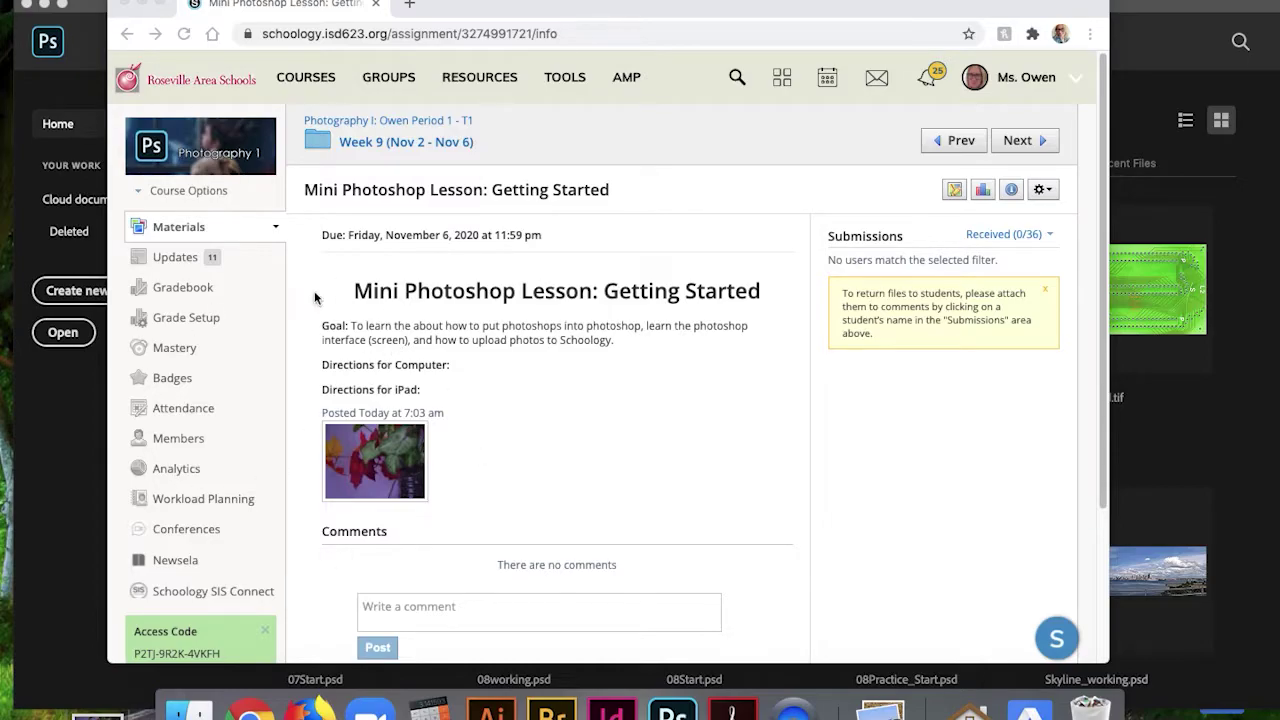
# In a new Chrome tab, go to isd623.org and follow the STUDENTS link to Schoology
pyautogui.click(409, 4)
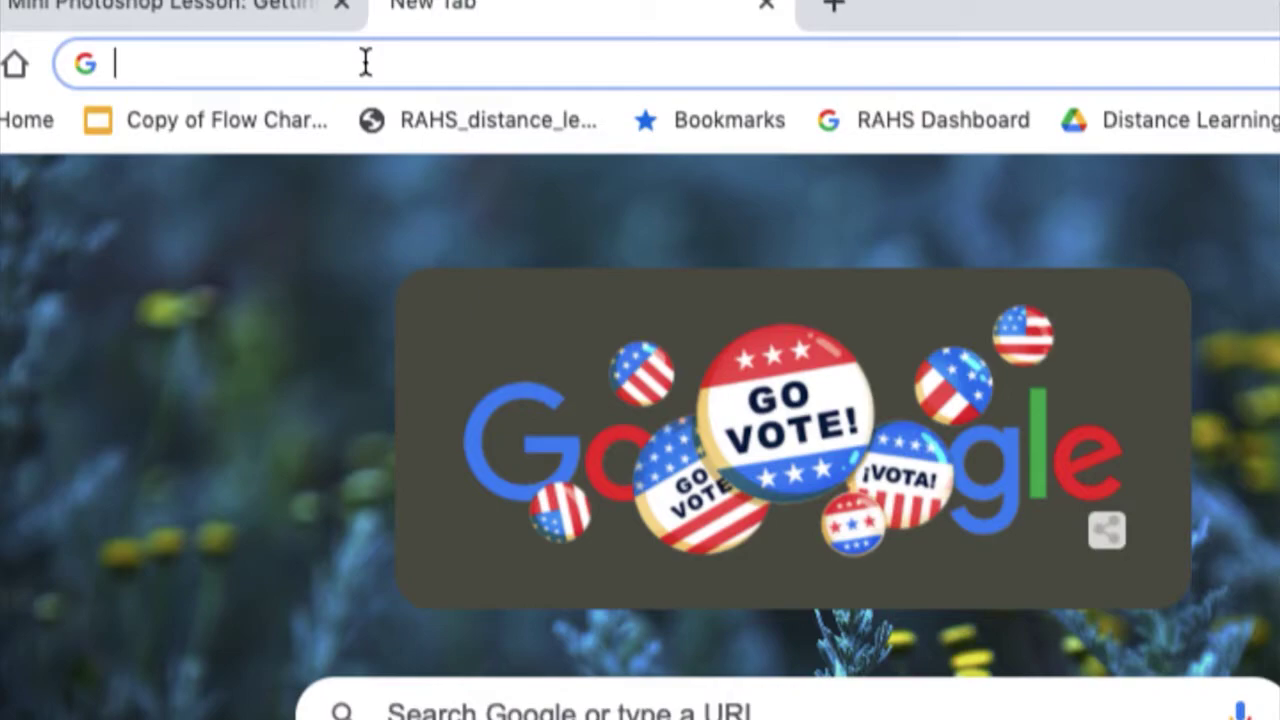
pyautogui.write('isd623.org')
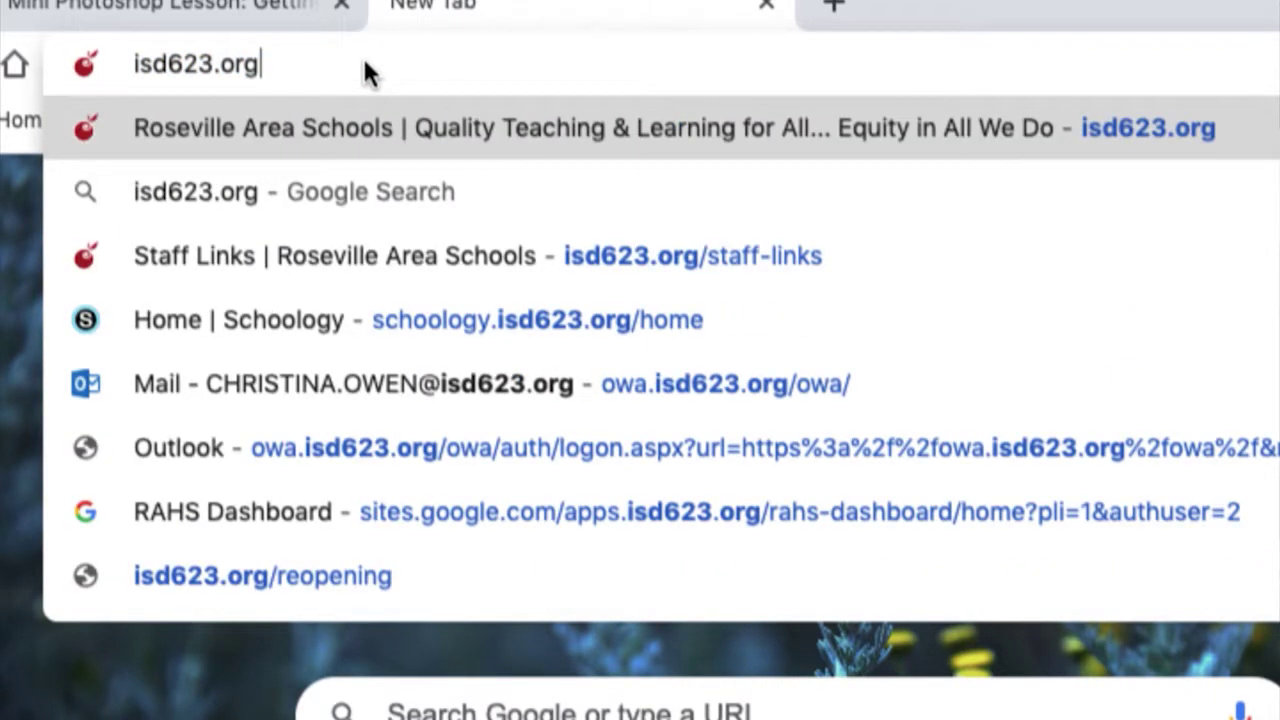
pyautogui.press('Return')
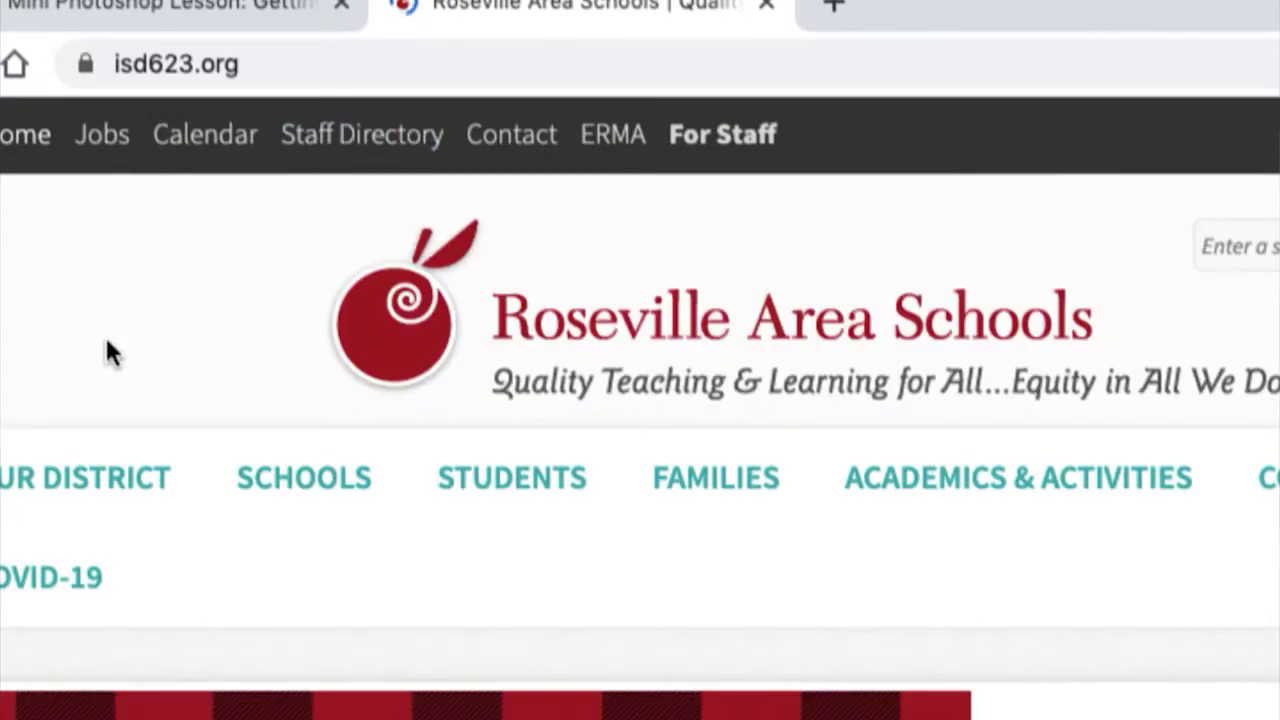
pyautogui.moveTo(580, 491)
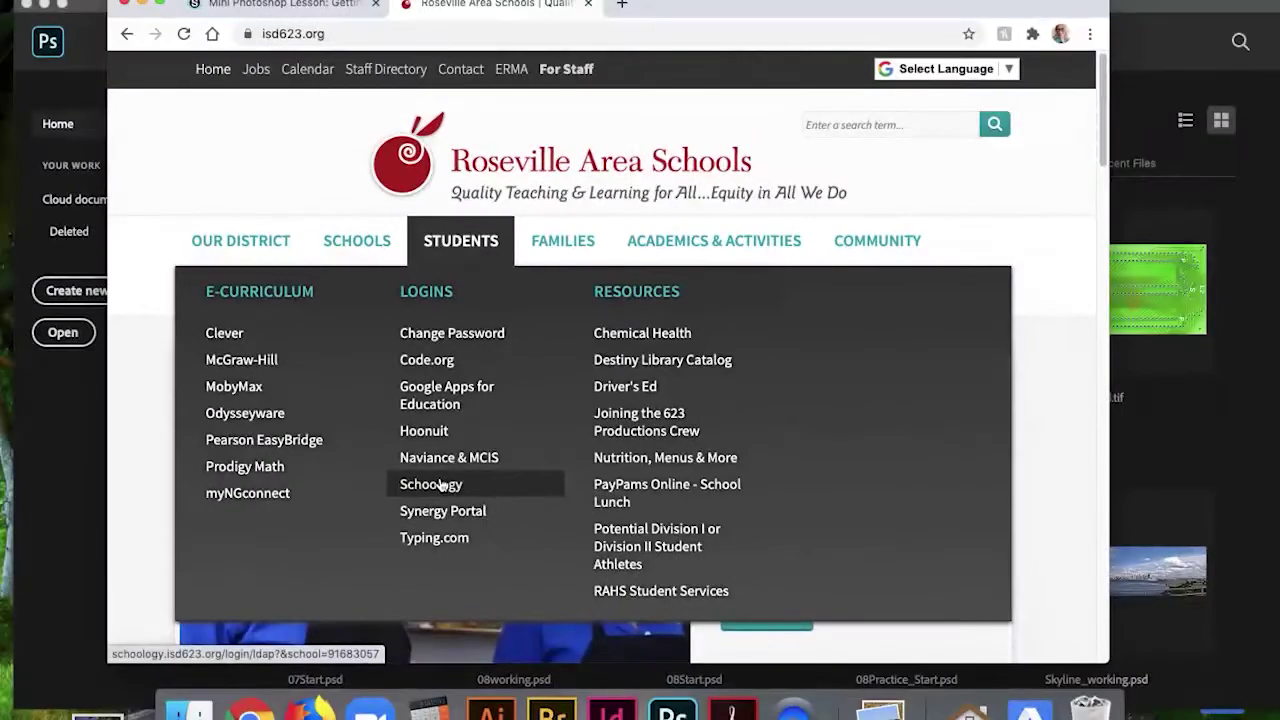
pyautogui.click(441, 485)
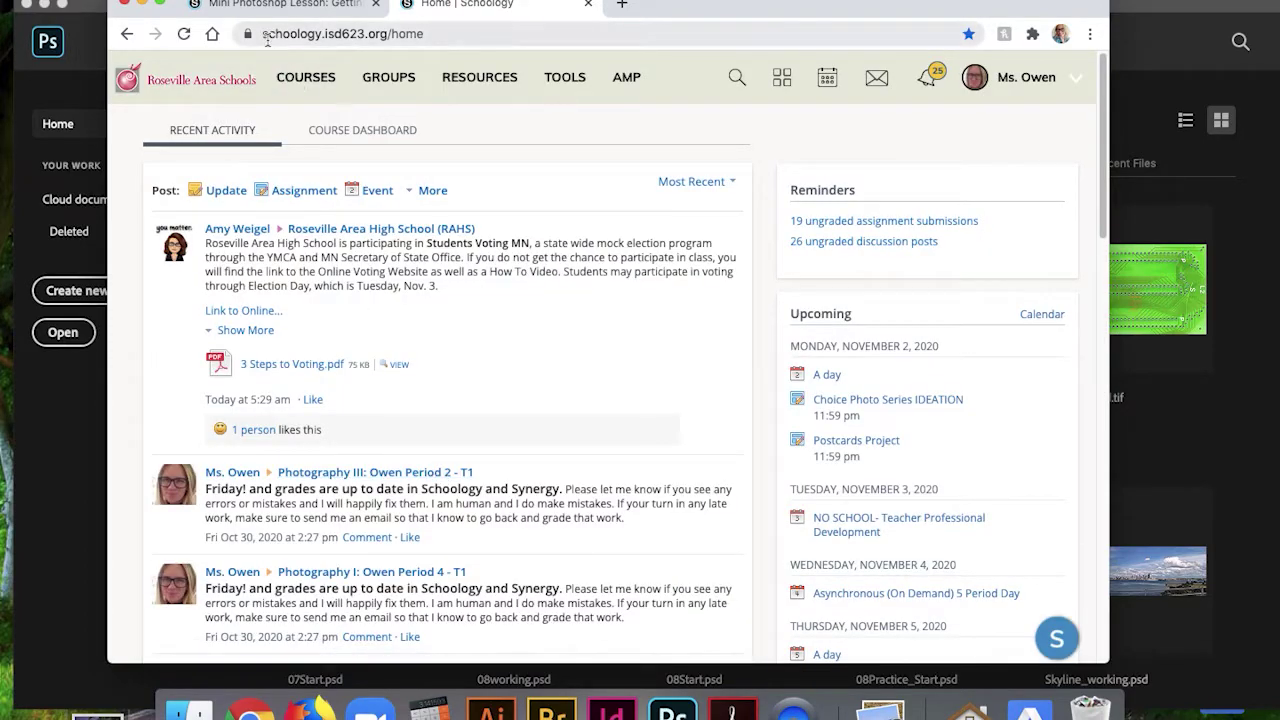
# Open Mini Photoshop Lesson: Getting Started from Photography I Period 1's Week 9 (Nov 2 - Nov 6) folder
pyautogui.click(288, 80)
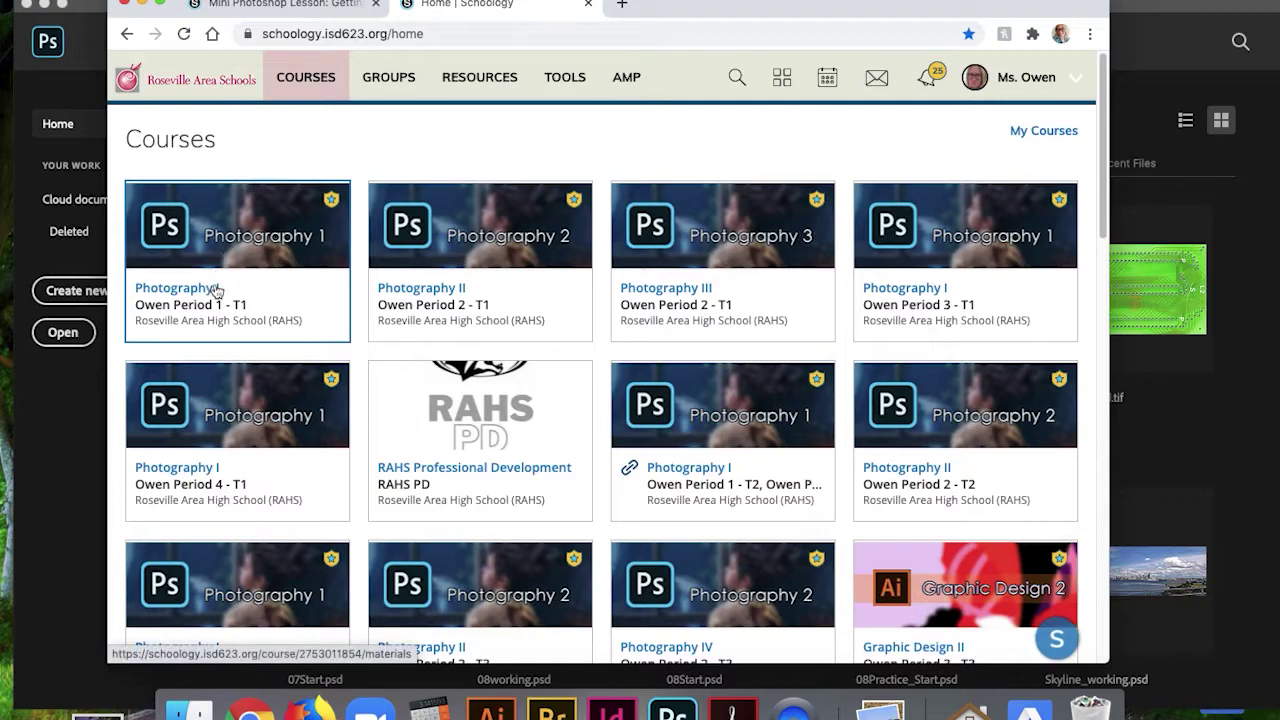
pyautogui.click(213, 290)
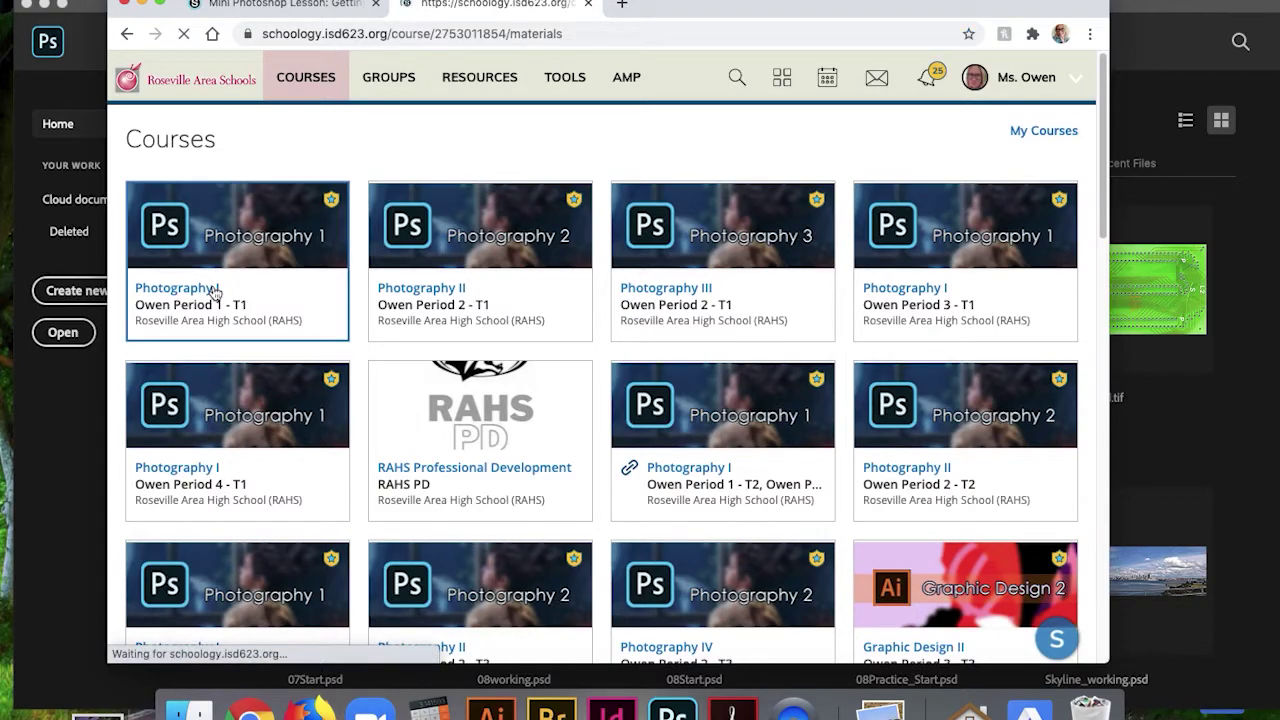
pyautogui.scroll(-6, 300, 530)
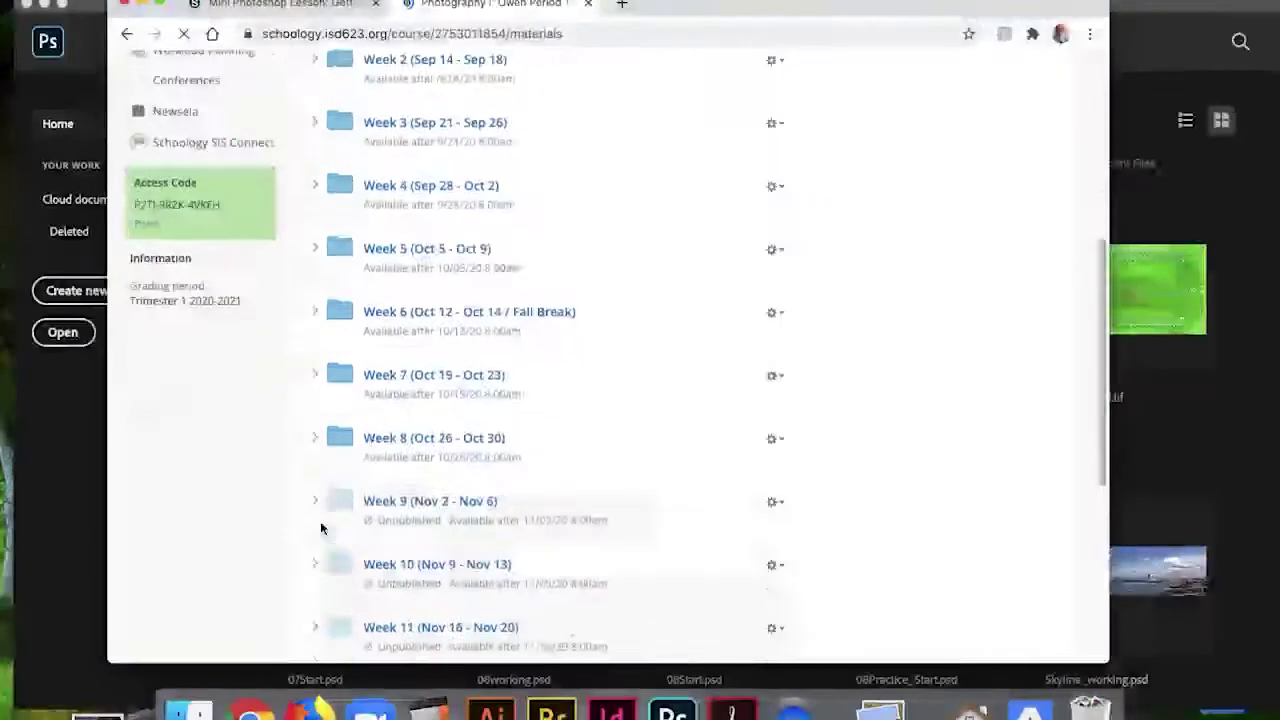
pyautogui.click(400, 396)
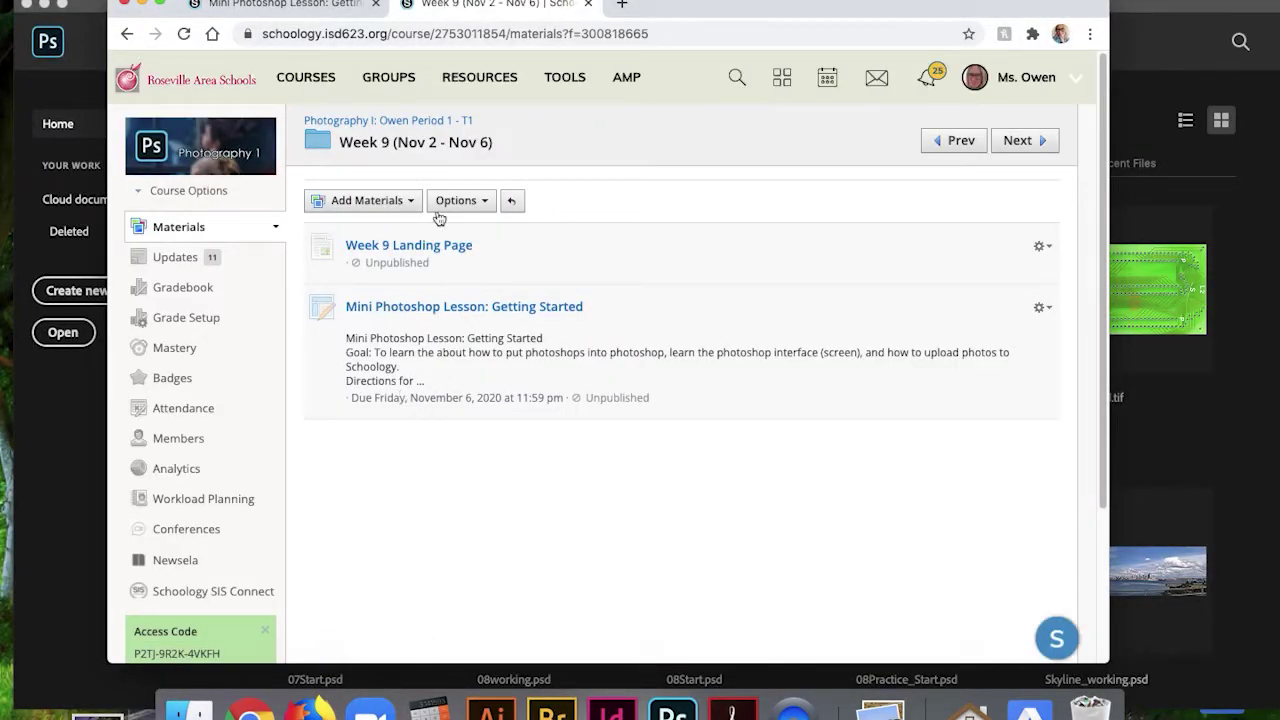
pyautogui.click(435, 312)
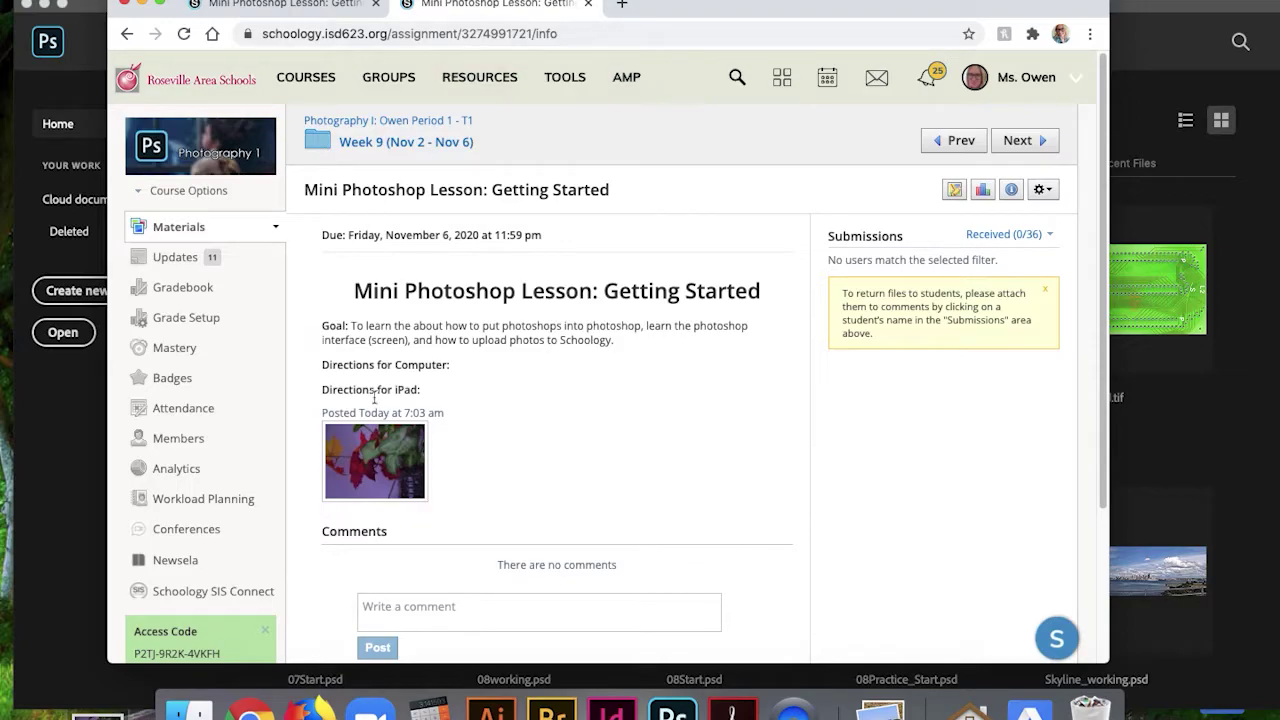
# Drag the assignment photo out to the desktop, preview it, then trash the dragged copy
pyautogui.moveTo(368, 440)
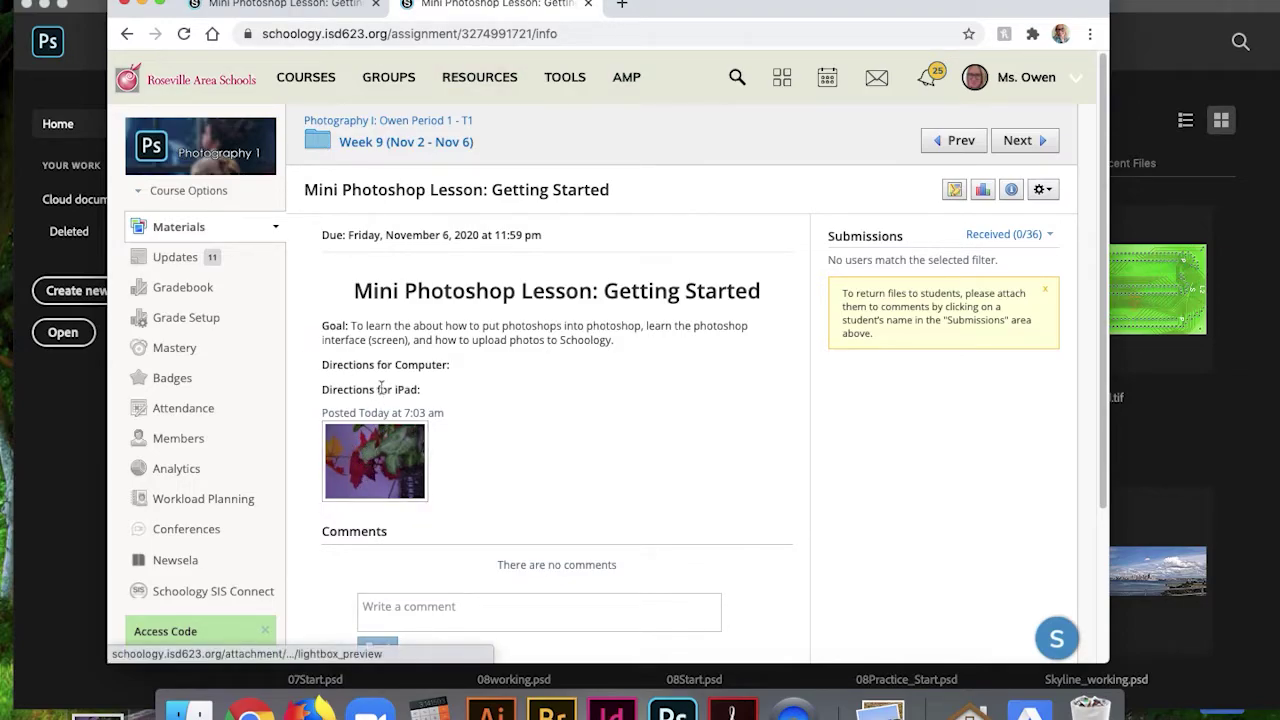
pyautogui.moveTo(368, 456); pyautogui.dragTo(20, 716)
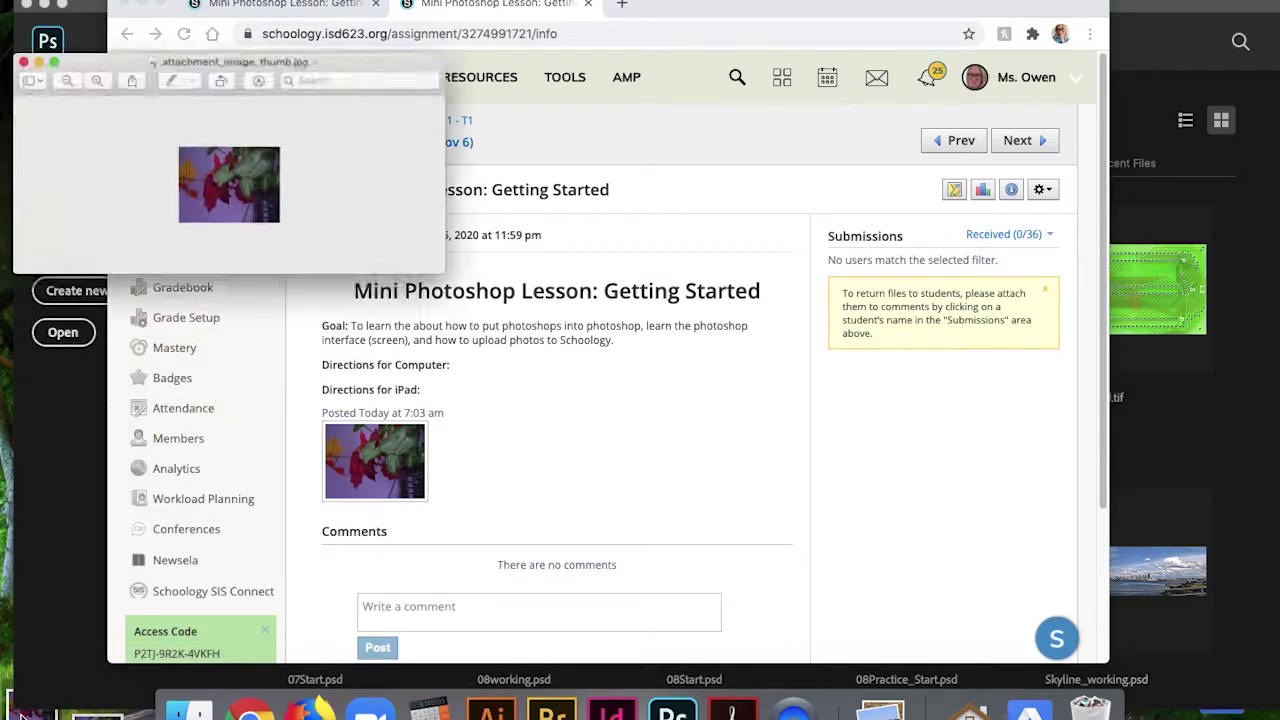
pyautogui.moveTo(490, 226); pyautogui.dragTo(1105, 684)
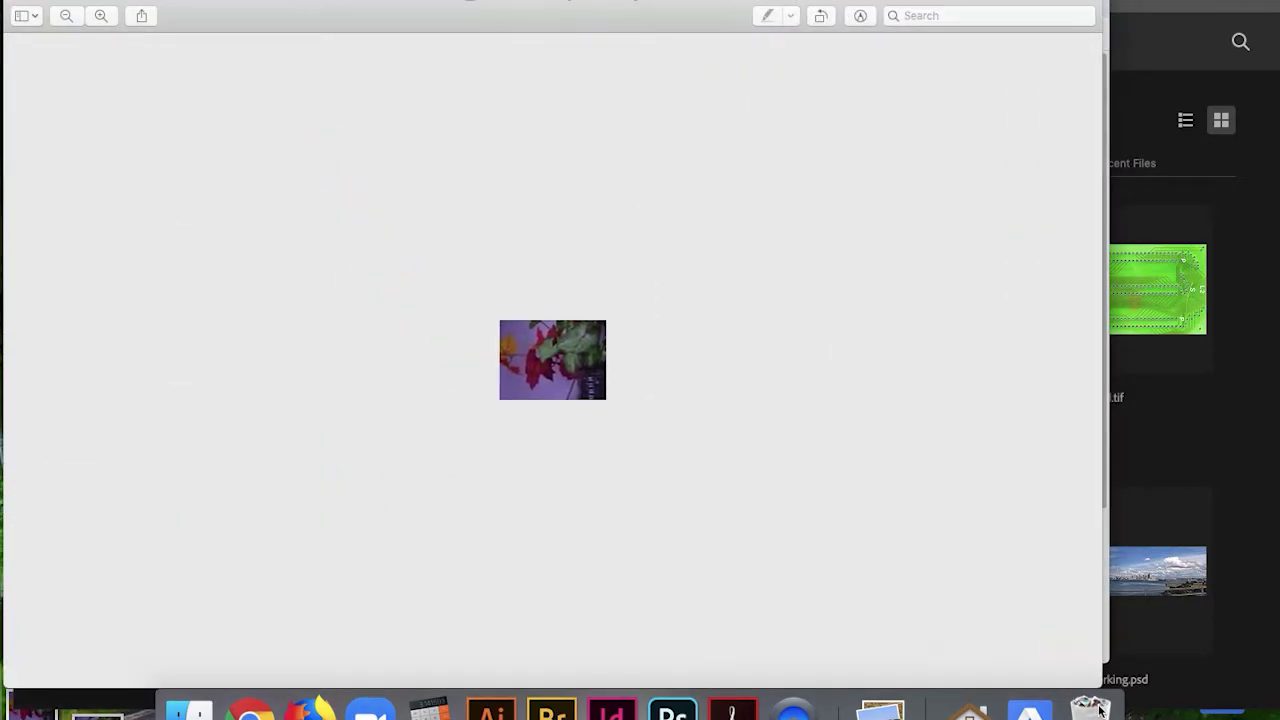
pyautogui.click(20, 3)
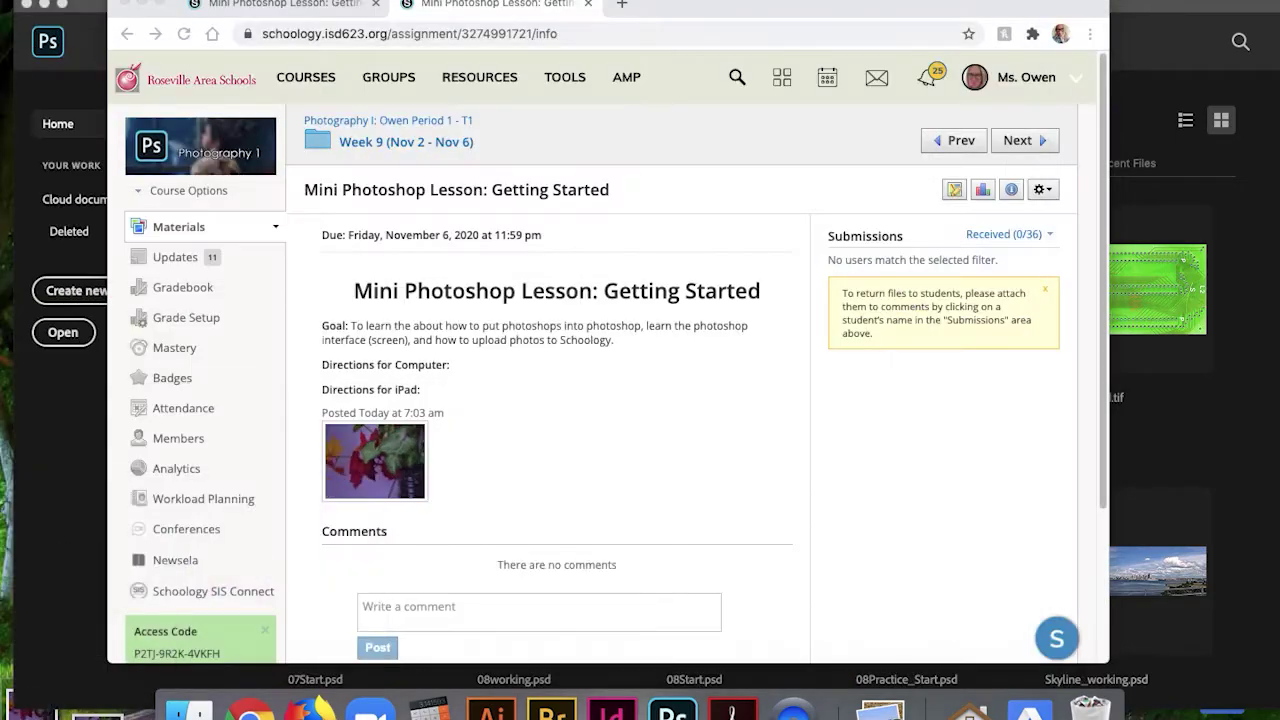
pyautogui.moveTo(30, 710); pyautogui.dragTo(1080, 705)
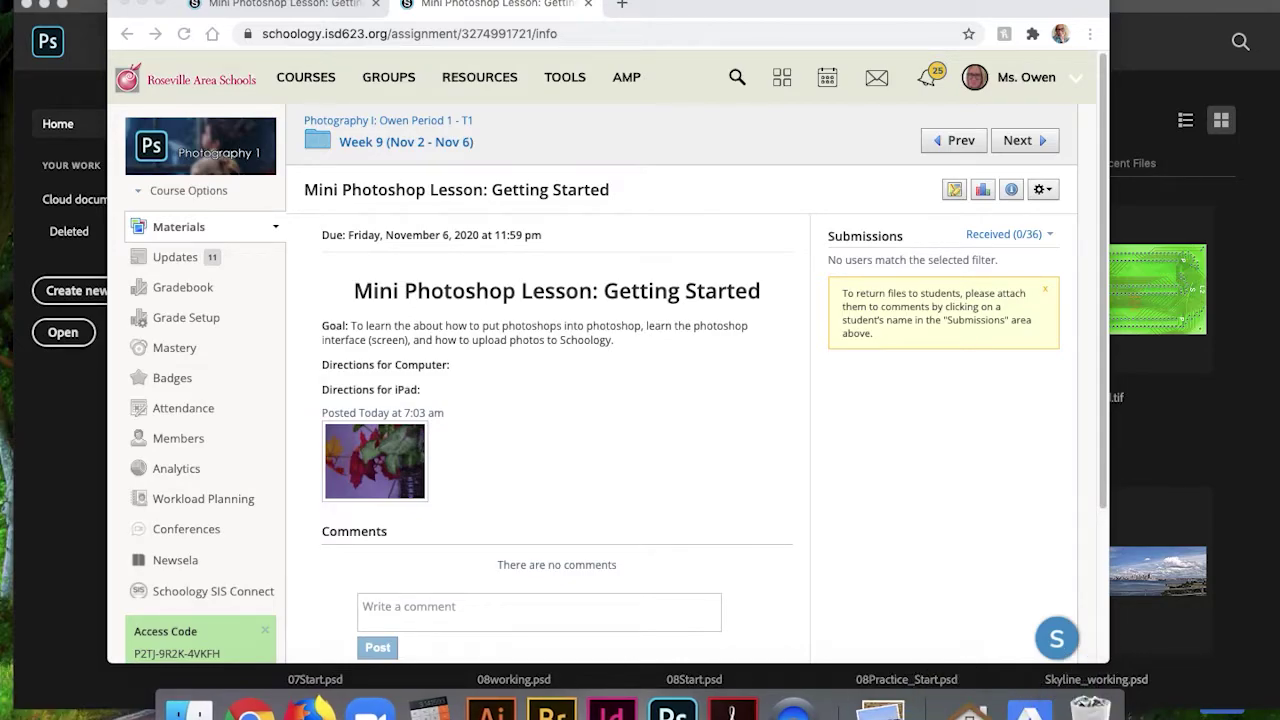
# Download the full-size leaf-and-plant photo from the enlarged view, then close the viewer
pyautogui.click(370, 459)
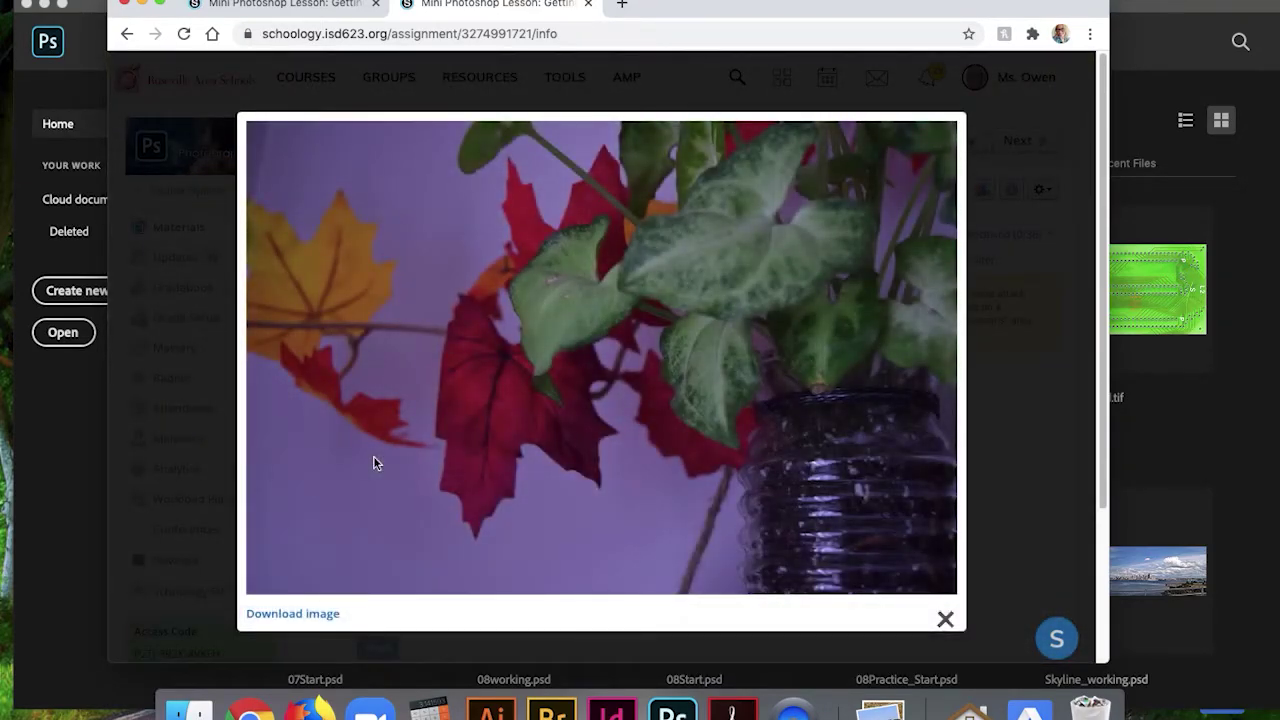
pyautogui.click(302, 620)
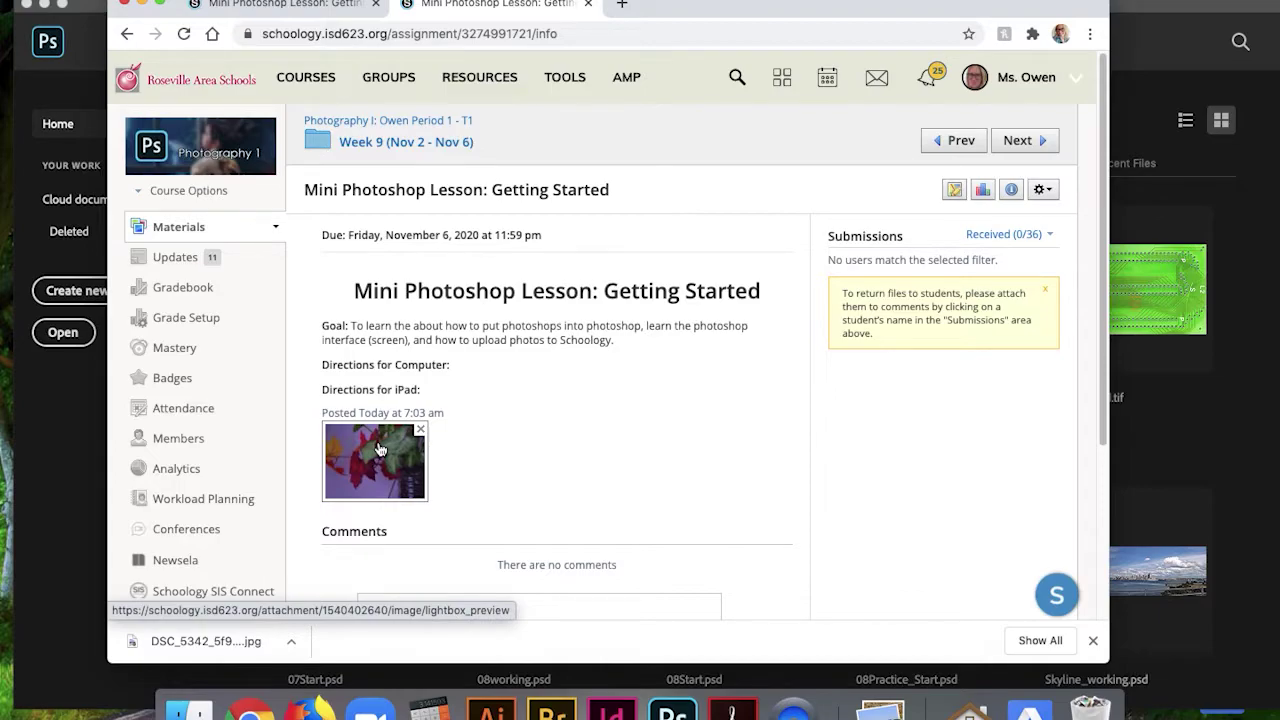
pyautogui.click(624, 5)
pyautogui.click(804, 4)
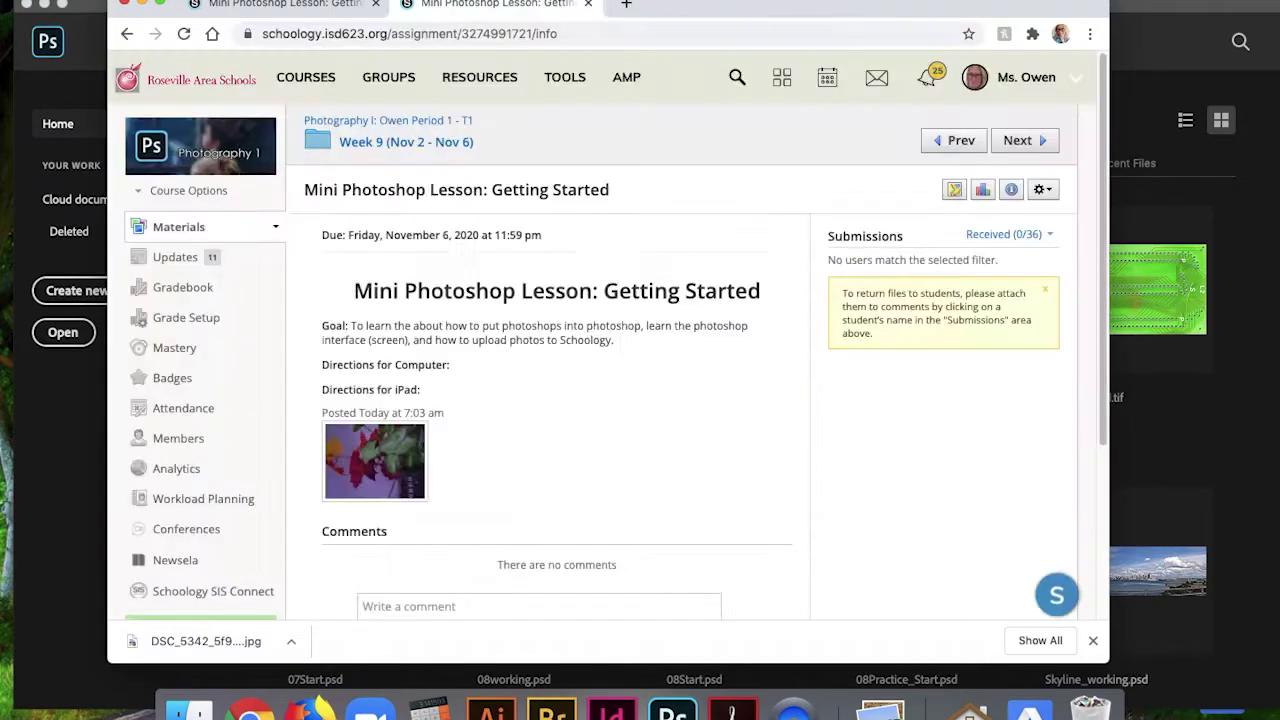
pyautogui.click(360, 462)
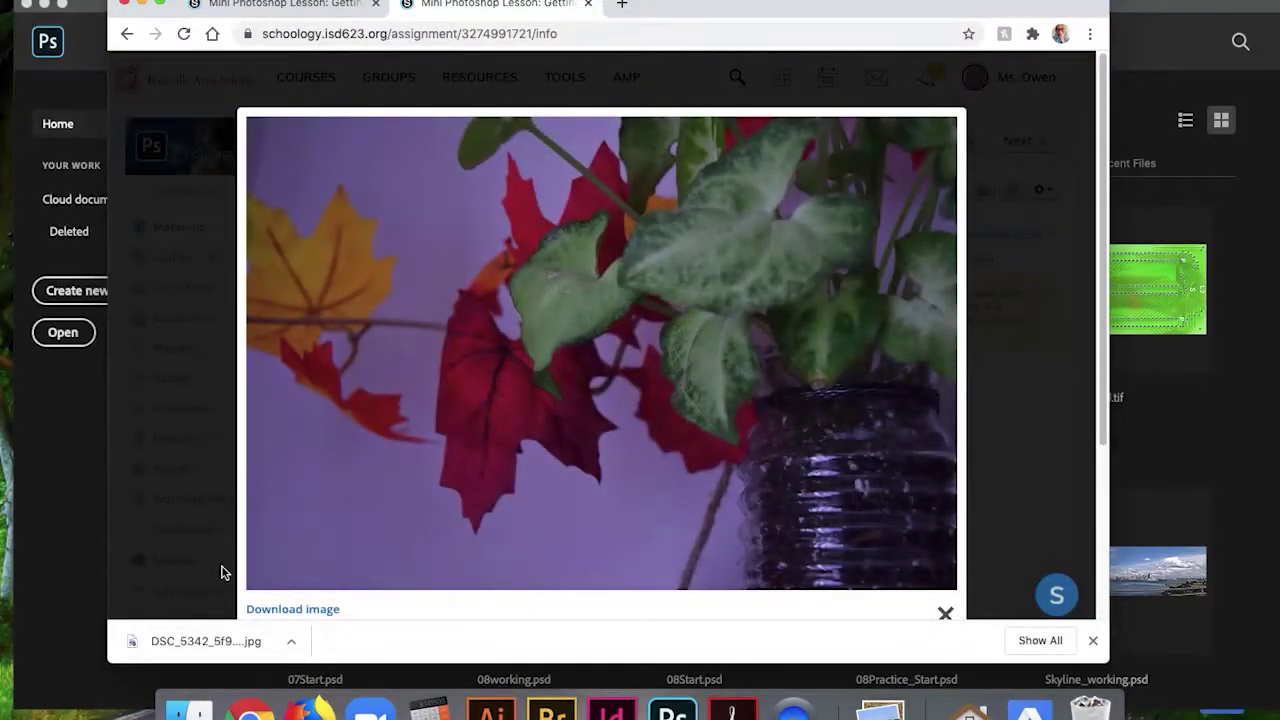
pyautogui.click(221, 565)
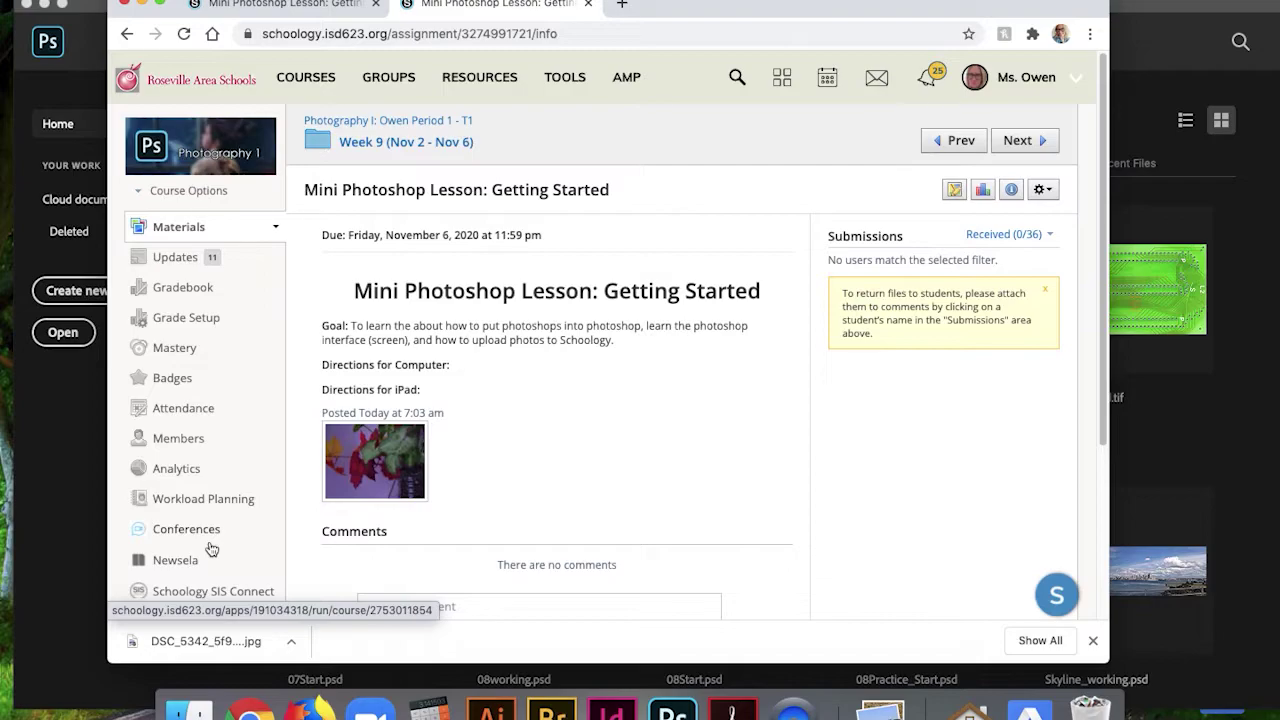
# Switch to Adobe Photoshop 2020 from the dock to show its Home screen
pyautogui.click(672, 710)
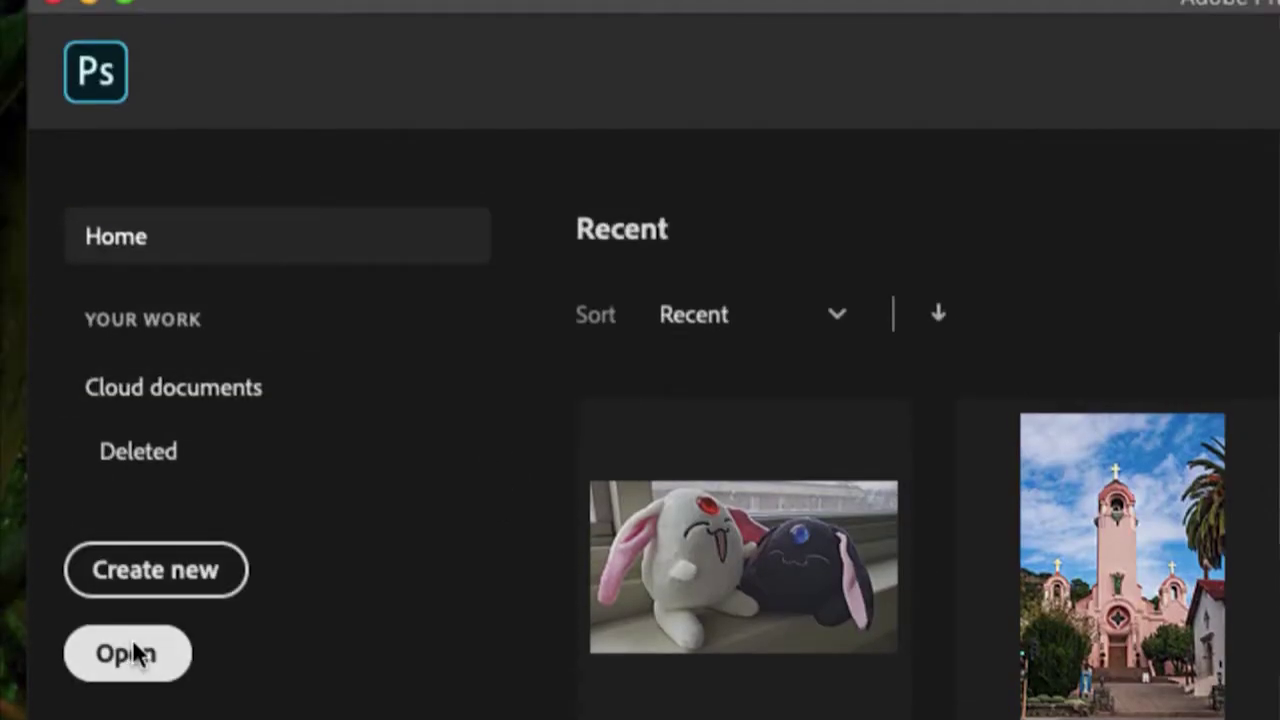
# Open DSC_5342_5f970013963aa.jpg from the Downloads folder in Photoshop
pyautogui.click(138, 655)
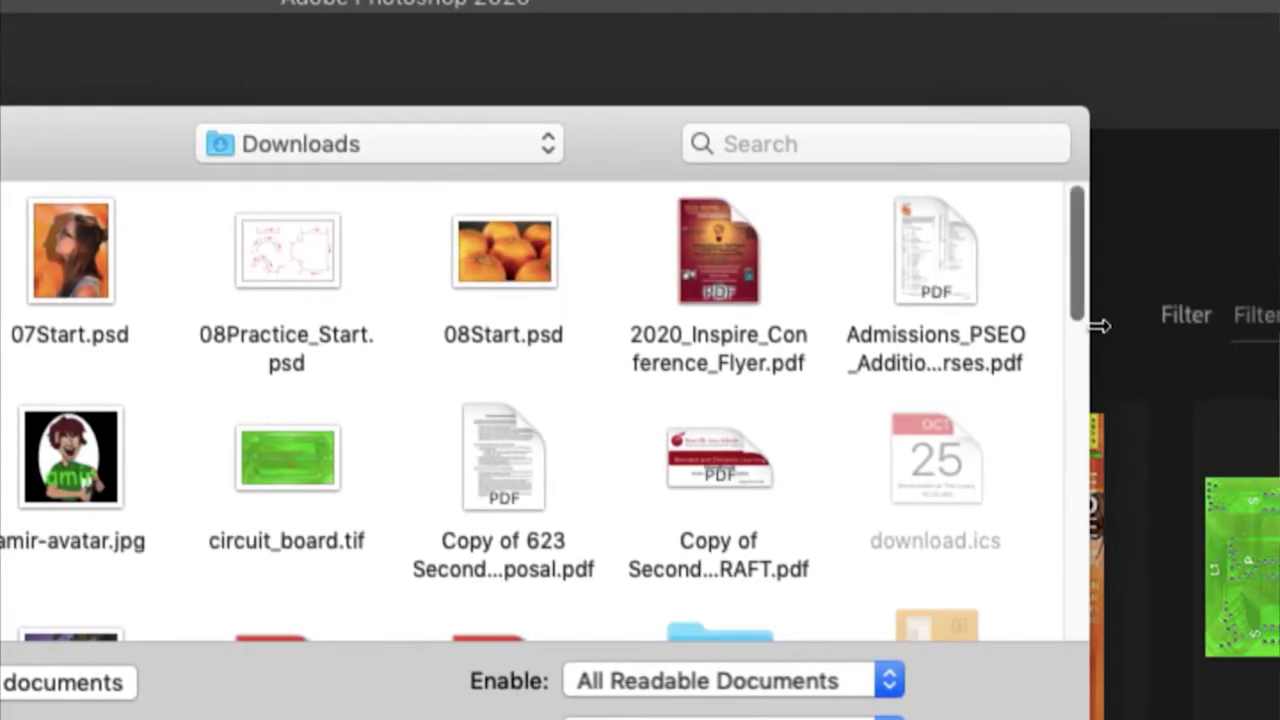
pyautogui.moveTo(1264, 310); pyautogui.dragTo(1256, 390)
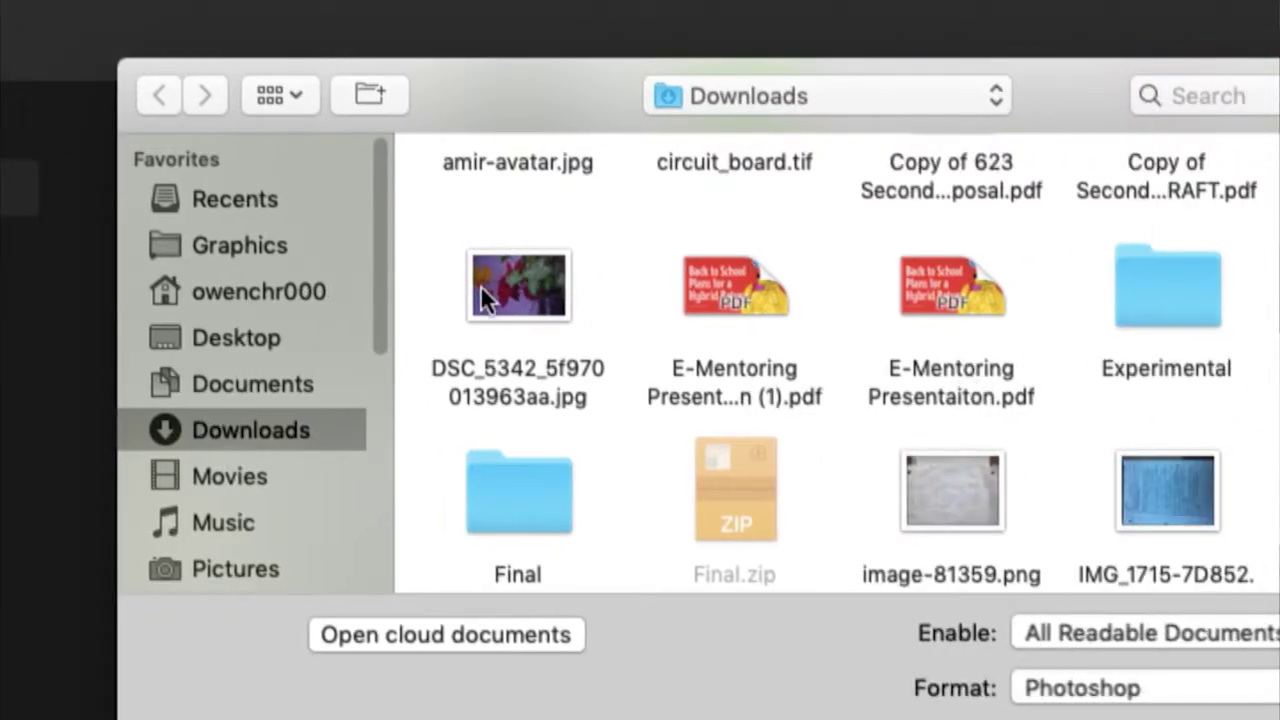
pyautogui.click(496, 303)
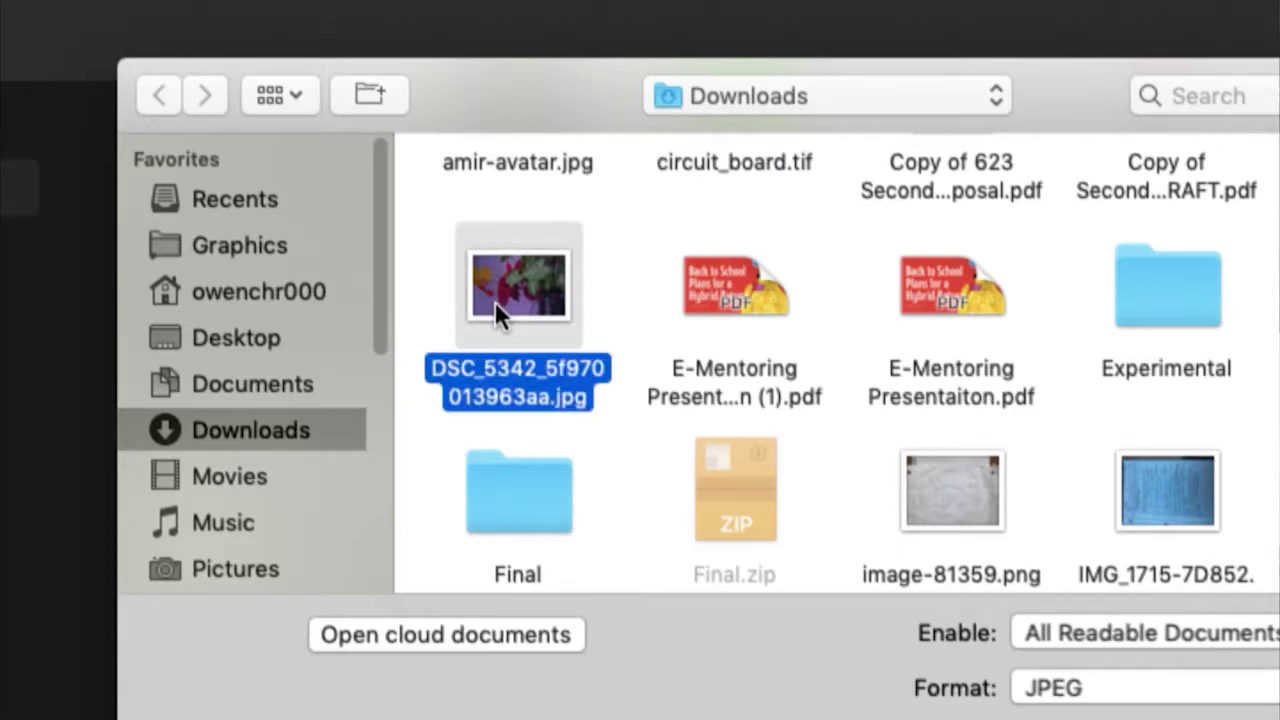
pyautogui.scroll(3, 495, 302)
pyautogui.scroll(-4, 495, 302)
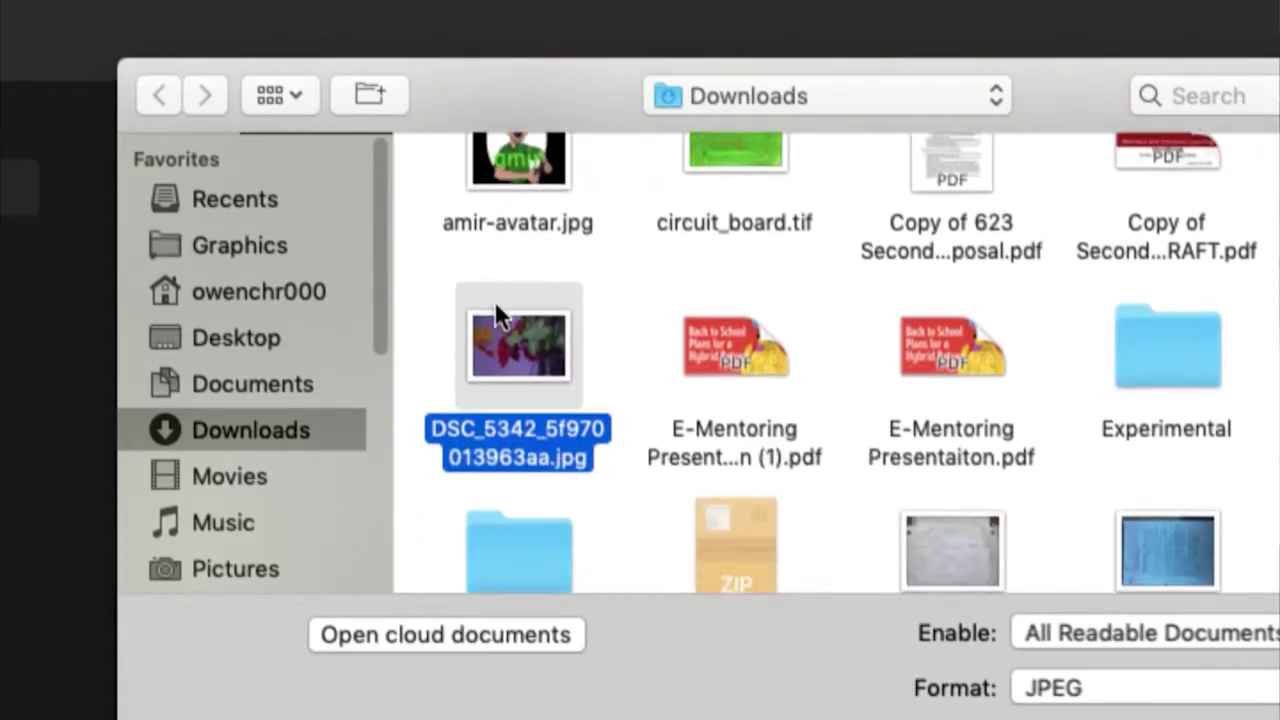
pyautogui.doubleClick(500, 241)
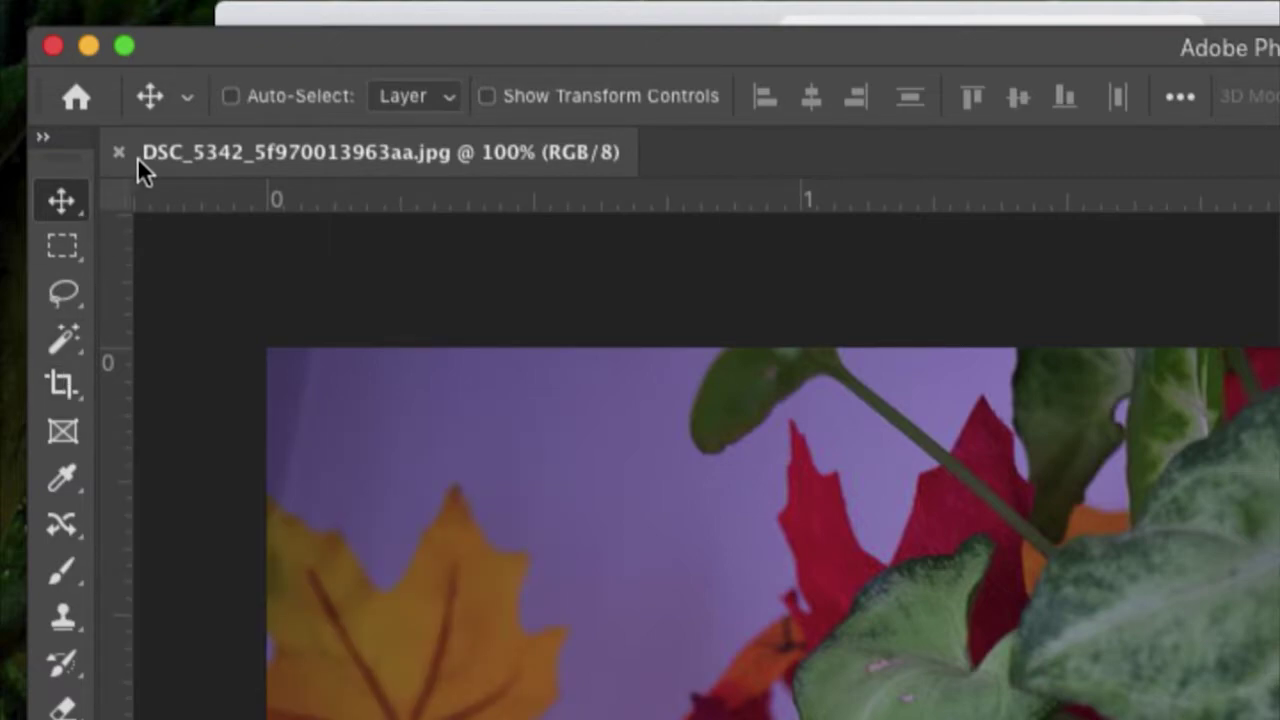
pyautogui.click(52, 246)
pyautogui.click(55, 298)
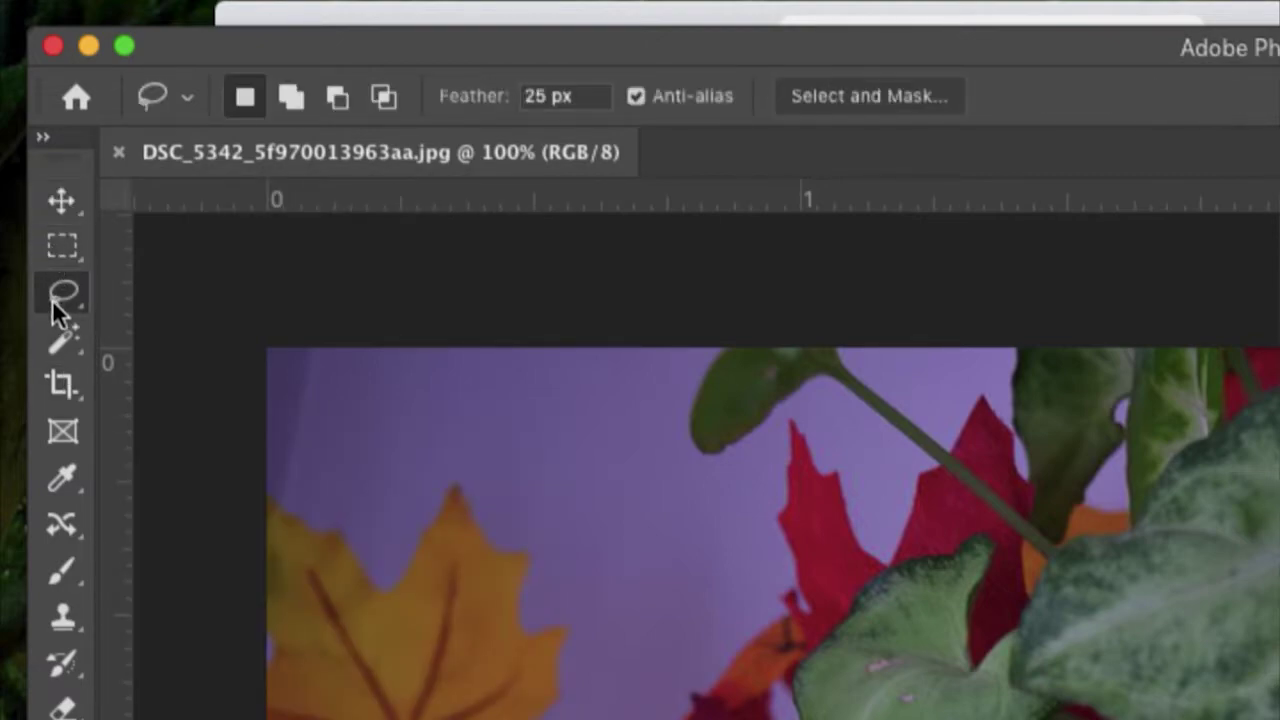
pyautogui.click(53, 390)
pyautogui.click(53, 482)
pyautogui.click(55, 524)
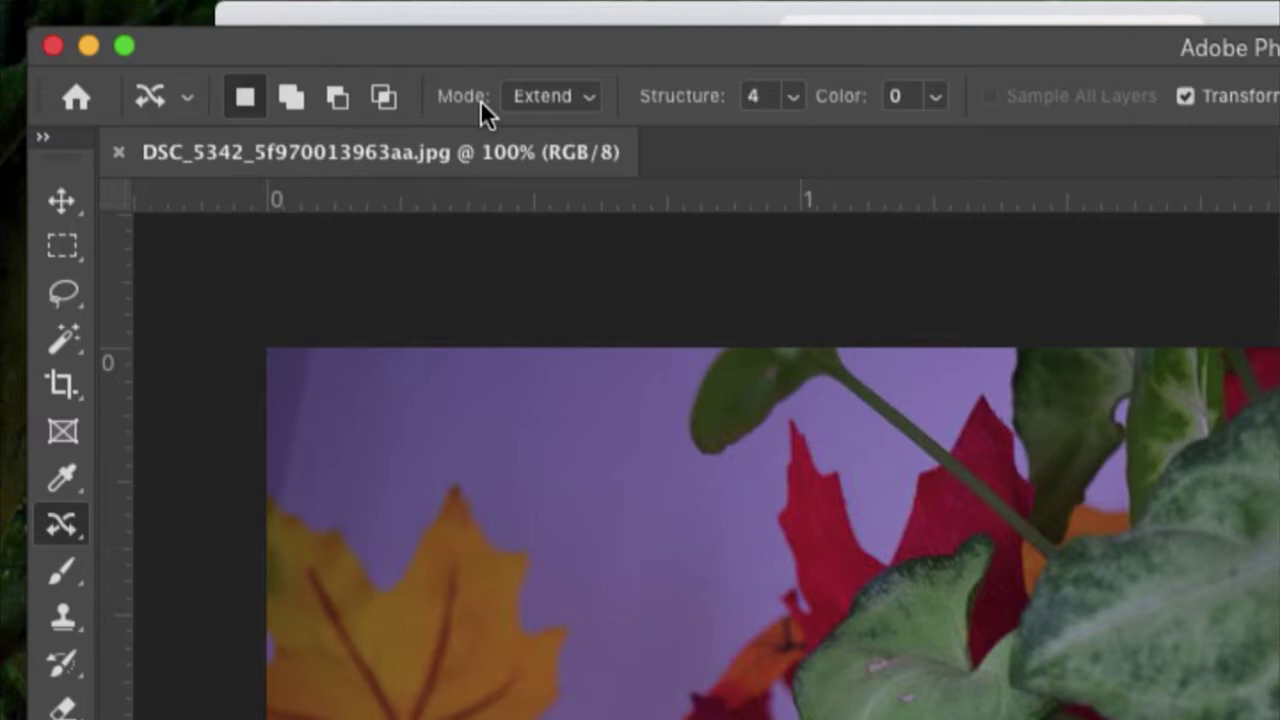
pyautogui.click(62, 246)
pyautogui.click(62, 292)
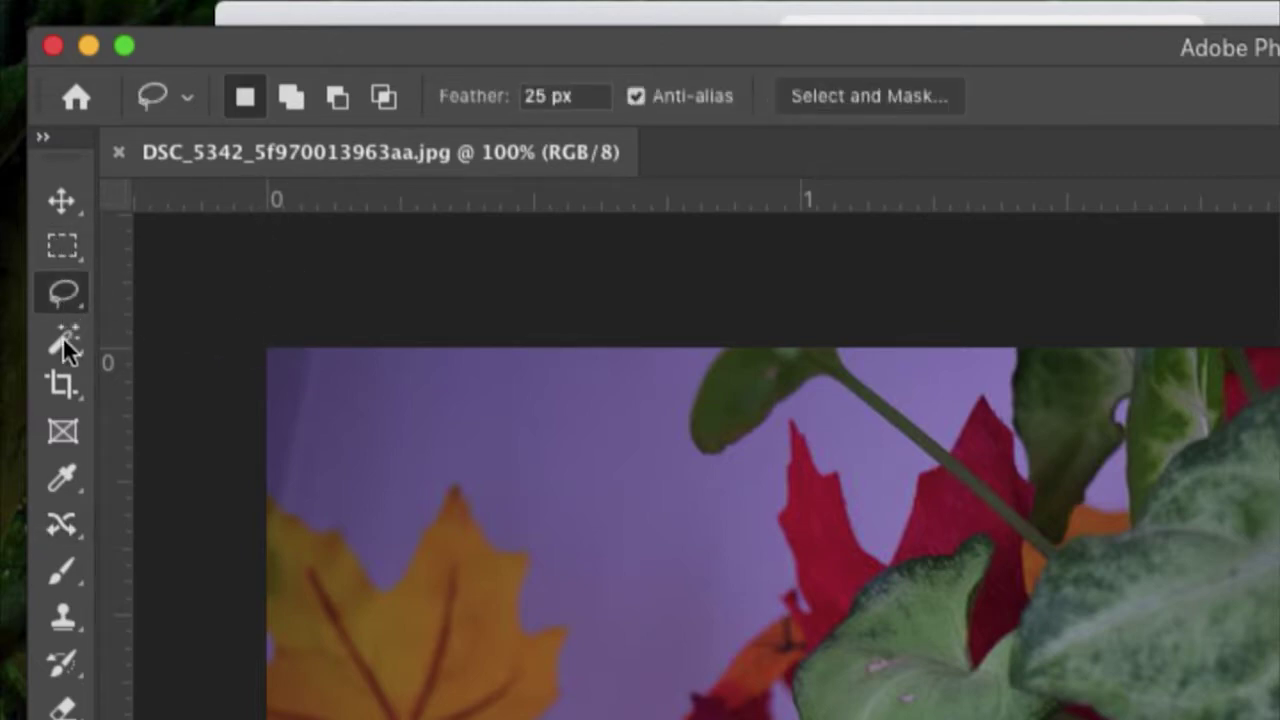
pyautogui.click(58, 340)
pyautogui.click(53, 390)
pyautogui.click(53, 477)
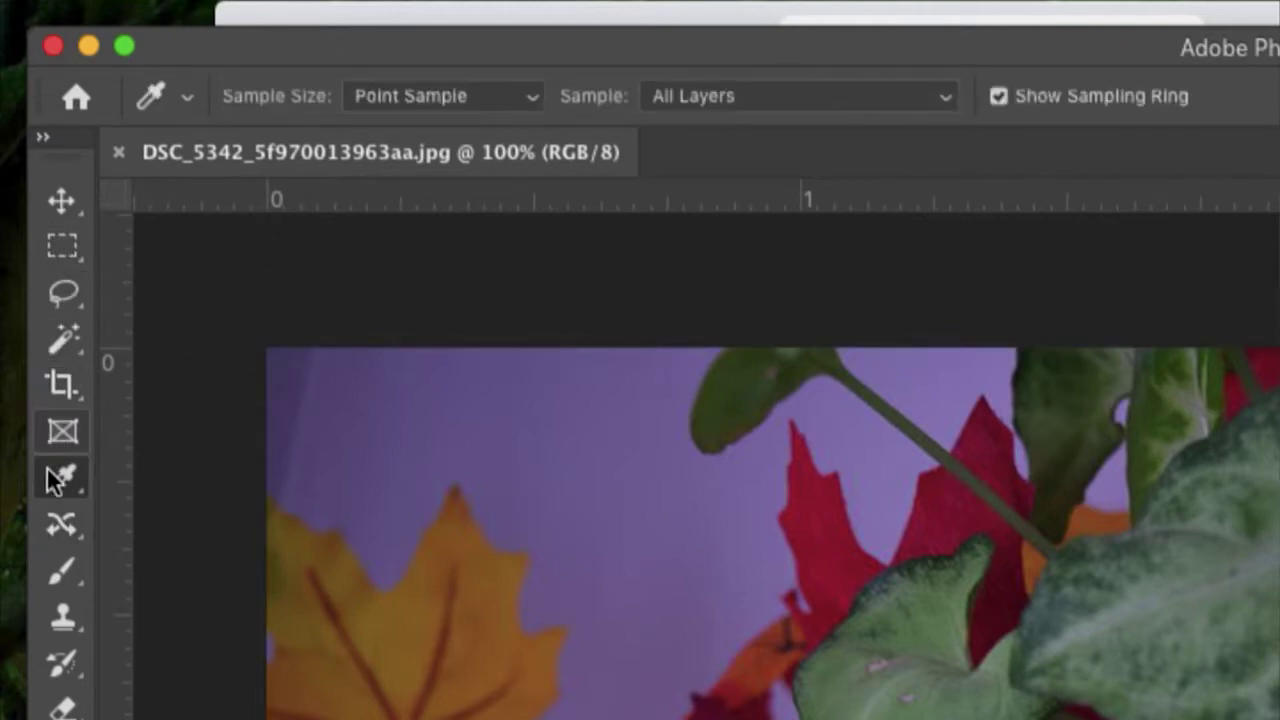
pyautogui.click(53, 390)
pyautogui.click(62, 338)
pyautogui.click(62, 290)
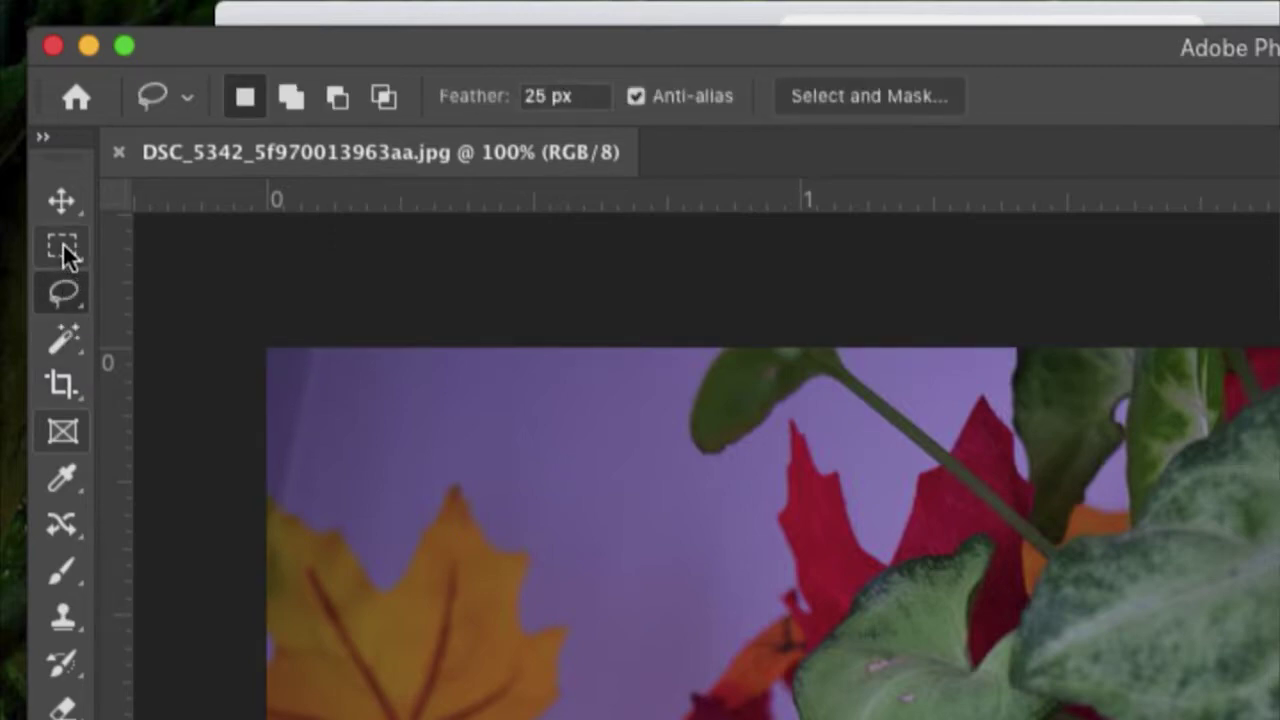
pyautogui.click(63, 246)
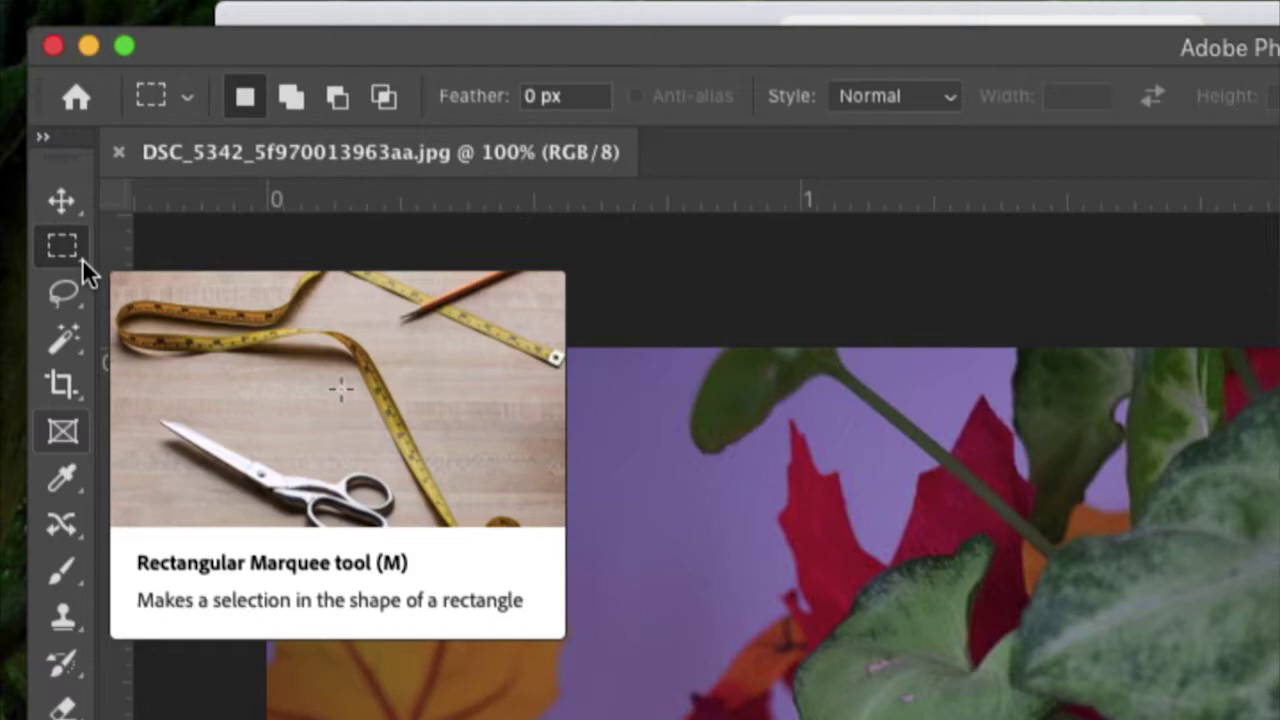
pyautogui.rightClick(71, 252)
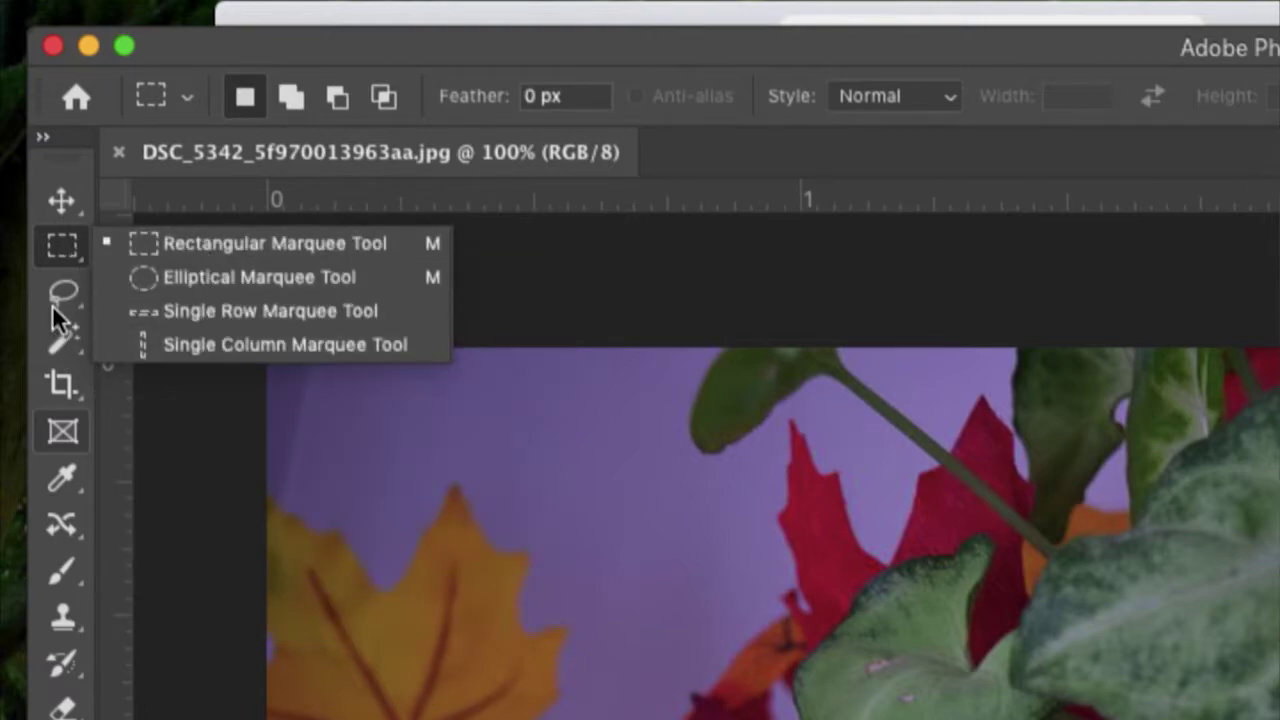
pyautogui.click(52, 290)
pyautogui.click(61, 337)
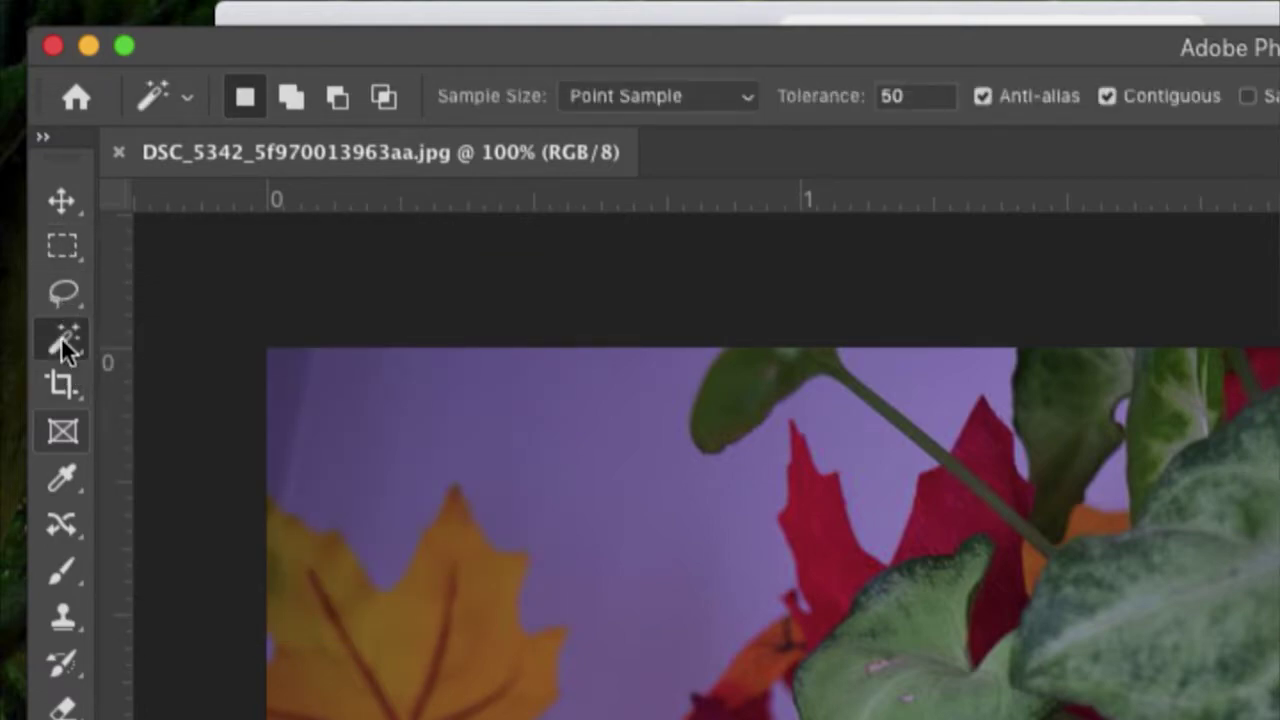
pyautogui.rightClick(61, 337)
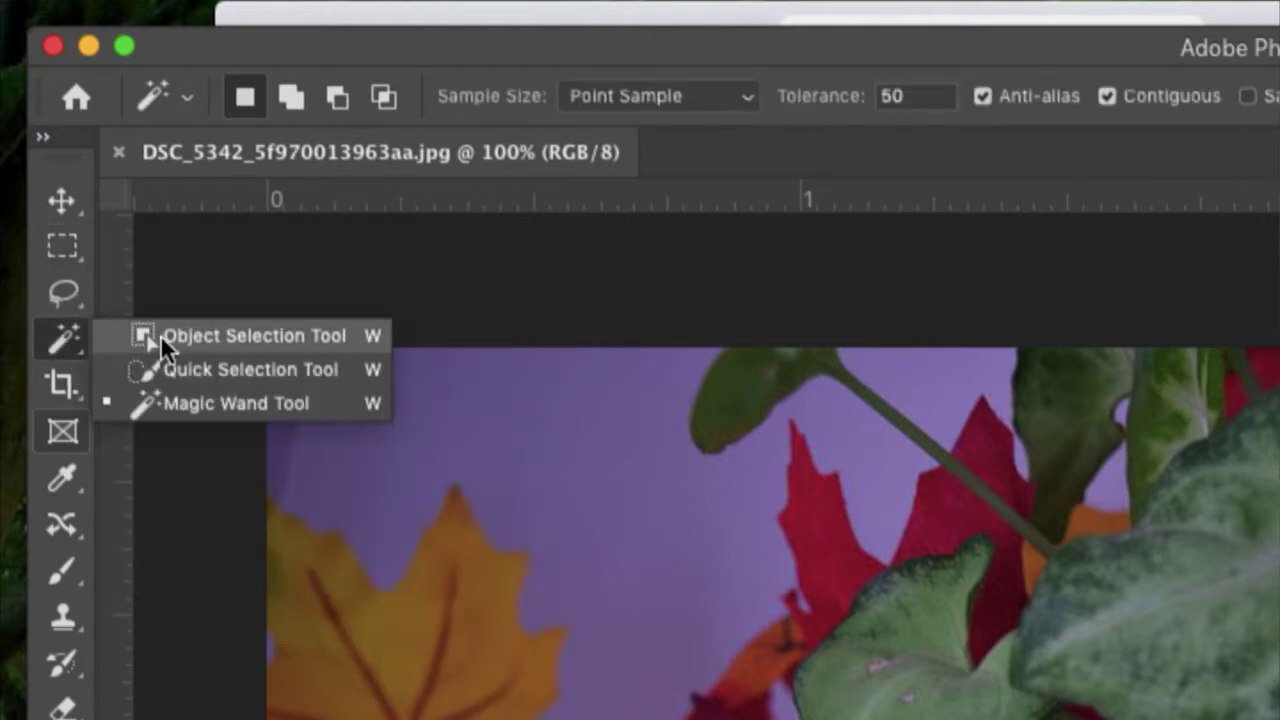
pyautogui.click(58, 248)
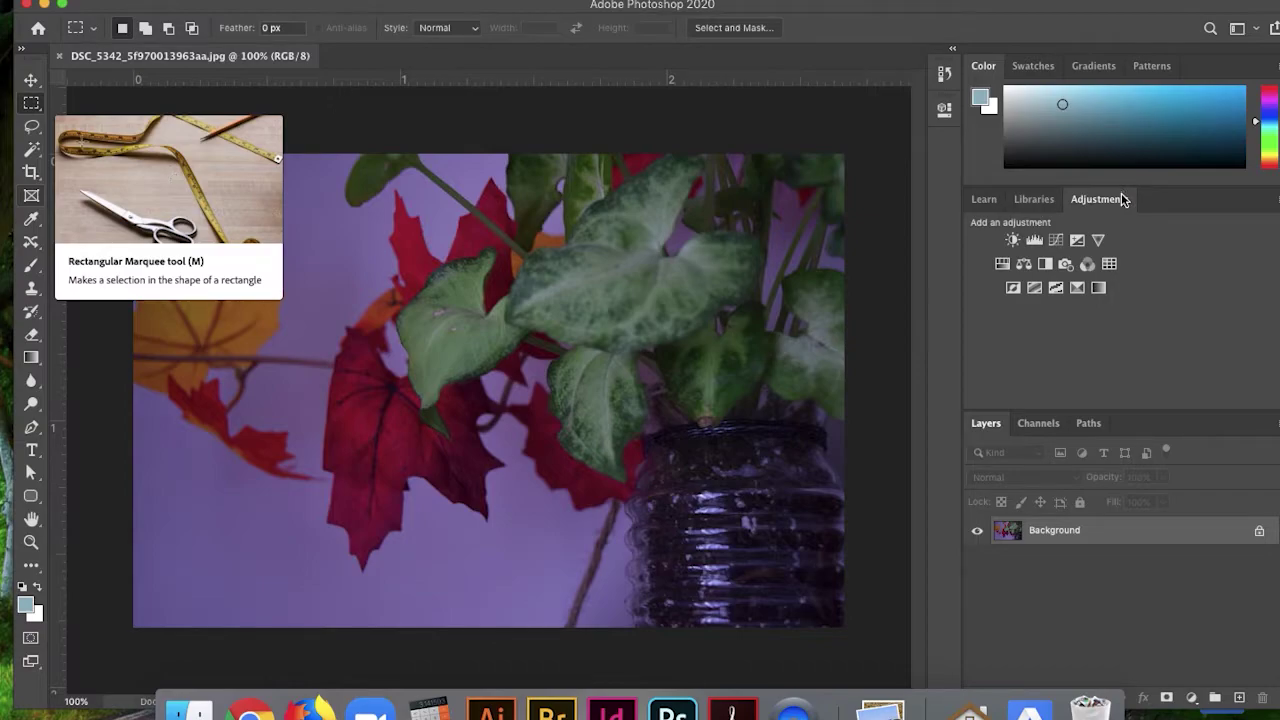
pyautogui.moveTo(986, 4); pyautogui.dragTo(974, 2)
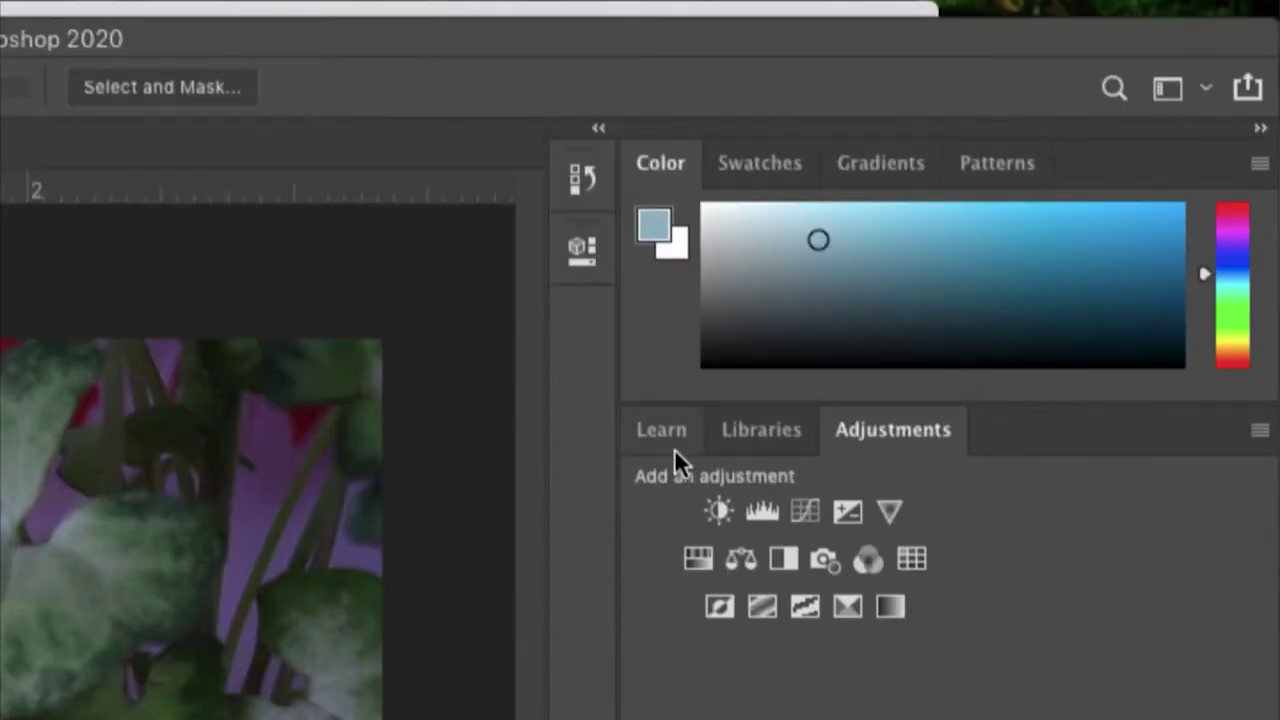
pyautogui.click(664, 432)
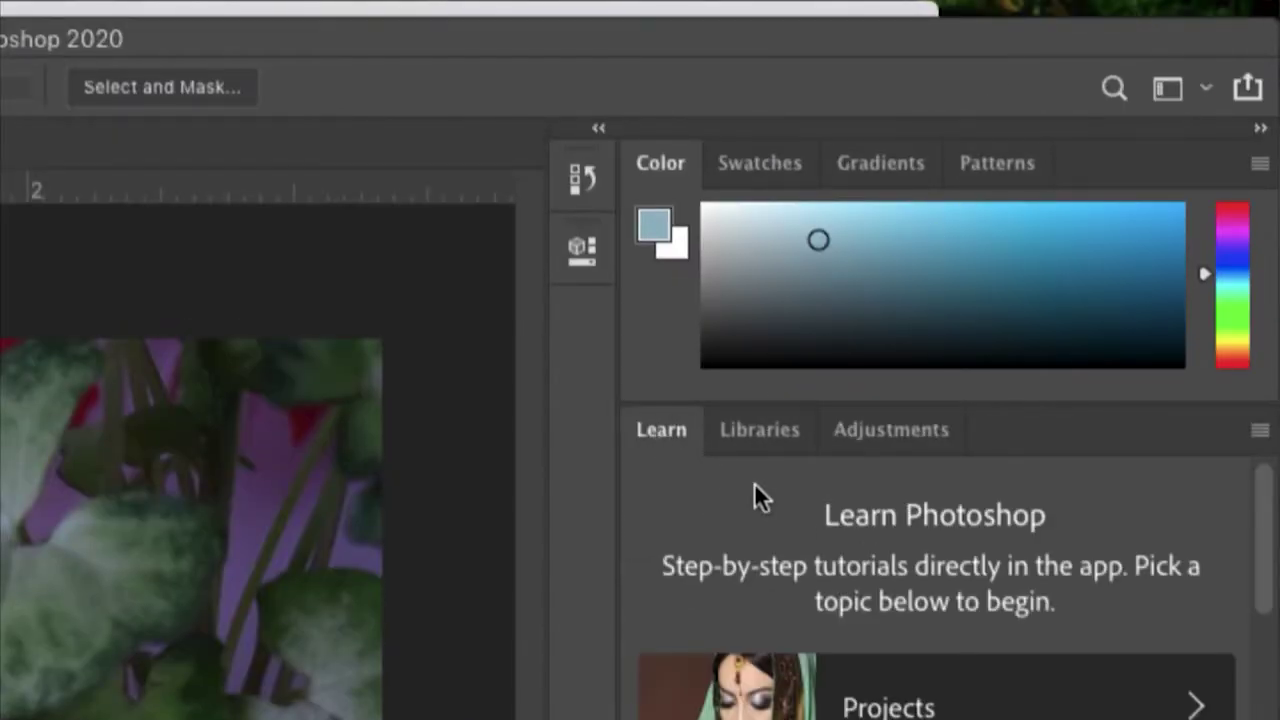
pyautogui.click(909, 431)
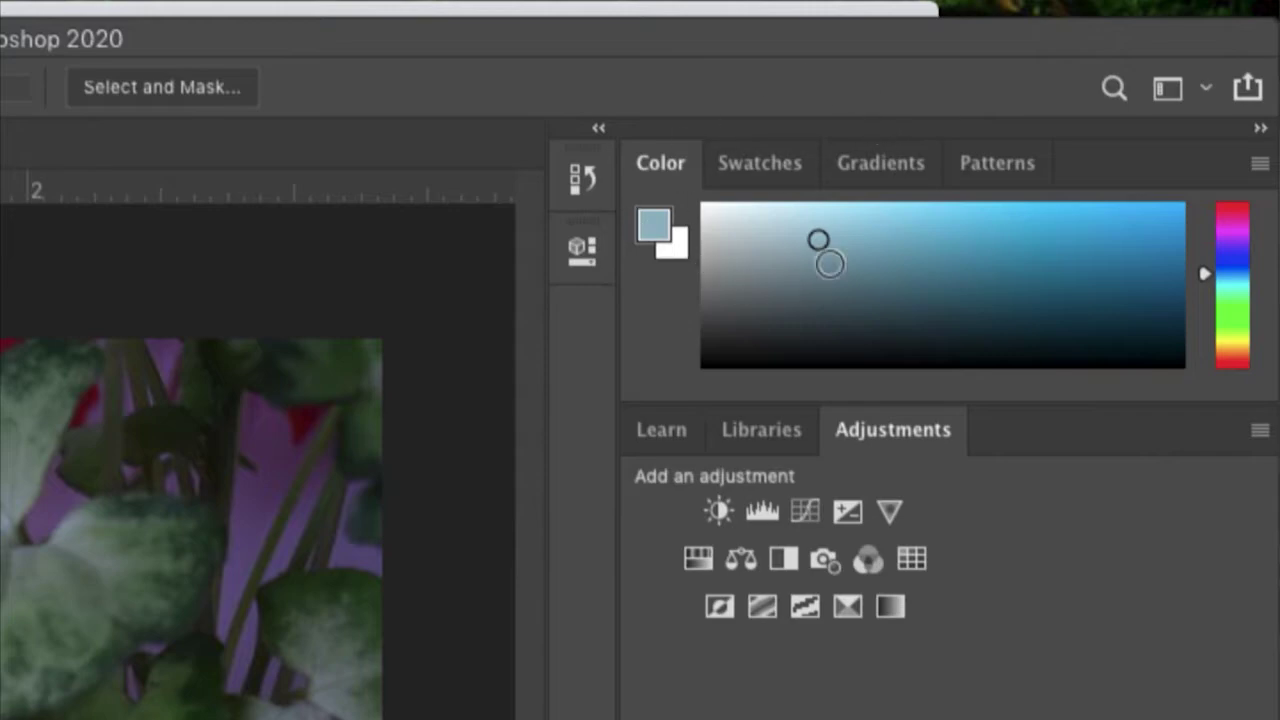
pyautogui.click(748, 175)
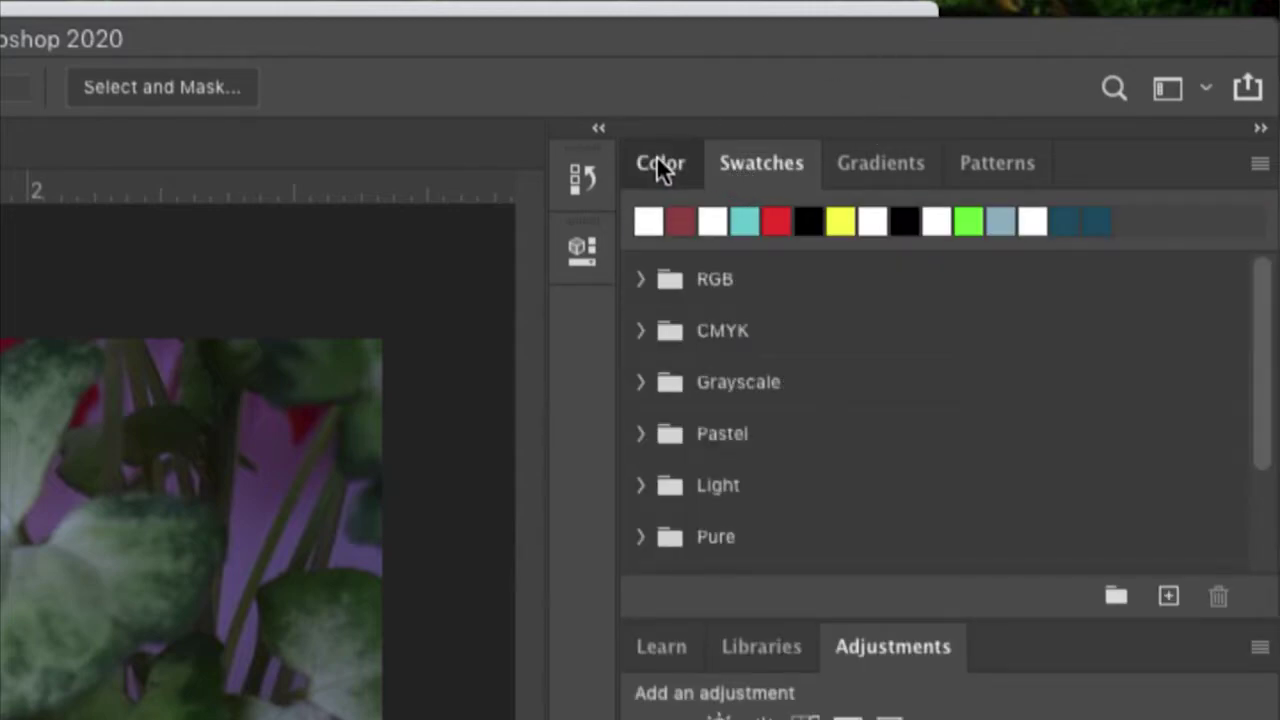
pyautogui.click(657, 162)
pyautogui.click(737, 164)
pyautogui.click(663, 162)
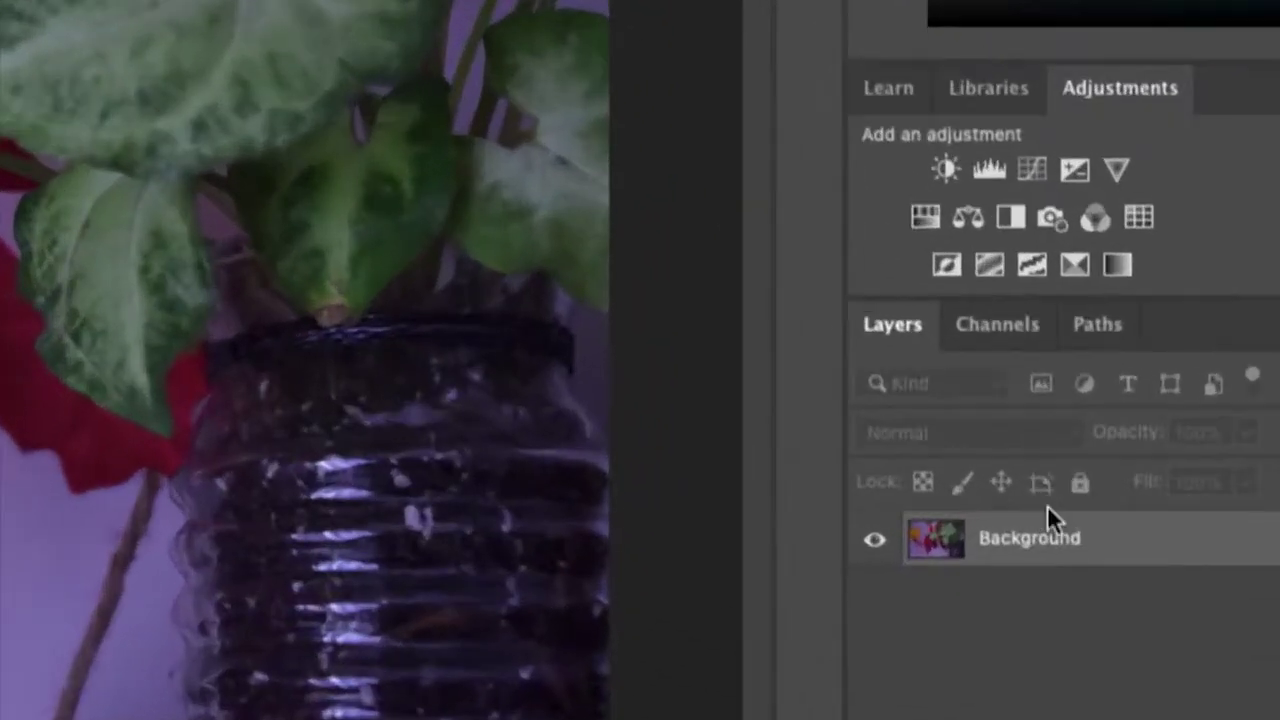
# Detach and close the Layers, Learn, Libraries and Channels panels
pyautogui.moveTo(972, 421); pyautogui.dragTo(836, 423)
pyautogui.moveTo(615, 313); pyautogui.dragTo(615, 313)
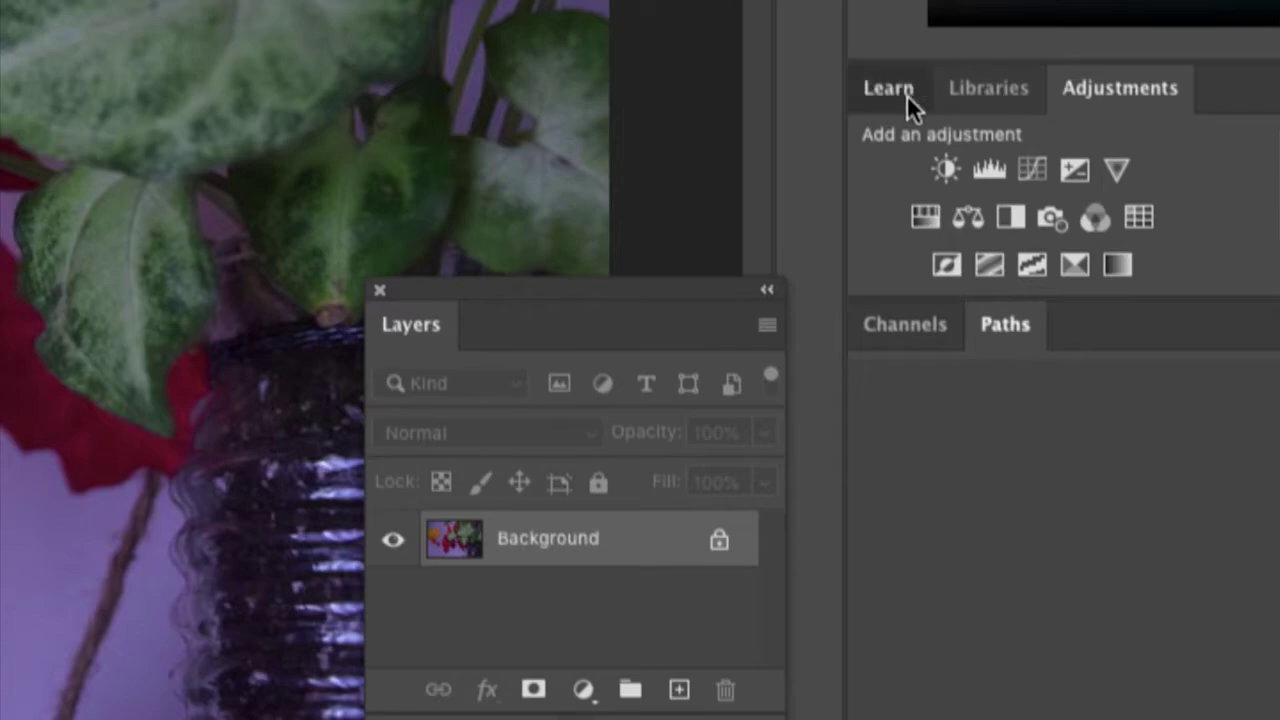
pyautogui.click(905, 98)
pyautogui.moveTo(868, 100); pyautogui.dragTo(811, 281)
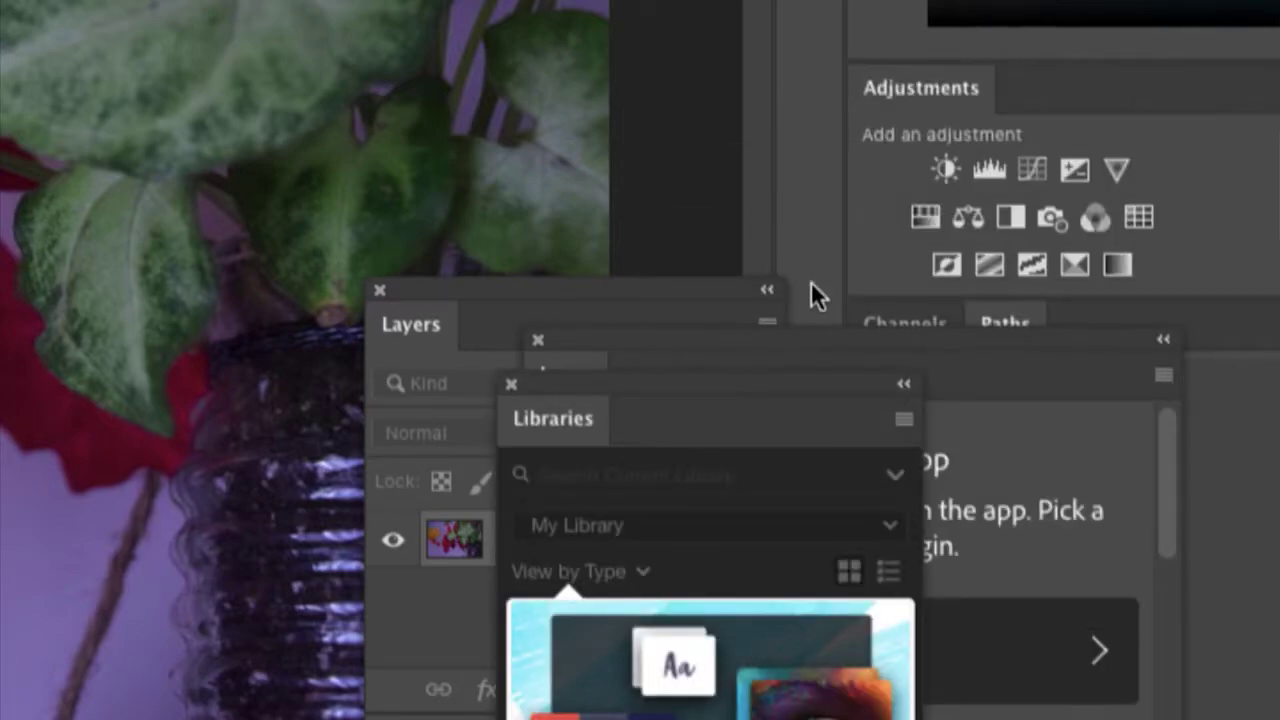
pyautogui.click(512, 385)
pyautogui.click(534, 341)
pyautogui.click(379, 289)
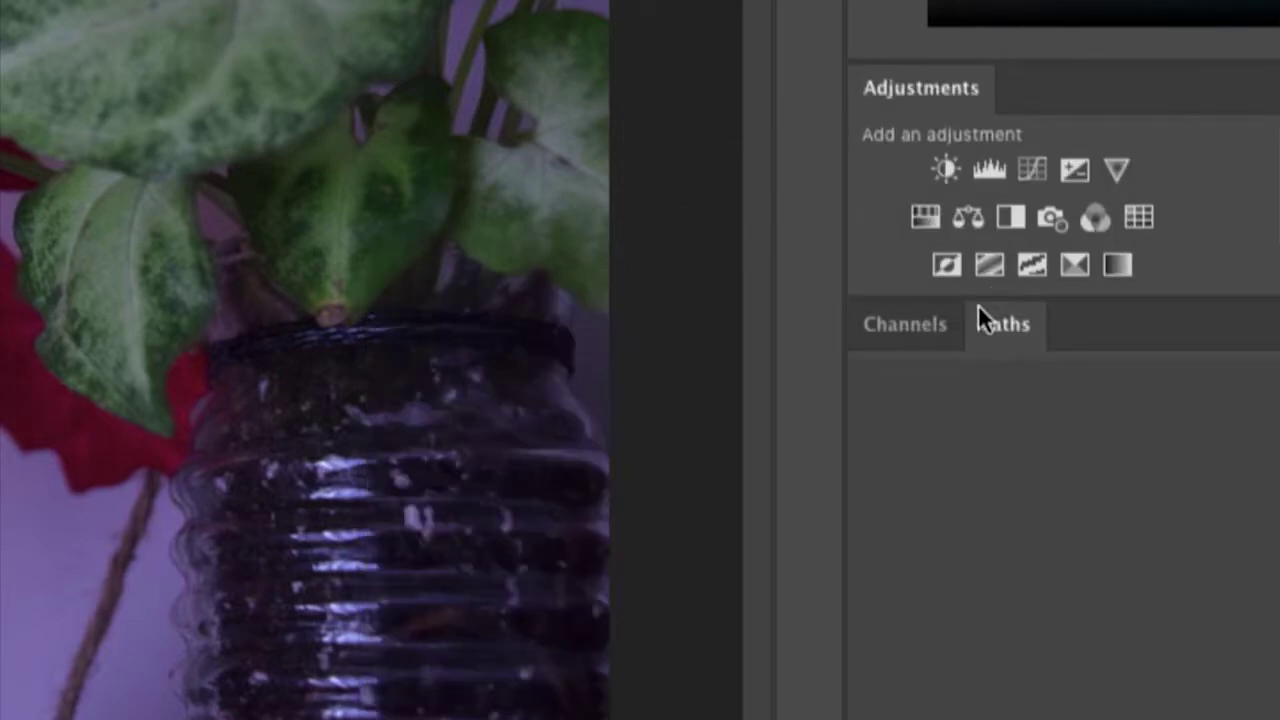
pyautogui.moveTo(903, 324); pyautogui.dragTo(334, 232)
pyautogui.click(331, 210)
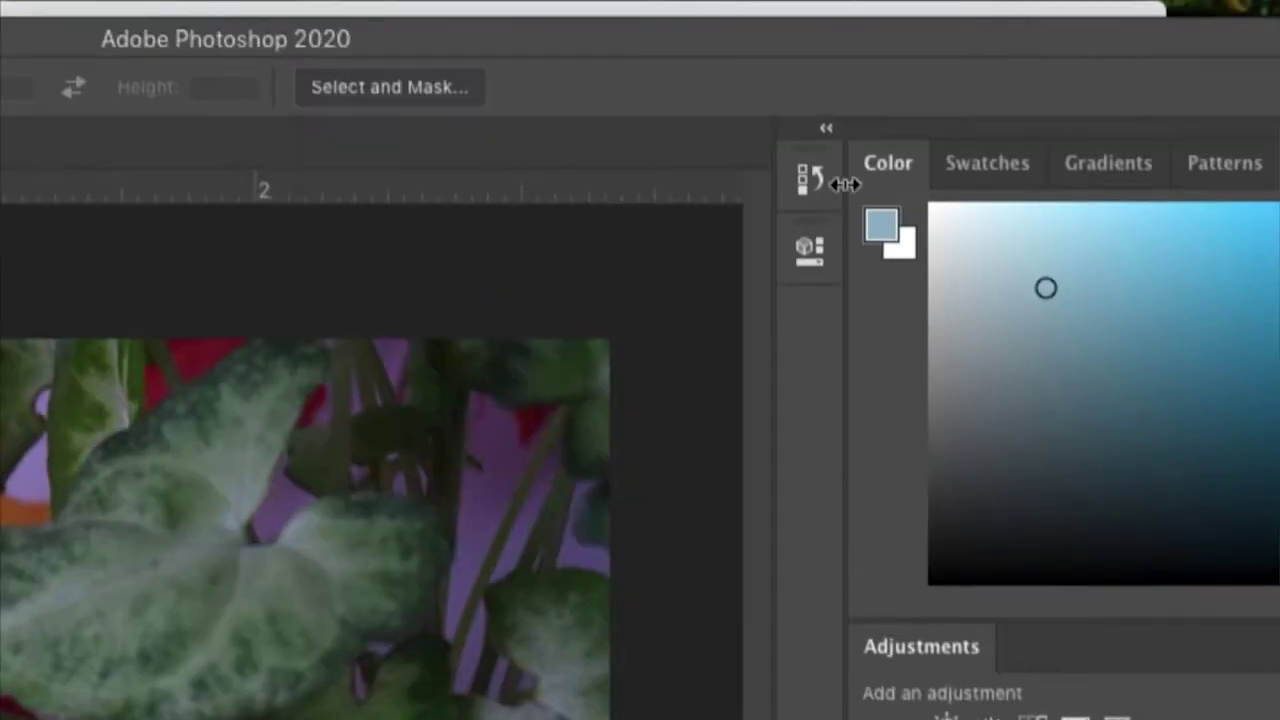
# Float the Color panel, Tools bar, options bar, Swatches with Gradients, and the photo window
pyautogui.moveTo(889, 163); pyautogui.dragTo(376, 420)
pyautogui.moveTo(811, 177); pyautogui.dragTo(456, 493)
pyautogui.moveTo(32, 144); pyautogui.dragTo(308, 238)
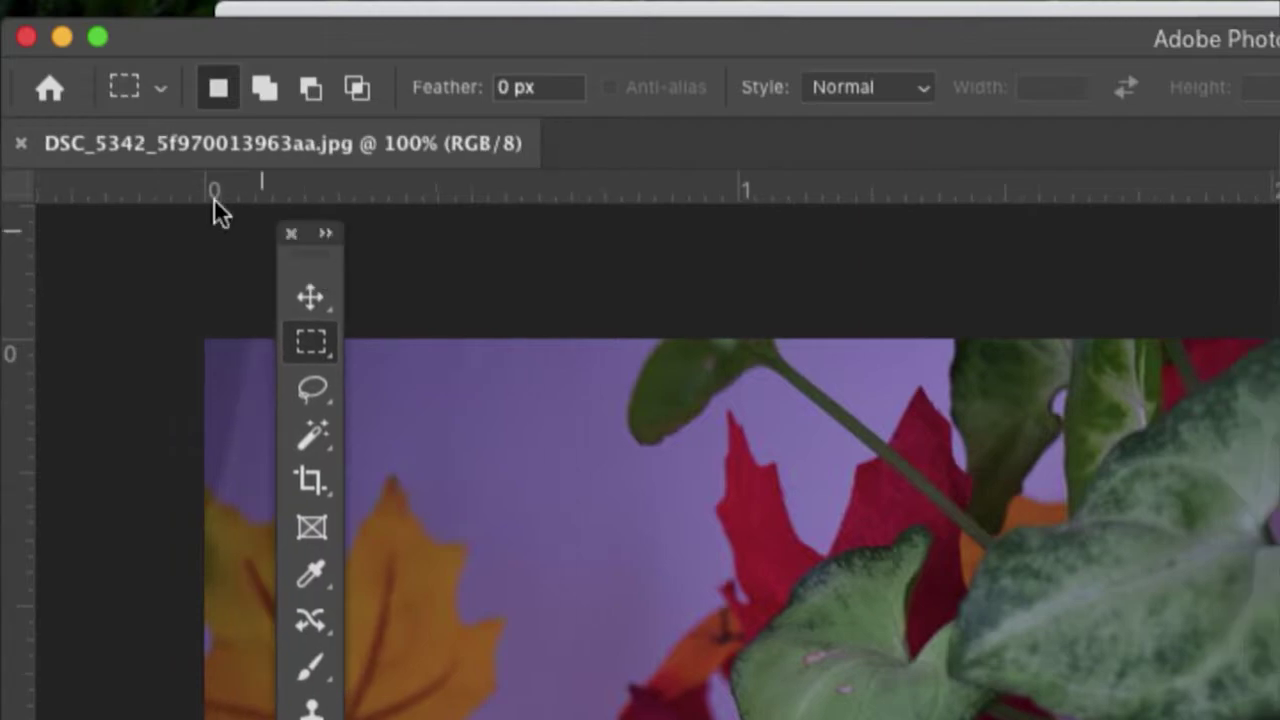
pyautogui.moveTo(9, 87); pyautogui.dragTo(197, 352)
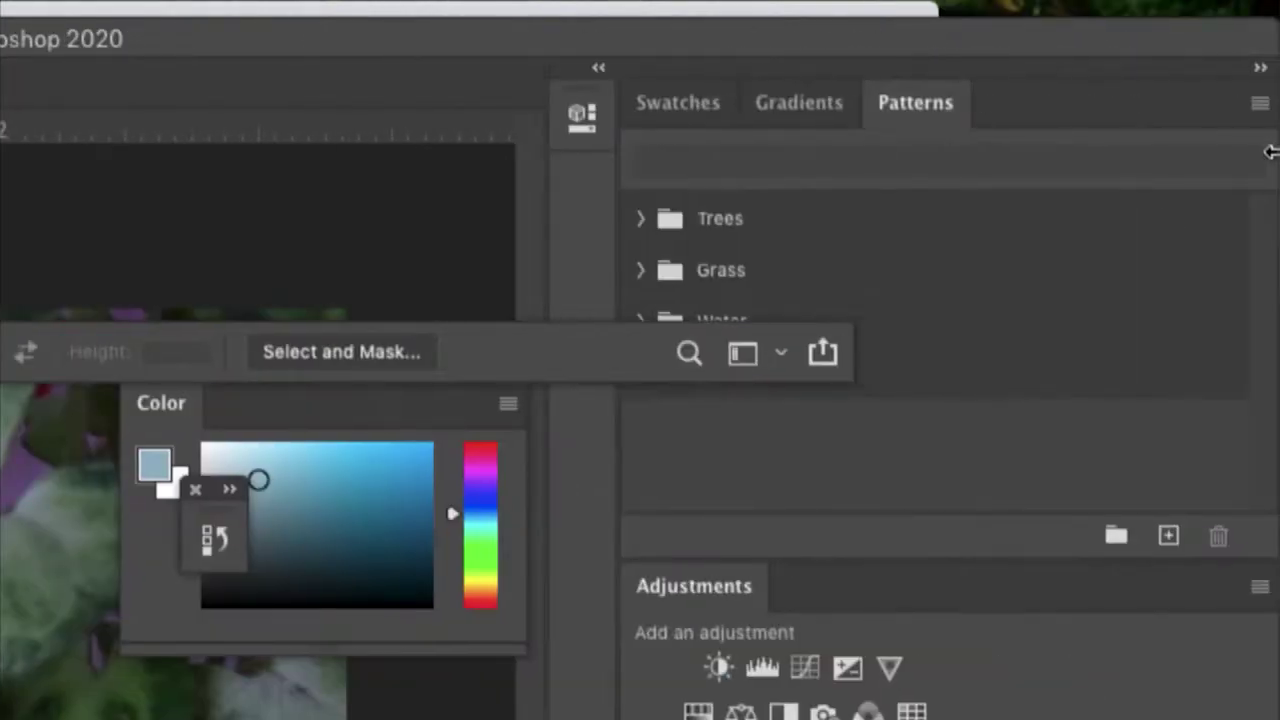
pyautogui.click(599, 141)
pyautogui.moveTo(583, 117); pyautogui.dragTo(430, 255)
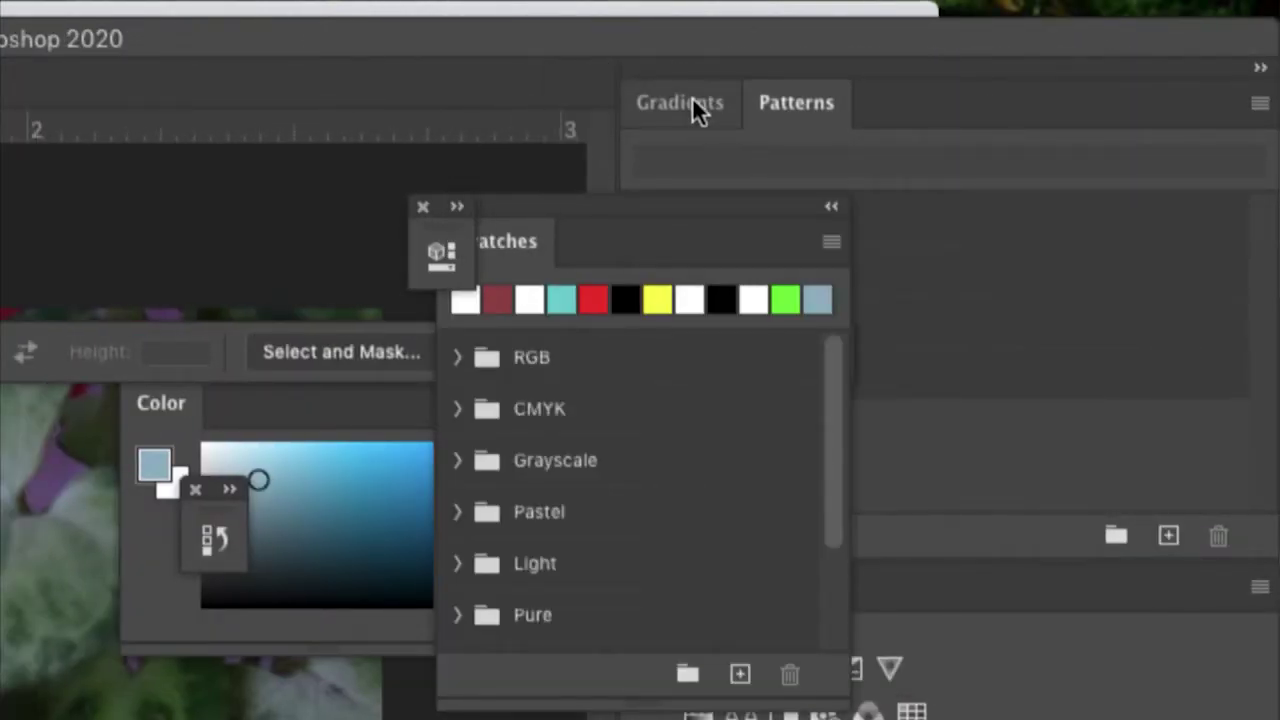
pyautogui.moveTo(698, 108); pyautogui.dragTo(530, 298)
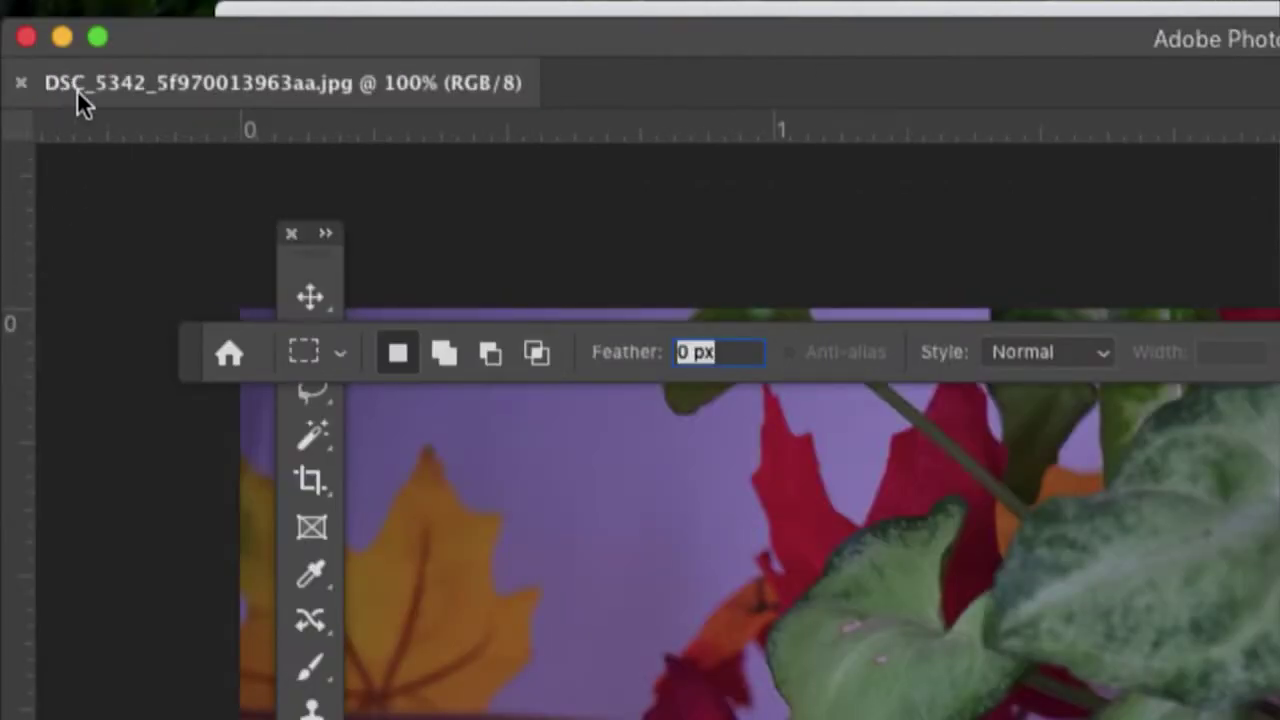
pyautogui.moveTo(80, 100); pyautogui.dragTo(210, 385)
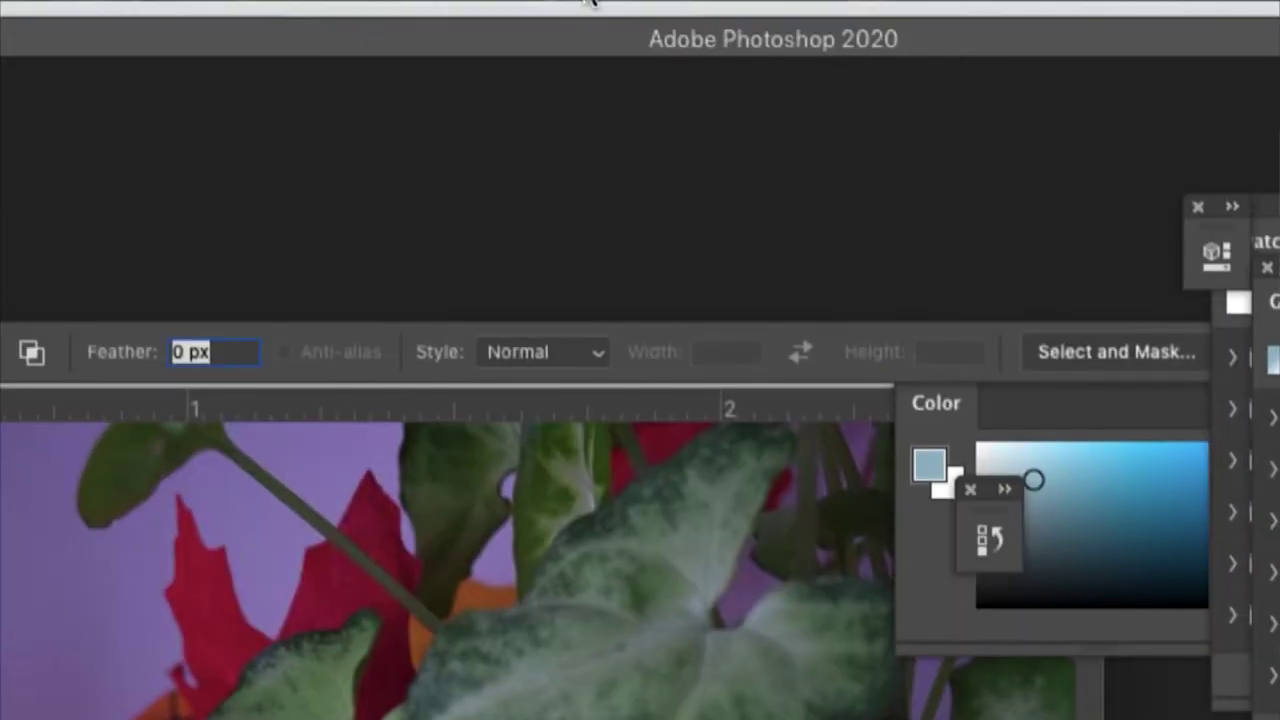
# Reset the workspace to Essentials from the Window menu and re-dock the photo as a tab
pyautogui.click(590, 2)
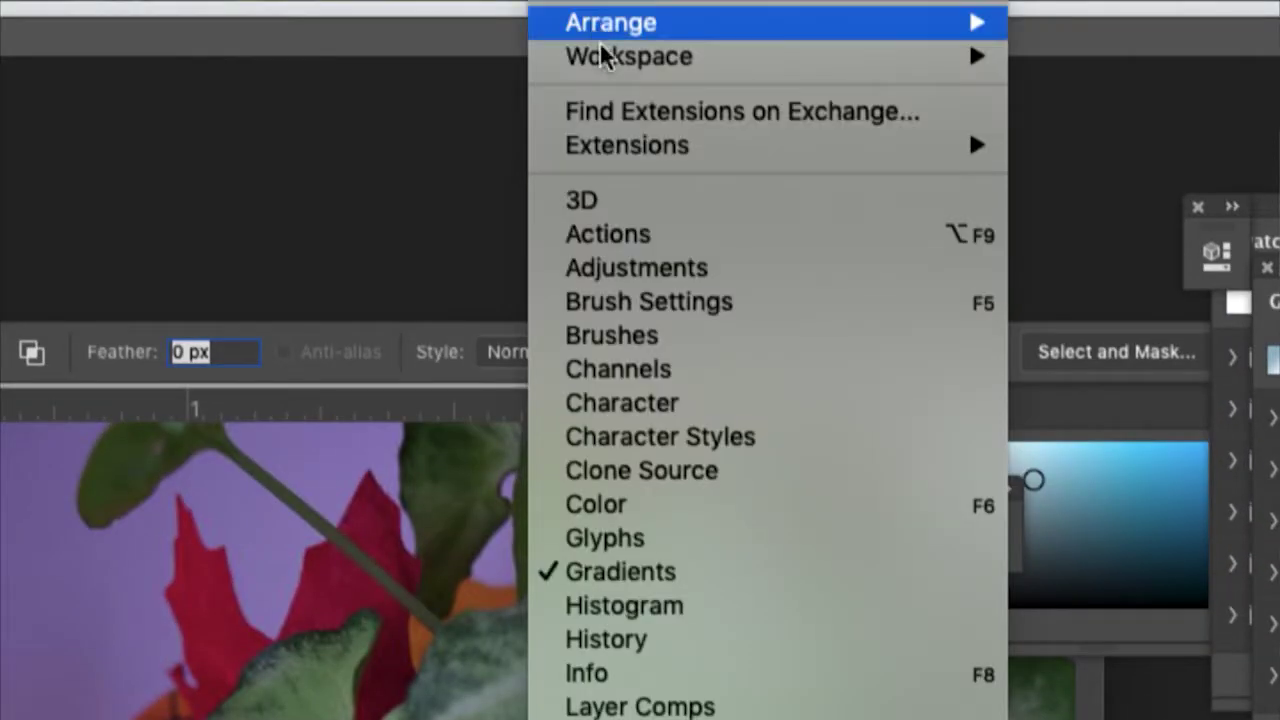
pyautogui.moveTo(606, 60)
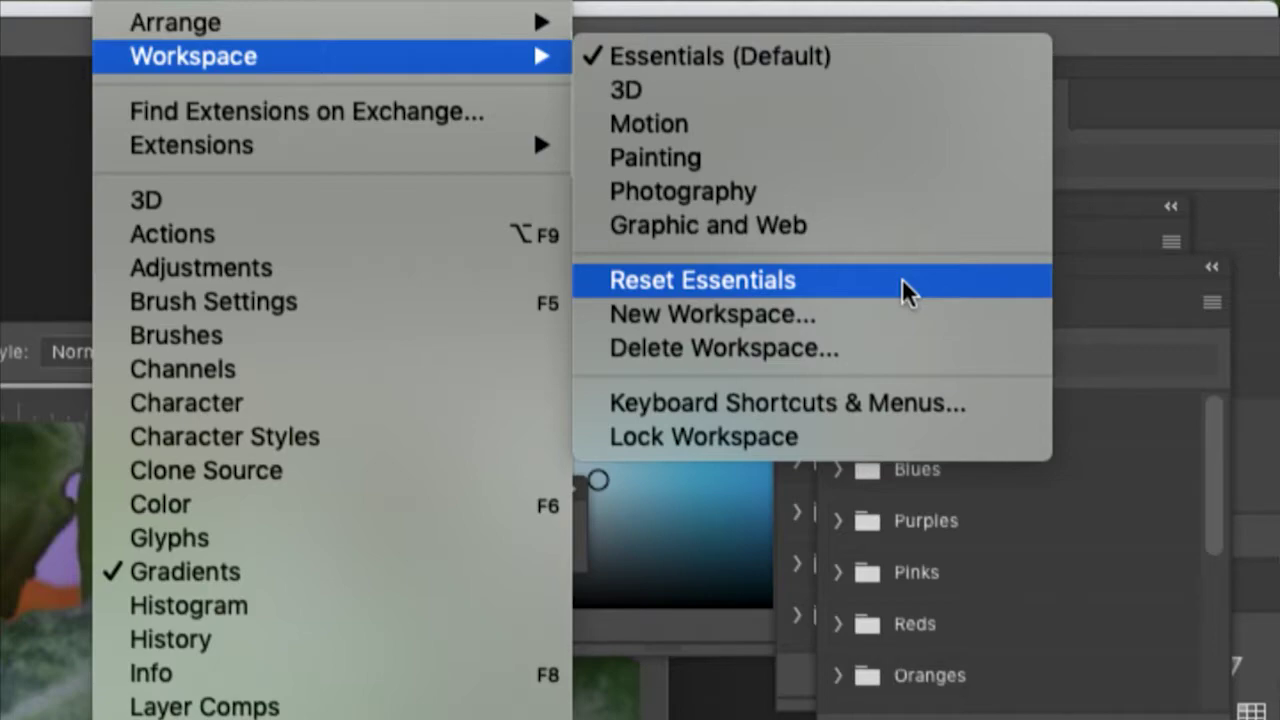
pyautogui.click(903, 280)
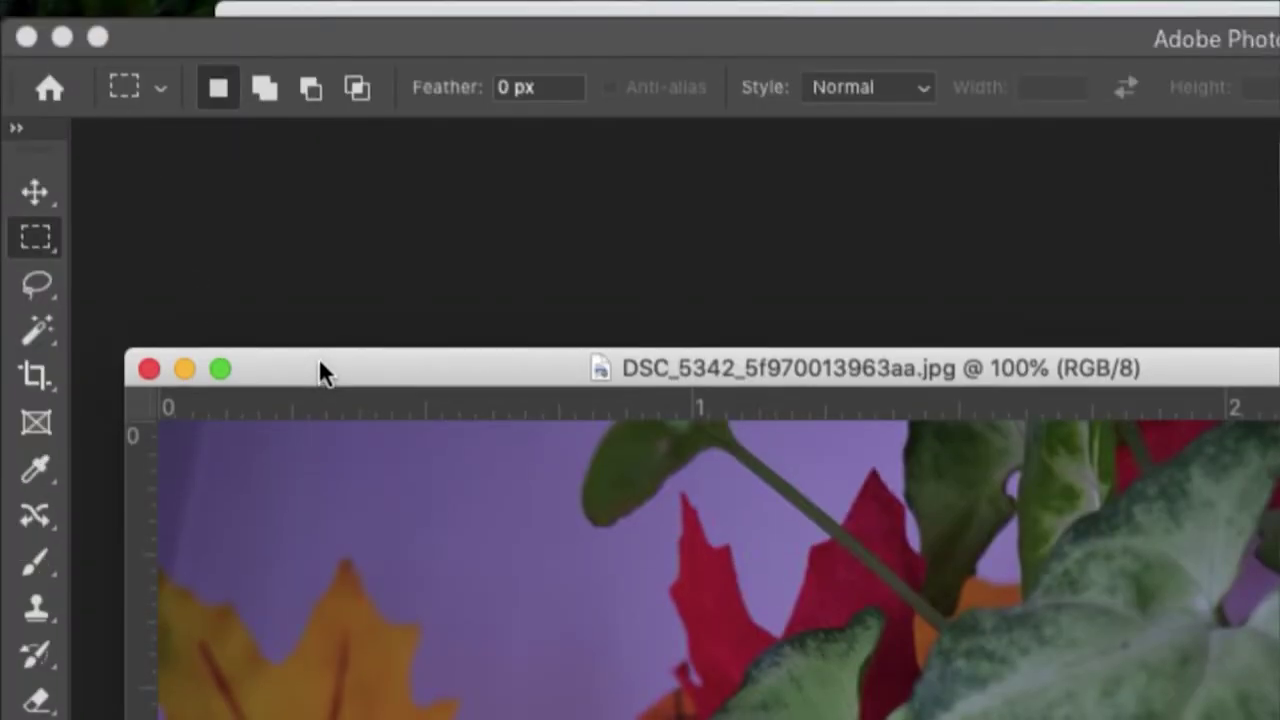
pyautogui.moveTo(323, 369); pyautogui.dragTo(256, 144)
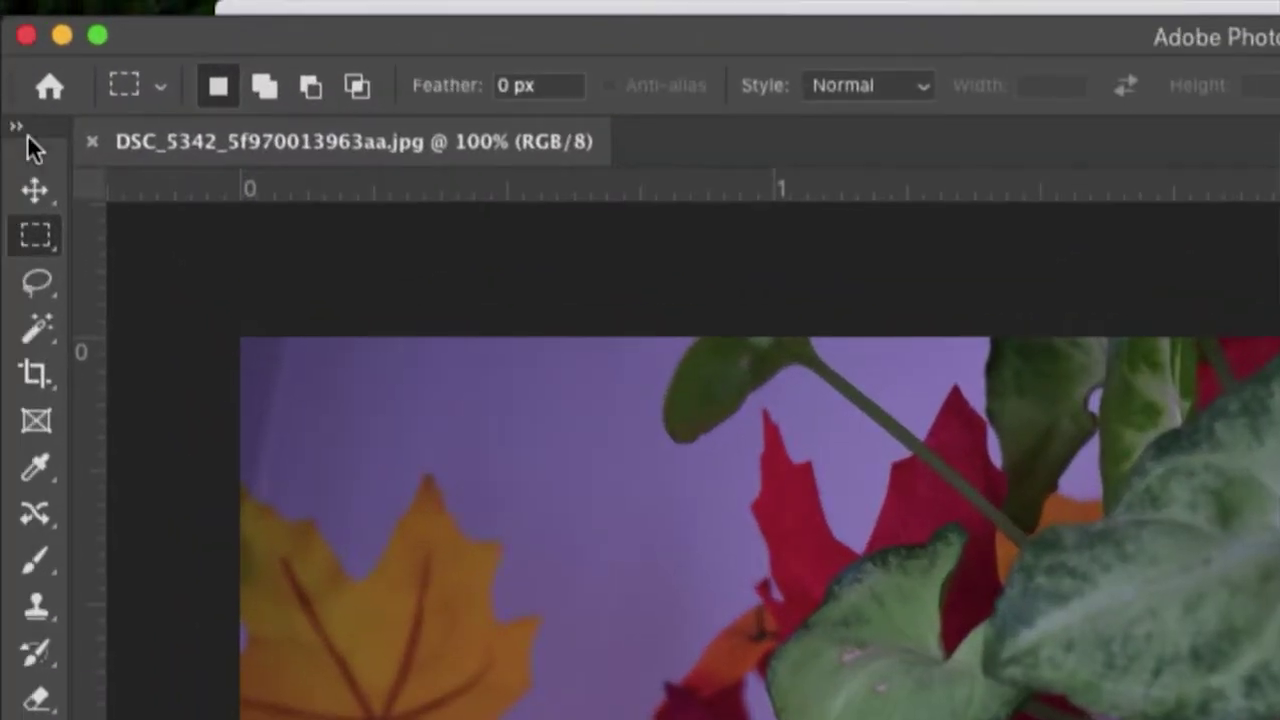
# Select the Move tool and add a Brightness/Contrast adjustment layer from the Adjustments panel
pyautogui.click(18, 76)
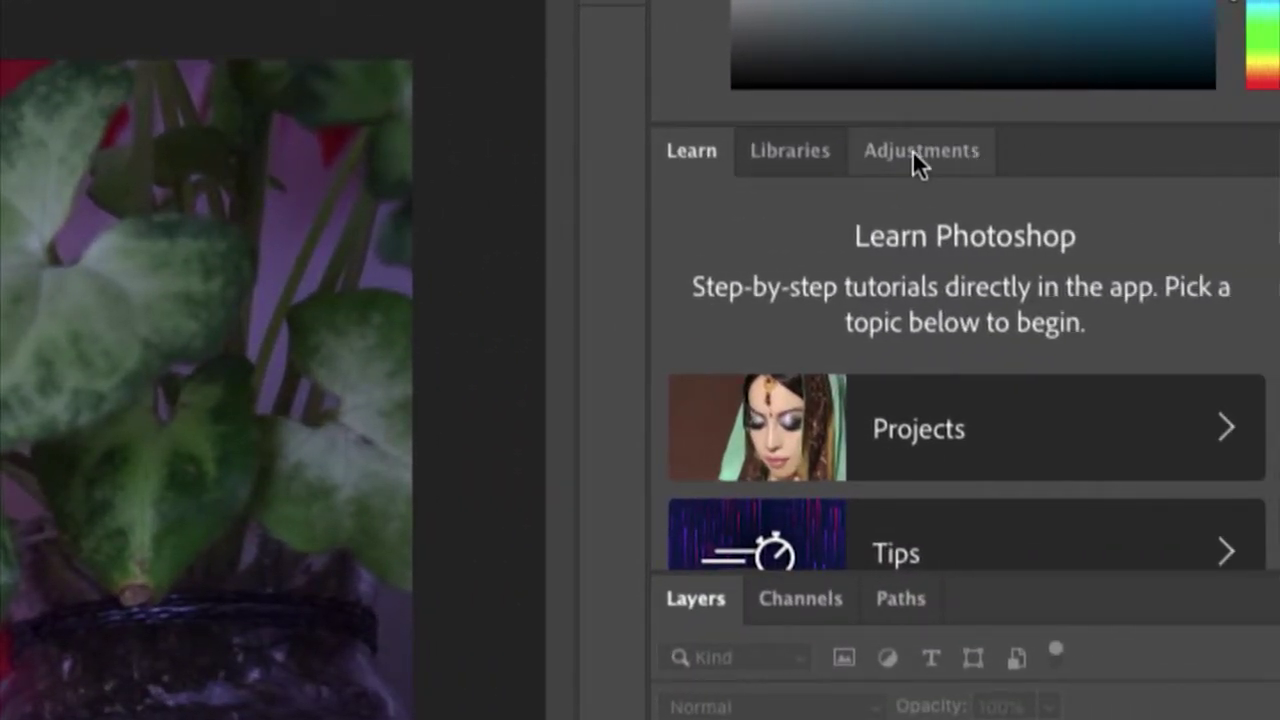
pyautogui.click(912, 150)
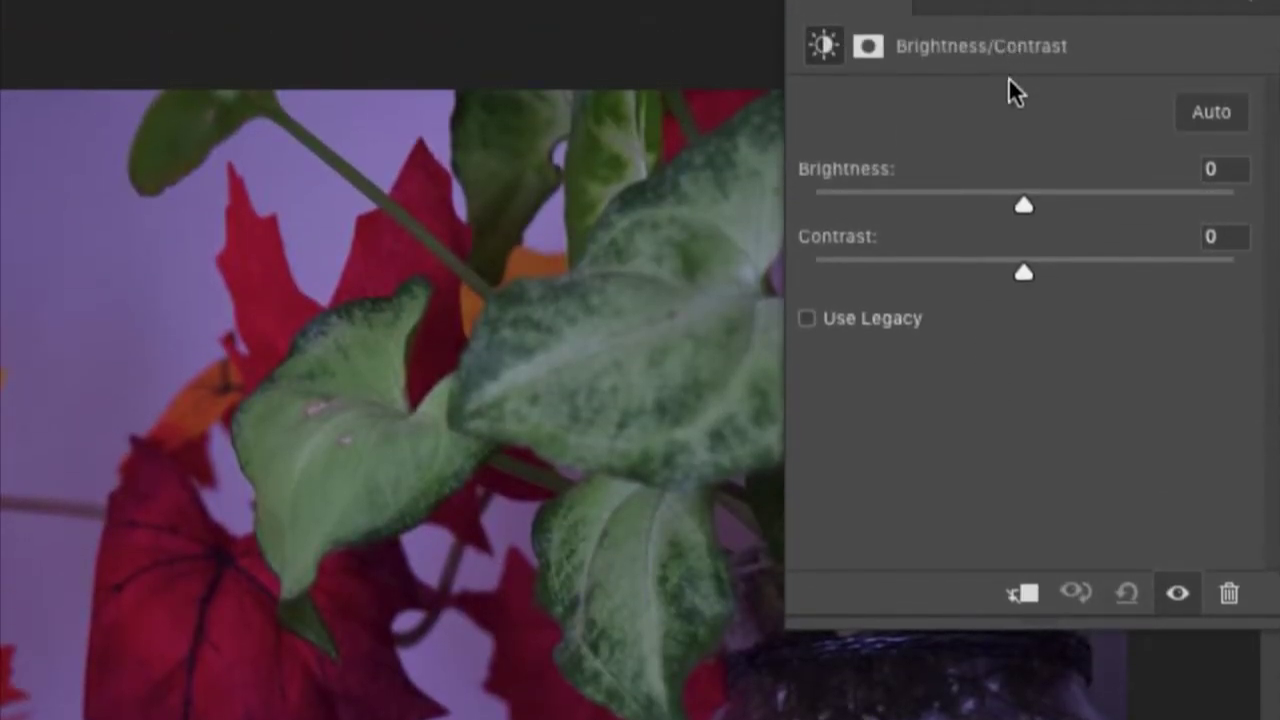
# Set Brightness/Contrast 1 to Brightness about 55 and Contrast about 38, then close its properties
pyautogui.moveTo(1022, 200); pyautogui.dragTo(1102, 201)
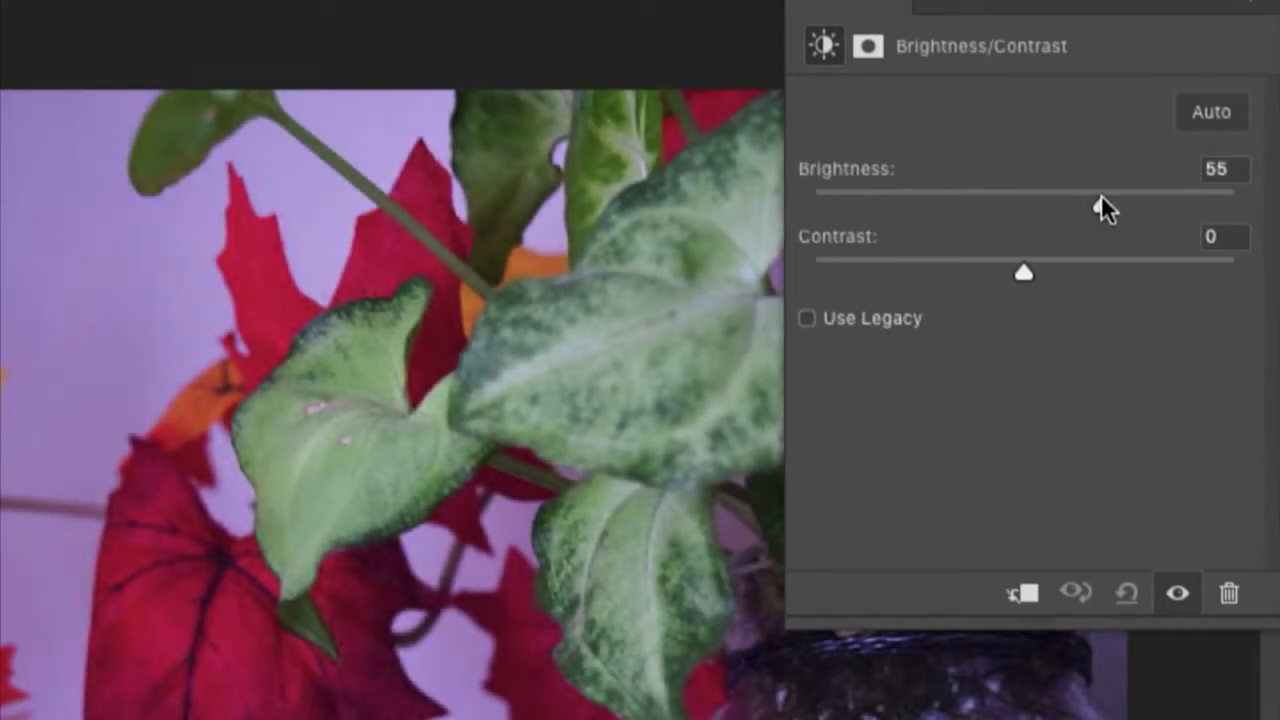
pyautogui.moveTo(1025, 278); pyautogui.dragTo(1103, 262)
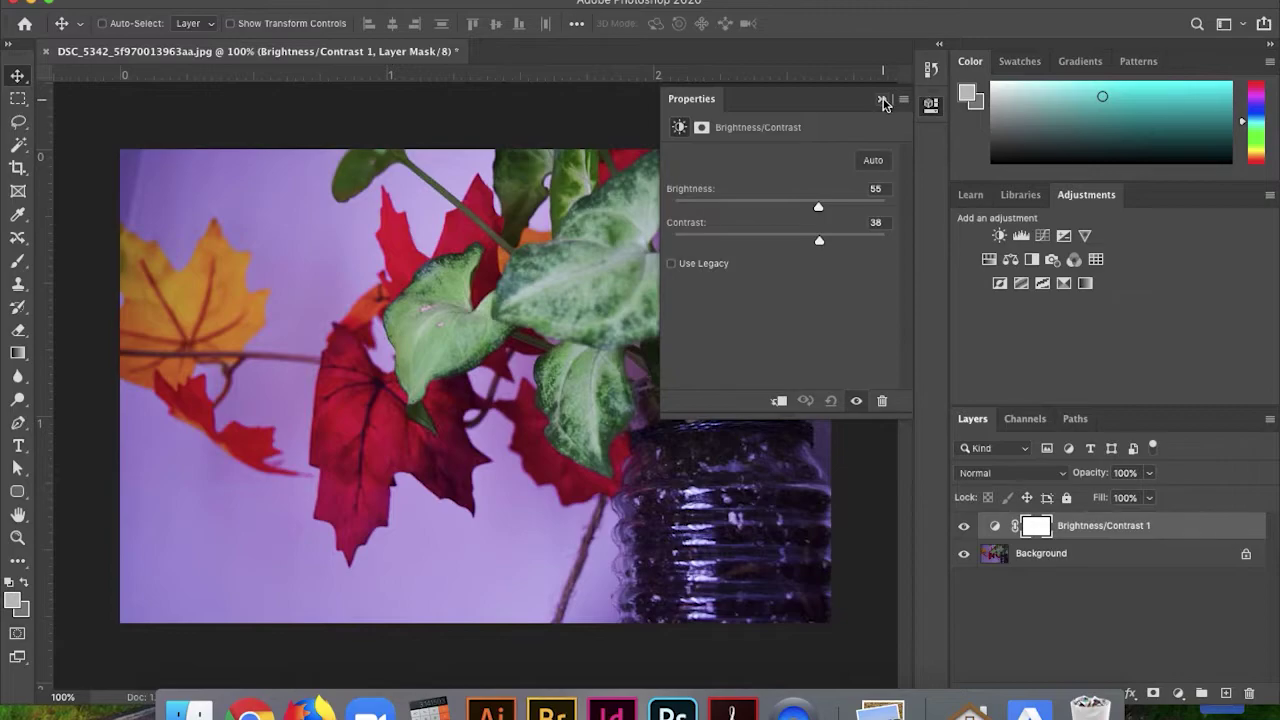
pyautogui.click(882, 101)
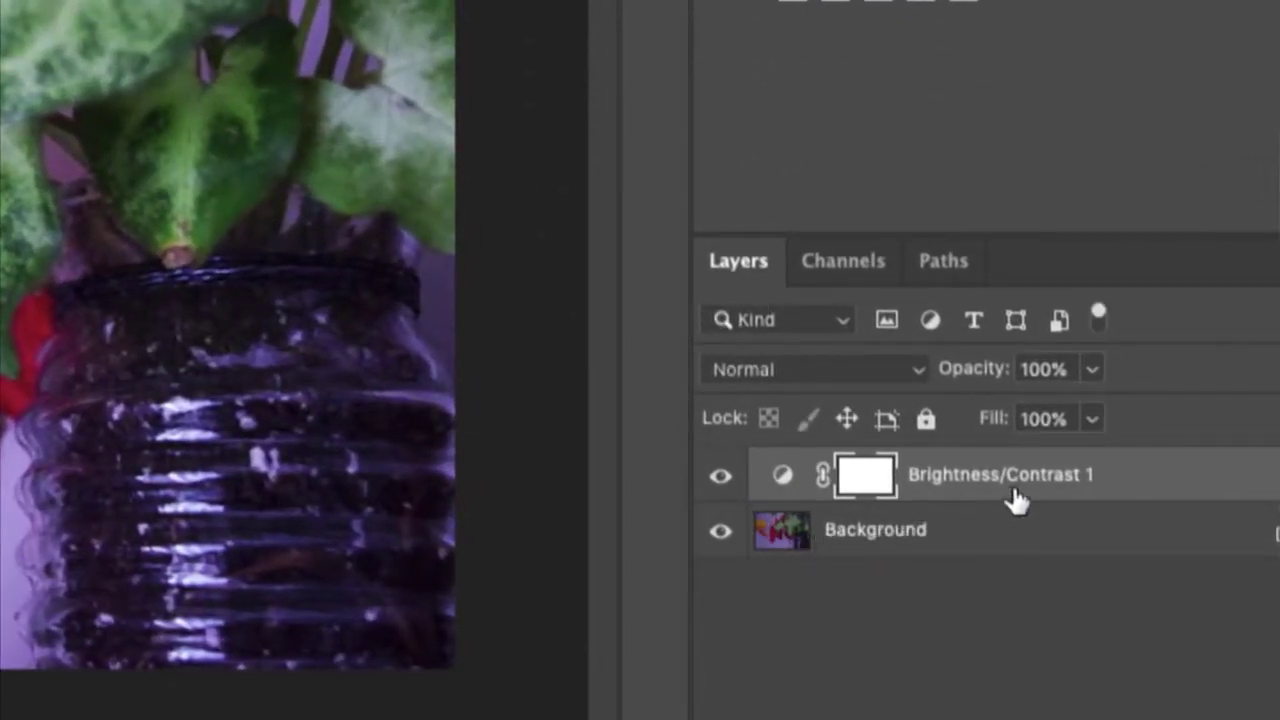
# Toggle the Brightness/Contrast 1 layer's visibility repeatedly to compare before and after
pyautogui.click(720, 478)
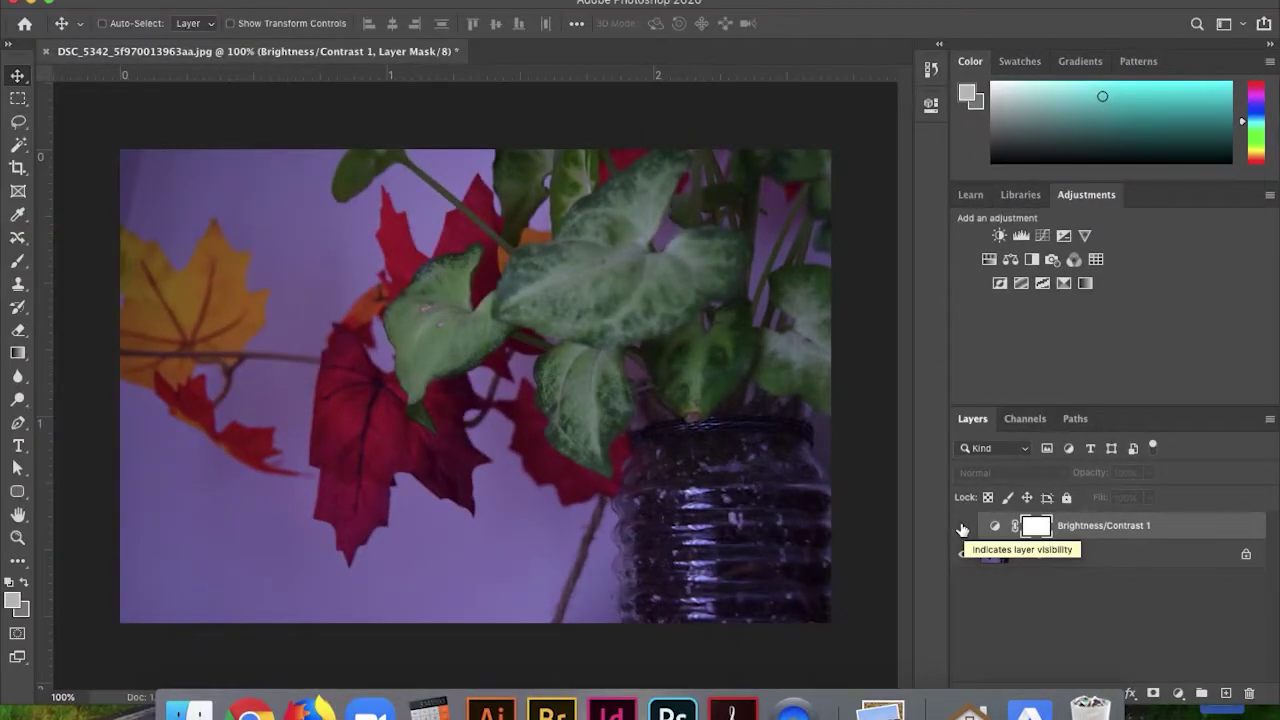
pyautogui.click(720, 480)
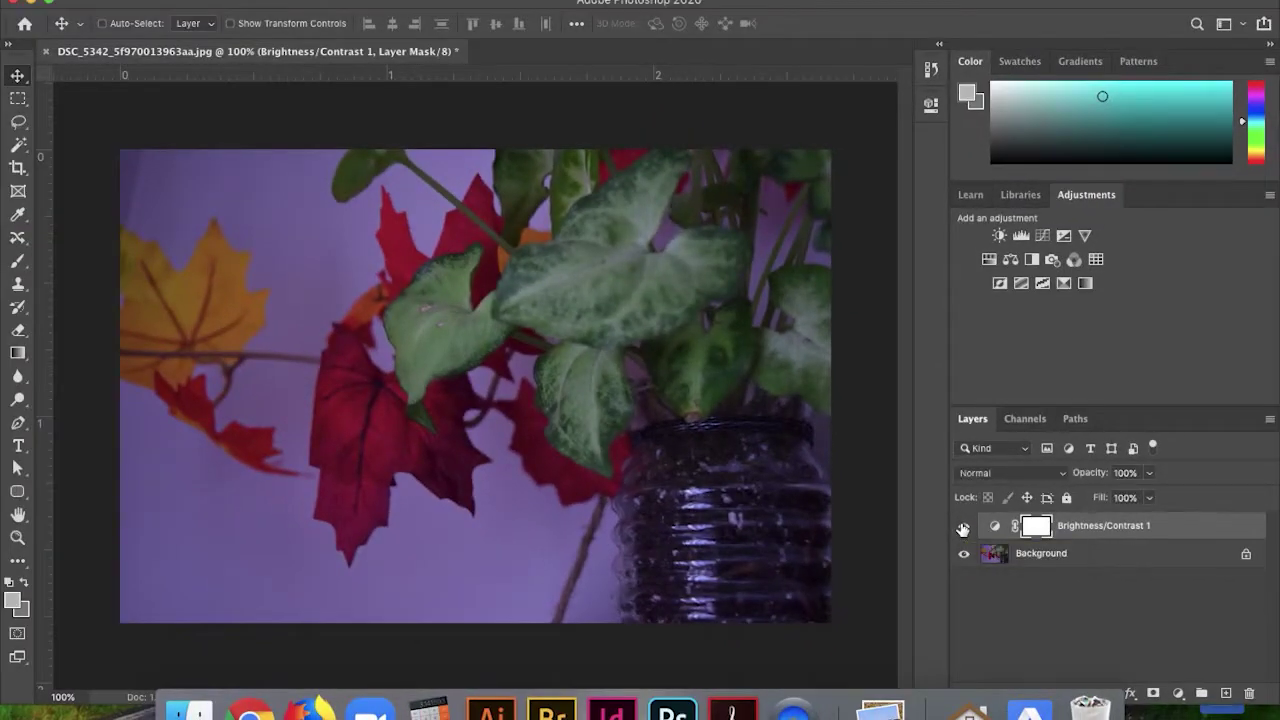
pyautogui.click(720, 480)
pyautogui.click(963, 527)
pyautogui.click(963, 527)
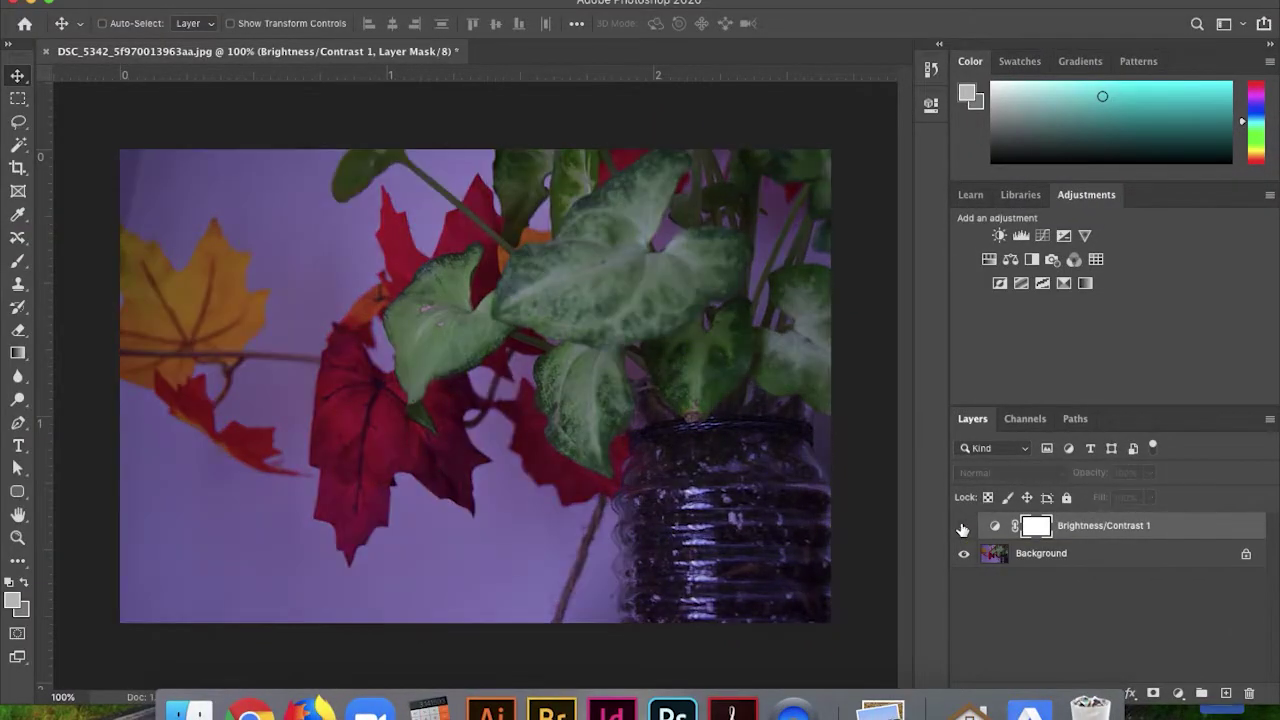
pyautogui.click(963, 527)
pyautogui.click(963, 527)
pyautogui.click(963, 527)
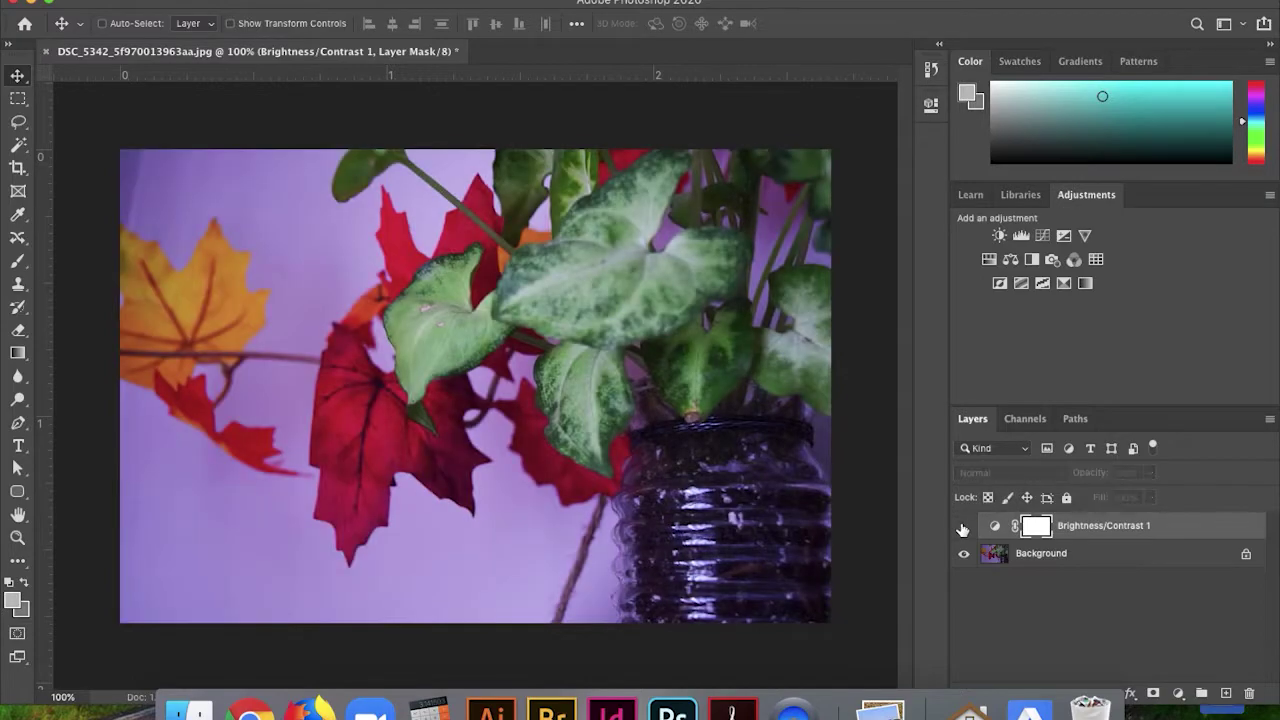
pyautogui.click(963, 527)
pyautogui.click(963, 527)
pyautogui.click(963, 527)
pyautogui.click(963, 527)
pyautogui.click(963, 527)
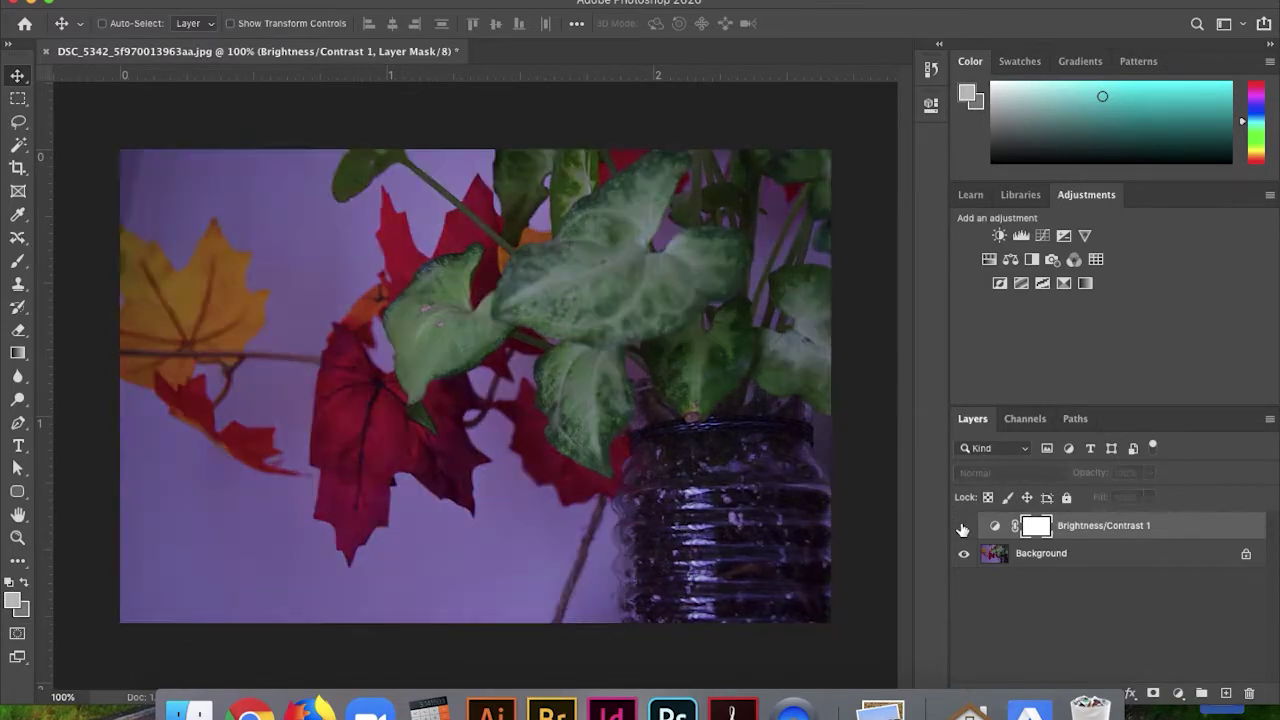
pyautogui.click(963, 527)
pyautogui.click(963, 527)
pyautogui.click(963, 527)
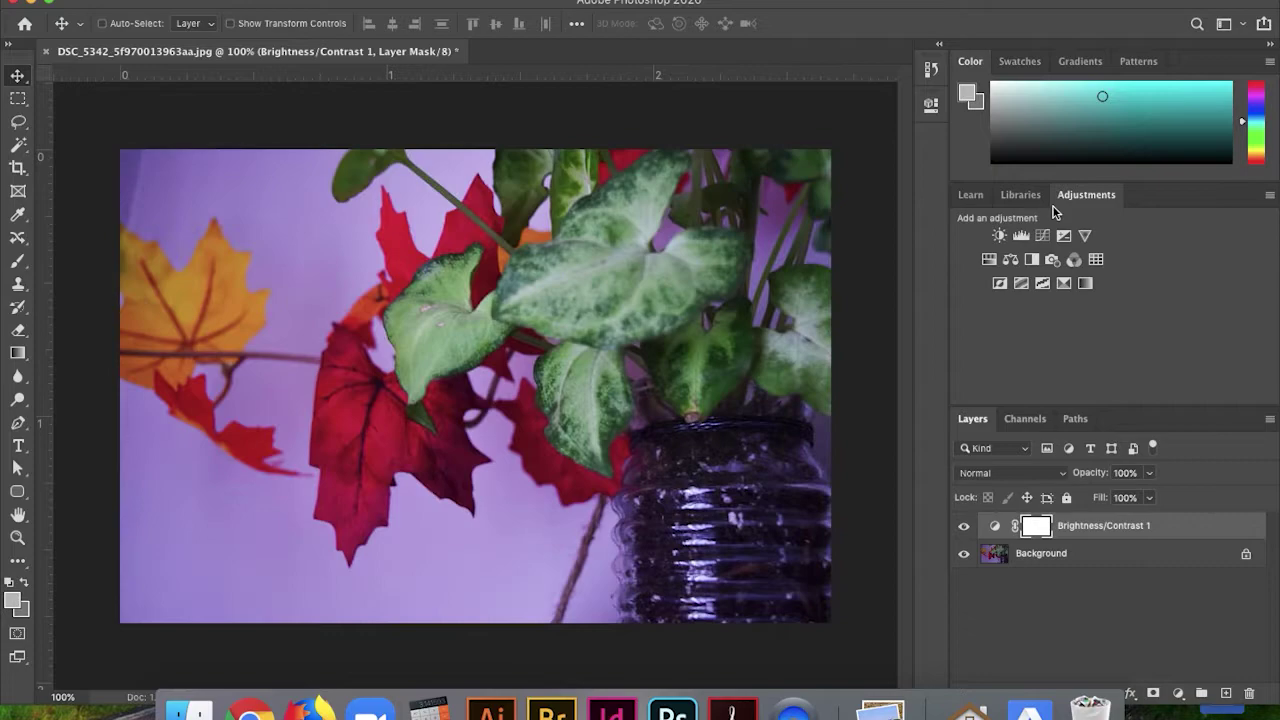
# Add three more Brightness/Contrast adjustment layers
pyautogui.click(998, 237)
pyautogui.click(998, 237)
pyautogui.click(998, 237)
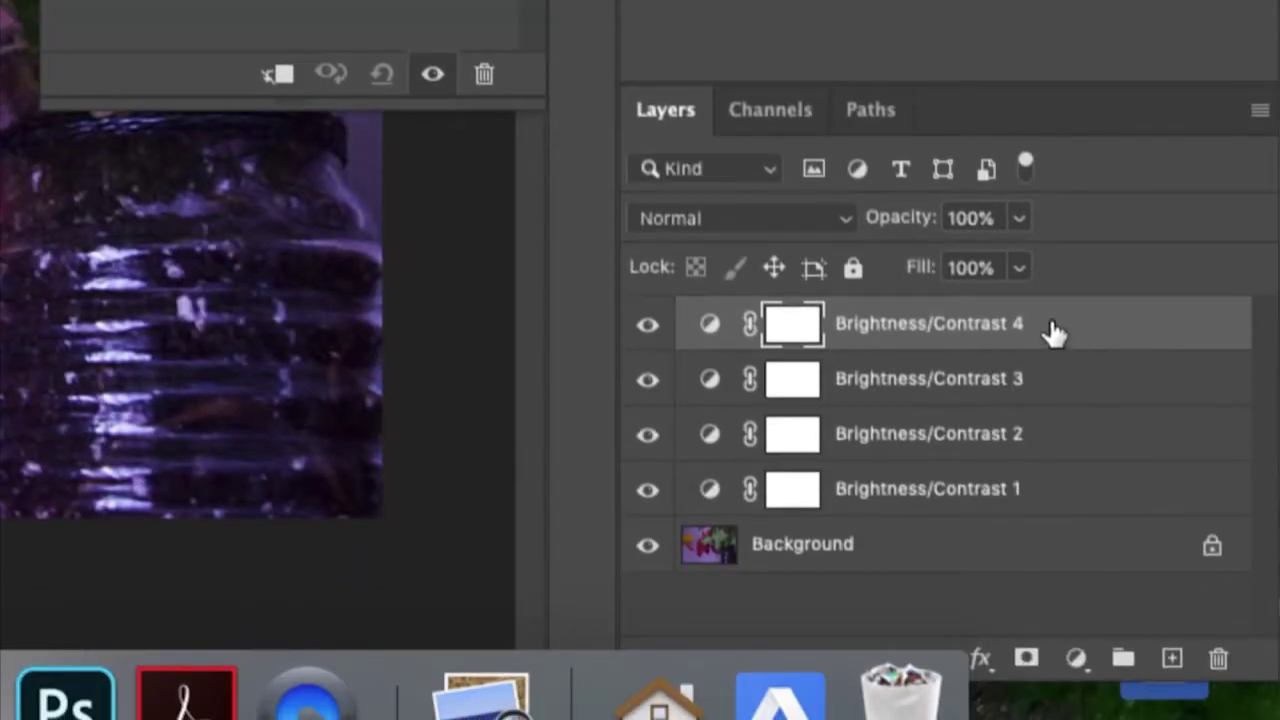
# Delete the Brightness/Contrast 4, 3 and 2 layers, confirming each removal
pyautogui.click(1057, 378)
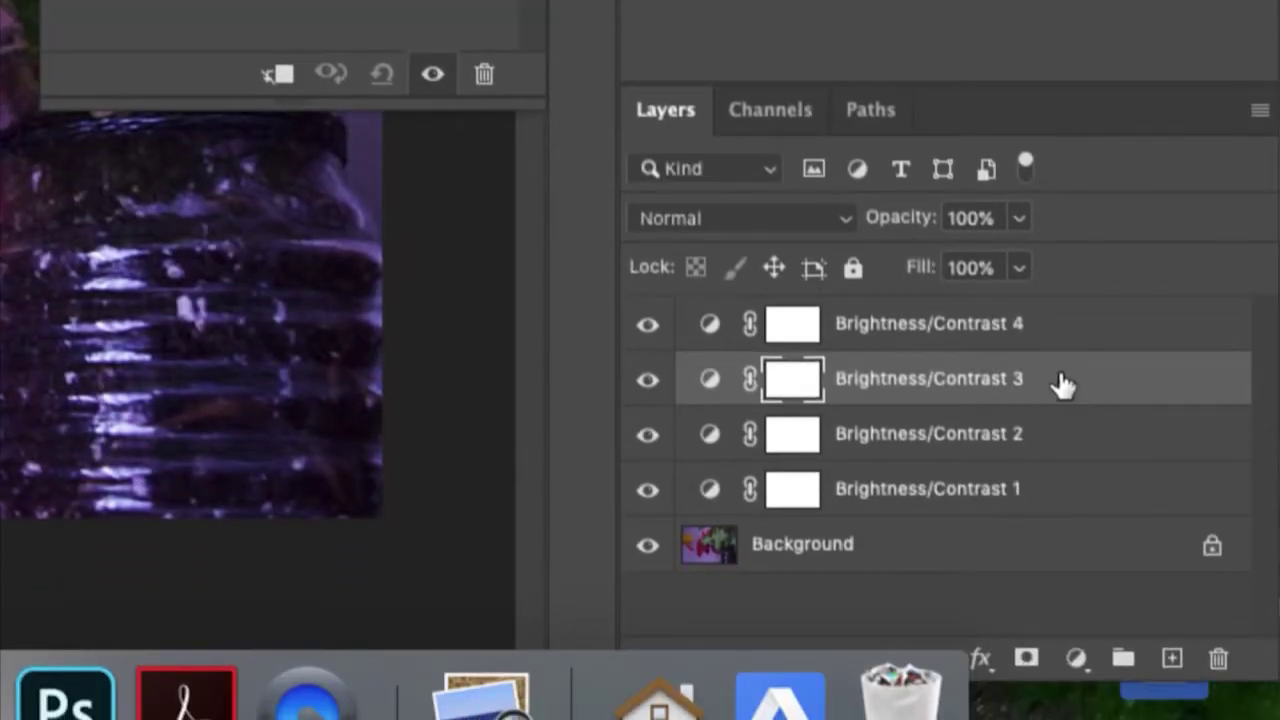
pyautogui.click(1051, 341)
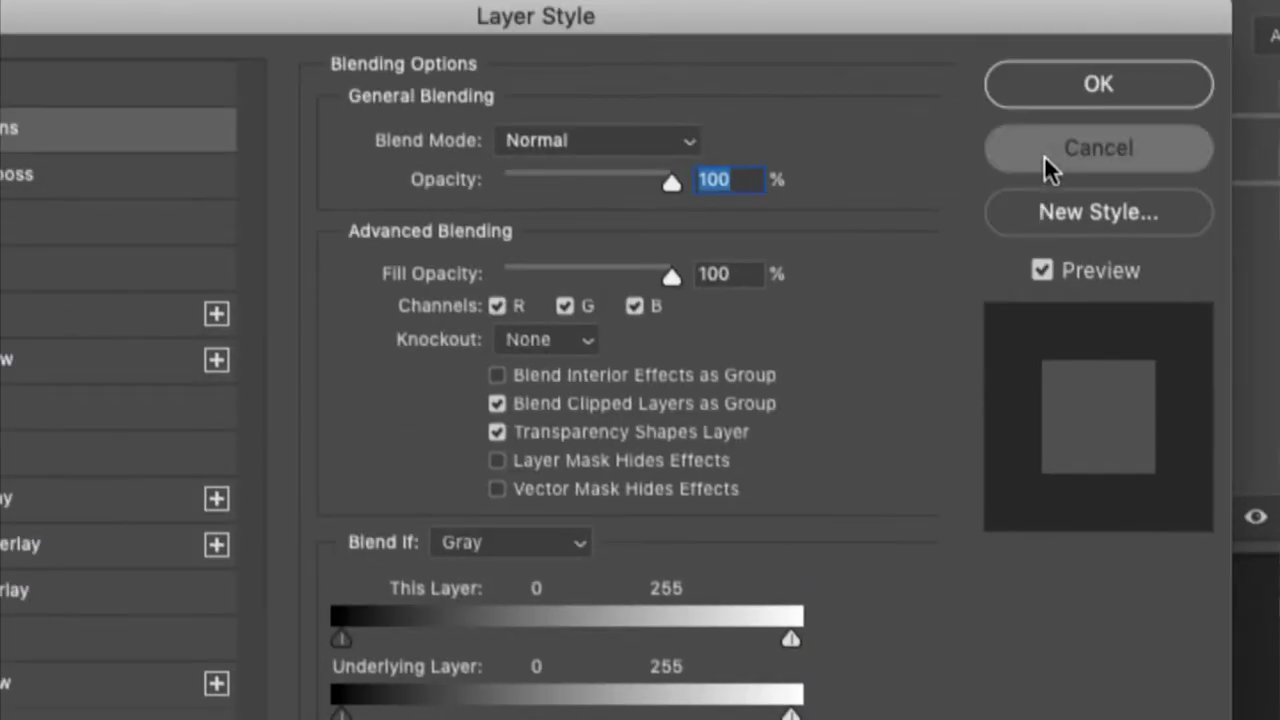
pyautogui.click(1043, 160)
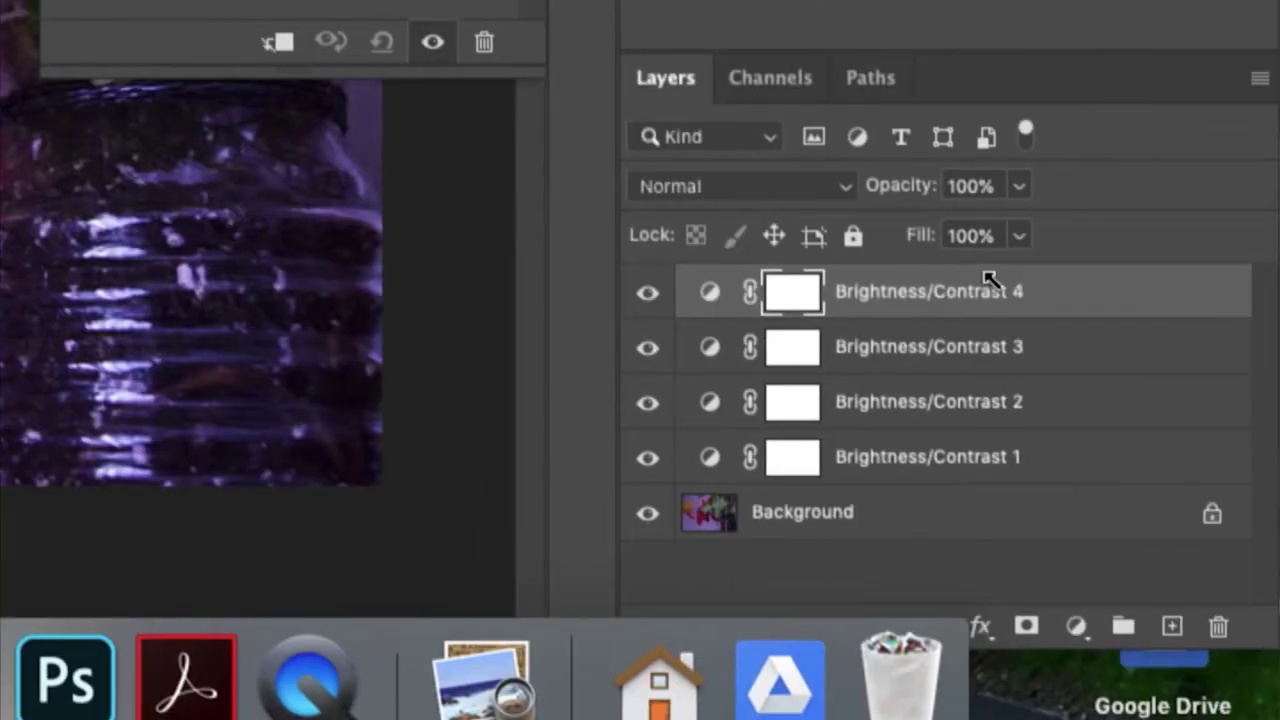
pyautogui.moveTo(990, 280); pyautogui.dragTo(1219, 625)
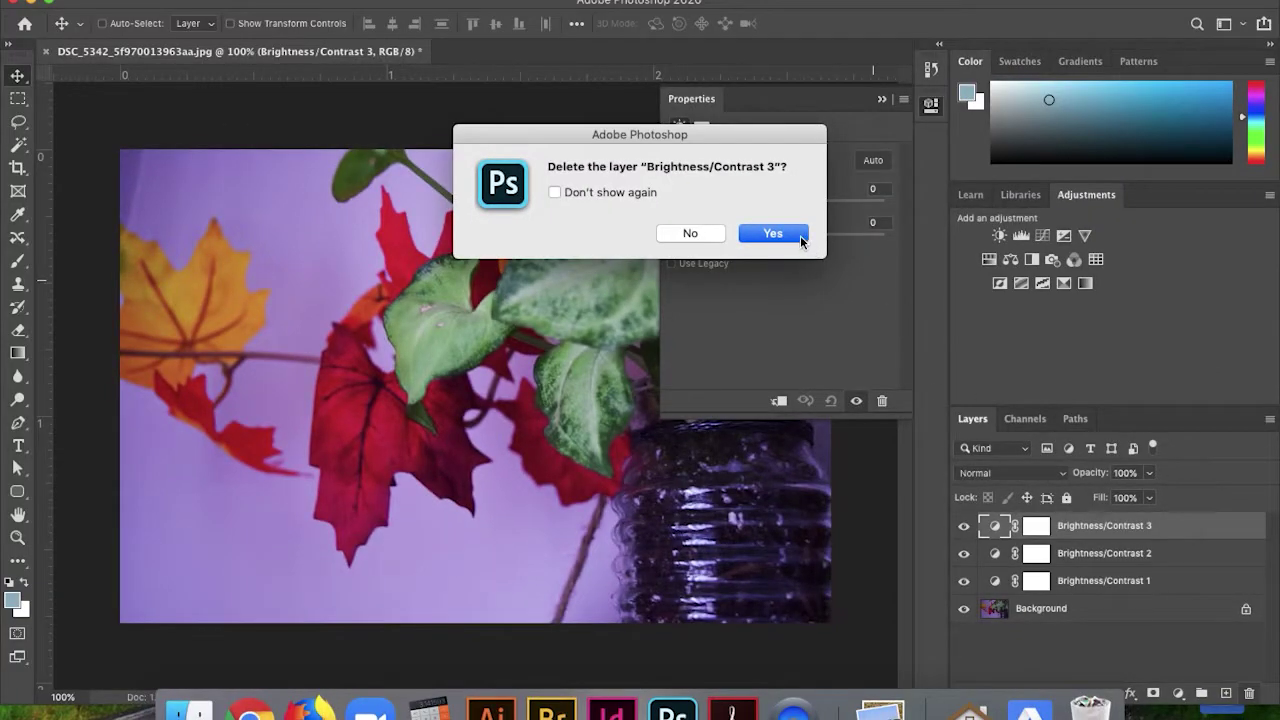
pyautogui.click(773, 233)
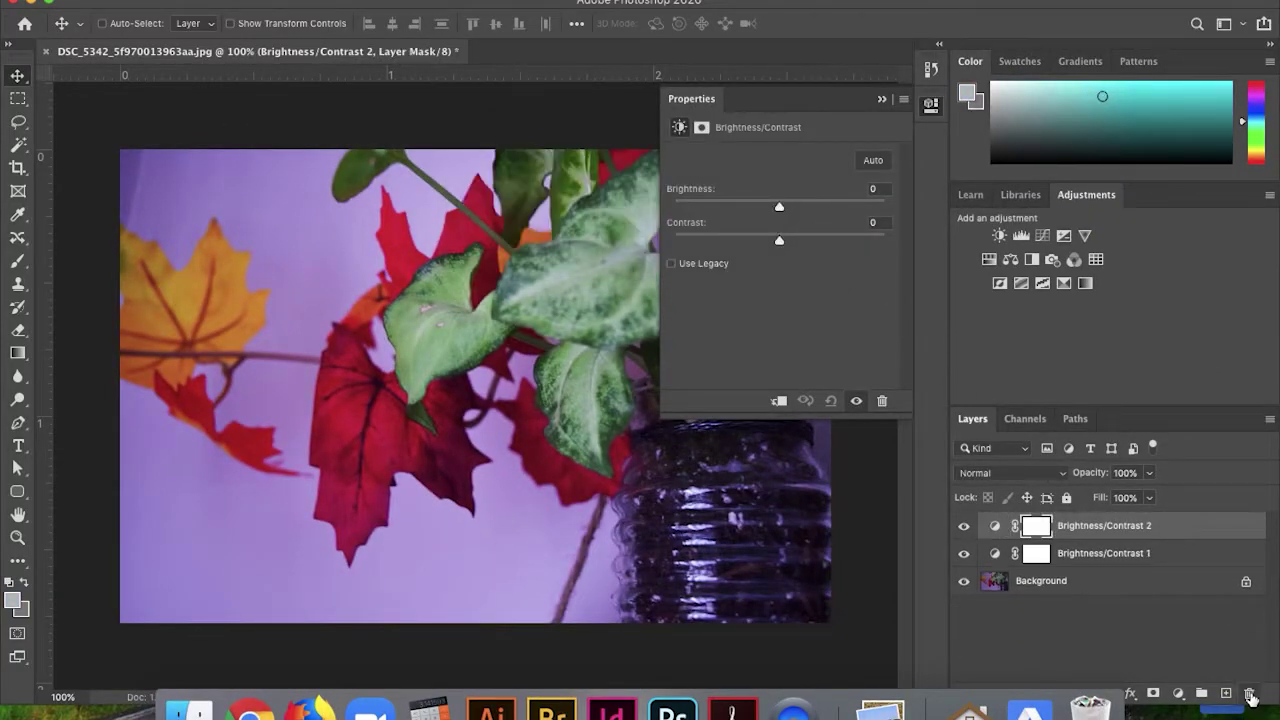
pyautogui.press('BackSpace')
pyautogui.click(796, 237)
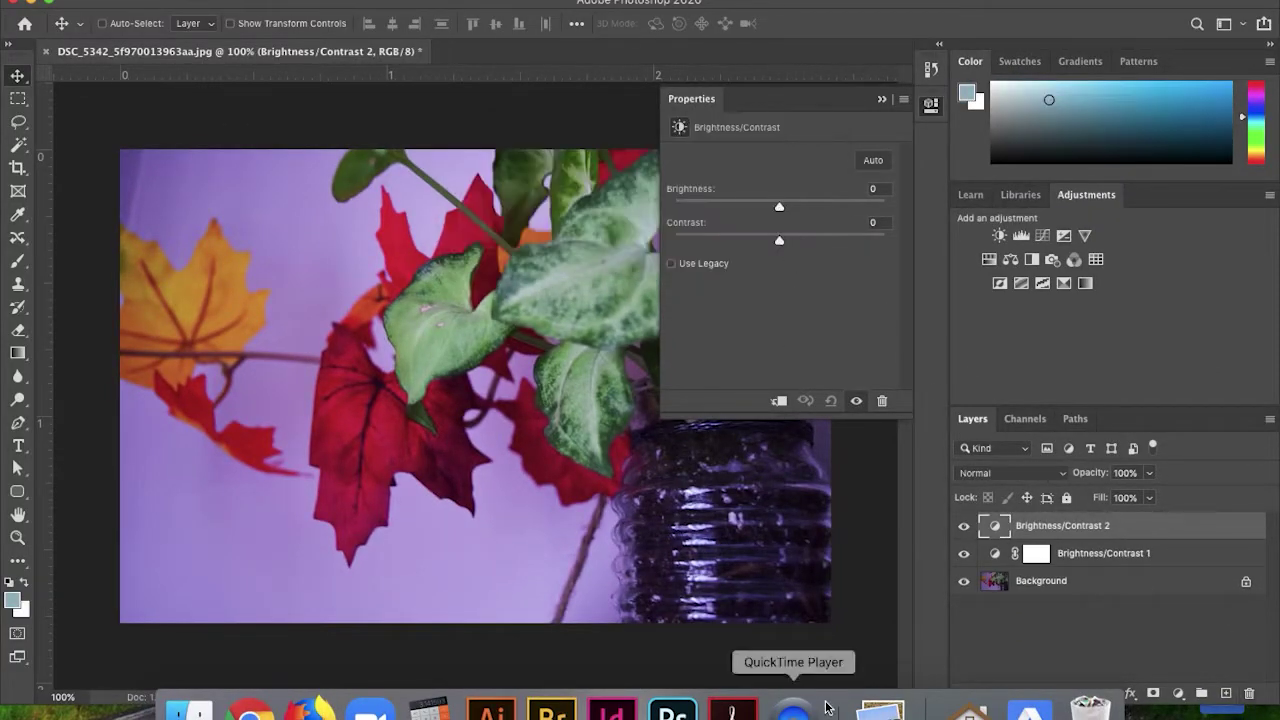
pyautogui.click(1249, 697)
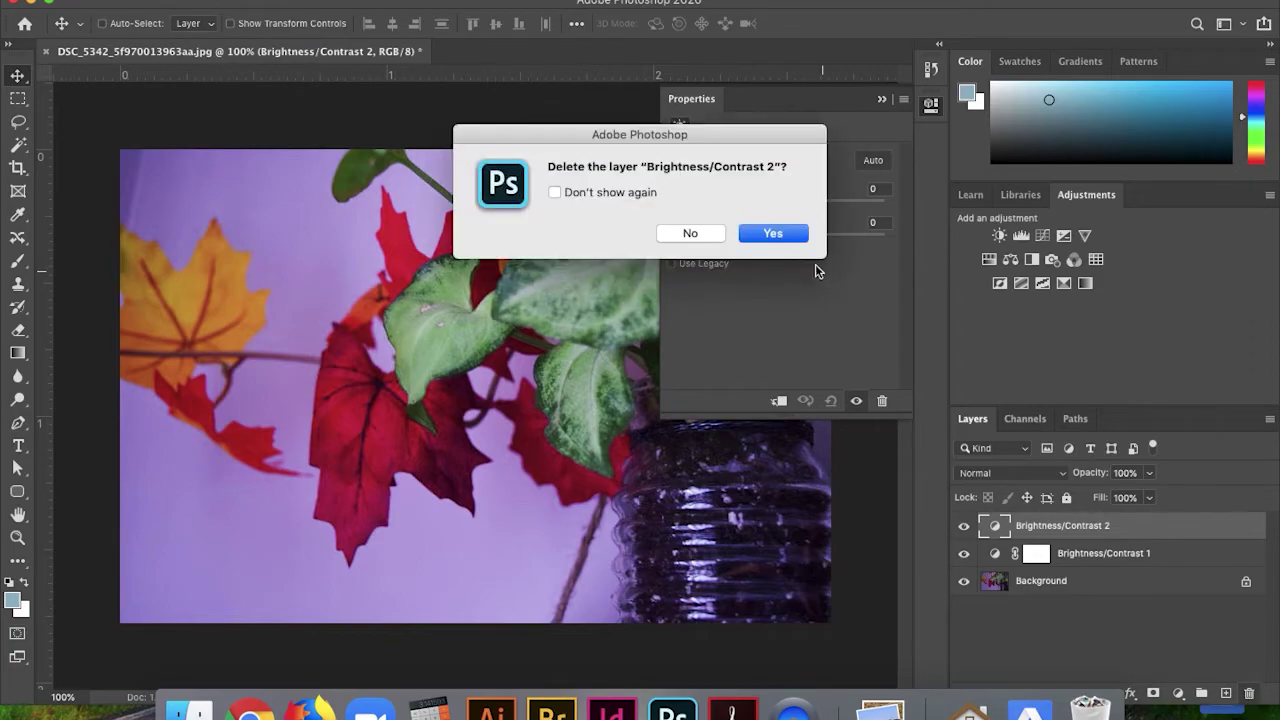
pyautogui.click(794, 238)
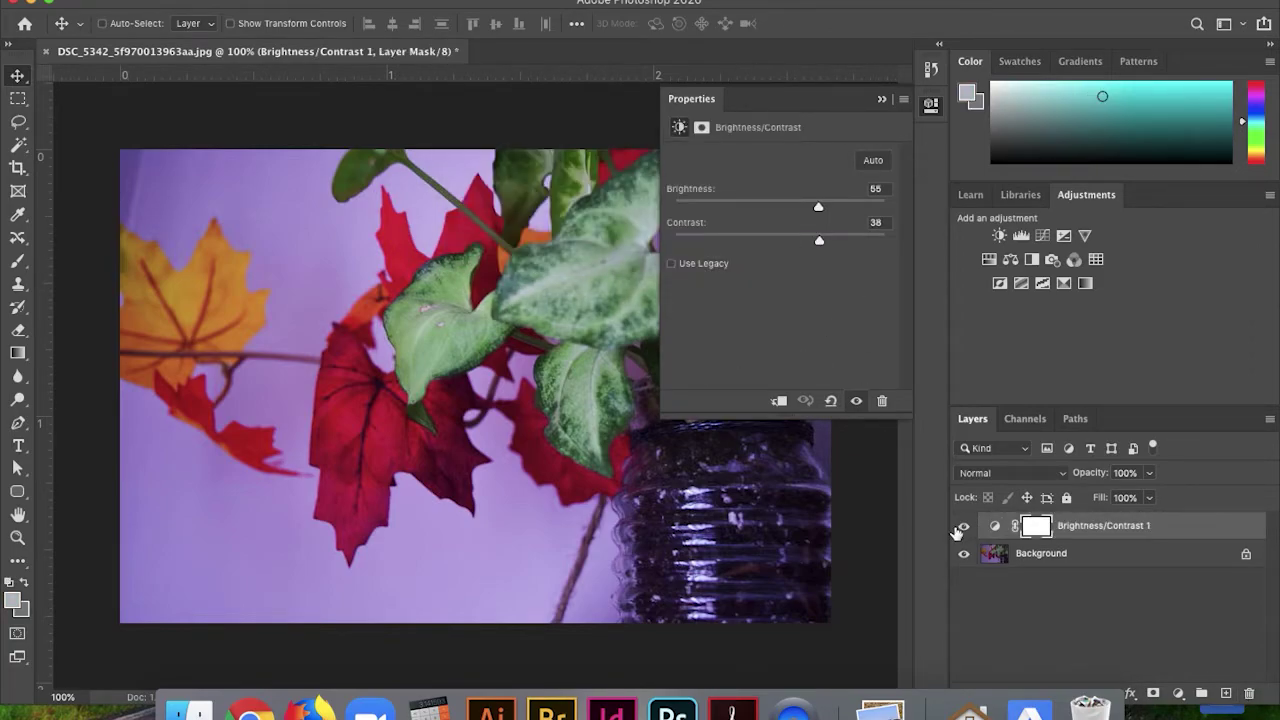
# Toggle Brightness/Contrast 1 on and off to compare, leave it visible, and collapse Properties
pyautogui.click(964, 526)
pyautogui.click(964, 526)
pyautogui.click(964, 526)
pyautogui.click(965, 528)
pyautogui.click(965, 528)
pyautogui.click(964, 529)
pyautogui.click(884, 100)
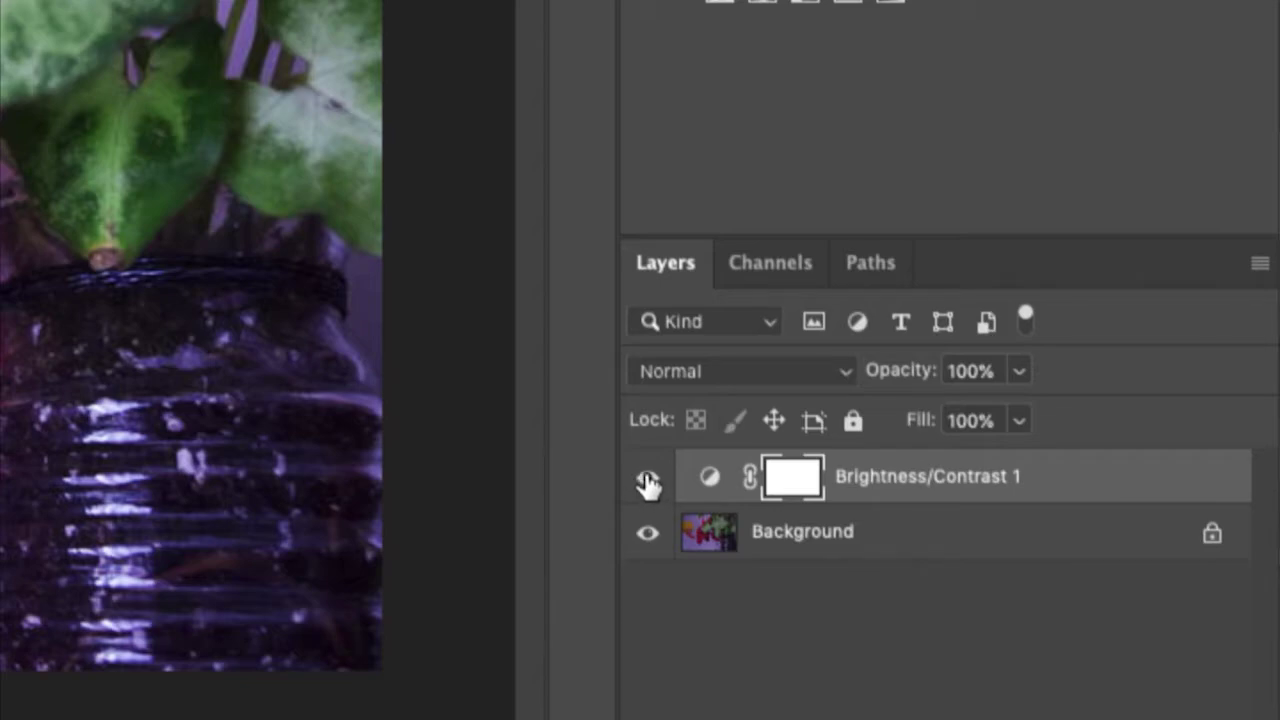
# Hide Brightness/Contrast 1 and add a Curves adjustment layer with the default straight curve
pyautogui.click(647, 480)
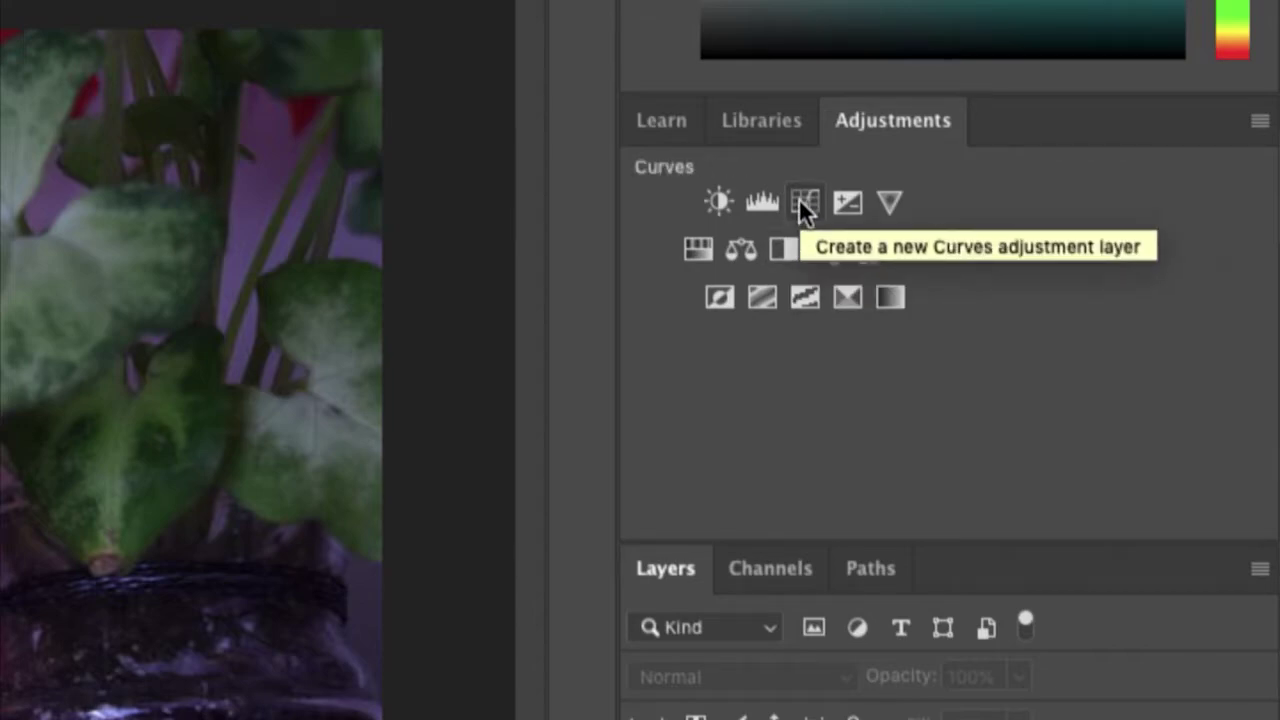
pyautogui.click(805, 203)
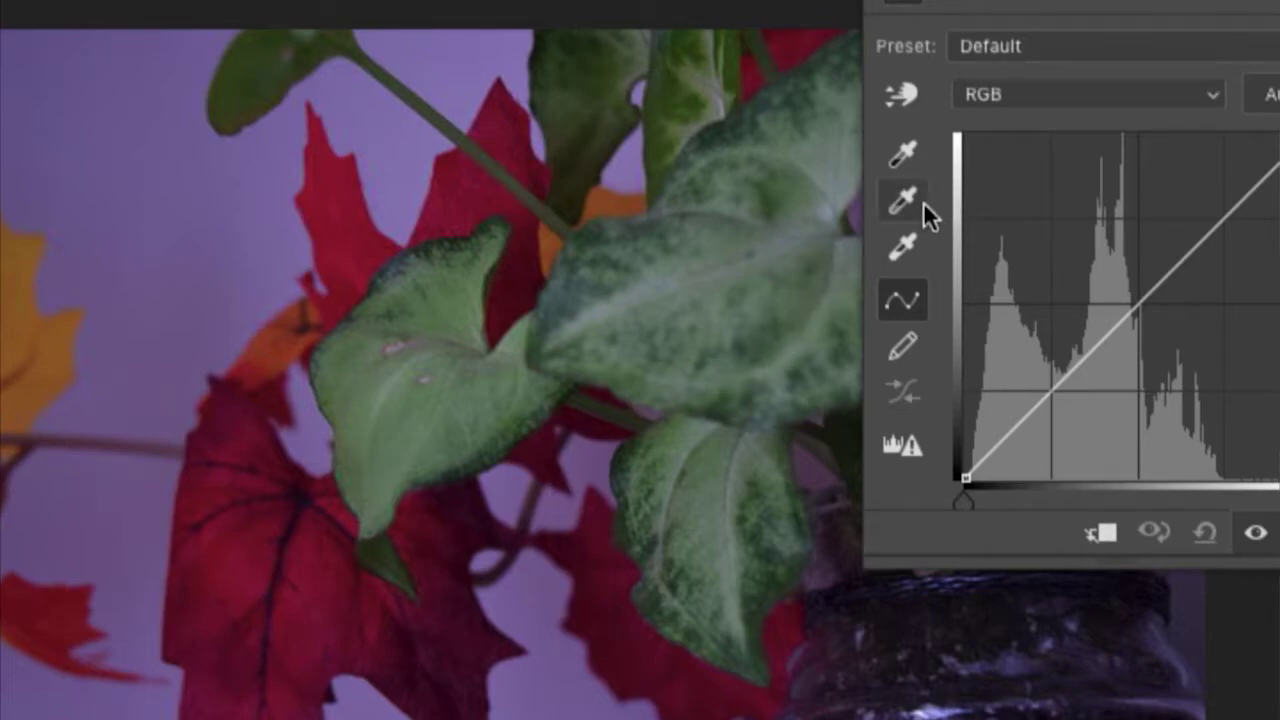
# Set the Curves white point by repeatedly sampling the jar with the white-point eyedropper
pyautogui.click(918, 258)
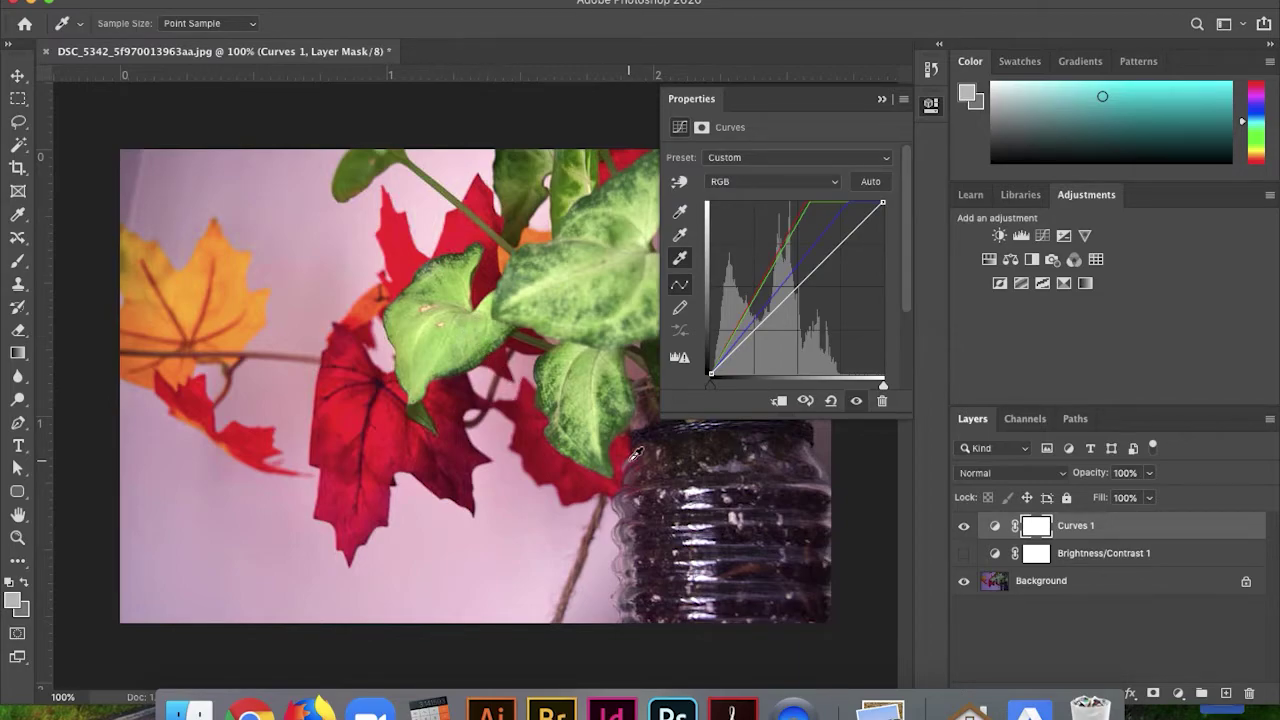
pyautogui.click(703, 484)
pyautogui.click(704, 483)
pyautogui.click(703, 477)
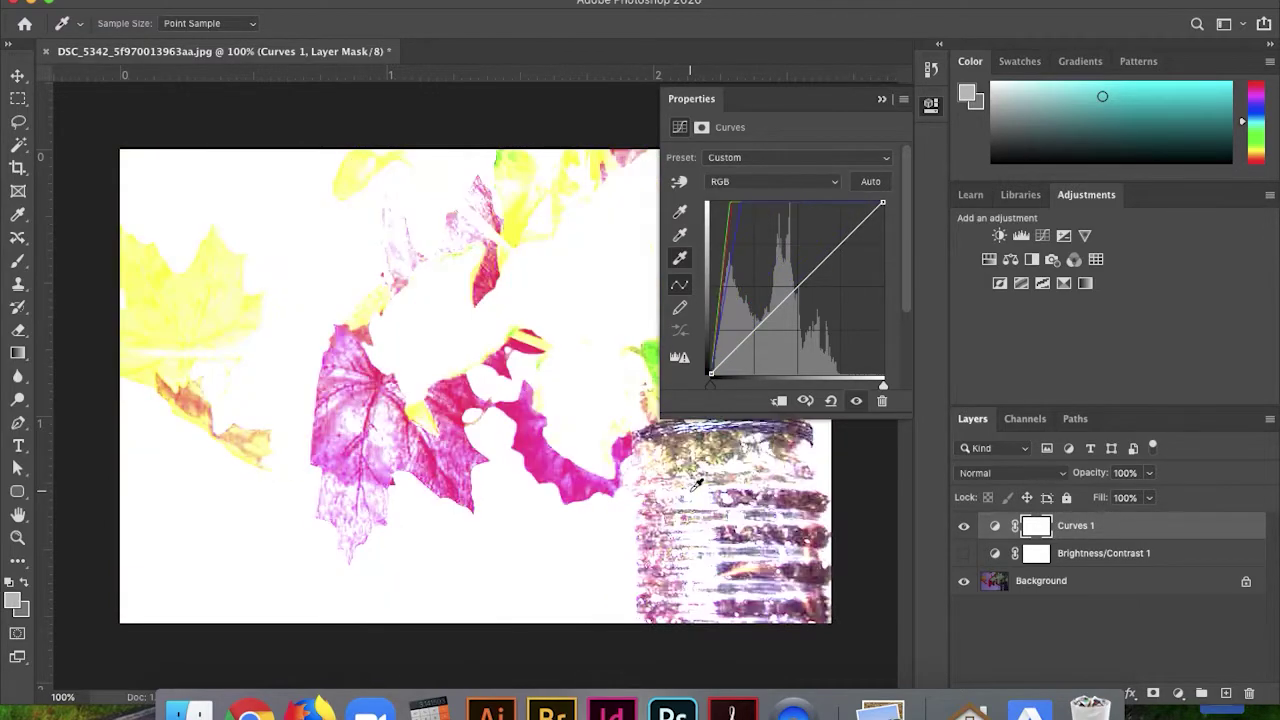
pyautogui.click(694, 488)
pyautogui.click(694, 488)
pyautogui.click(694, 488)
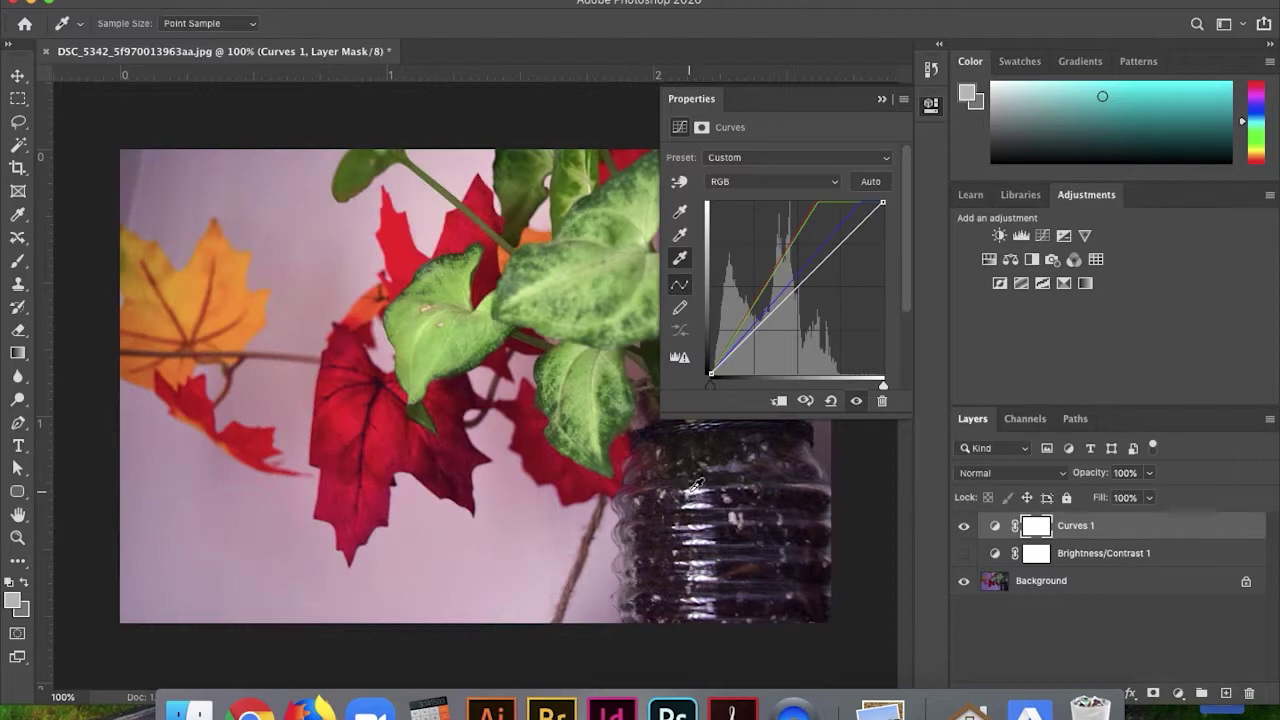
pyautogui.click(697, 484)
pyautogui.click(700, 485)
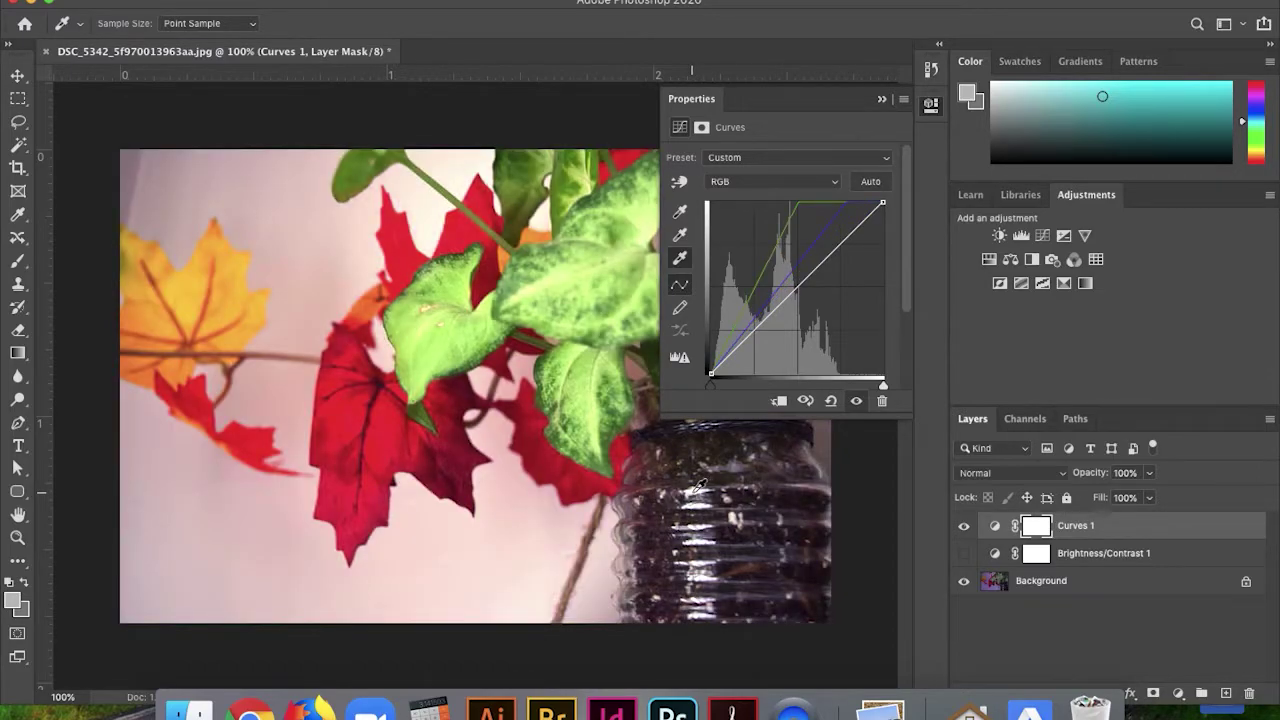
pyautogui.click(699, 485)
pyautogui.click(699, 485)
pyautogui.click(699, 485)
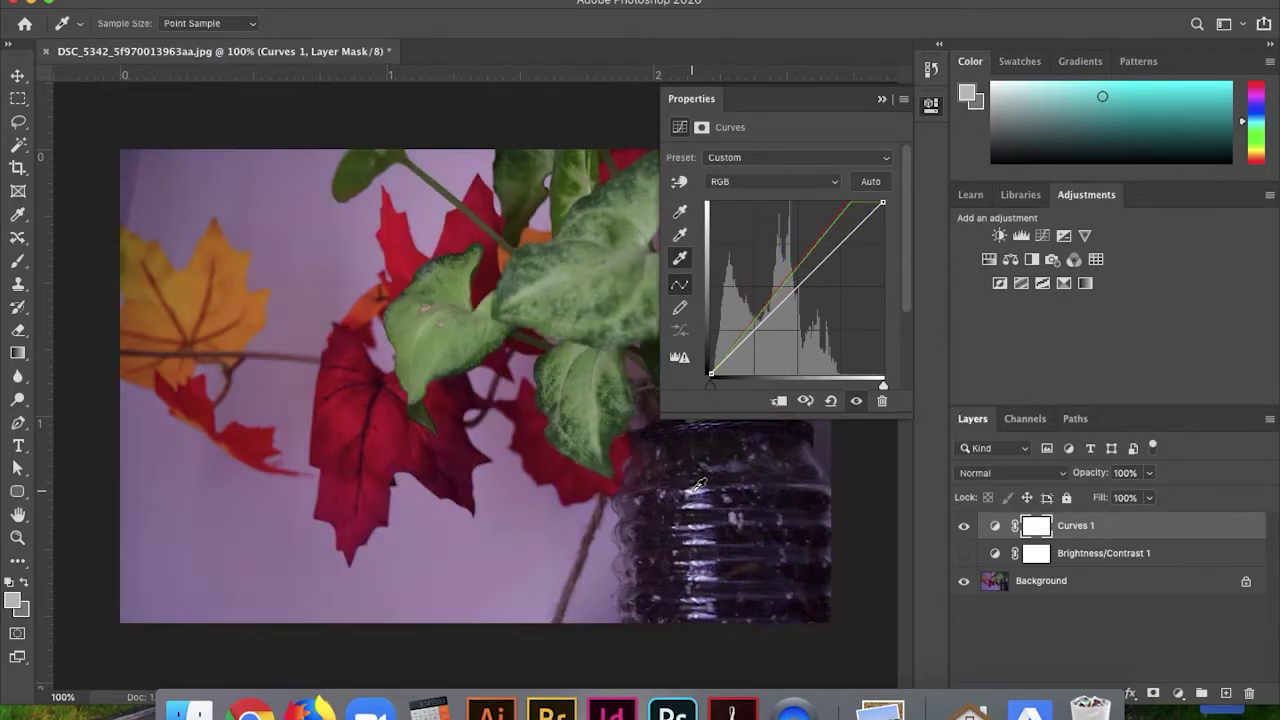
pyautogui.click(699, 485)
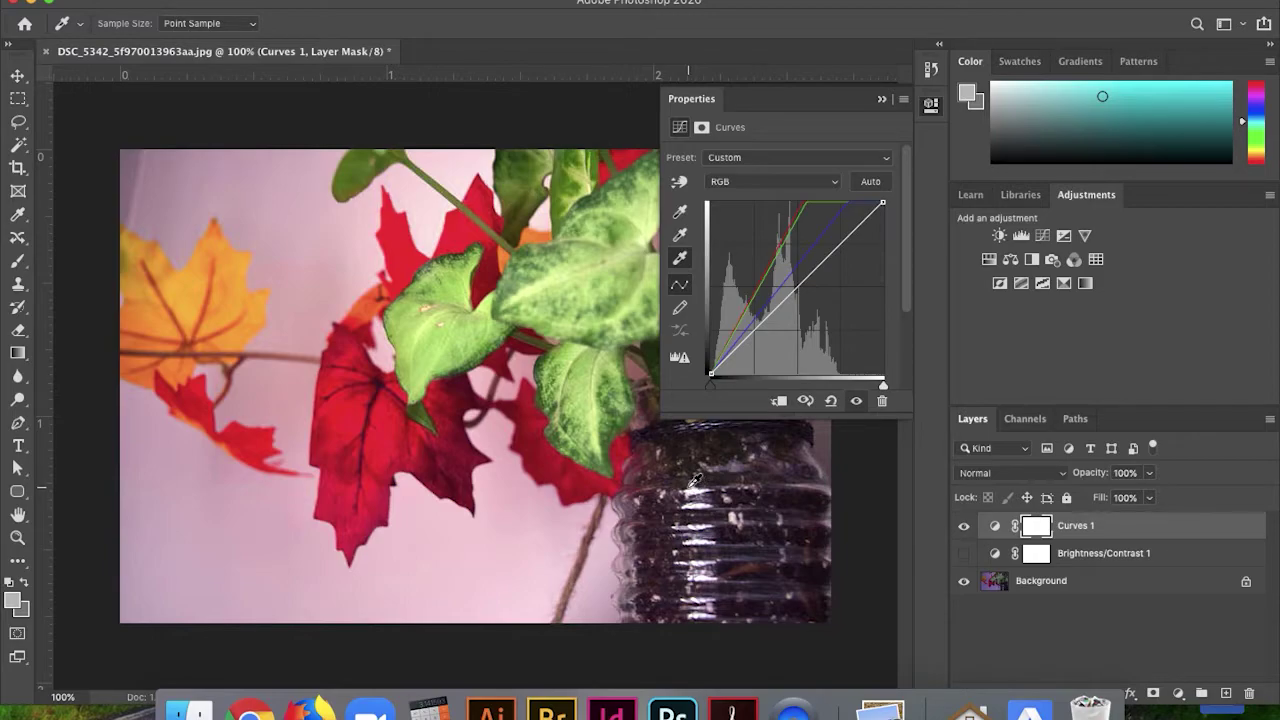
# Try white-point samples on the pale wall, the green leaf and a gray jar spot
pyautogui.click(296, 231)
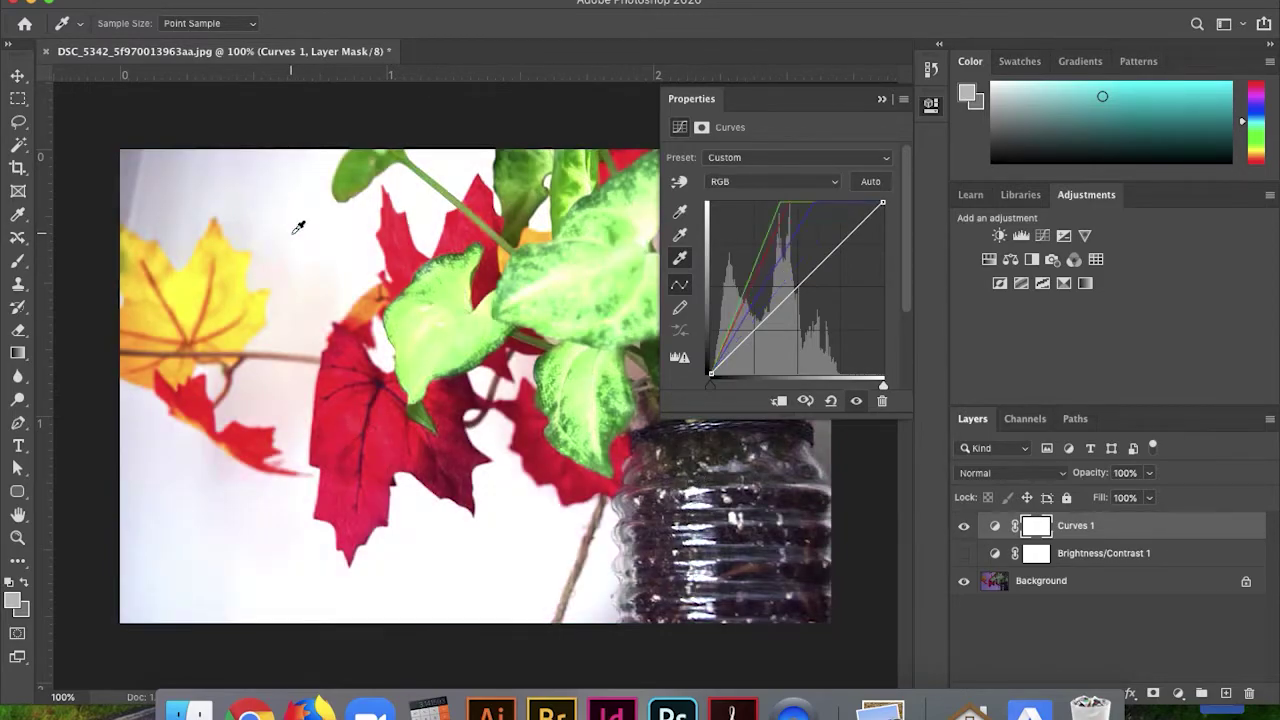
pyautogui.click(555, 279)
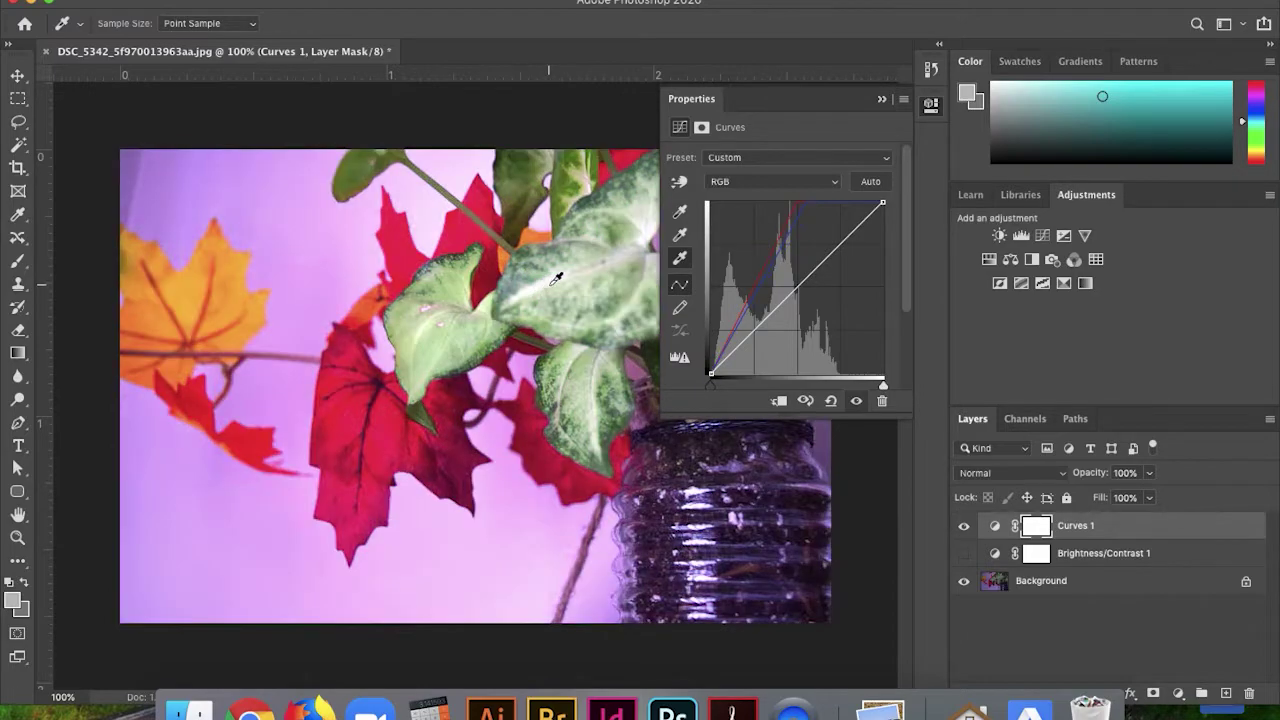
pyautogui.click(694, 492)
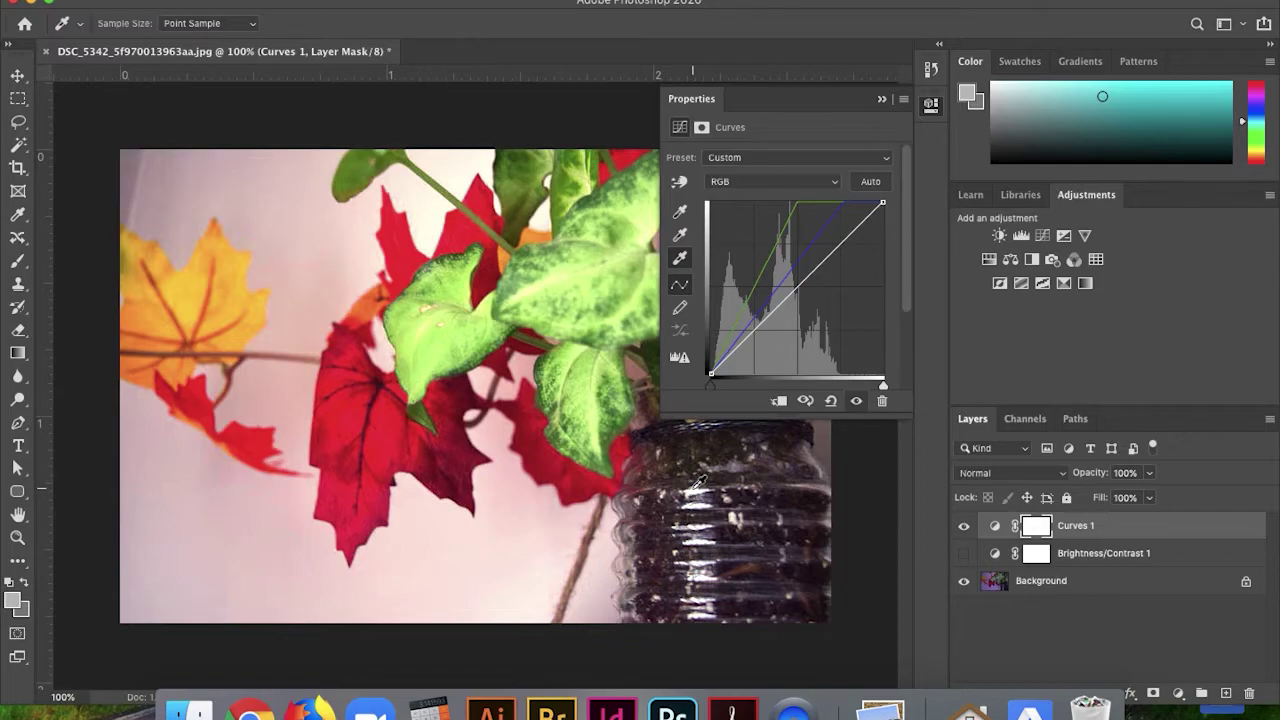
# Inspect the image at several zoom levels, then resample the jar as the white point
pyautogui.press('super+plus')
pyautogui.press('super+plus')
pyautogui.press('super+plus')
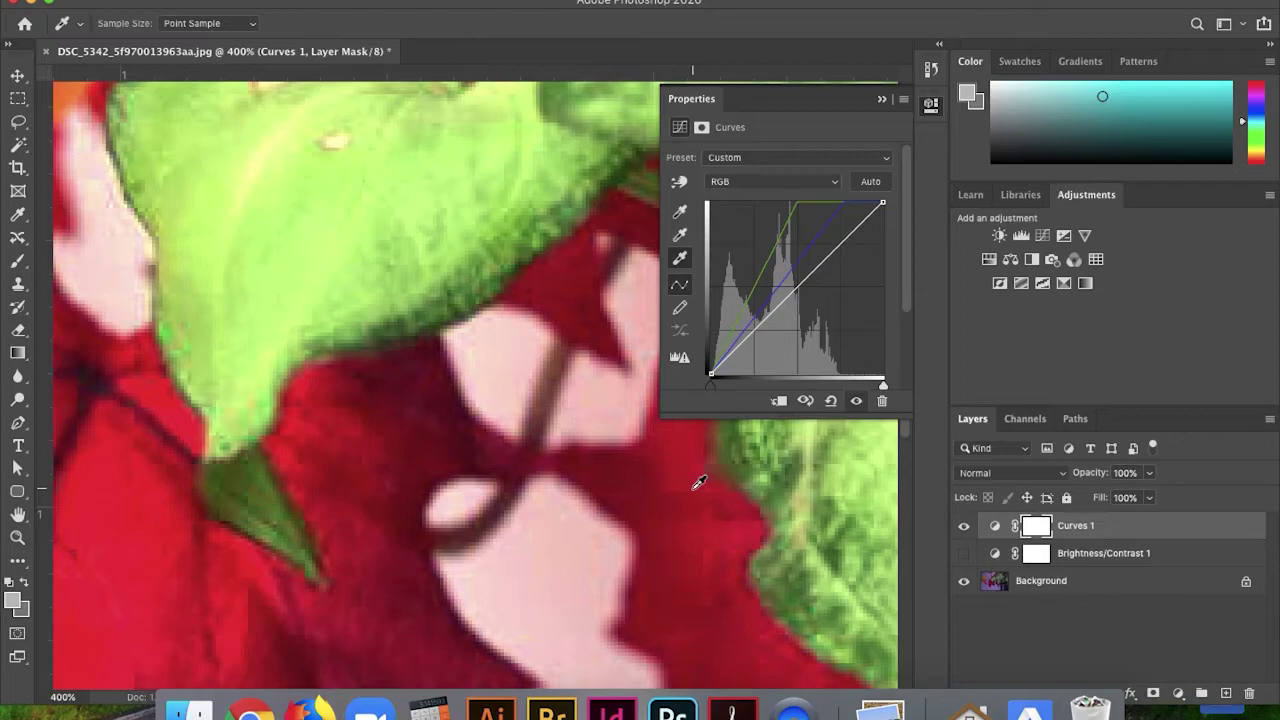
pyautogui.press('super+minus')
pyautogui.press('super+minus')
pyautogui.press('super+minus')
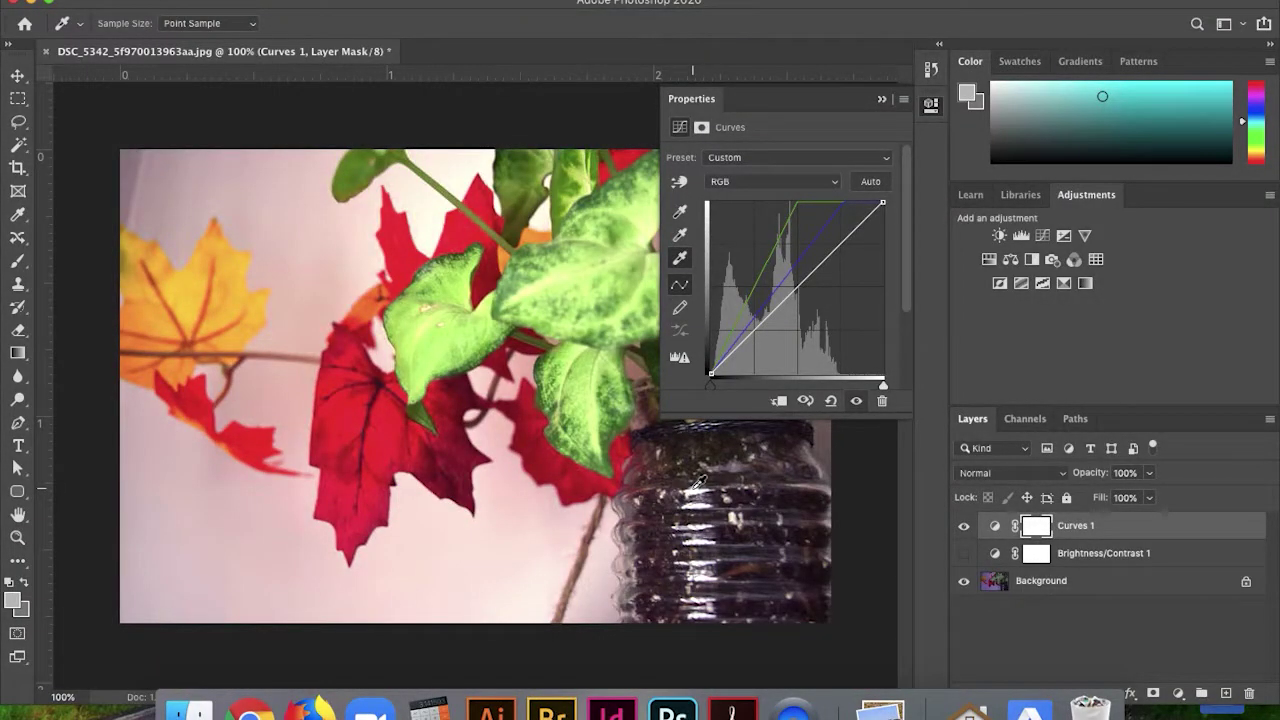
pyautogui.press('super+plus')
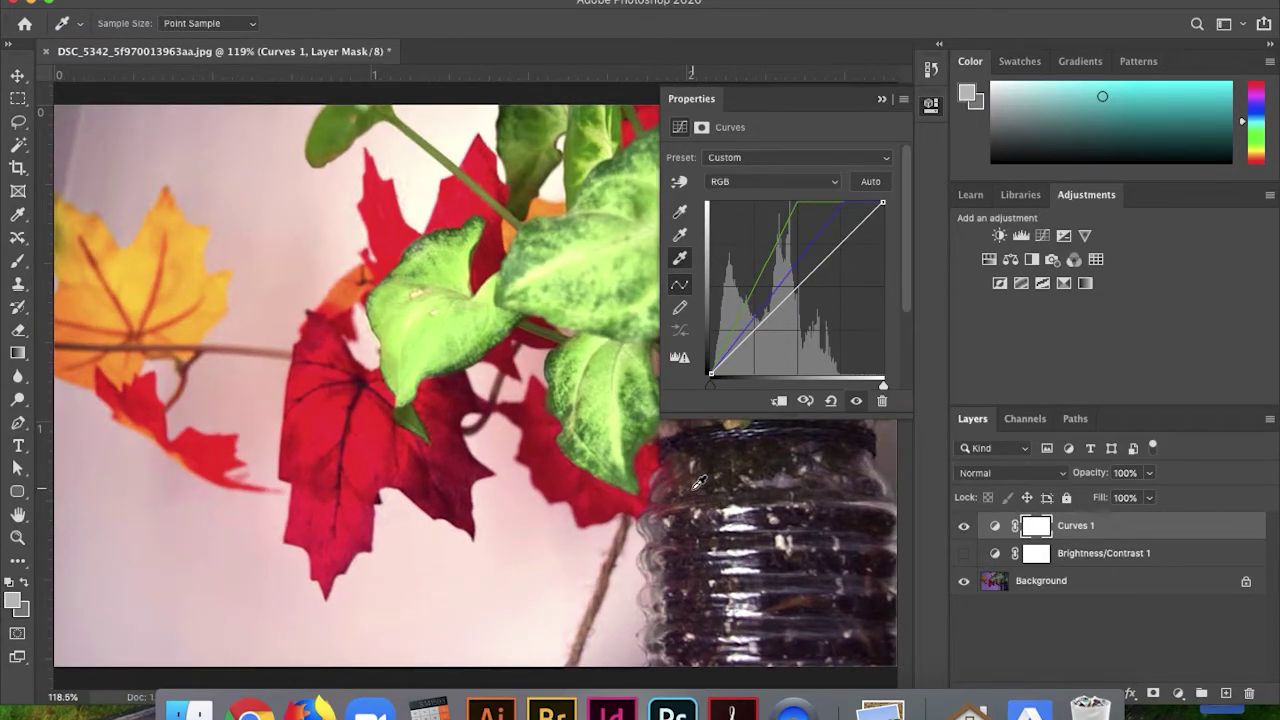
pyautogui.press('super+plus')
pyautogui.press('super+plus')
pyautogui.press('super+plus')
pyautogui.press('super+plus')
pyautogui.press('super+plus')
pyautogui.press('super+plus')
pyautogui.press('super+plus')
pyautogui.press('super+plus')
pyautogui.press('super+plus')
pyautogui.press('super+plus')
pyautogui.press('super+plus')
pyautogui.press('super+plus')
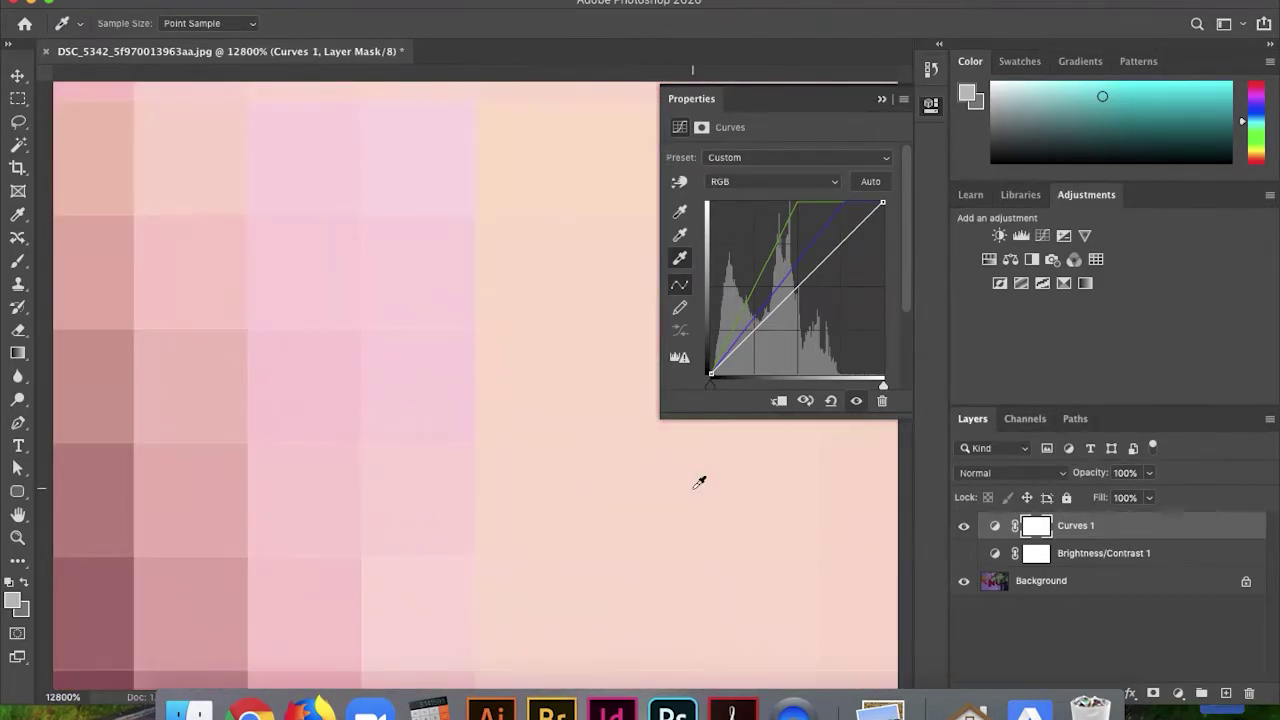
pyautogui.press('super+minus')
pyautogui.press('super+minus')
pyautogui.press('super+minus')
pyautogui.press('super+minus')
pyautogui.press('super+minus')
pyautogui.press('super+minus')
pyautogui.press('super+minus')
pyautogui.press('super+minus')
pyautogui.press('super+minus')
pyautogui.press('super+minus')
pyautogui.press('super+minus')
pyautogui.press('super+minus')
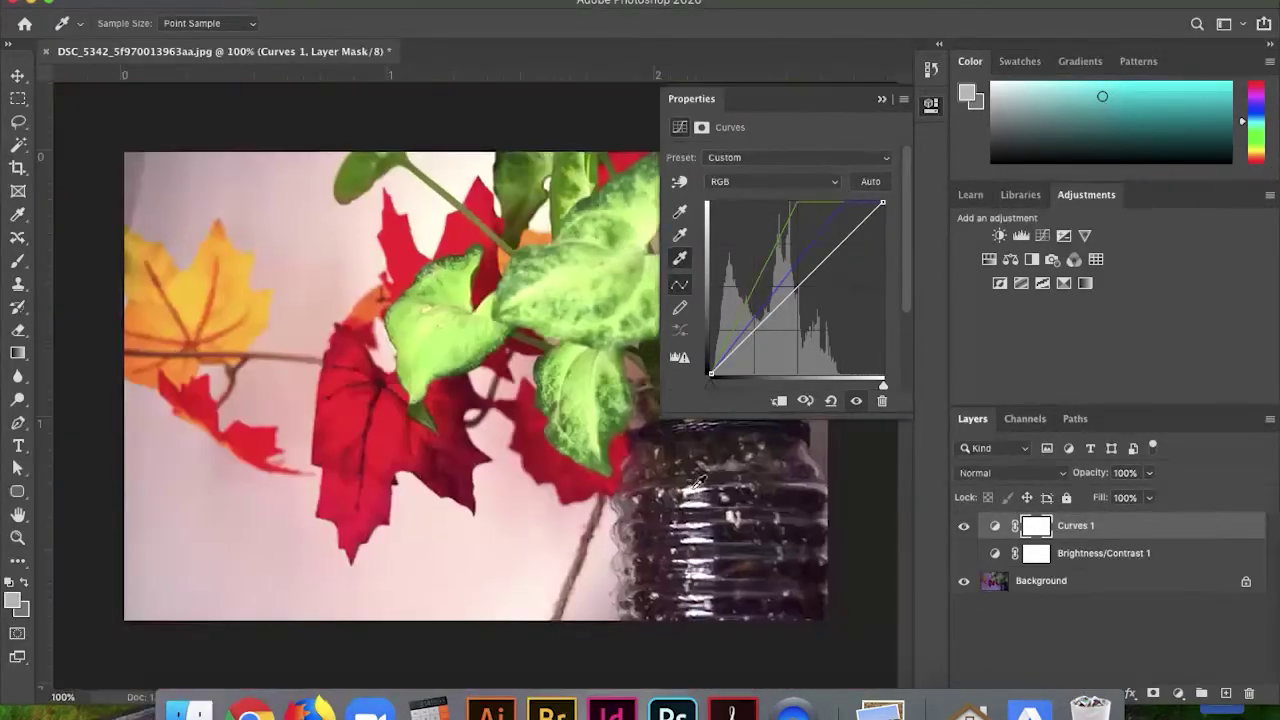
pyautogui.press('super+minus')
pyautogui.press('super+minus')
pyautogui.press('super+minus')
pyautogui.press('super+minus')
pyautogui.press('super+minus')
pyautogui.press('super+minus')
pyautogui.press('super+minus')
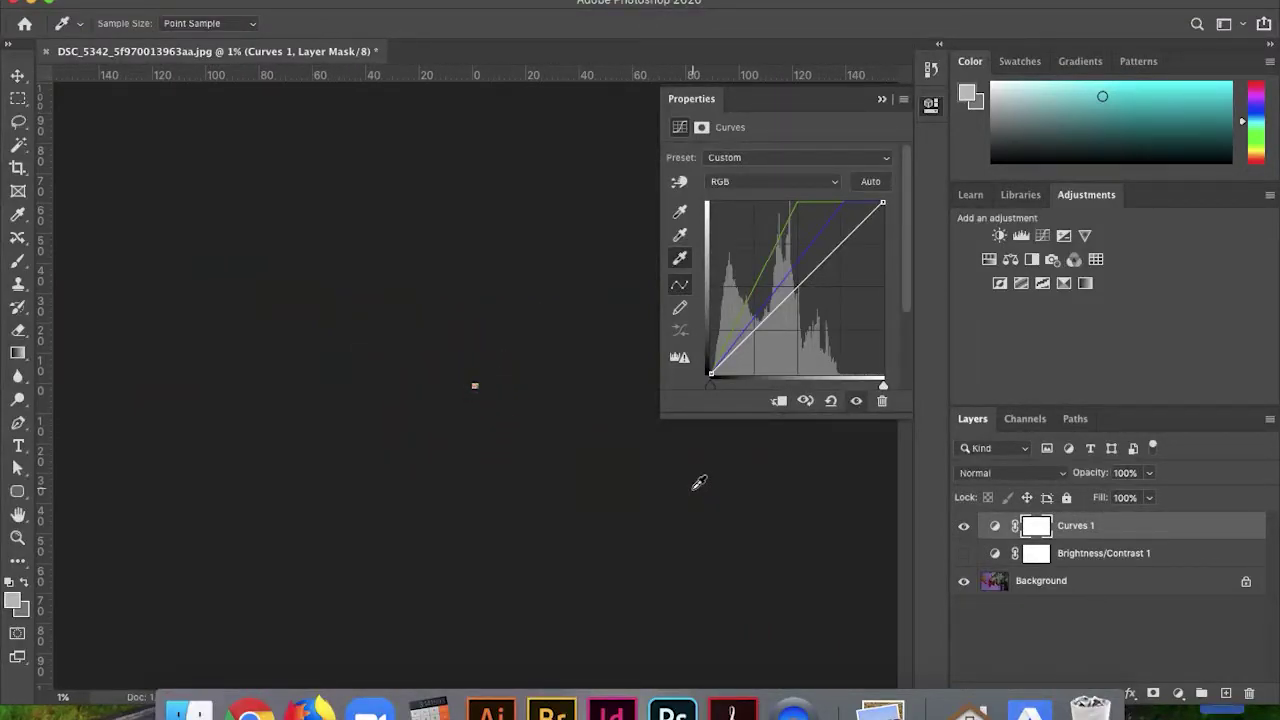
pyautogui.press('super+0')
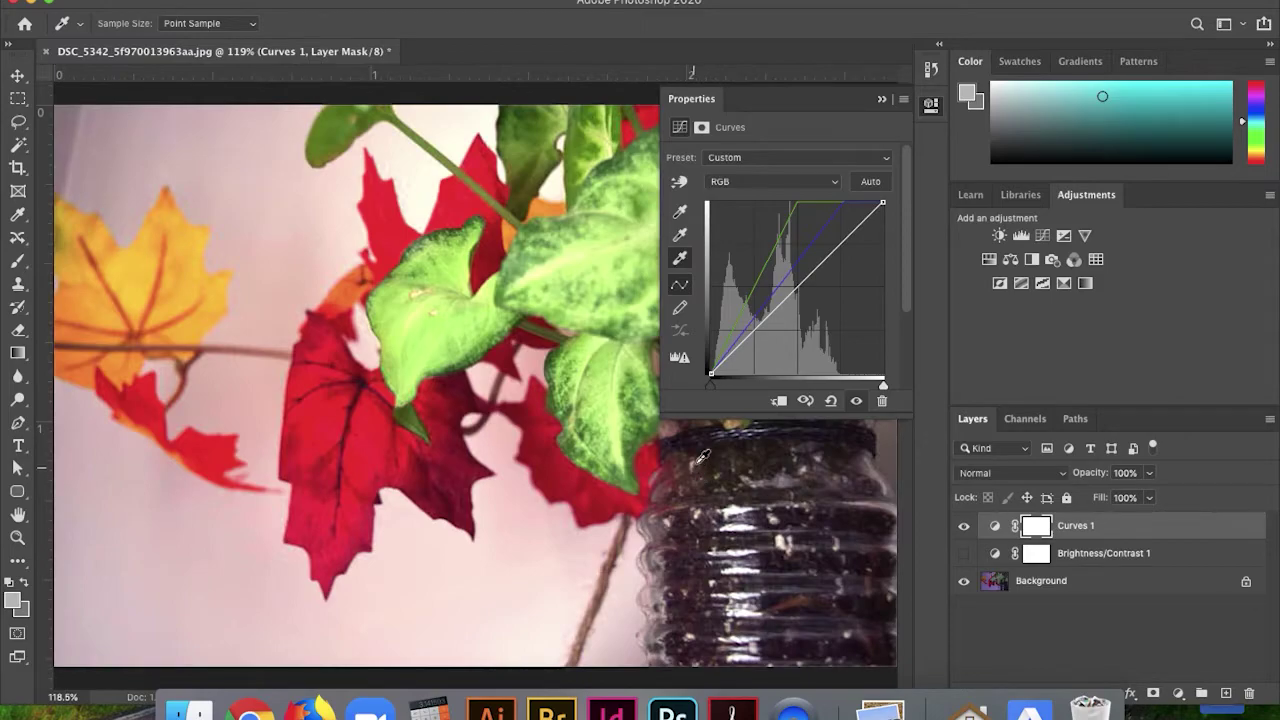
pyautogui.click(742, 505)
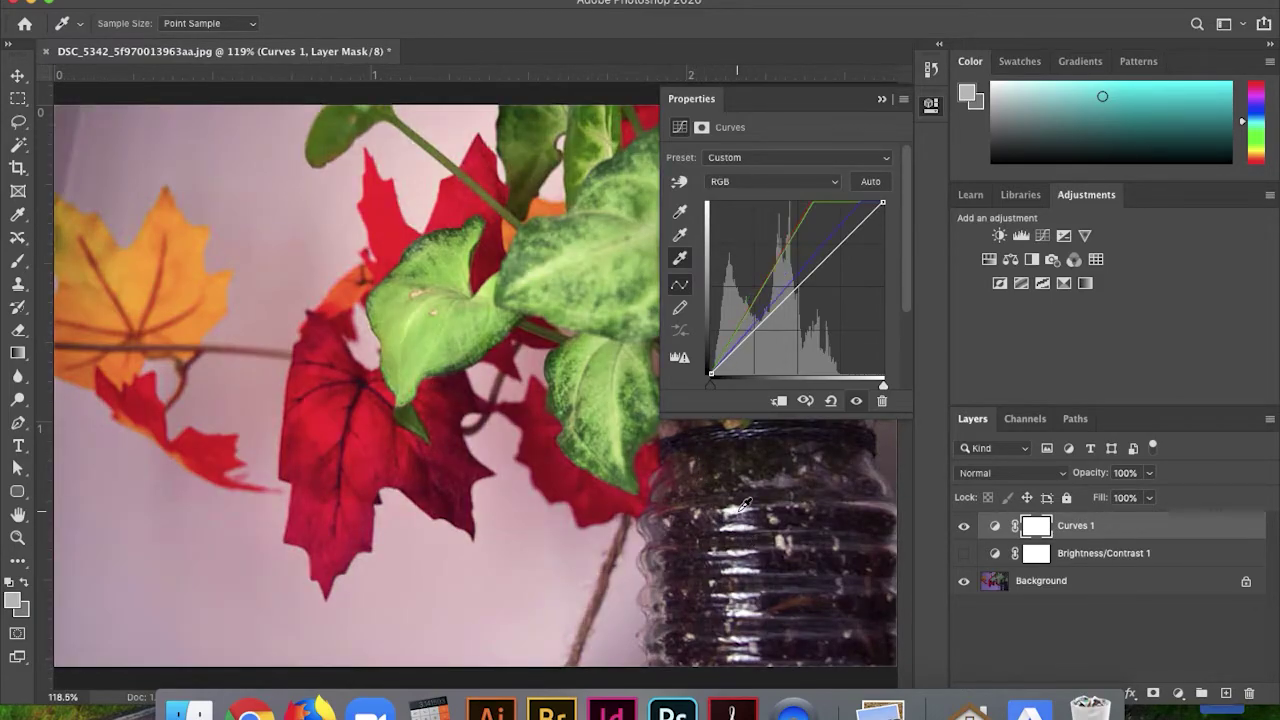
pyautogui.click(744, 505)
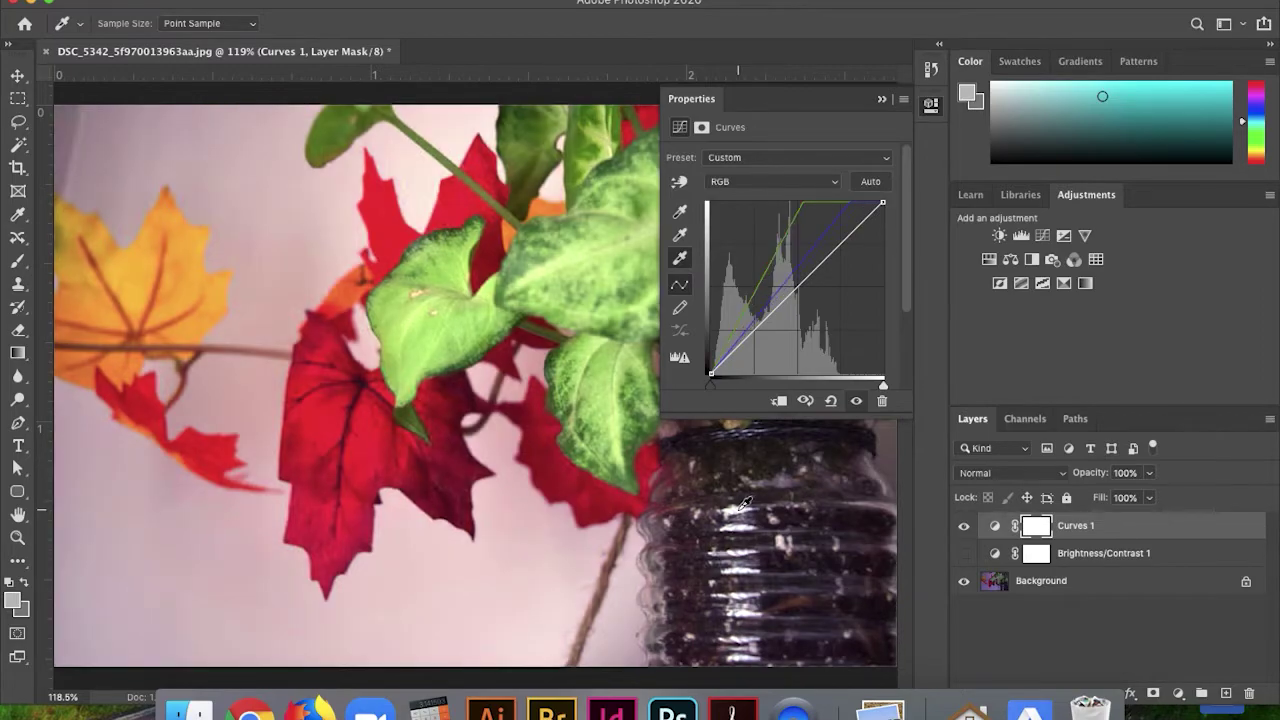
pyautogui.click(744, 505)
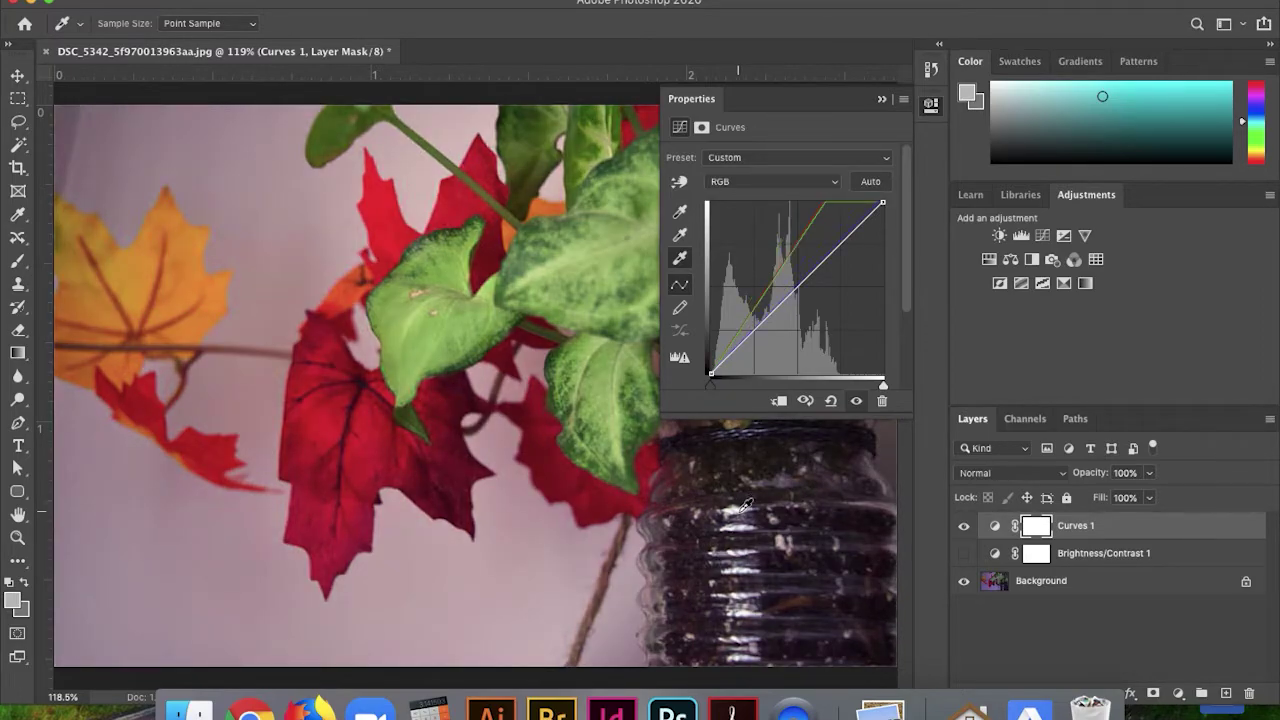
pyautogui.click(745, 504)
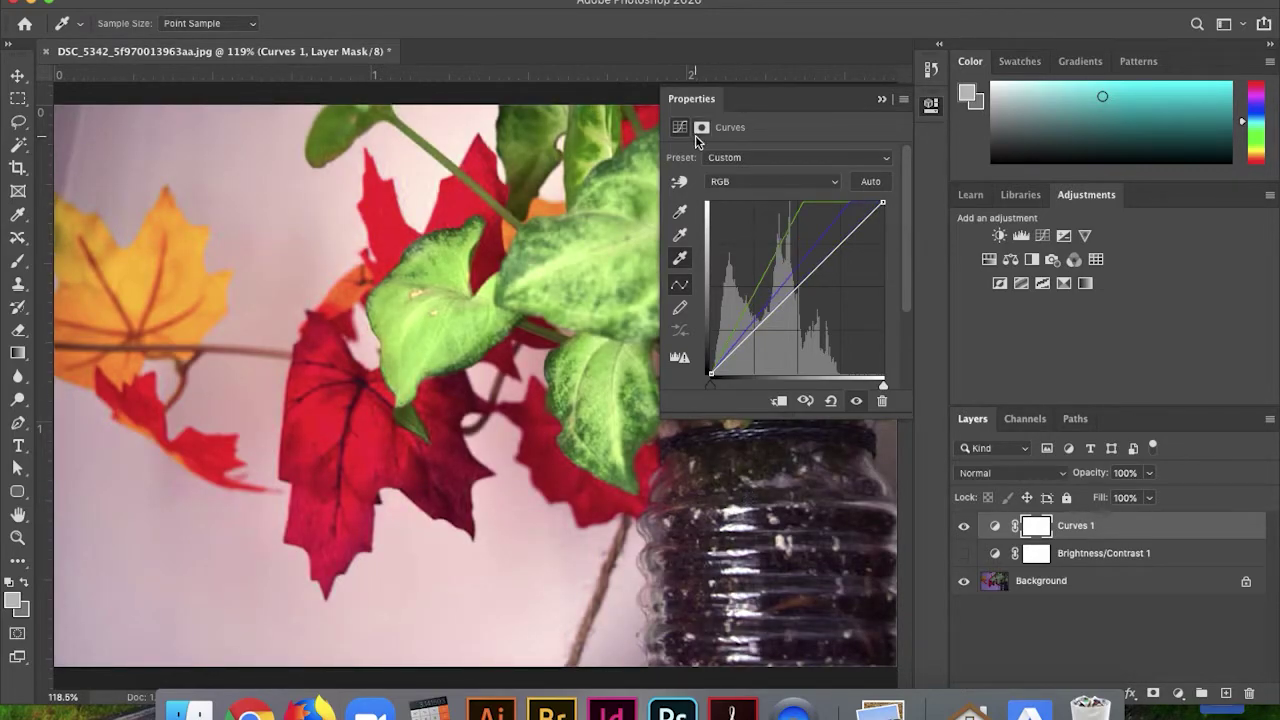
# Set the Curves black point from the jar's dark top and edges, previewing clipping with Alt
pyautogui.keyDown('alt'); pyautogui.click(681, 212); pyautogui.keyUp('alt')
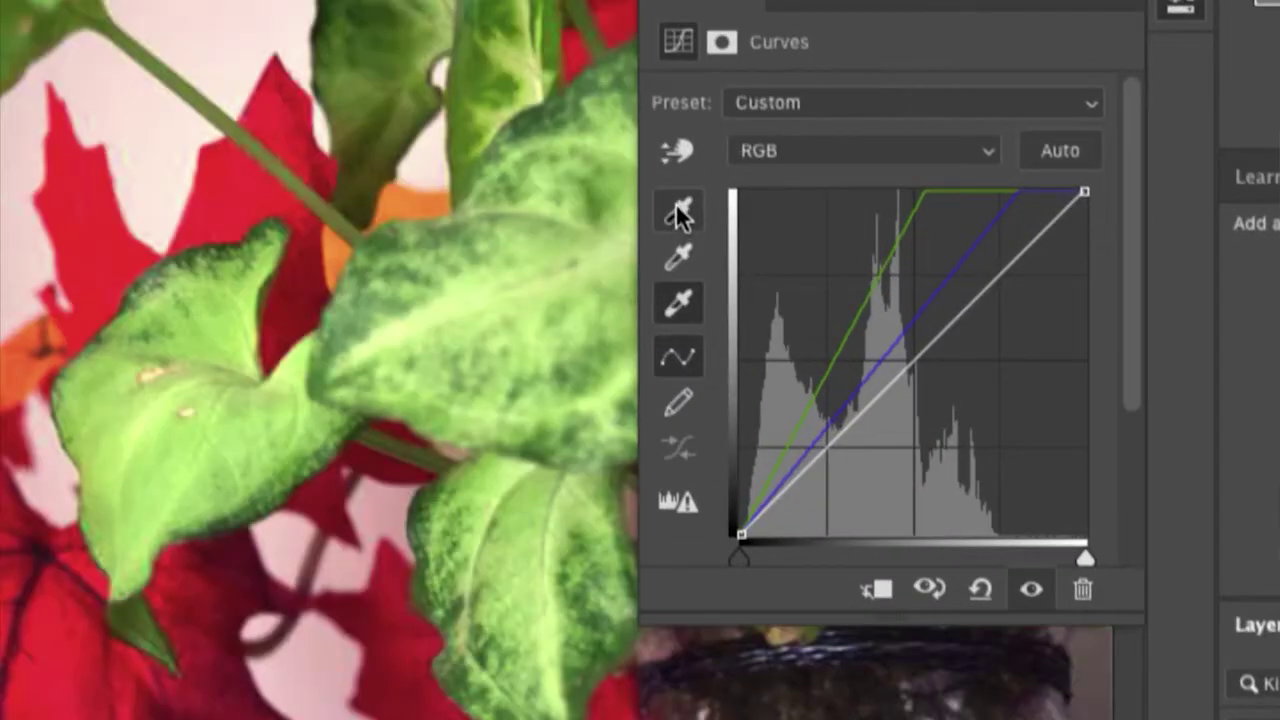
pyautogui.keyDown('alt'); pyautogui.click(676, 205); pyautogui.keyUp('alt')
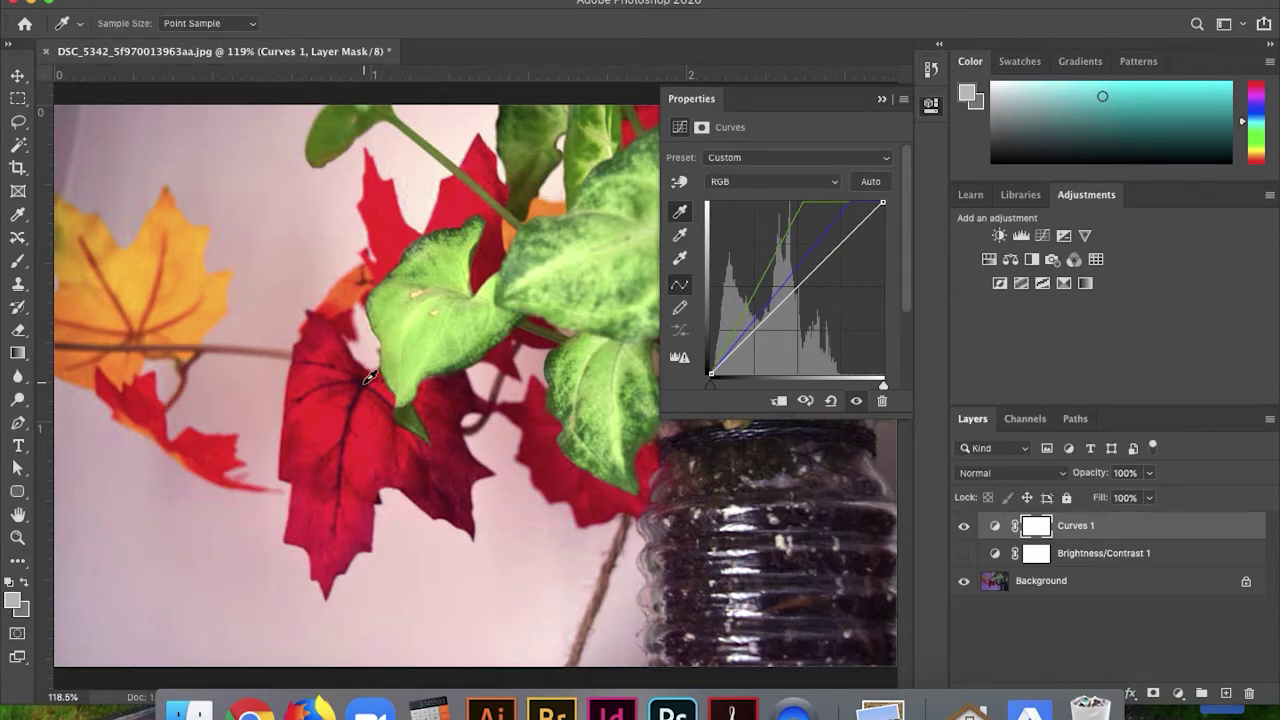
pyautogui.click(680, 433)
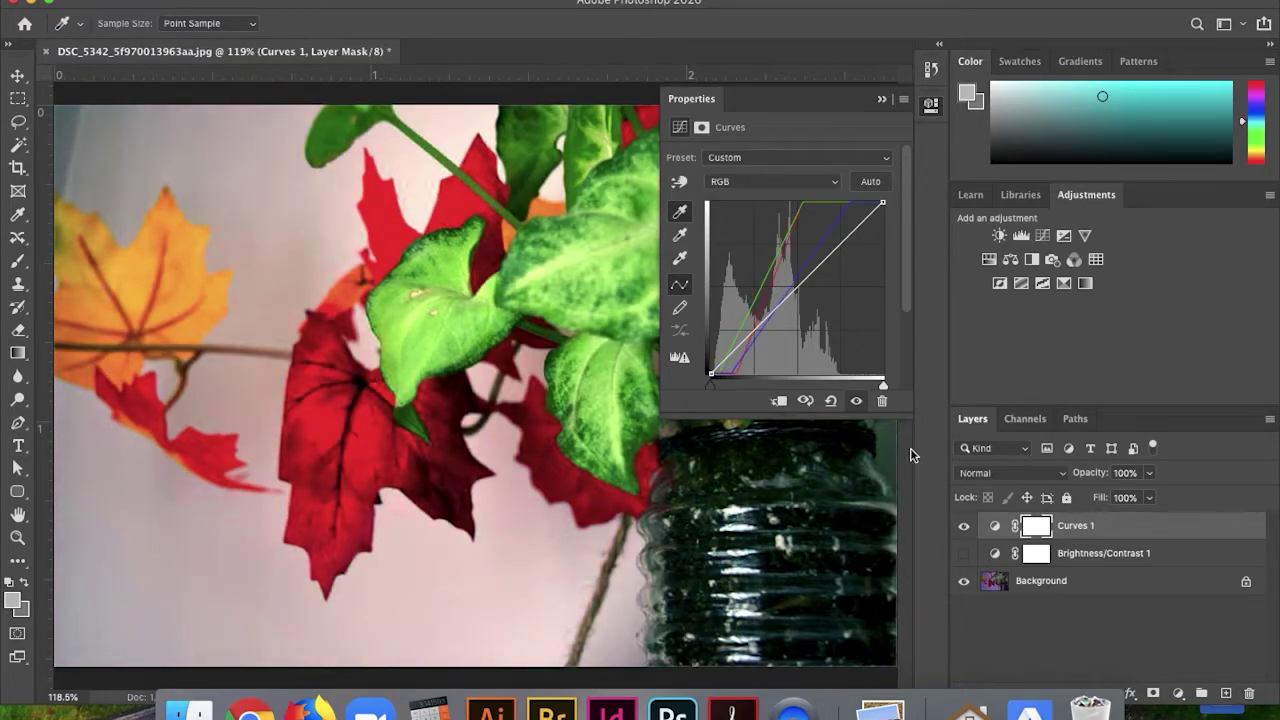
pyautogui.click(879, 436)
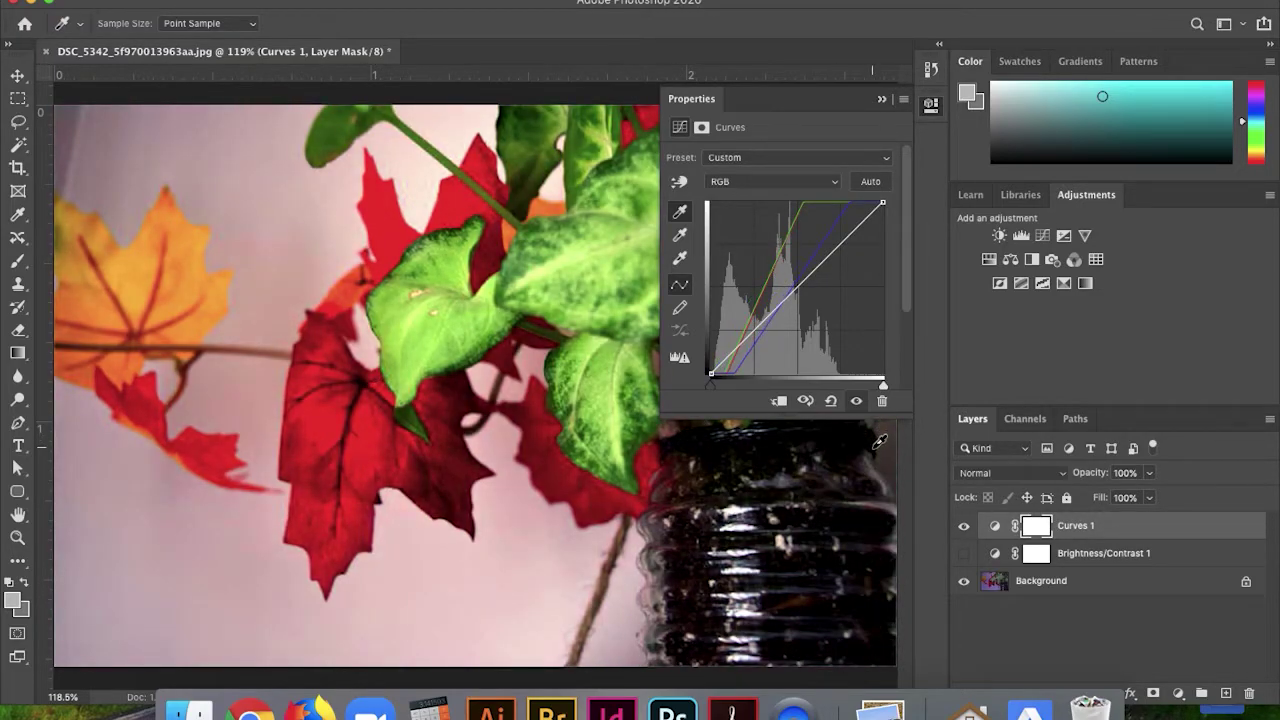
pyautogui.click(885, 602)
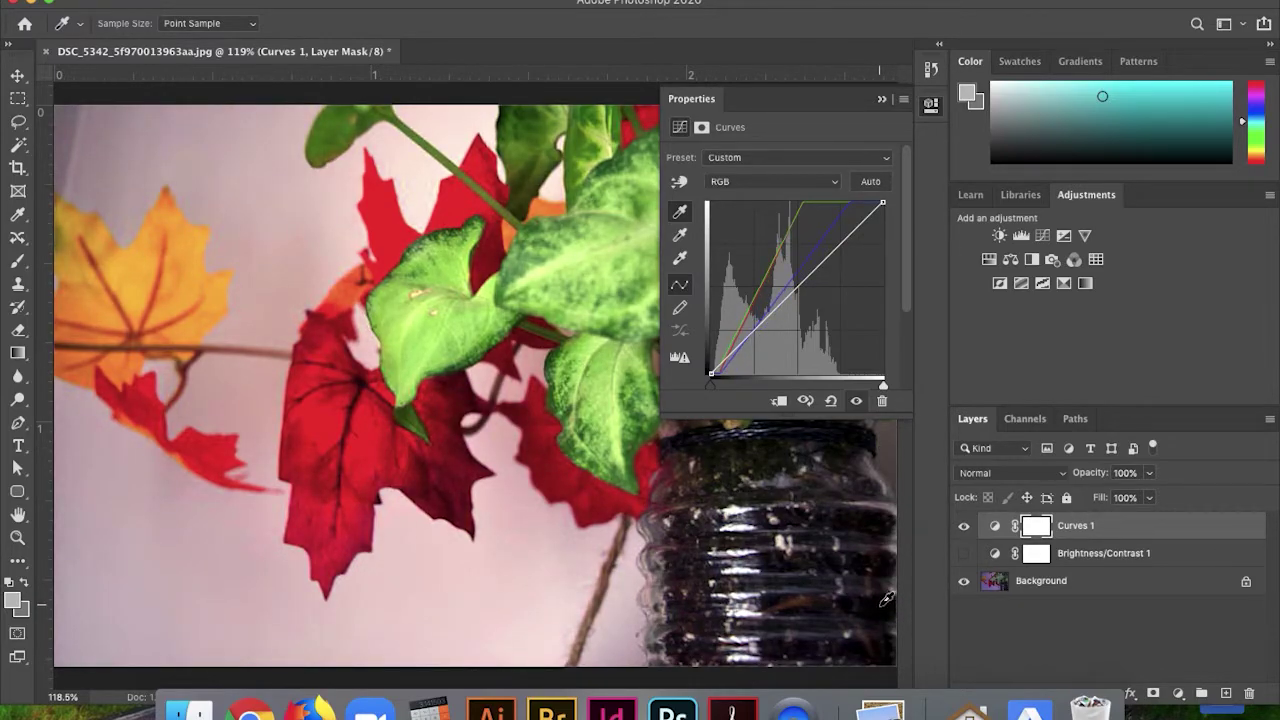
pyautogui.press('alt')
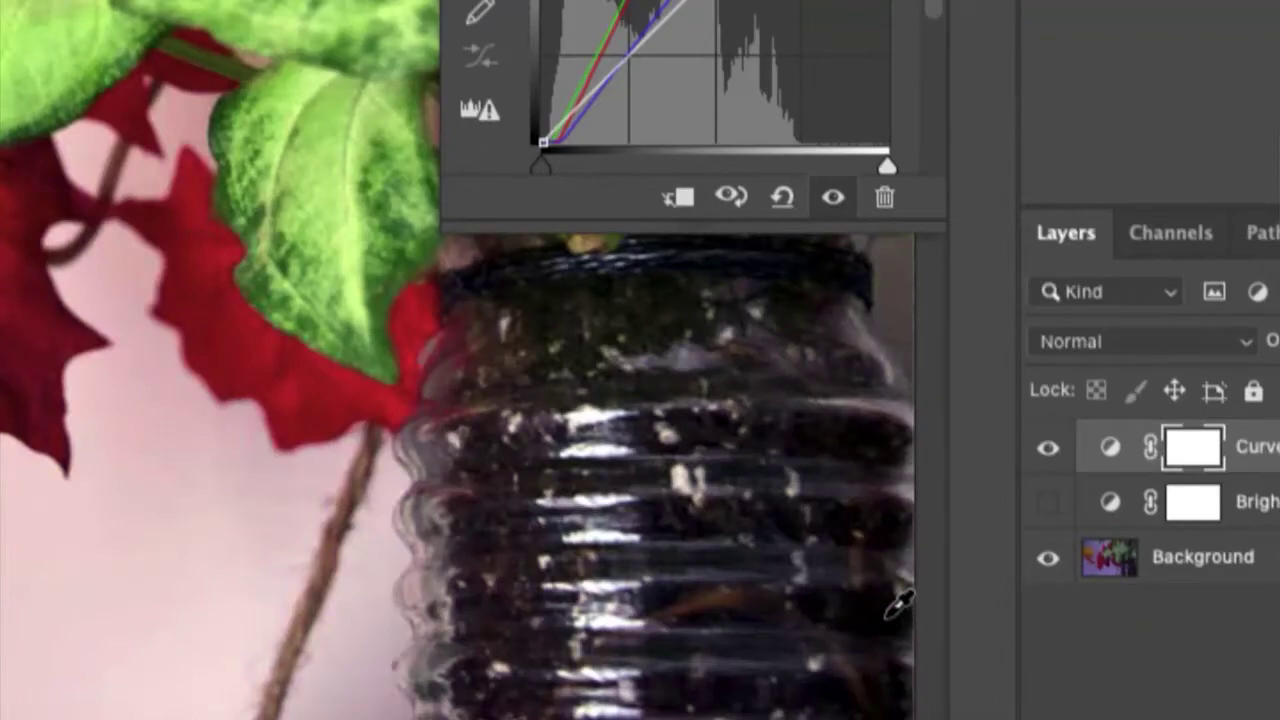
pyautogui.click(699, 240)
pyautogui.press('alt')
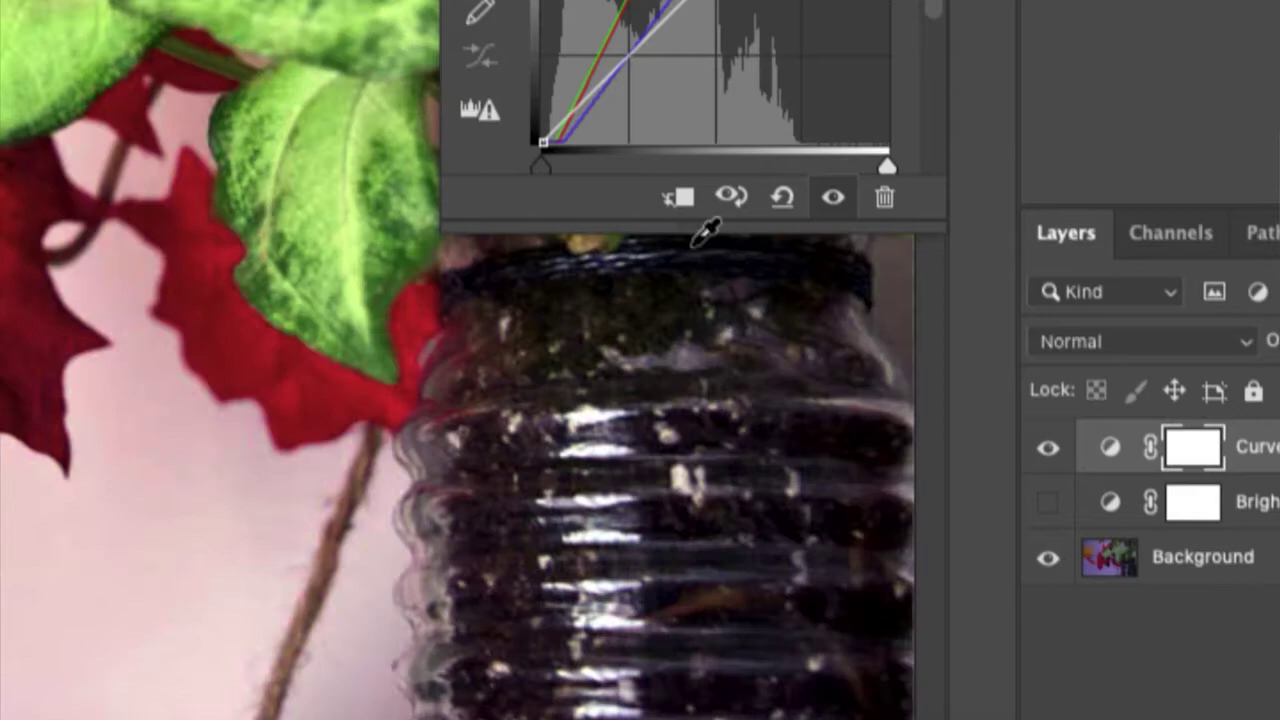
pyautogui.press('alt')
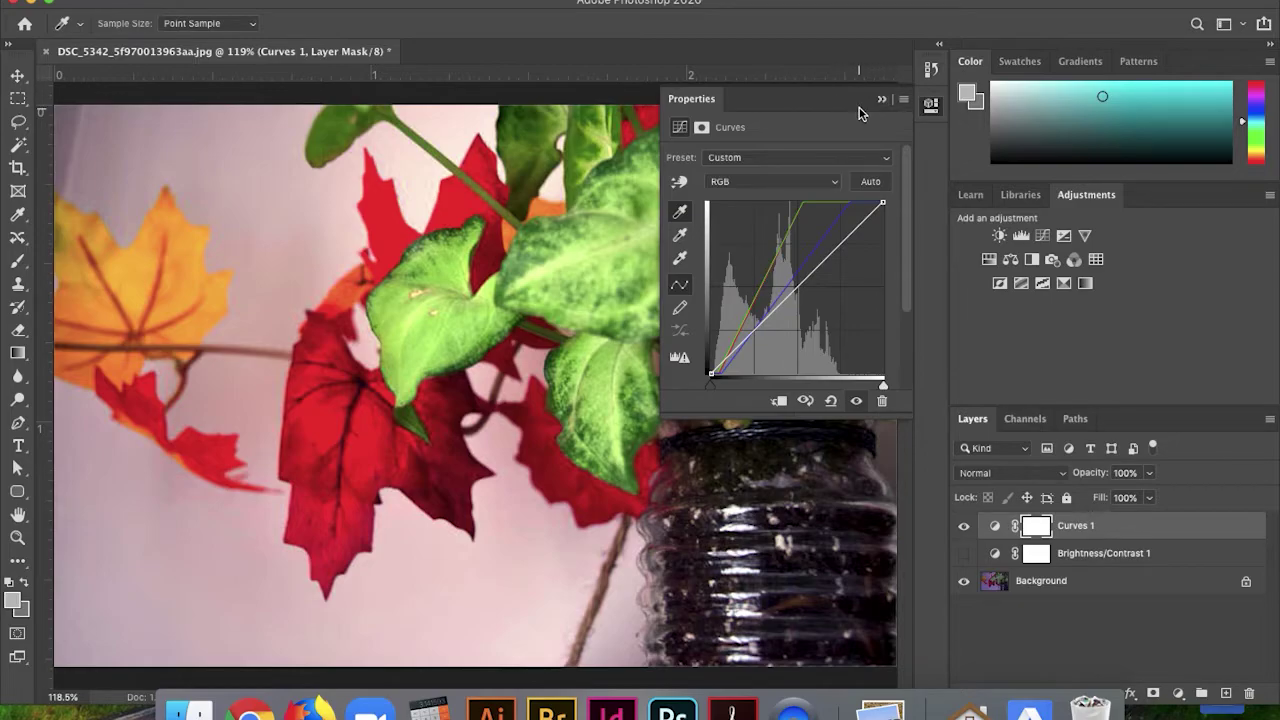
pyautogui.press('alt')
pyautogui.click(915, 94)
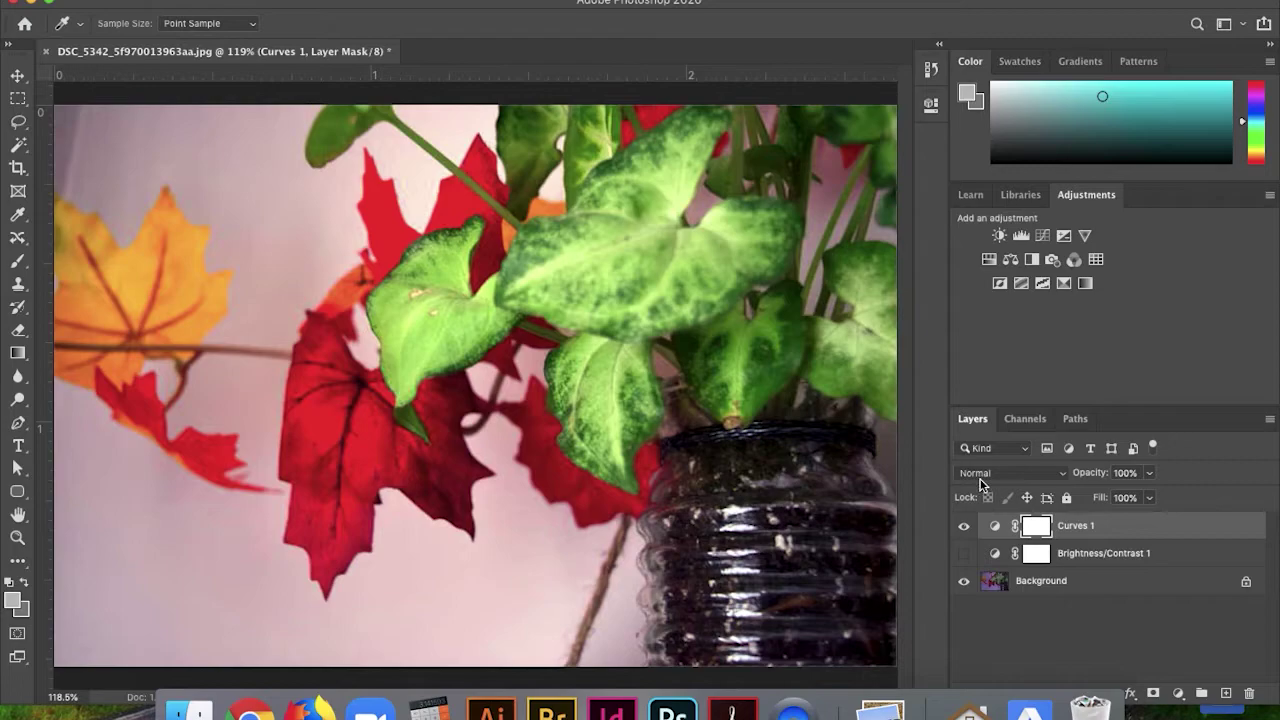
# Toggle Curves 1 on and off repeatedly to compare before and after
pyautogui.click(964, 527)
pyautogui.click(964, 527)
pyautogui.click(964, 527)
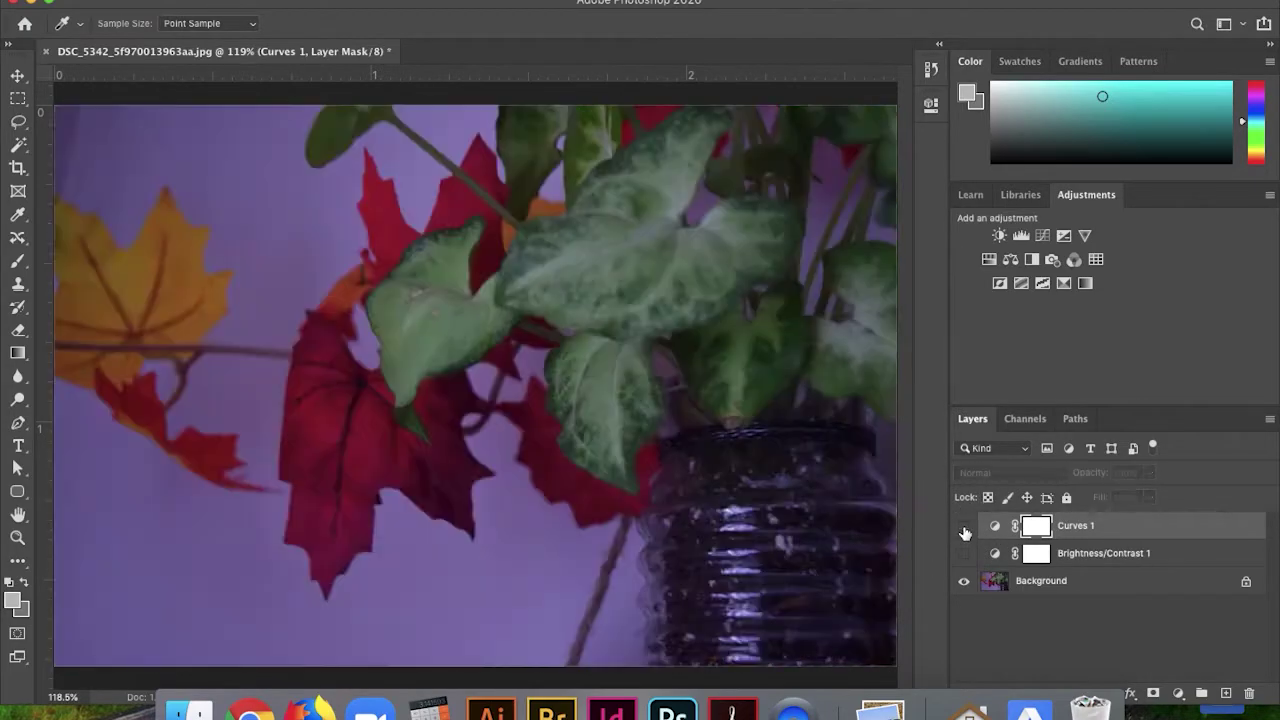
pyautogui.click(964, 527)
pyautogui.click(964, 527)
pyautogui.click(964, 527)
pyautogui.click(964, 527)
pyautogui.click(964, 527)
pyautogui.click(964, 527)
pyautogui.click(964, 527)
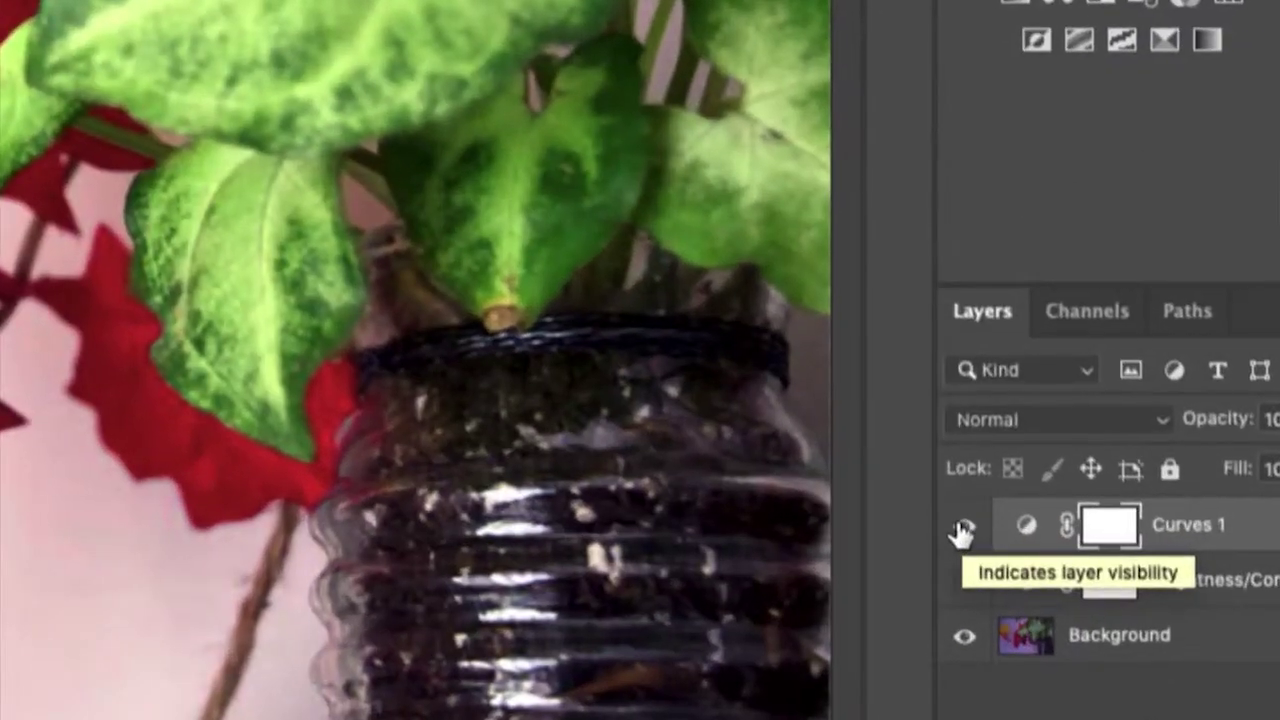
pyautogui.click(964, 527)
# Alternate Curves 1 and Brightness/Contrast 1 visibility, ending with both hidden
pyautogui.click(962, 582)
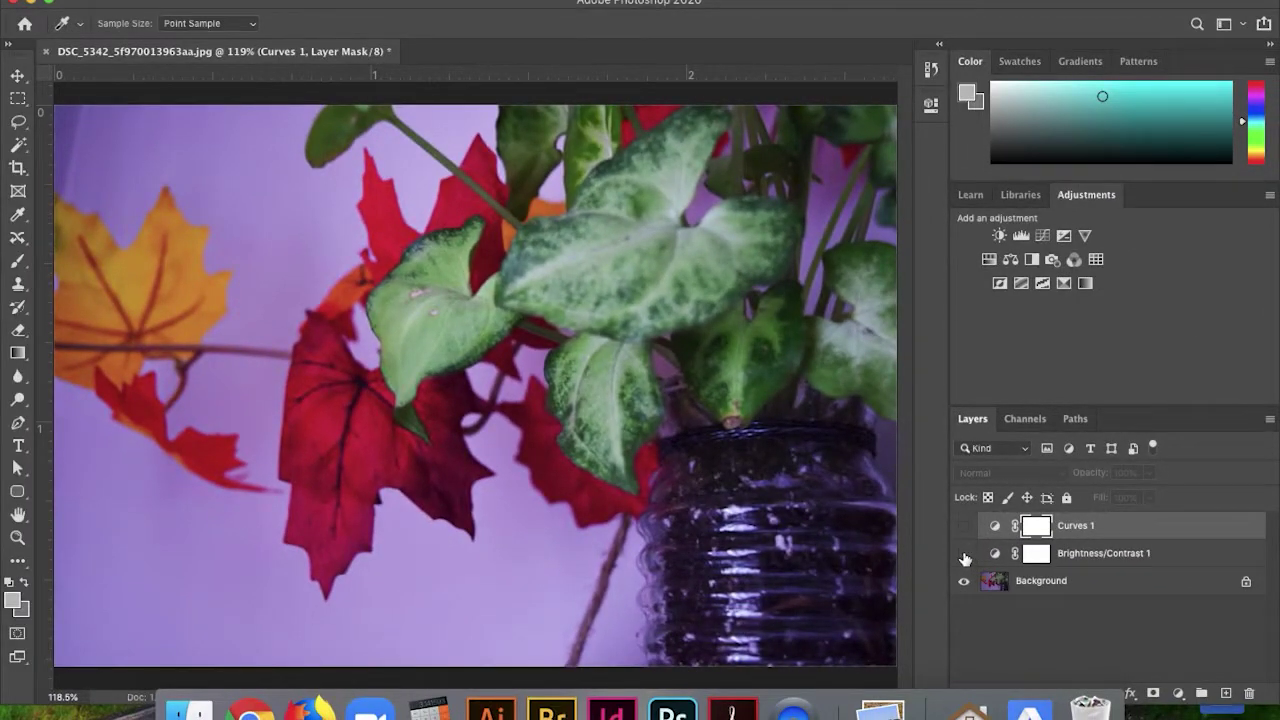
pyautogui.click(963, 553)
pyautogui.click(963, 526)
pyautogui.click(963, 526)
pyautogui.click(963, 526)
pyautogui.click(963, 526)
pyautogui.click(963, 553)
pyautogui.click(962, 526)
pyautogui.click(962, 526)
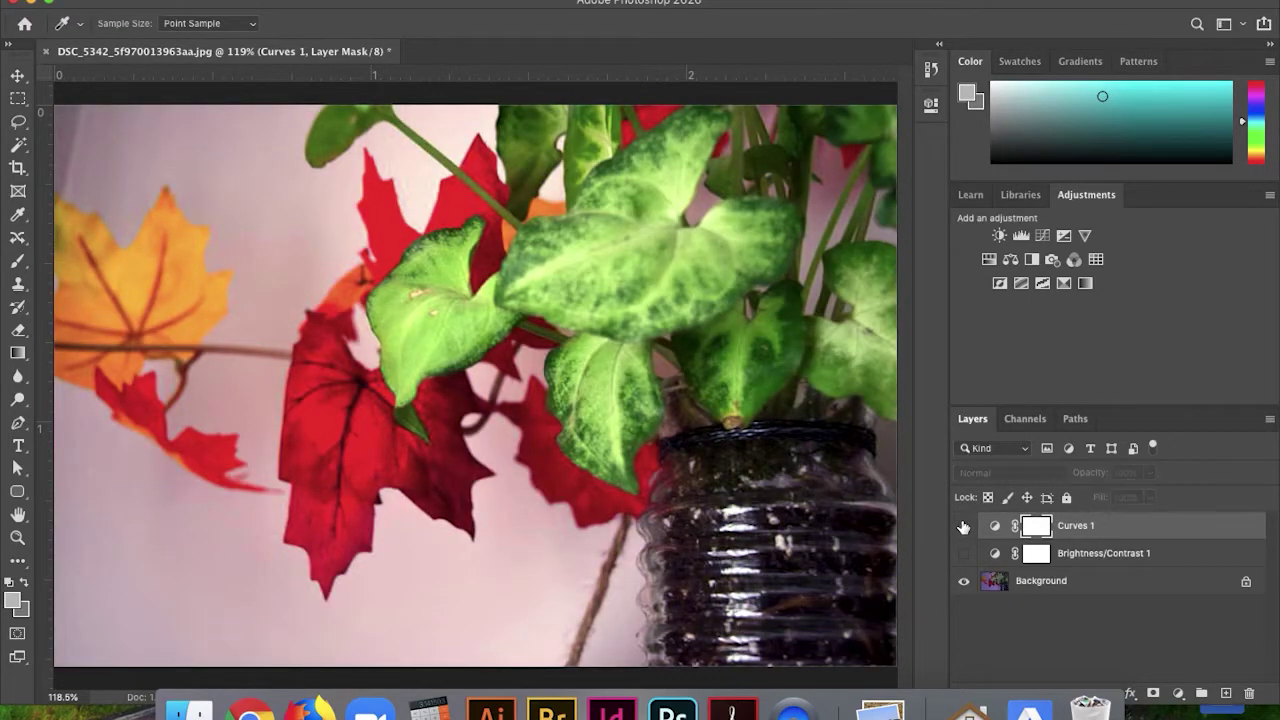
pyautogui.click(964, 553)
pyautogui.click(964, 553)
pyautogui.click(963, 526)
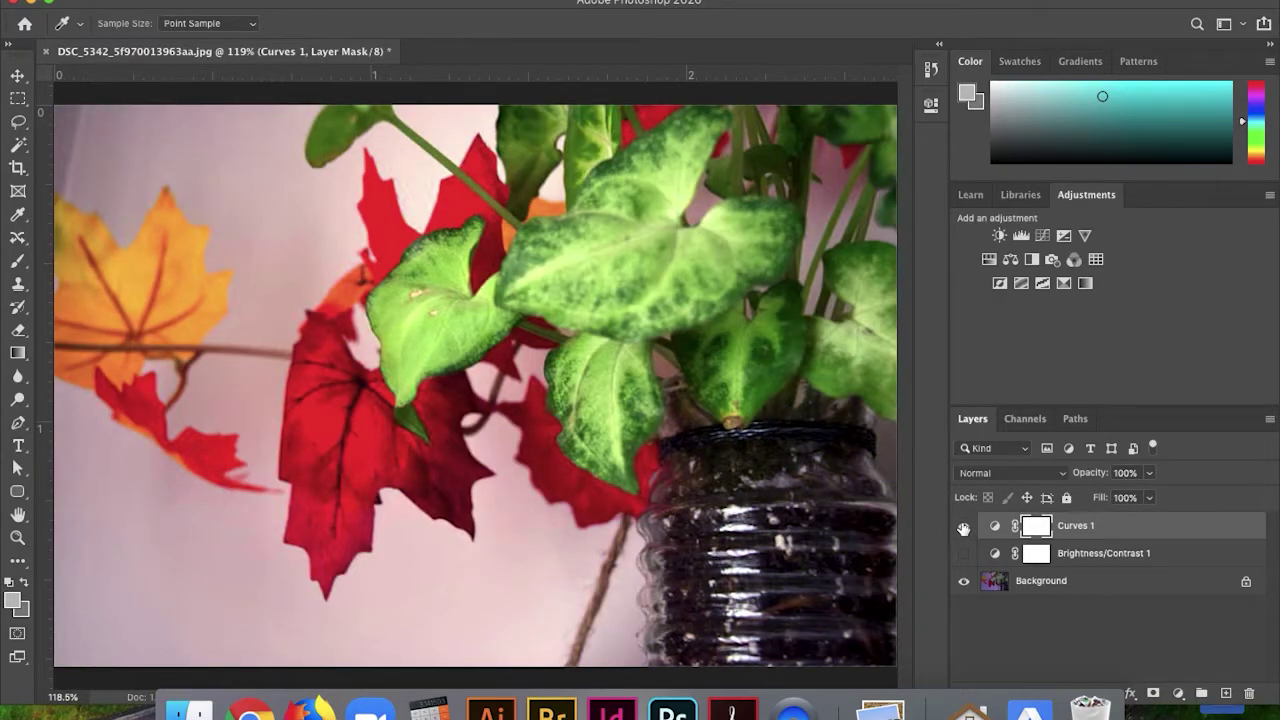
pyautogui.click(963, 526)
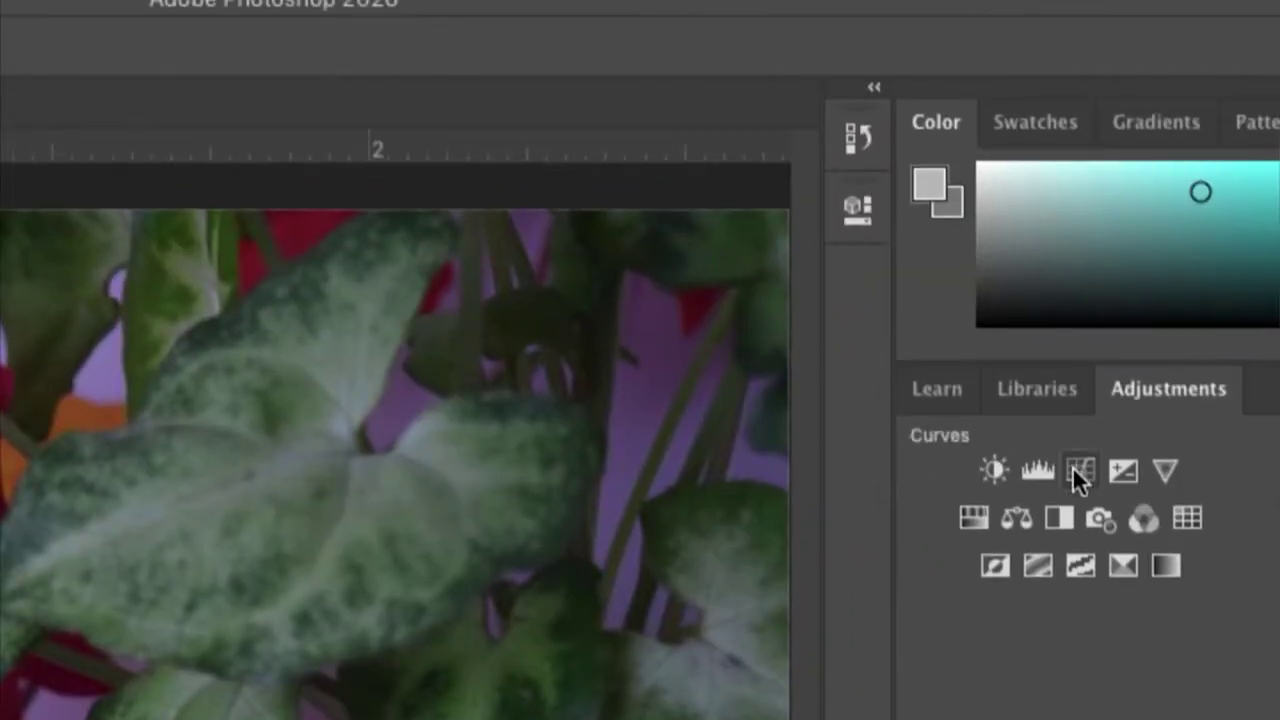
# Add a second Curves adjustment whose white point is sampled twice from the jar
pyautogui.click(1071, 470)
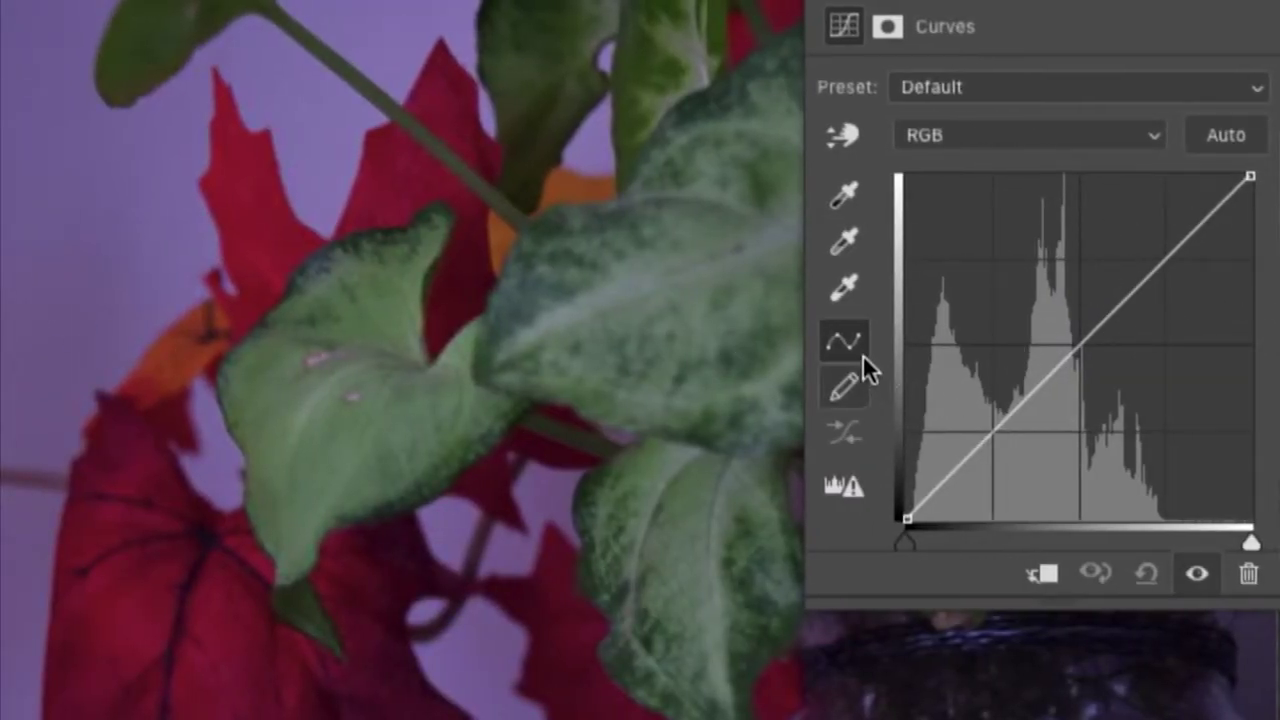
pyautogui.click(848, 292)
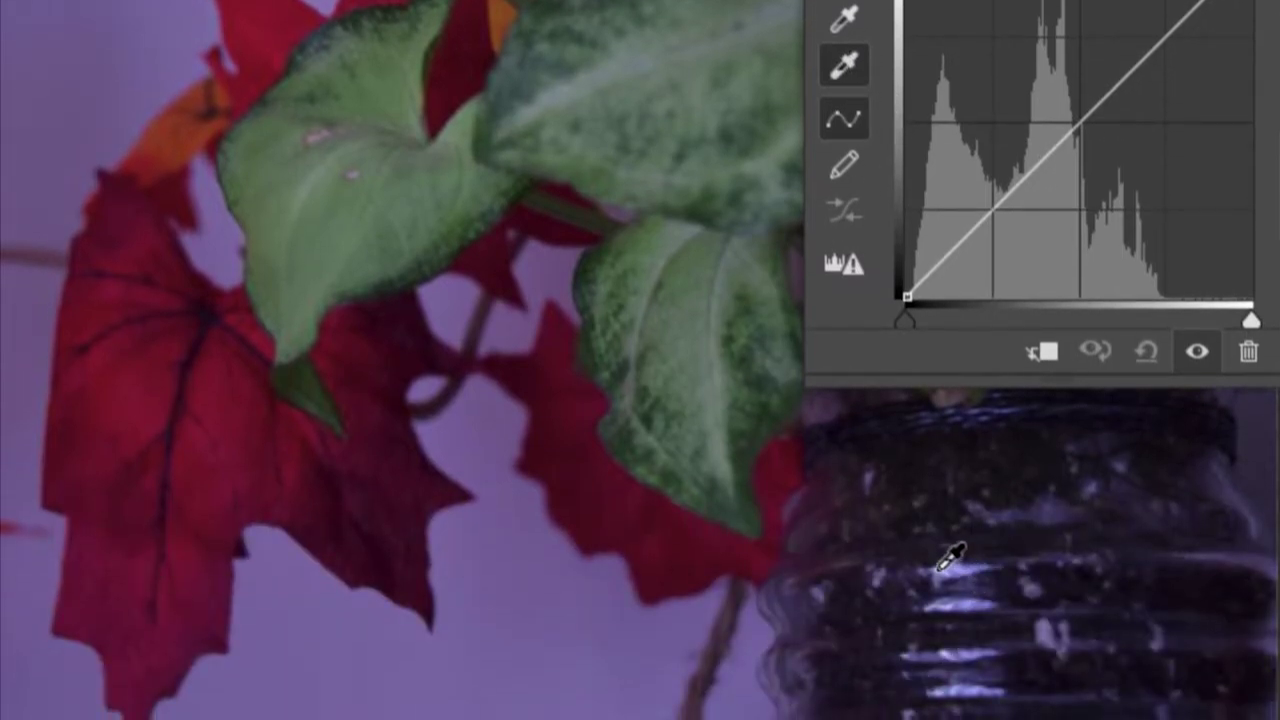
pyautogui.click(940, 571)
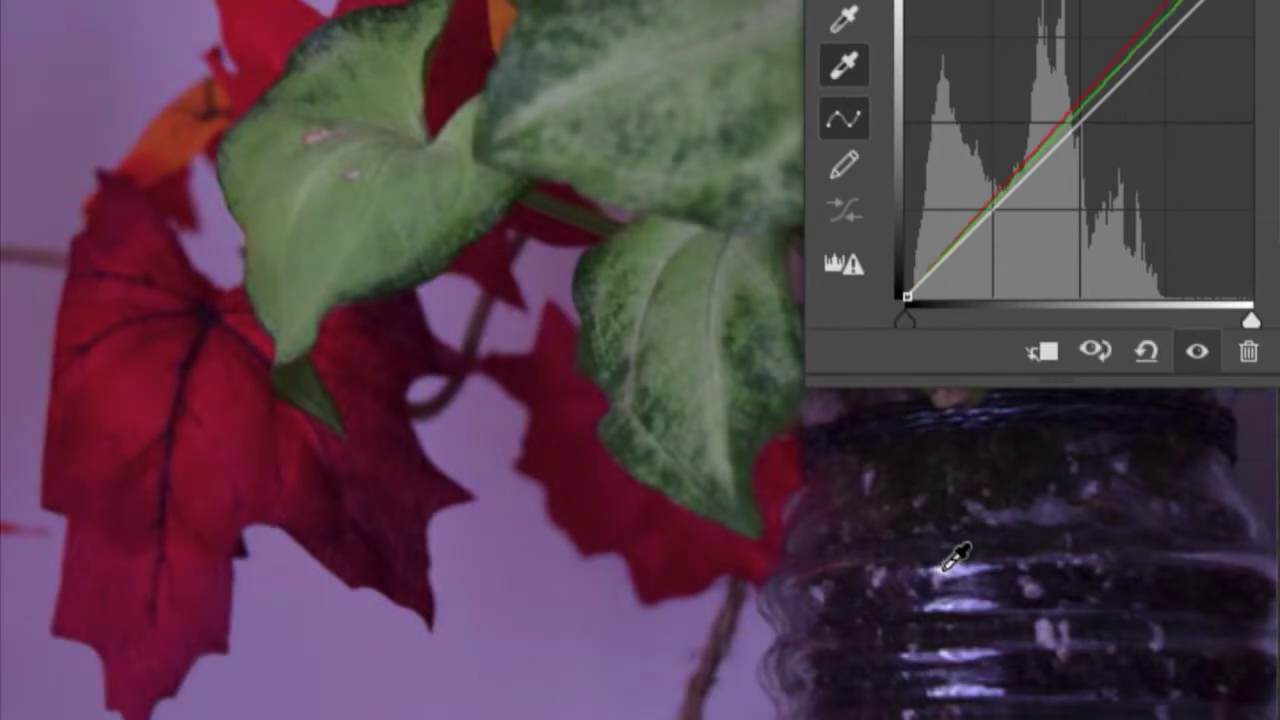
pyautogui.click(945, 571)
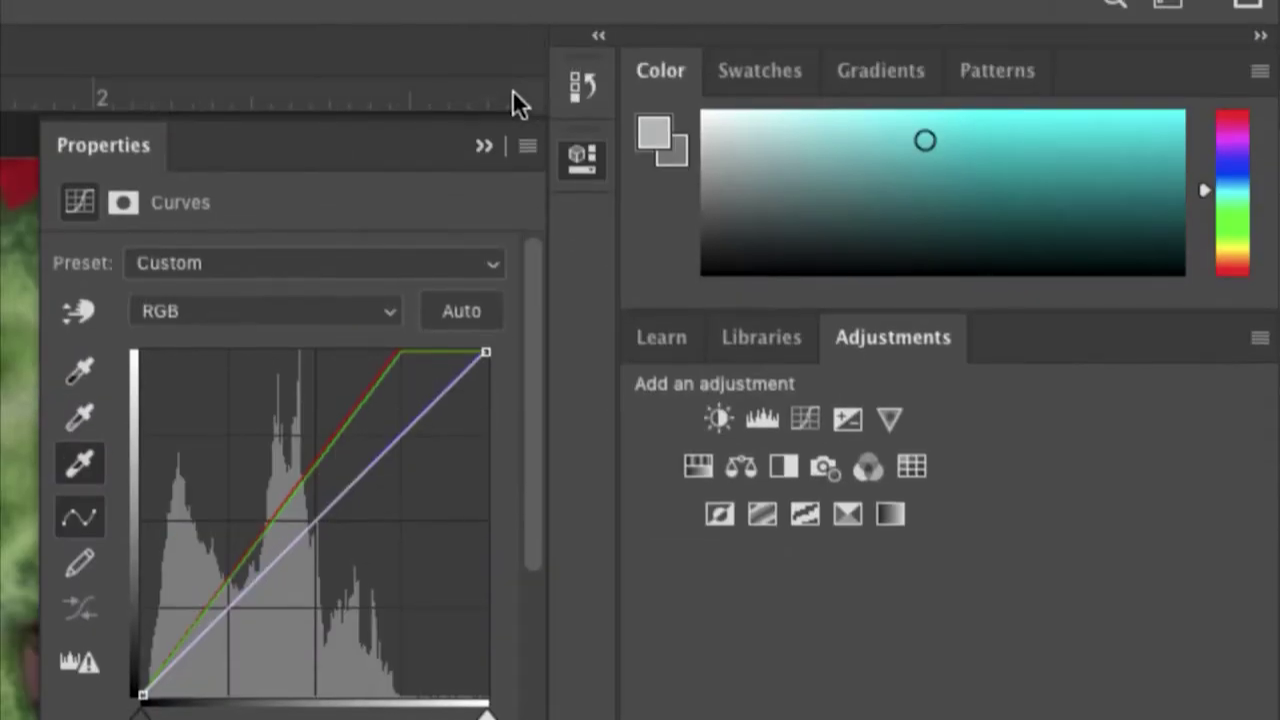
# Add a Levels adjustment with input levels 9, 1.00 and 211
pyautogui.click(485, 146)
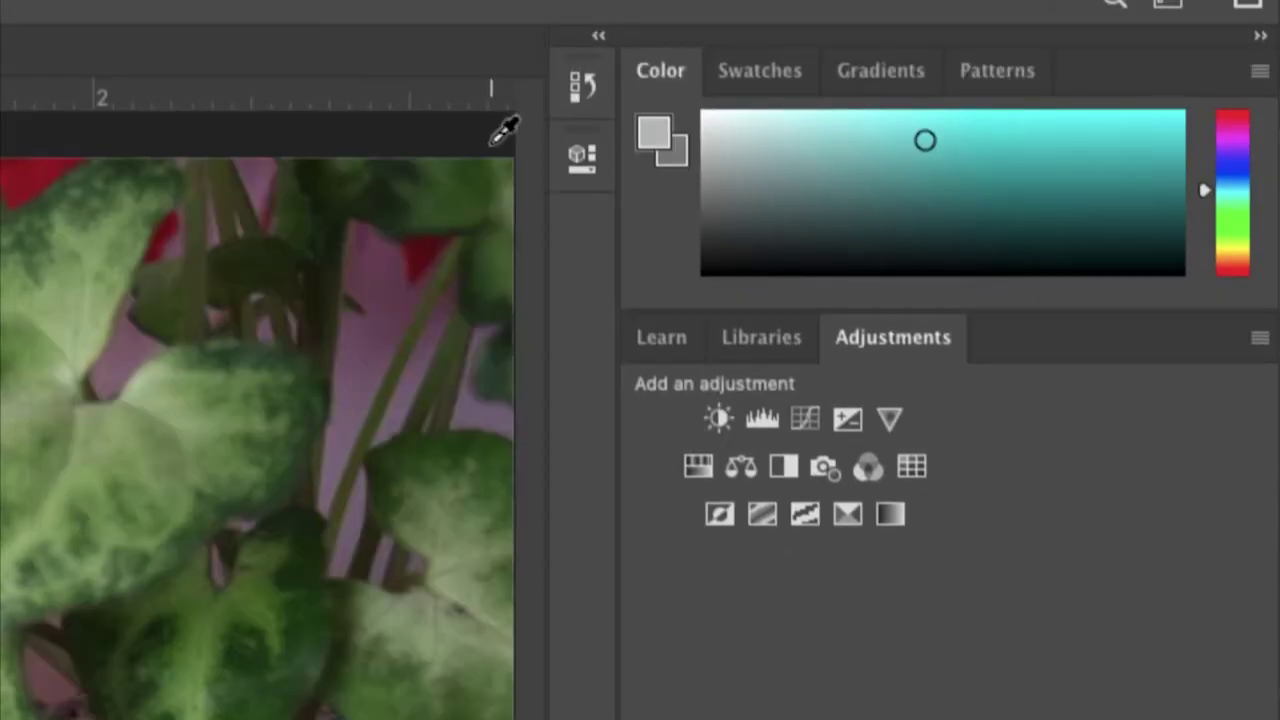
pyautogui.click(763, 418)
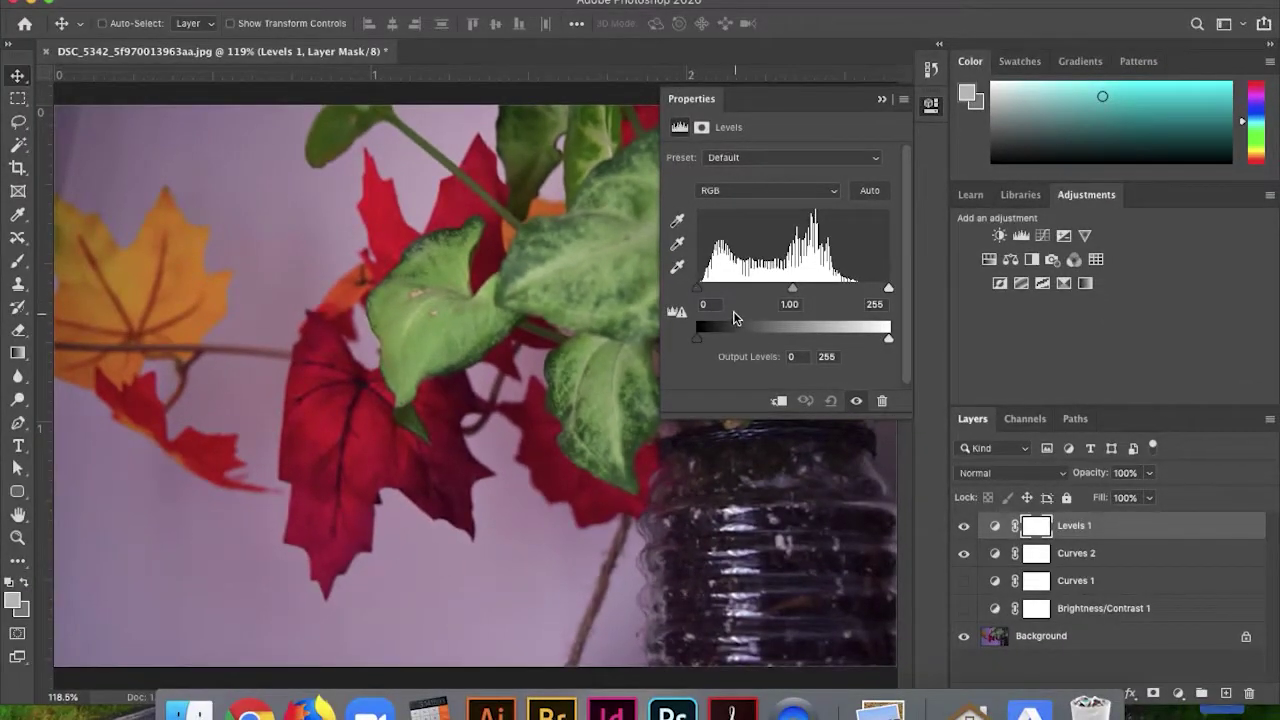
pyautogui.moveTo(697, 289); pyautogui.dragTo(705, 290)
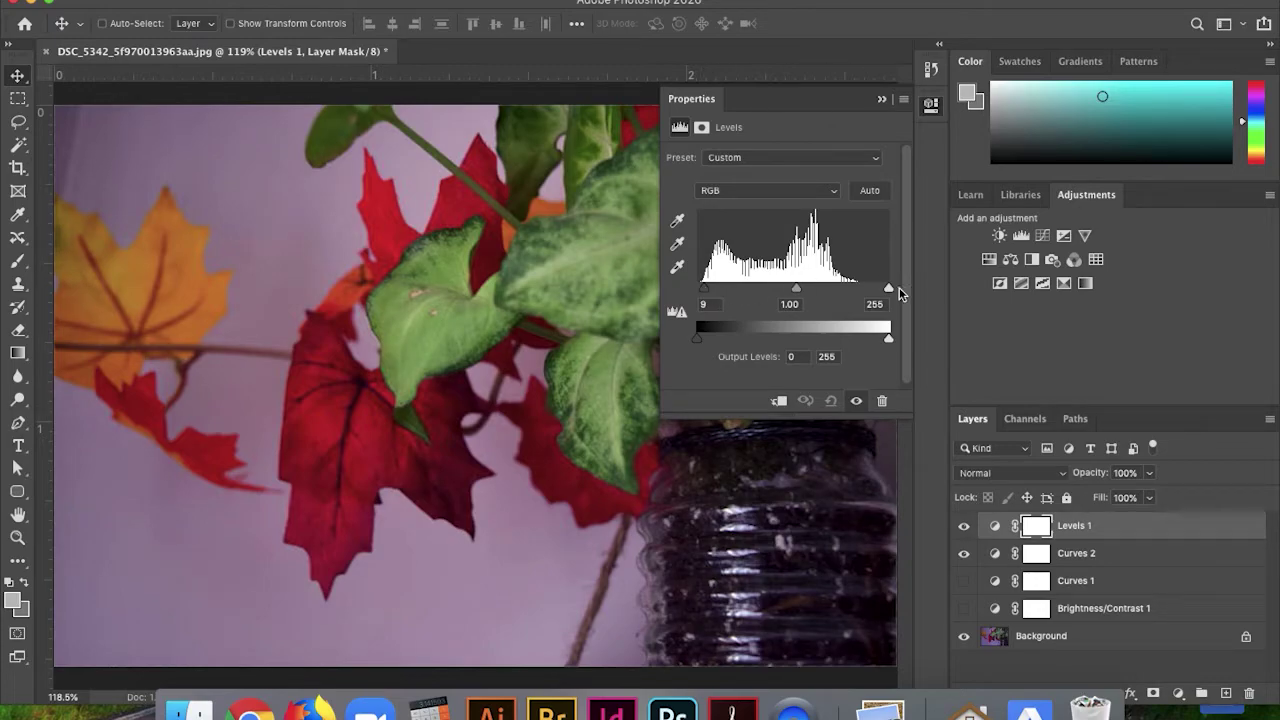
pyautogui.moveTo(888, 289); pyautogui.dragTo(856, 291)
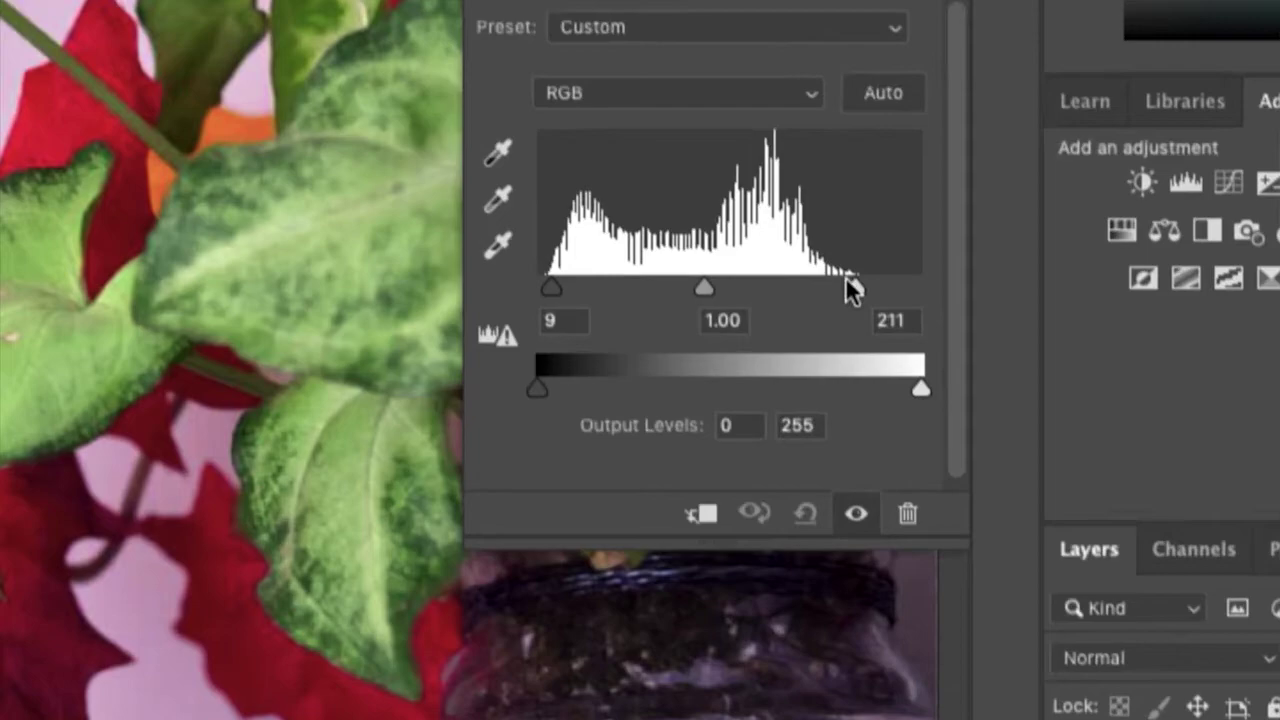
pyautogui.moveTo(856, 284); pyautogui.dragTo(854, 284)
pyautogui.click(849, 285)
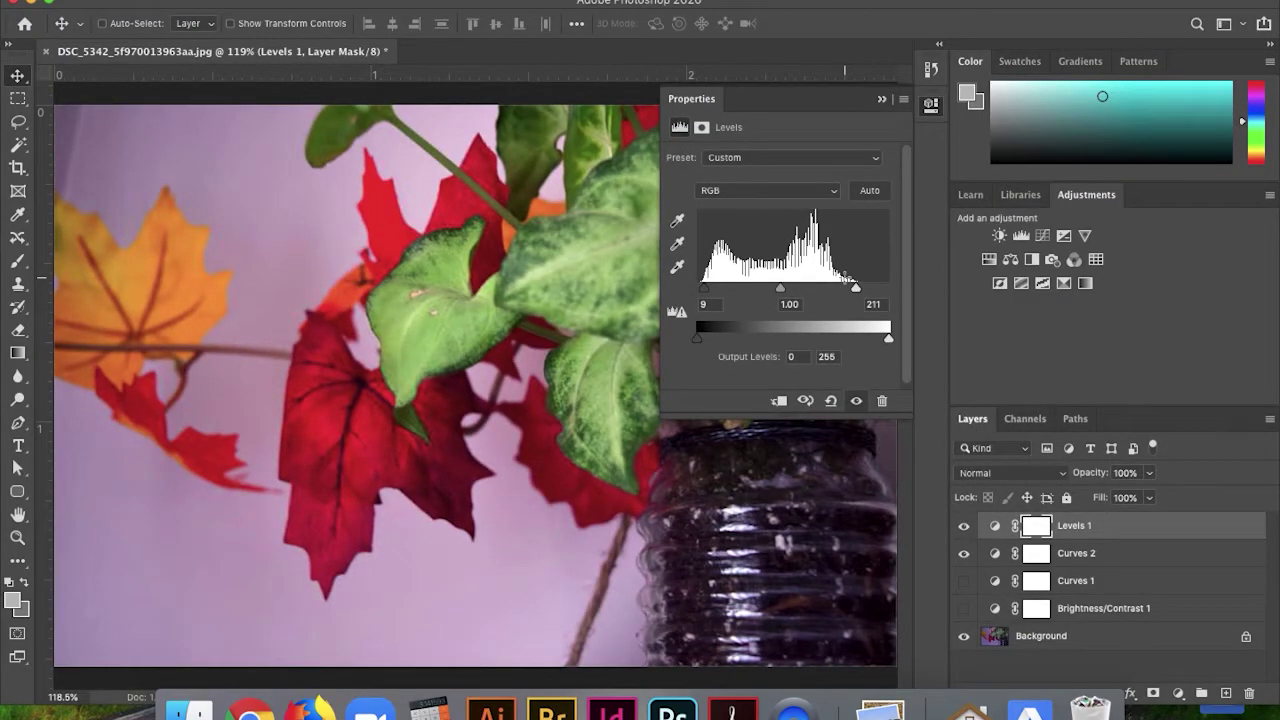
pyautogui.click(884, 99)
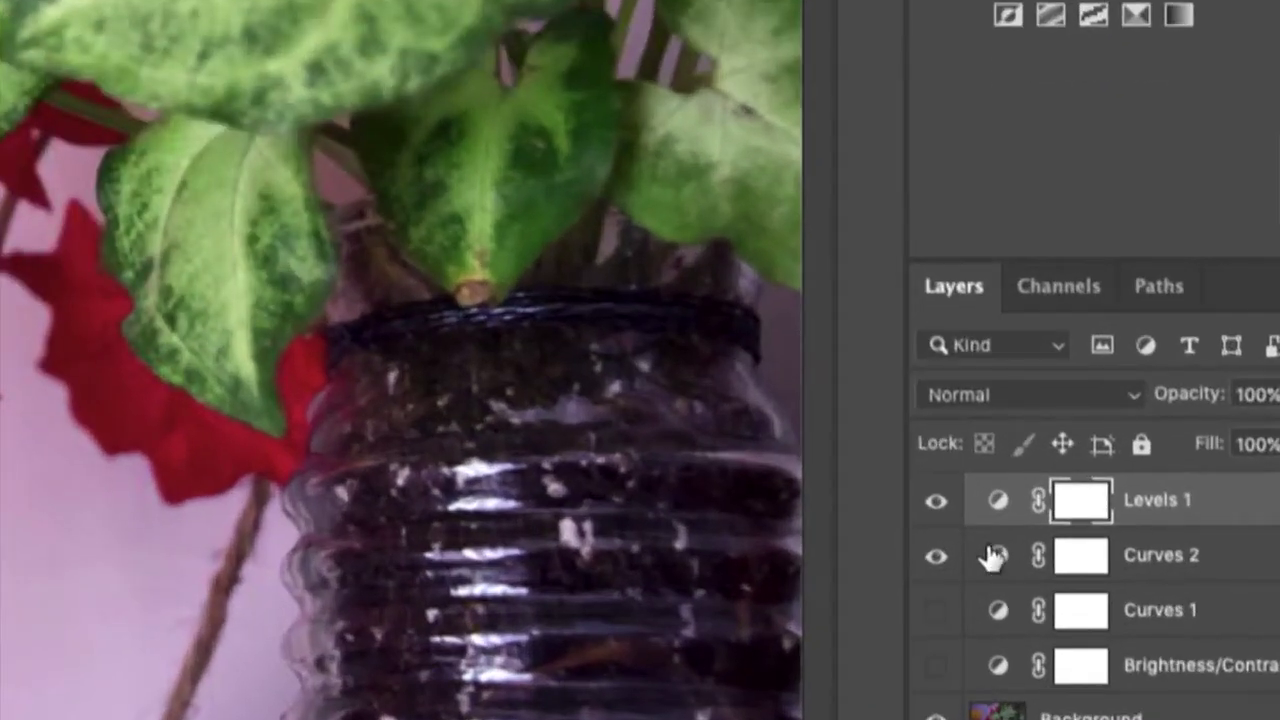
# Reopen the Curves 2 adjustment settings without renaming the layer
pyautogui.click(1087, 556)
pyautogui.click(1000, 557)
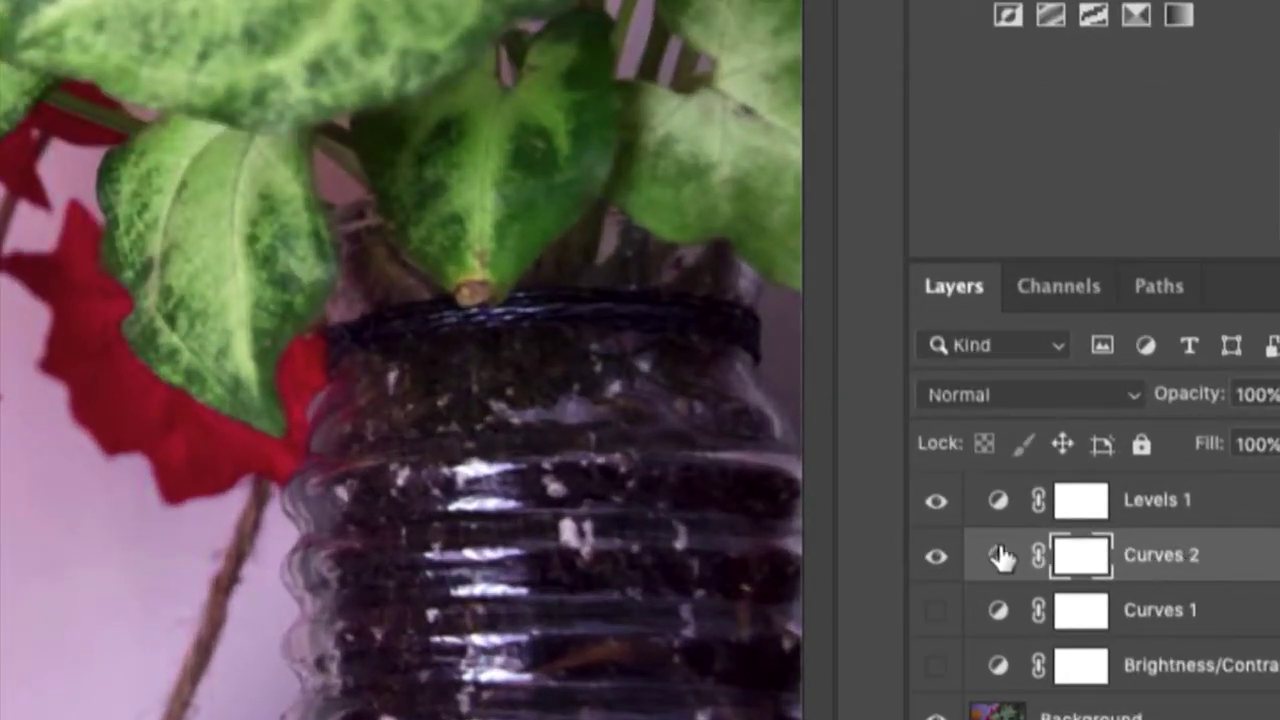
pyautogui.doubleClick(1194, 557)
pyautogui.press('Return')
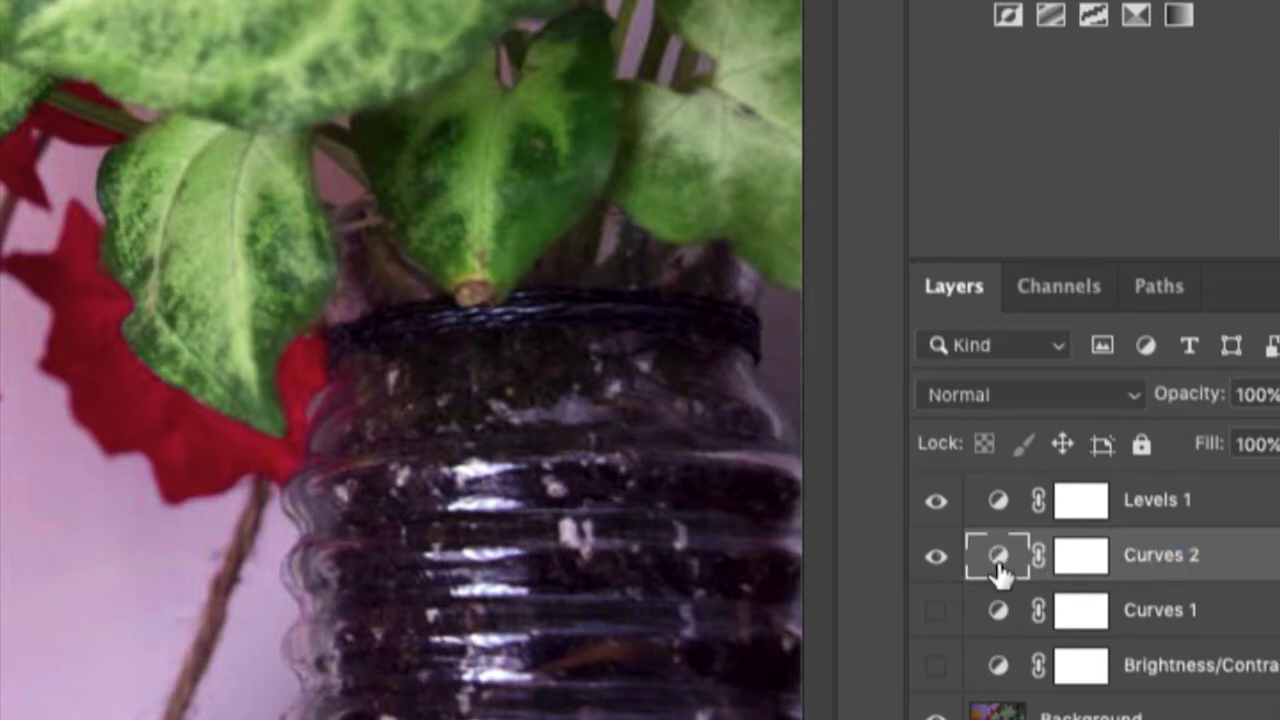
pyautogui.doubleClick(1000, 560)
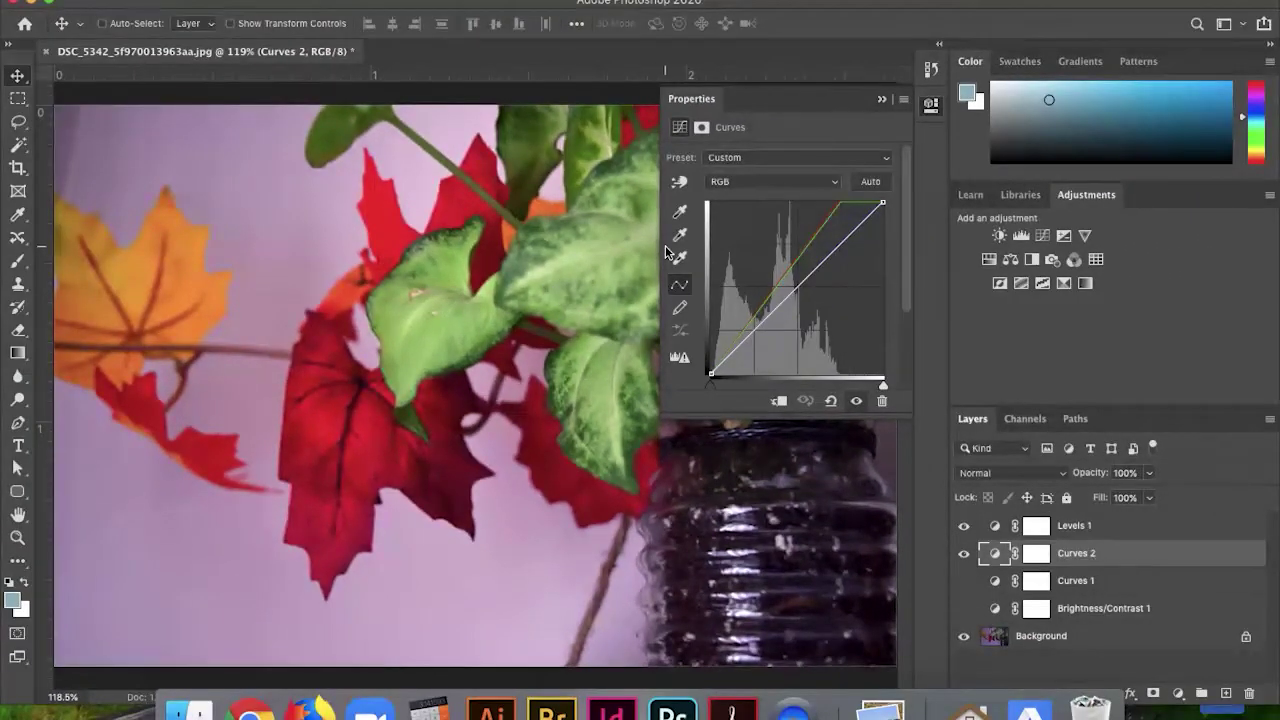
# Resample the Curves 2 white point on the jar repeatedly until the balance turns pinker
pyautogui.click(669, 243)
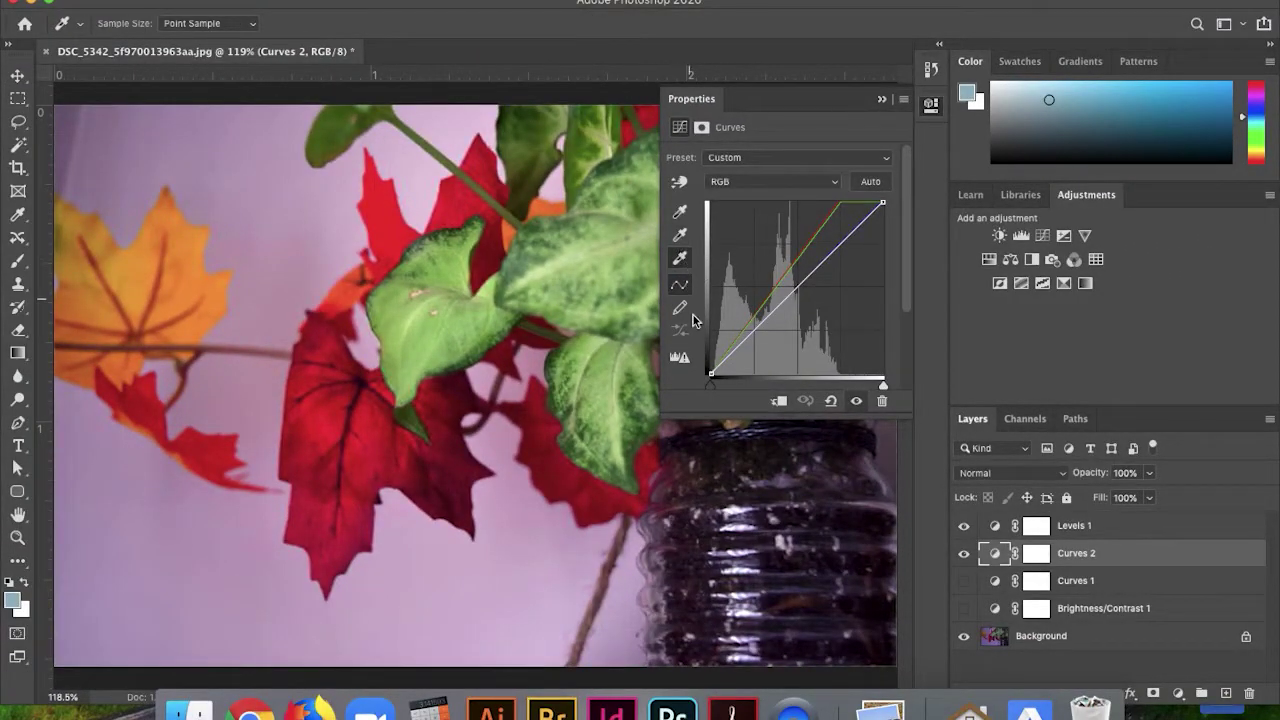
pyautogui.click(747, 502)
pyautogui.click(747, 502)
pyautogui.click(746, 501)
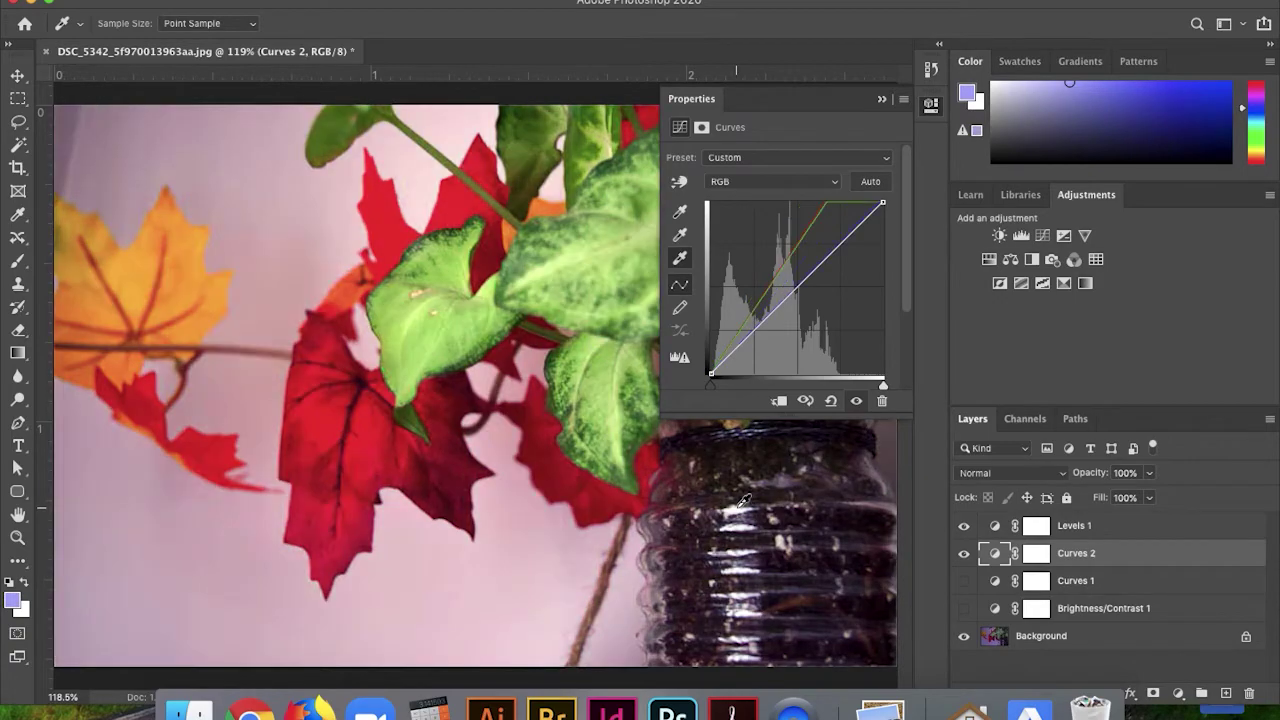
pyautogui.click(745, 500)
pyautogui.click(745, 500)
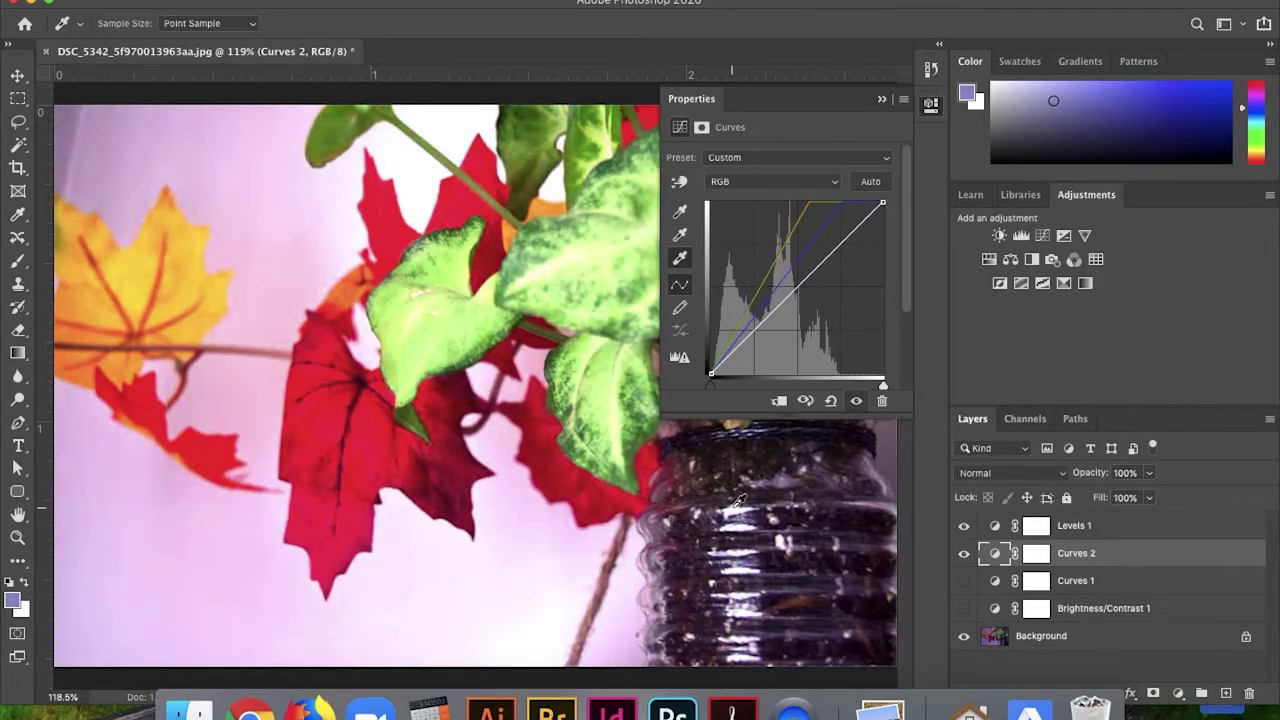
pyautogui.click(742, 502)
pyautogui.click(743, 502)
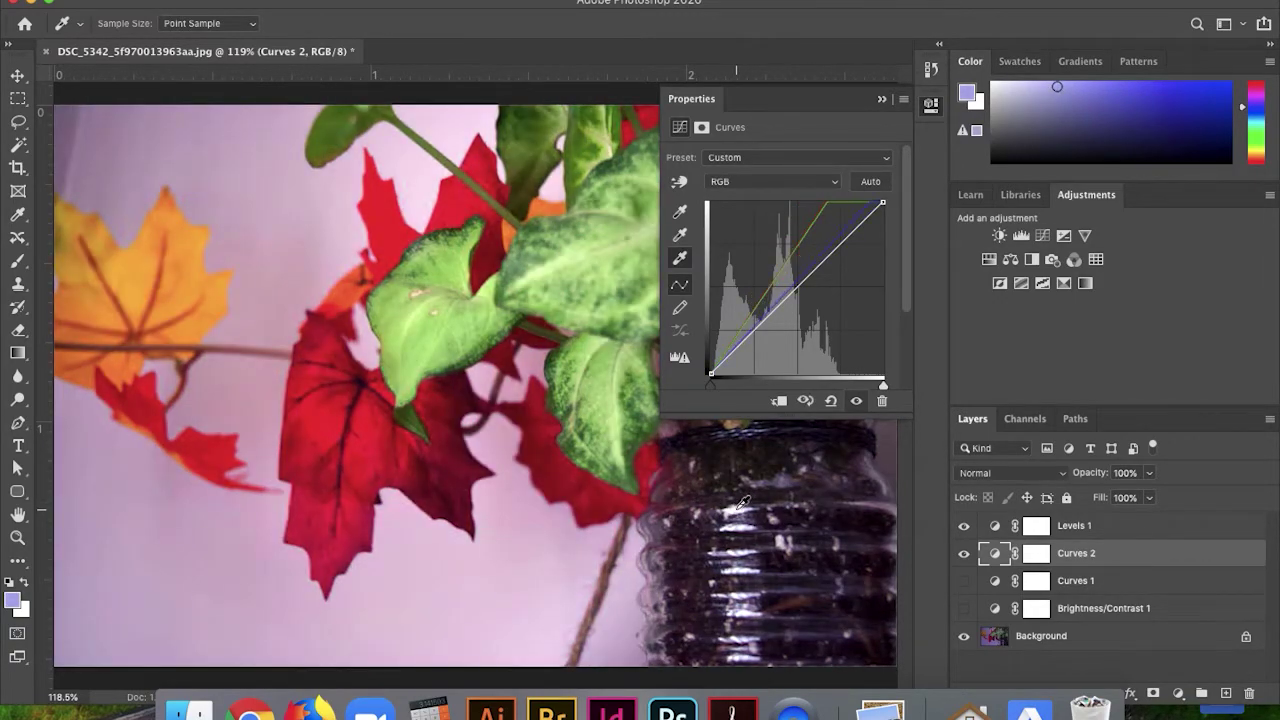
pyautogui.click(743, 502)
pyautogui.click(745, 503)
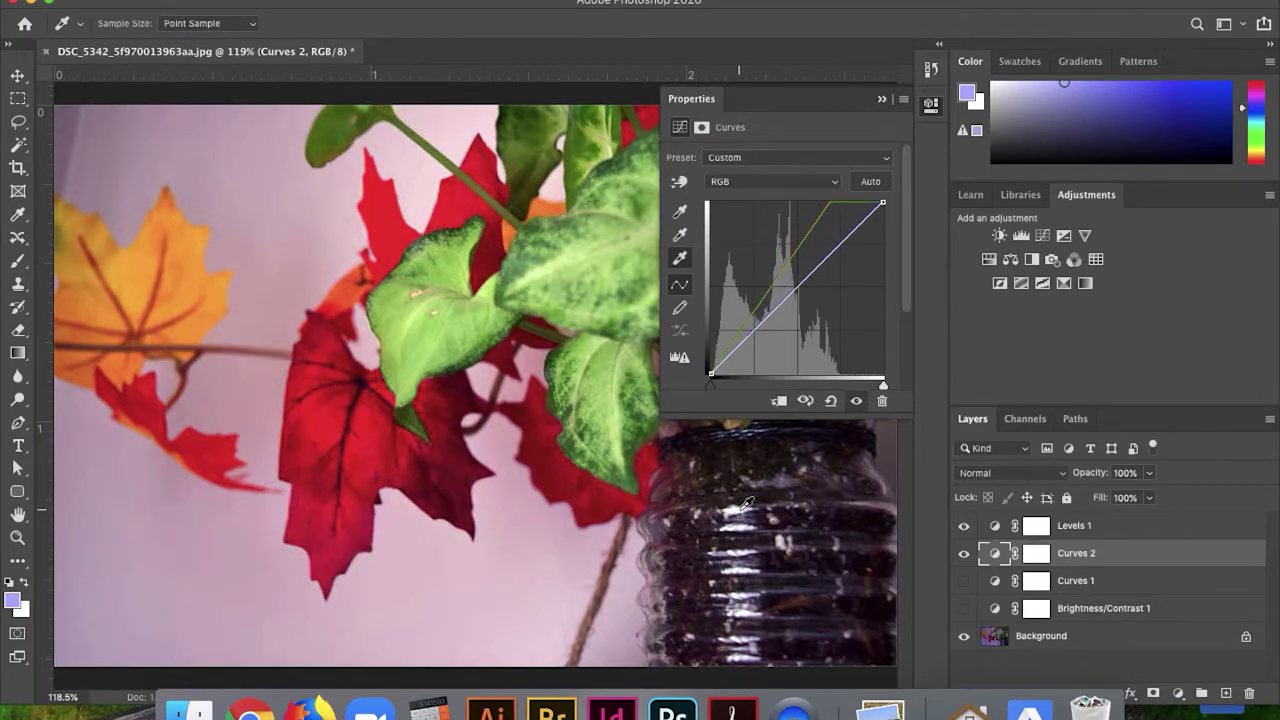
pyautogui.click(743, 503)
pyautogui.click(737, 503)
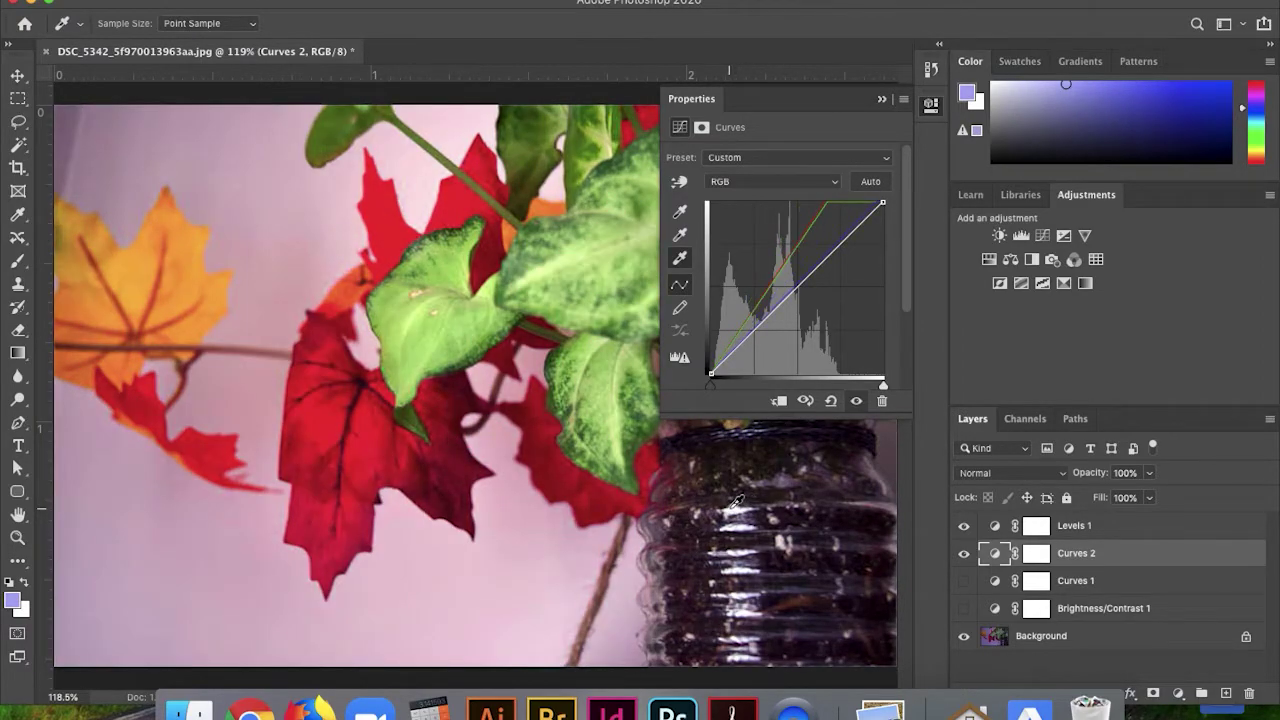
pyautogui.click(735, 502)
pyautogui.click(735, 502)
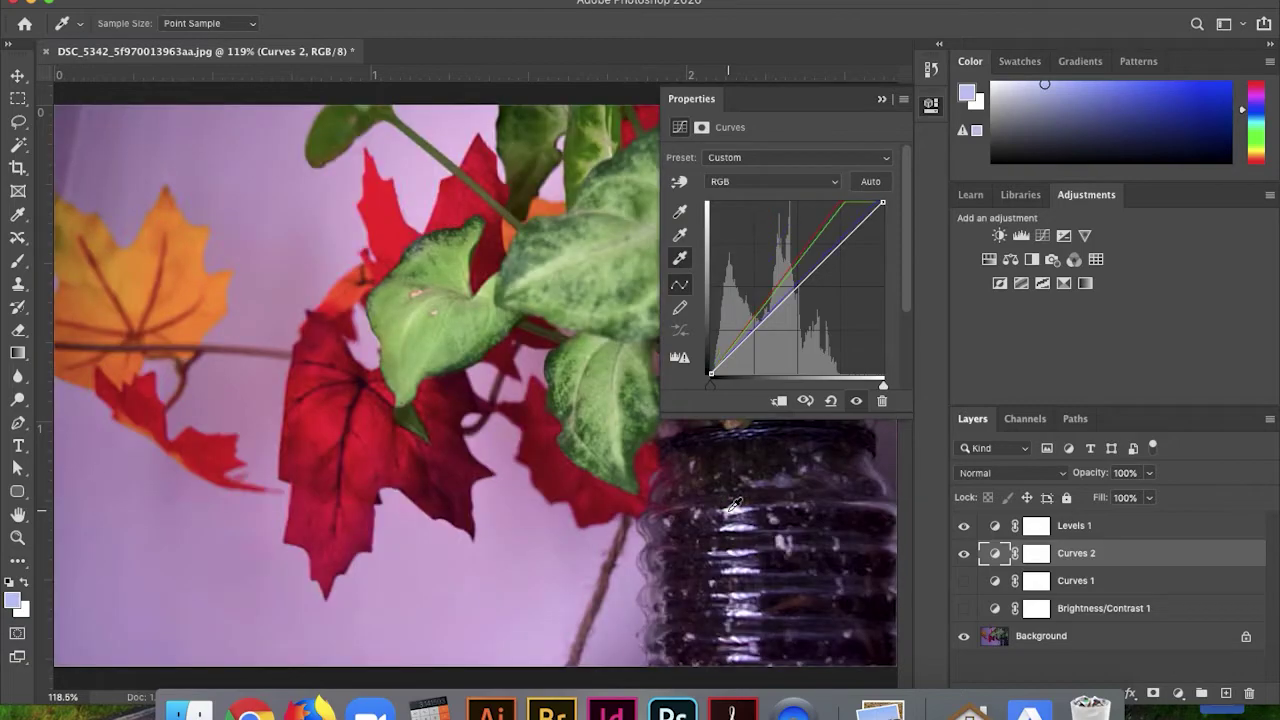
pyautogui.click(738, 503)
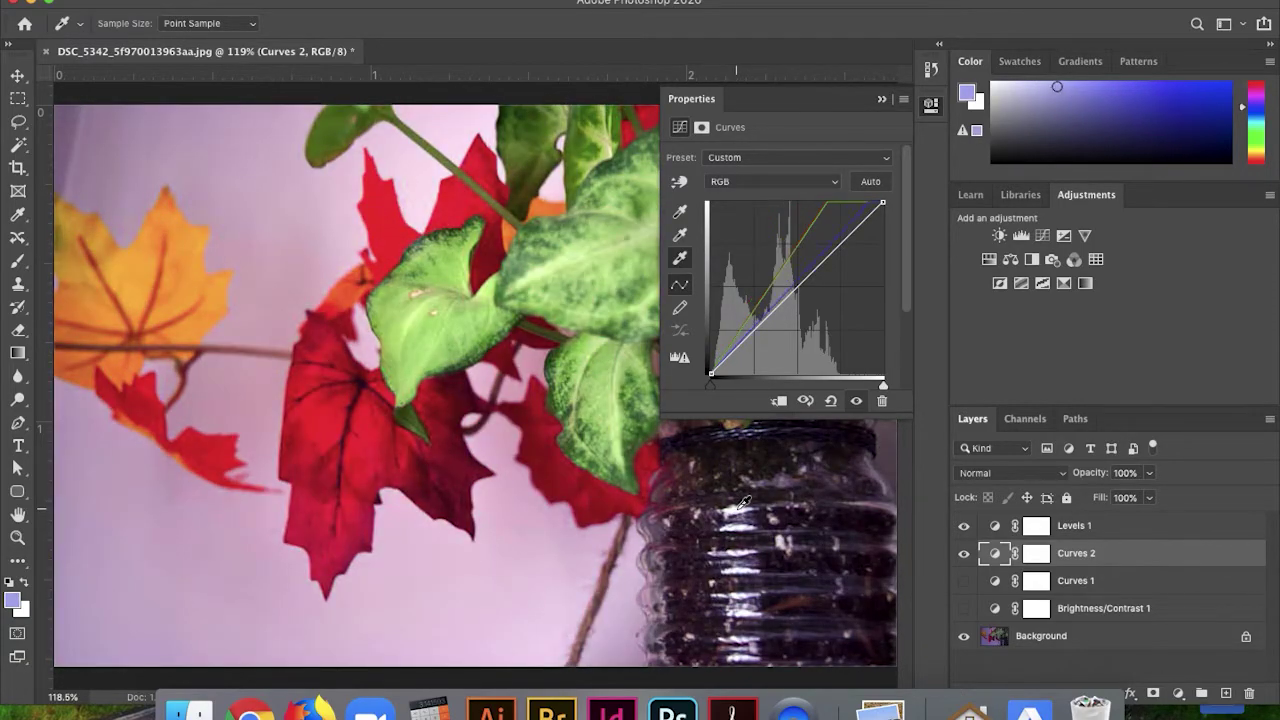
pyautogui.click(739, 504)
pyautogui.click(745, 522)
pyautogui.click(742, 518)
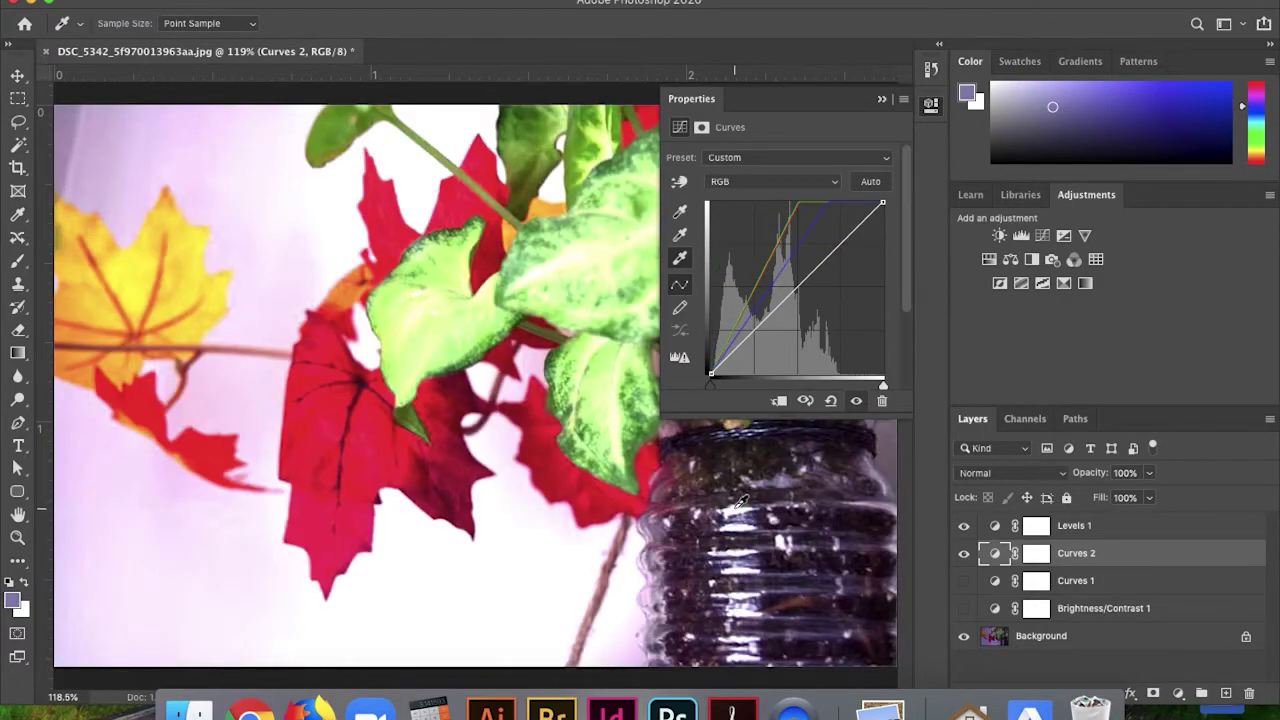
pyautogui.click(741, 503)
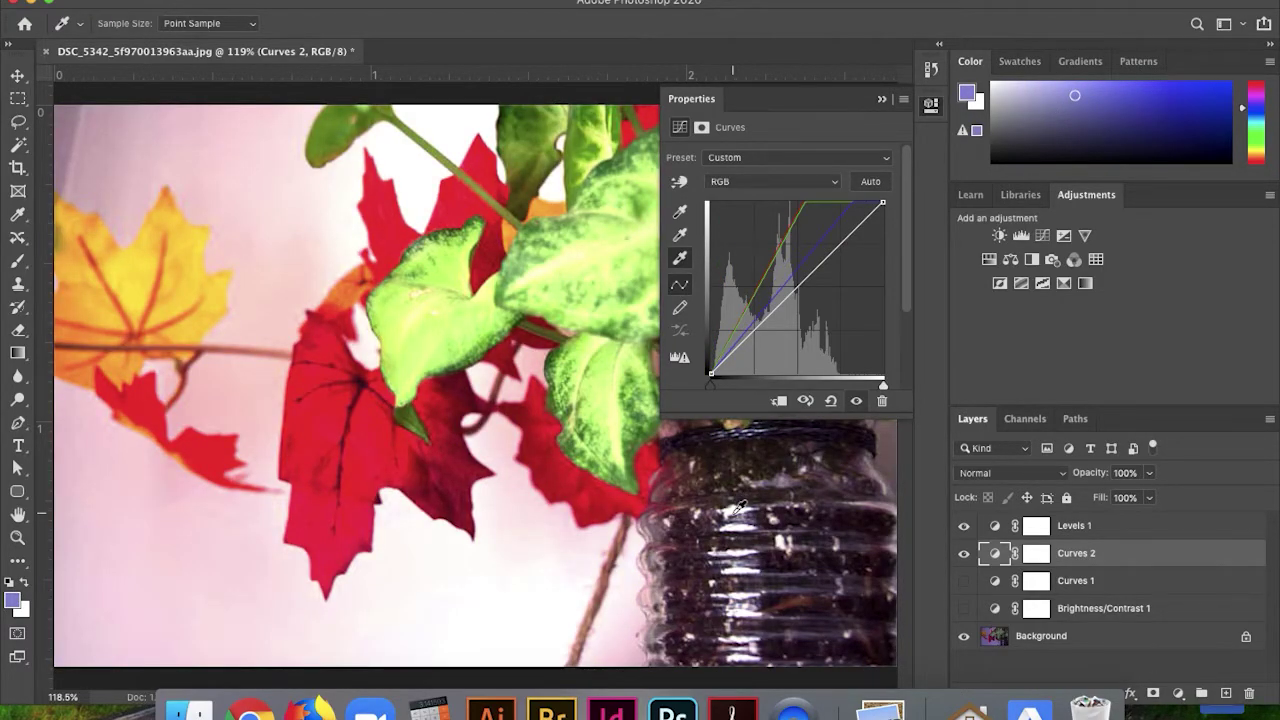
pyautogui.click(740, 508)
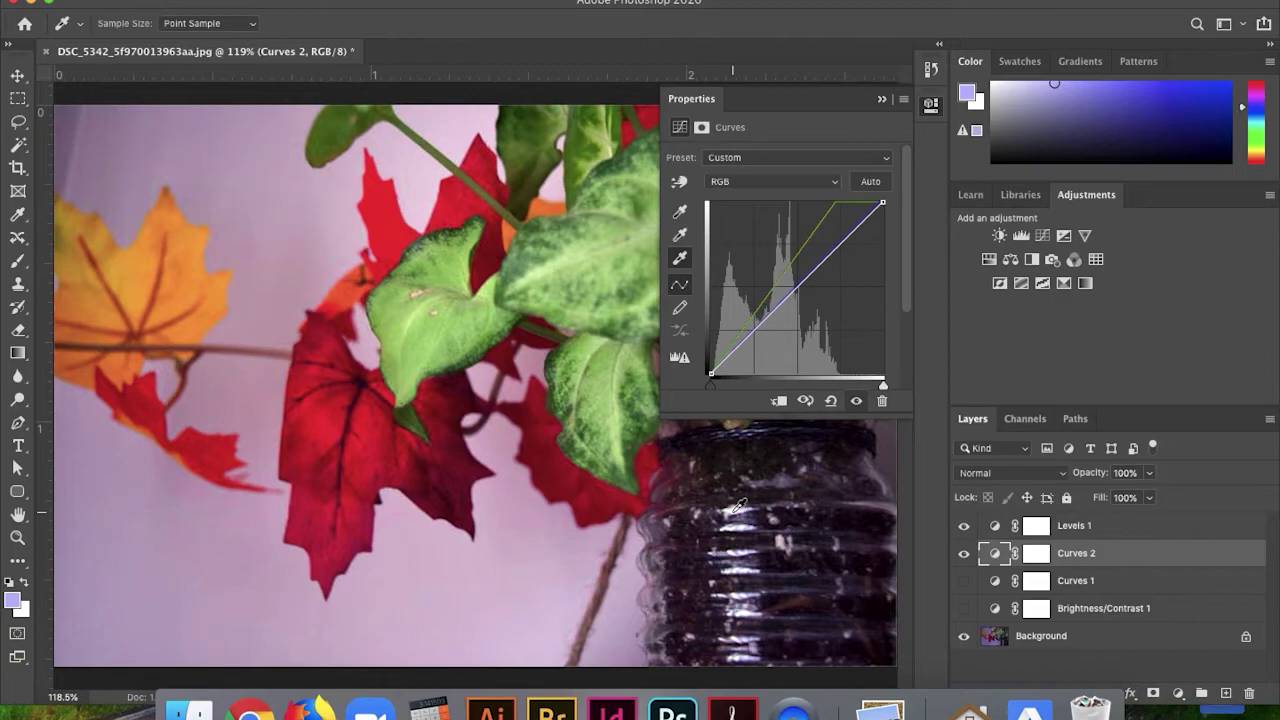
pyautogui.click(882, 99)
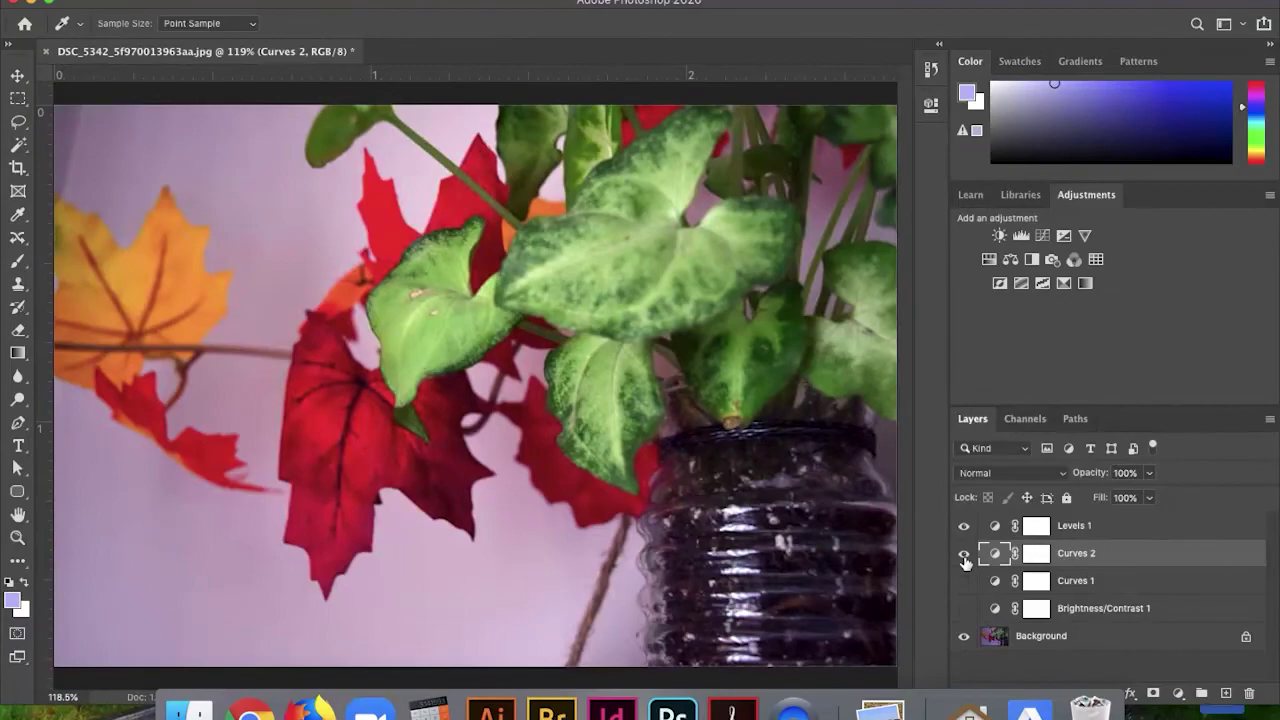
# Toggle Curves 2, Levels 1 and Curves 1 visibility to compare their effects
pyautogui.click(966, 553)
pyautogui.click(966, 498)
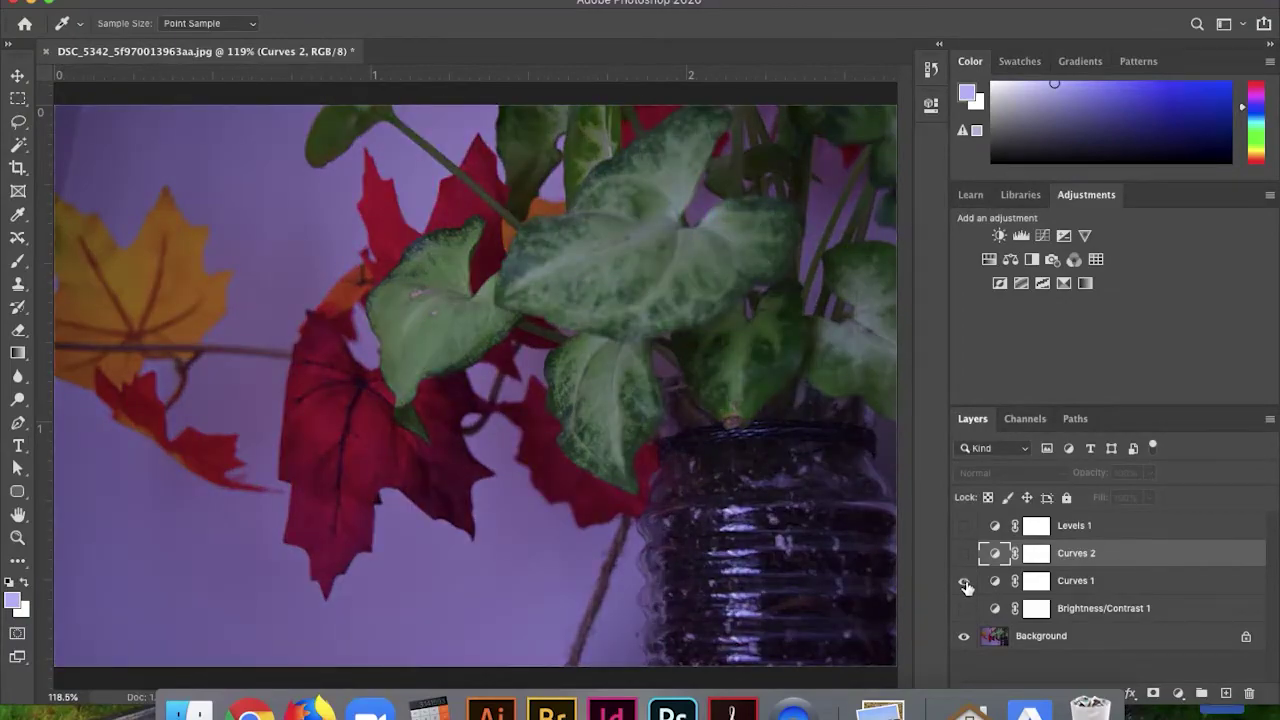
pyautogui.click(966, 582)
pyautogui.click(966, 554)
pyautogui.click(964, 526)
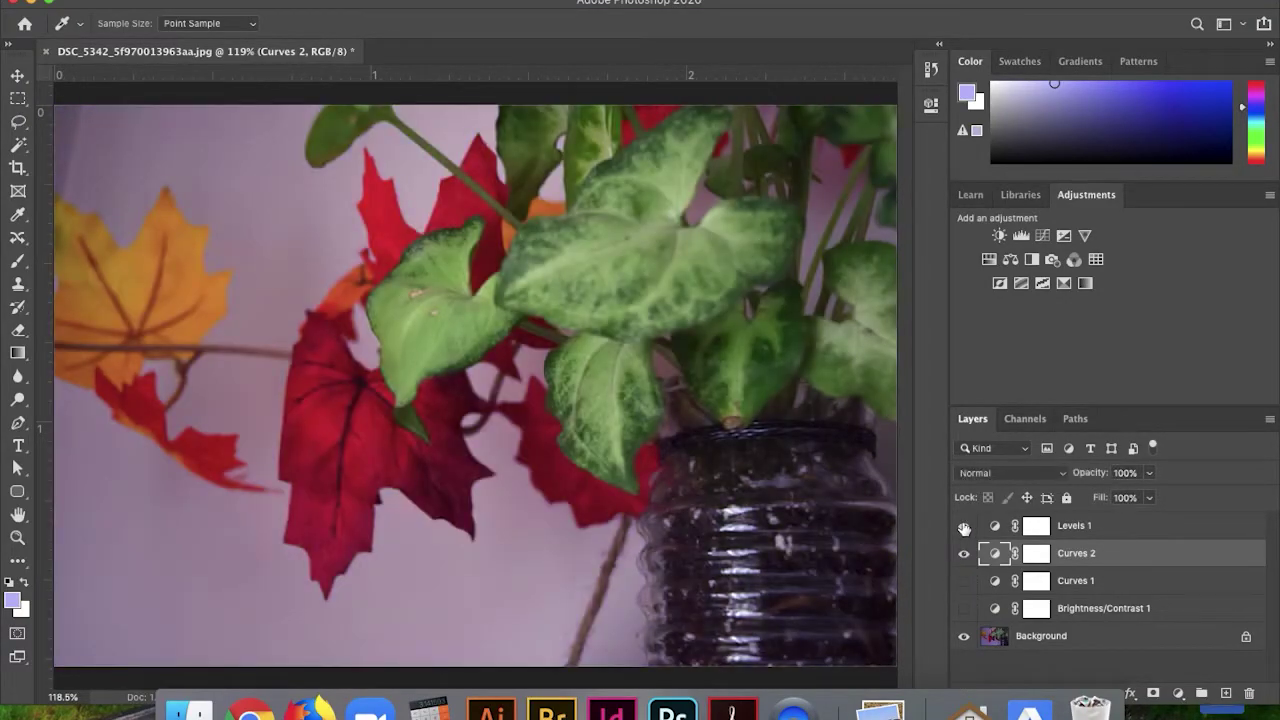
pyautogui.click(964, 580)
pyautogui.click(964, 553)
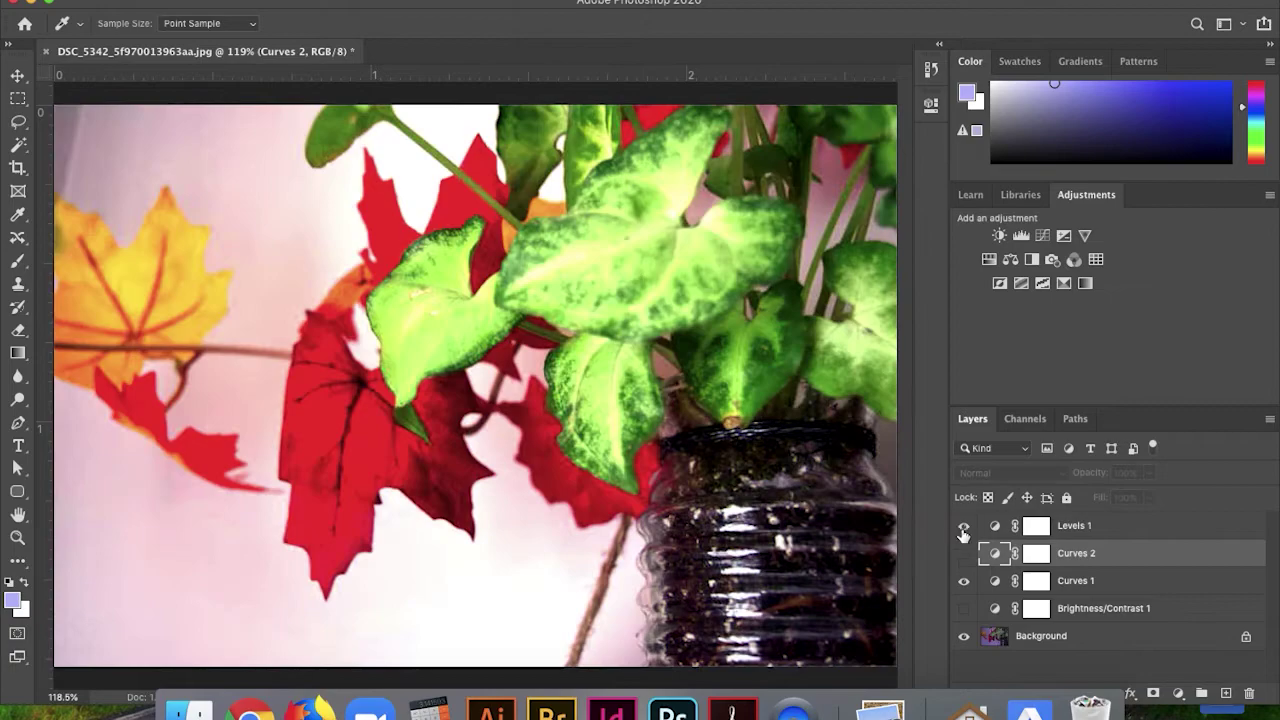
pyautogui.click(964, 526)
pyautogui.click(964, 580)
pyautogui.click(964, 553)
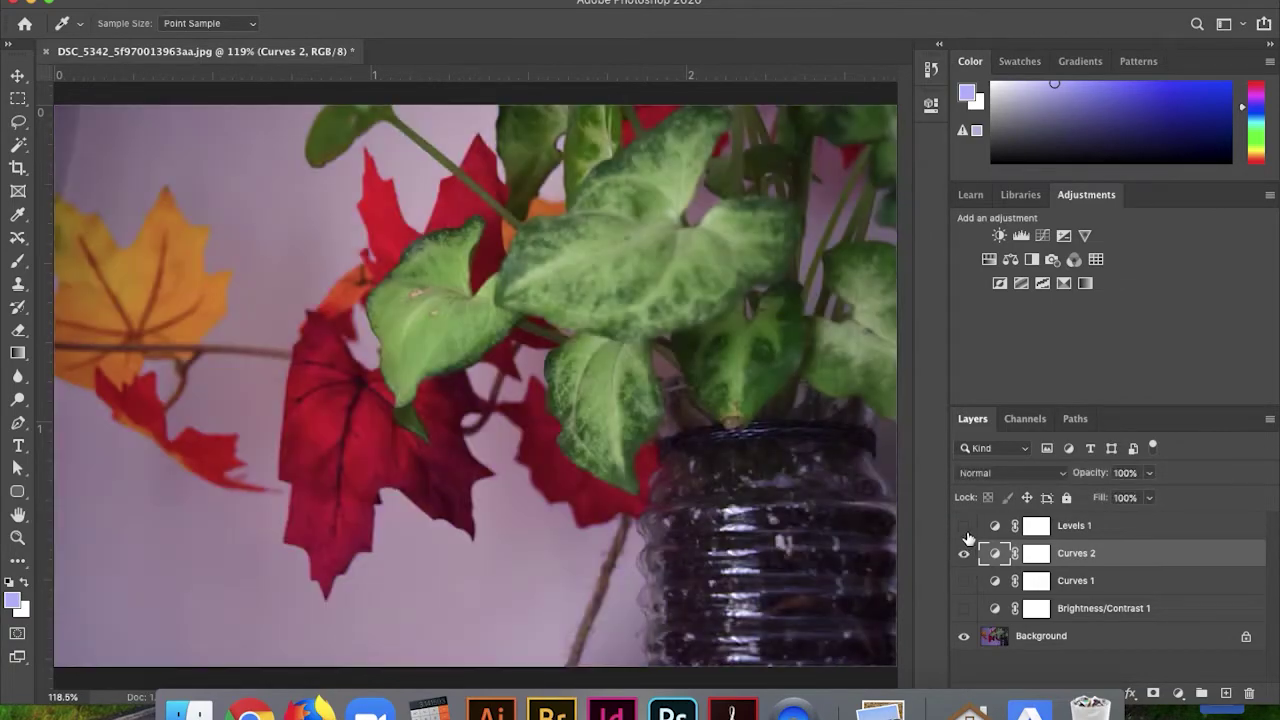
pyautogui.click(964, 526)
pyautogui.click(966, 553)
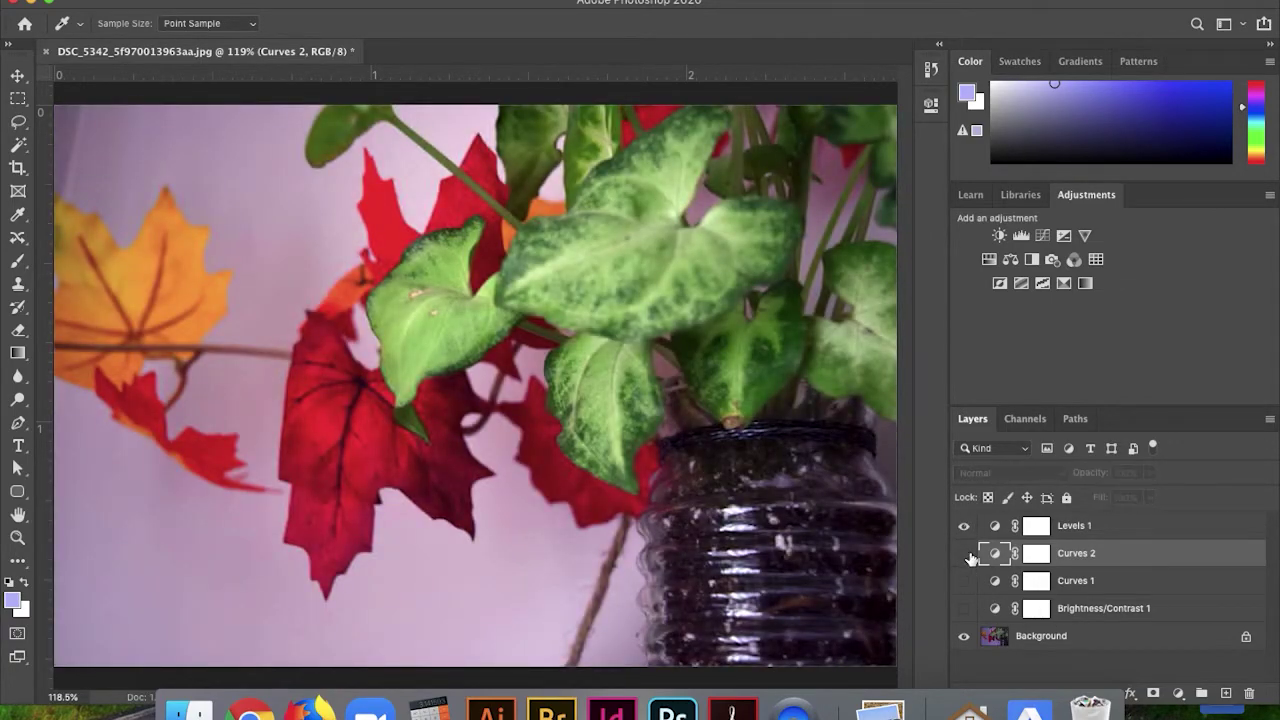
pyautogui.click(964, 526)
pyautogui.click(964, 553)
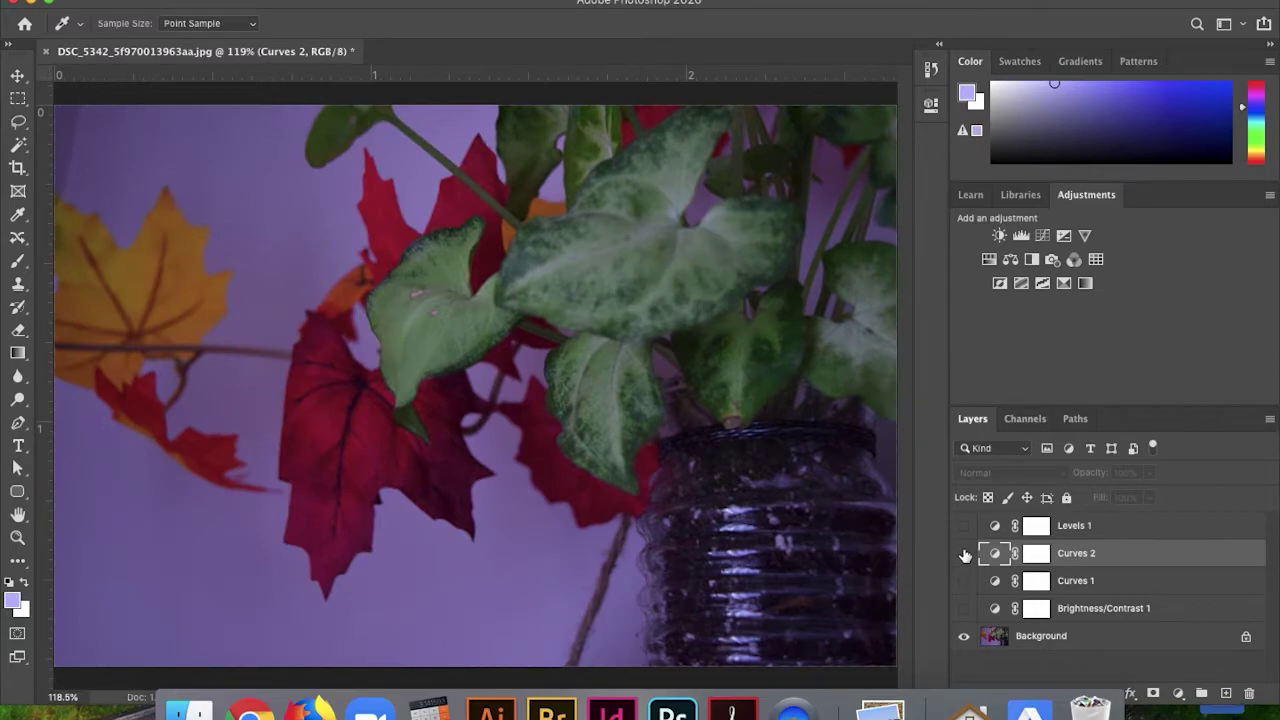
pyautogui.click(964, 526)
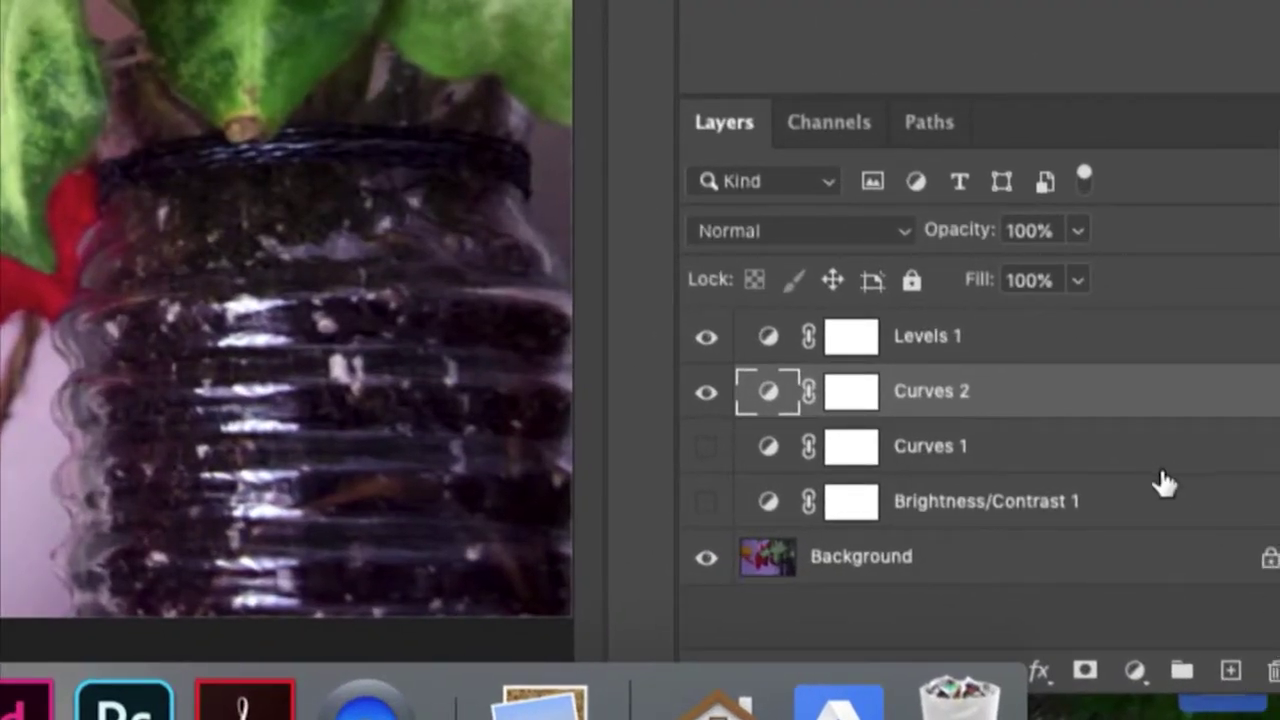
# Delete the Brightness/Contrast 1 and Curves 1 adjustment layers
pyautogui.click(1185, 586)
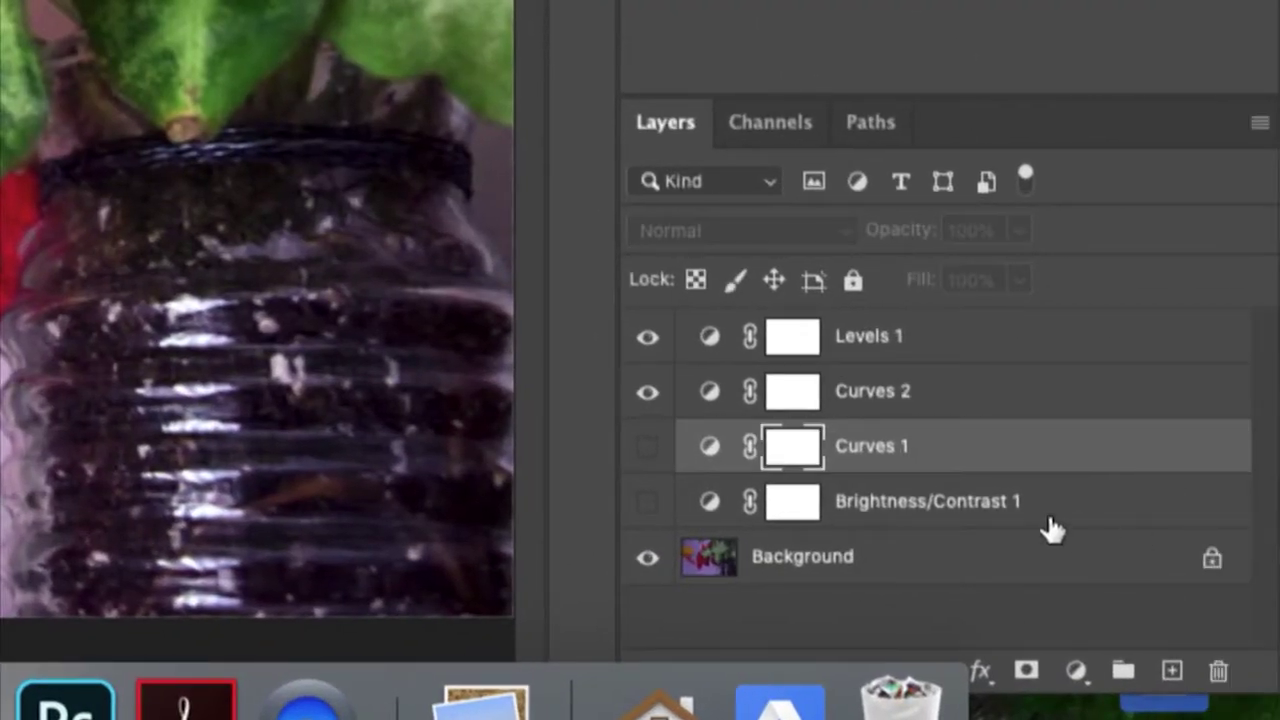
pyautogui.click(1050, 518)
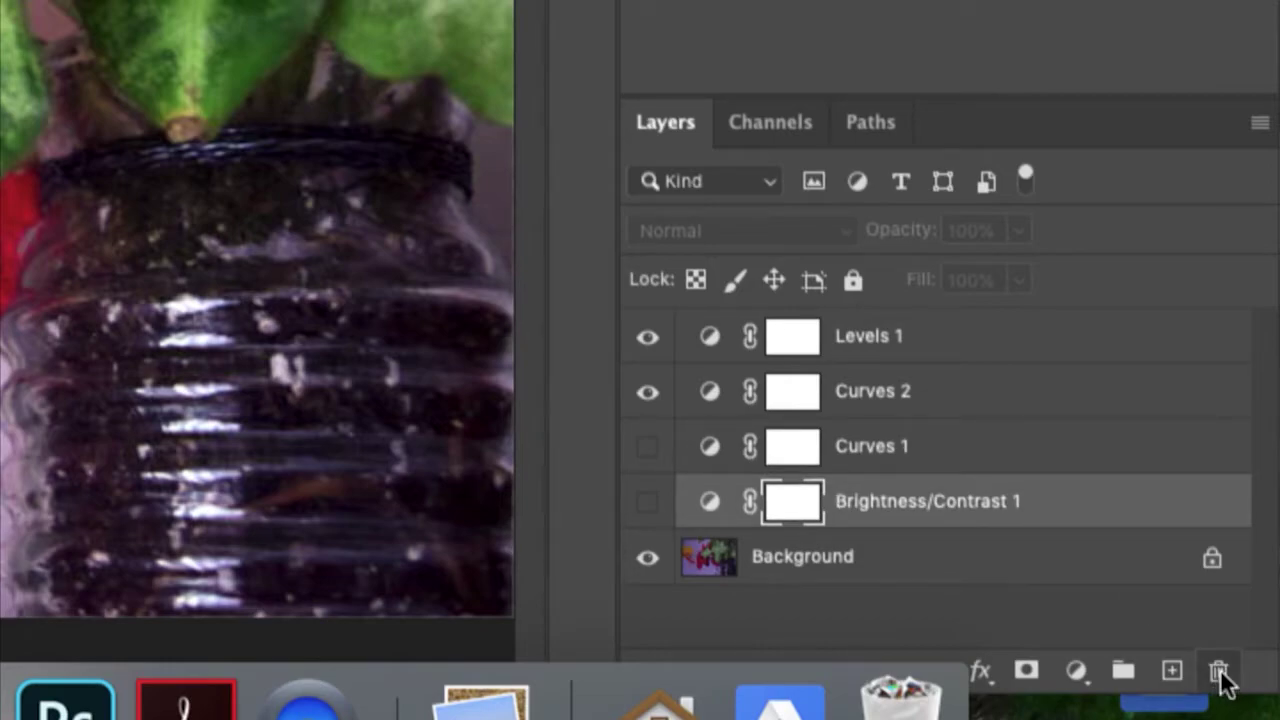
pyautogui.press('Delete')
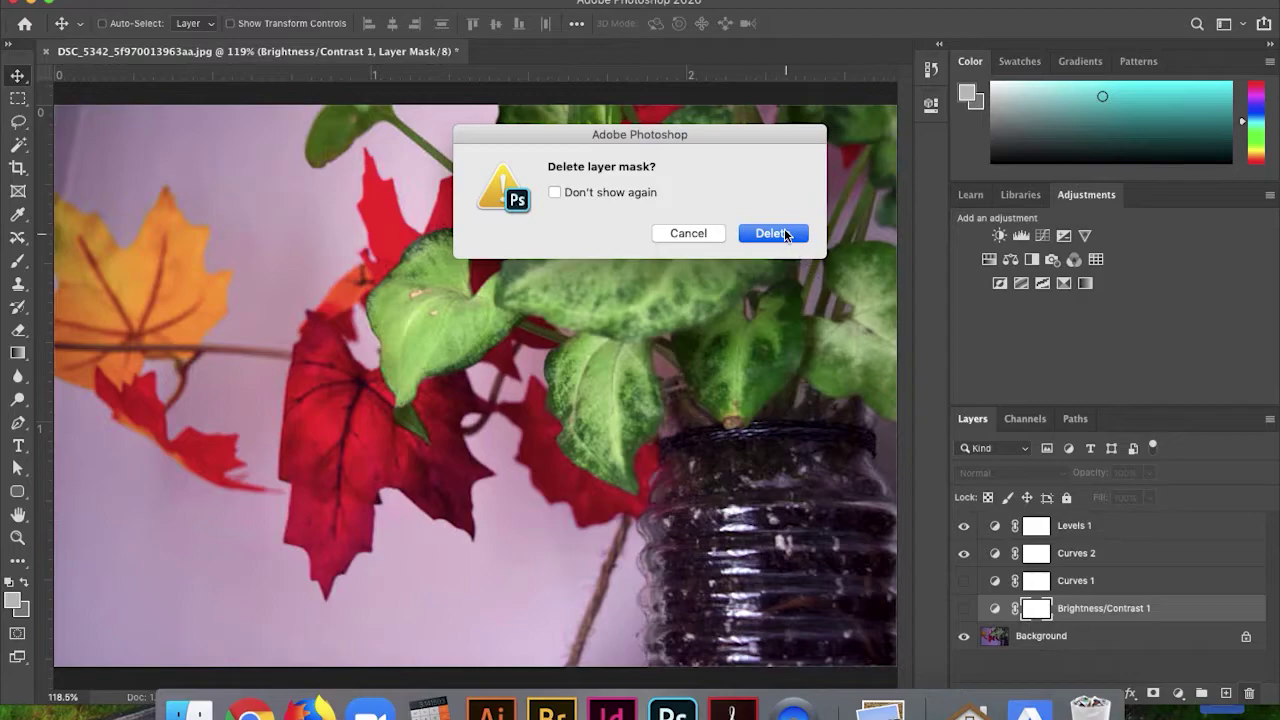
pyautogui.click(784, 233)
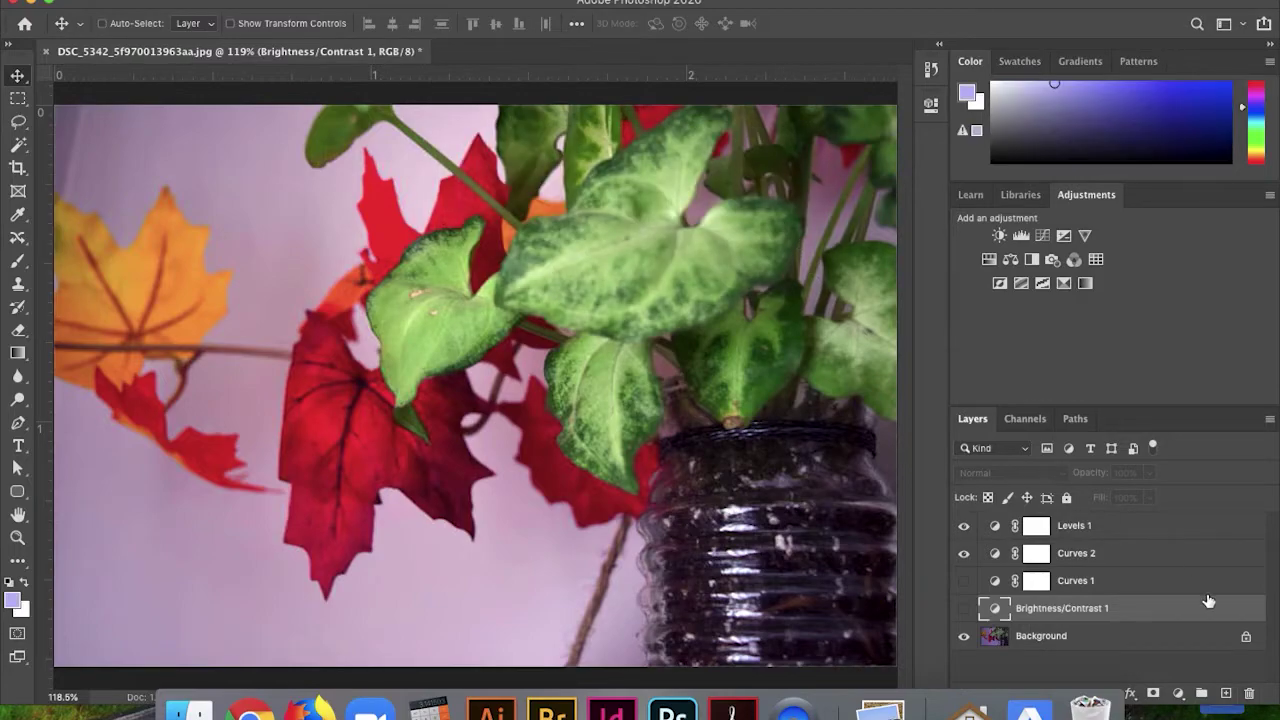
pyautogui.moveTo(1108, 582); pyautogui.dragTo(1248, 693)
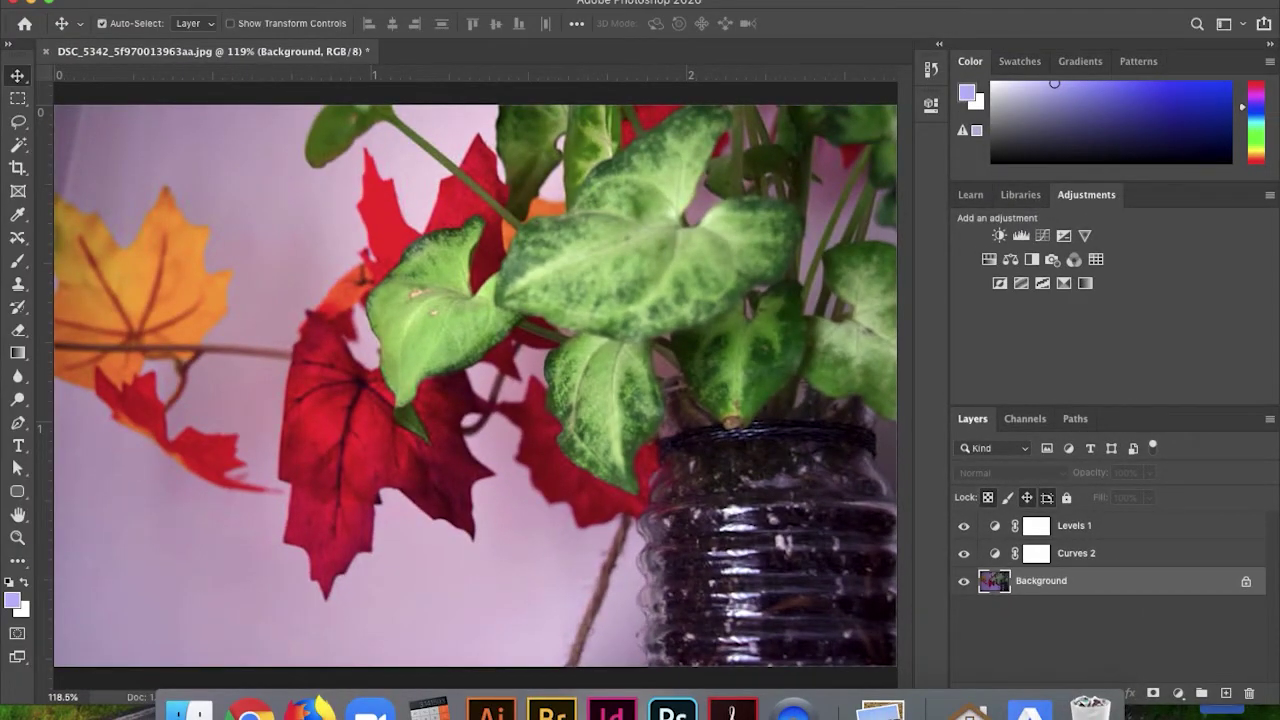
# Merge Levels 1 and Curves 2 into the photo using Layer > Flatten Image
pyautogui.click(101, 23)
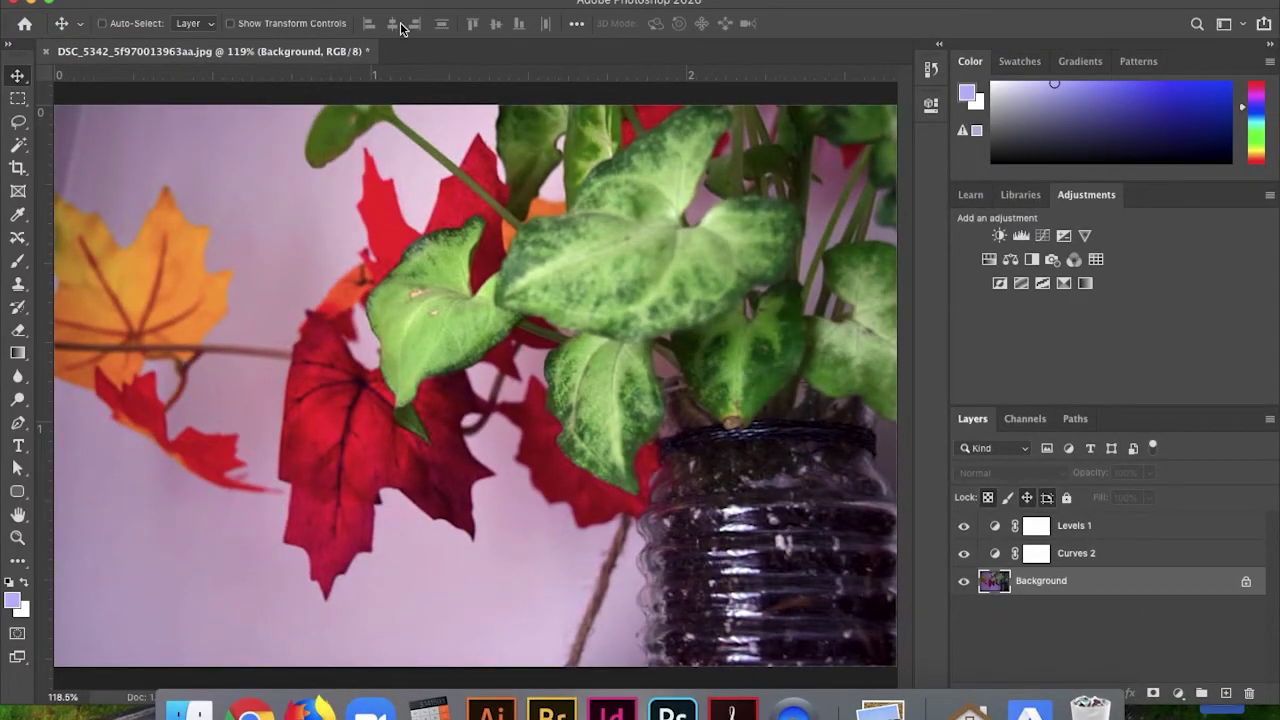
pyautogui.rightClick(1124, 554)
pyautogui.press('Escape')
pyautogui.rightClick(1125, 555)
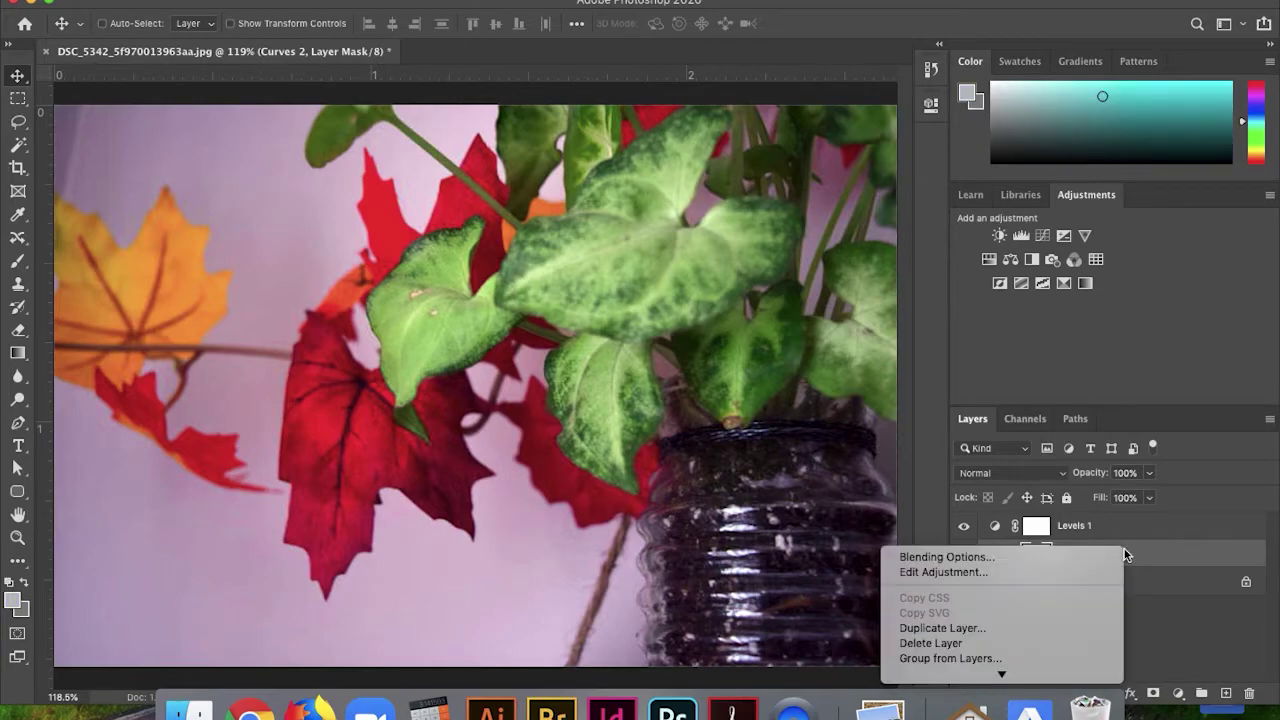
pyautogui.moveTo(1005, 680)
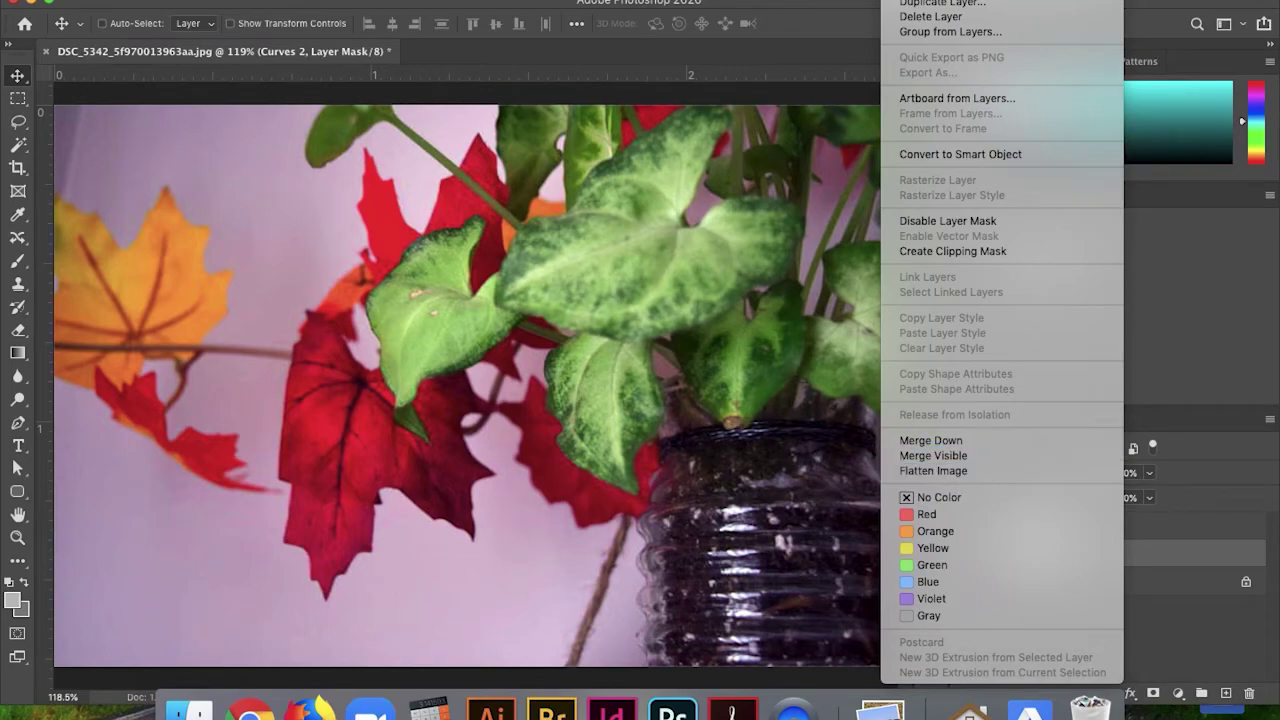
pyautogui.press('Escape')
pyautogui.click(265, 0)
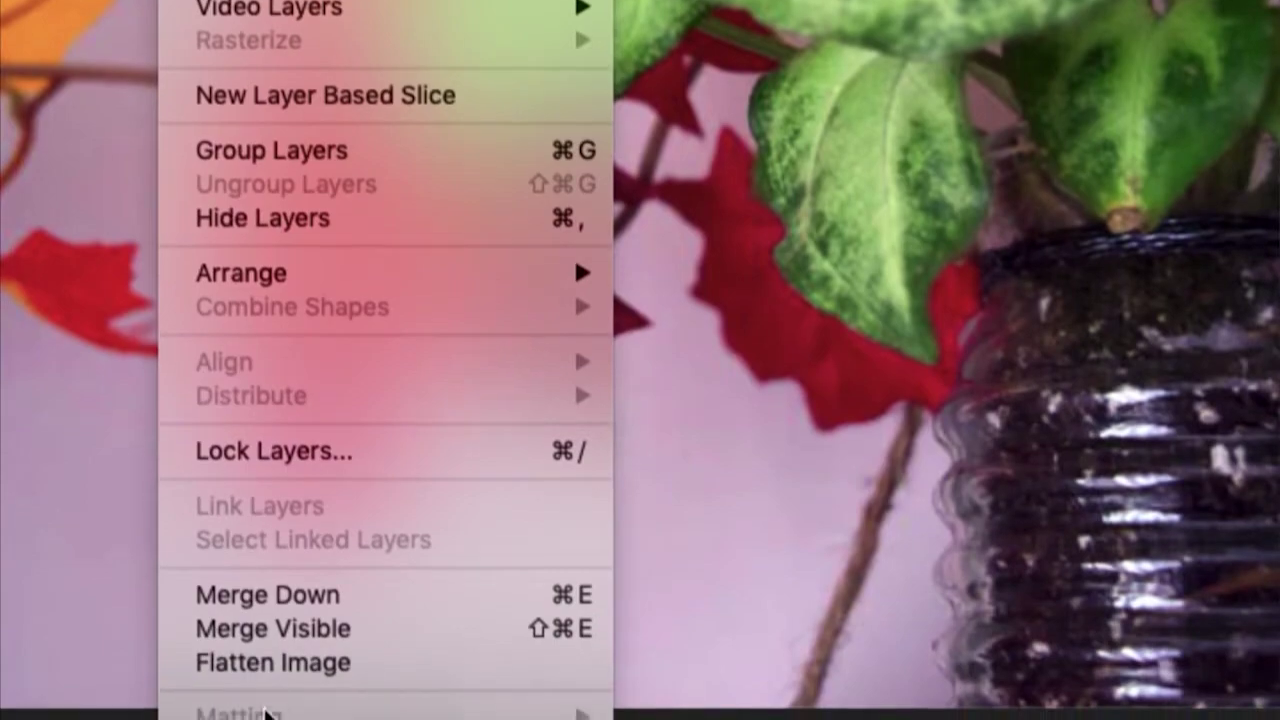
pyautogui.click(277, 675)
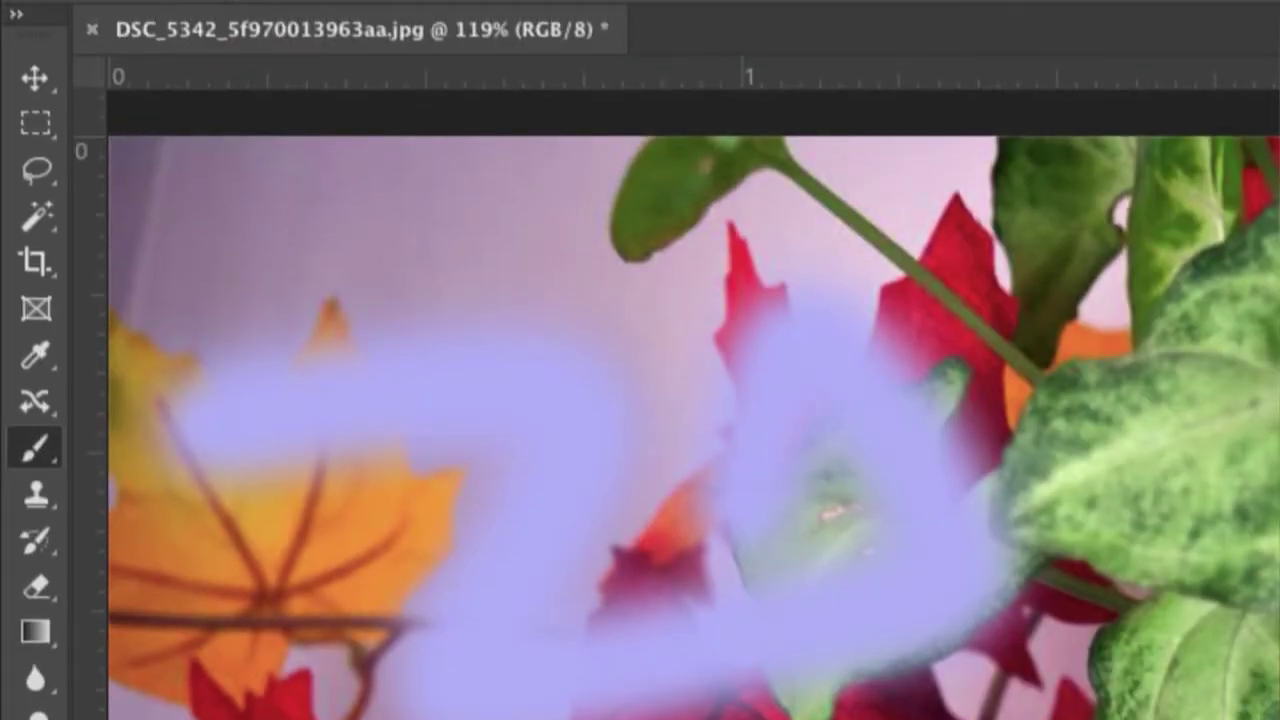
# Set the brush to 92 px with low hardness
pyautogui.click(258, 2)
pyautogui.moveTo(221, 86); pyautogui.dragTo(301, 86)
pyautogui.moveTo(251, 160)
pyautogui.mouseDown()
pyautogui.moveTo(280, 165)
pyautogui.moveTo(206, 151)
pyautogui.mouseUp()
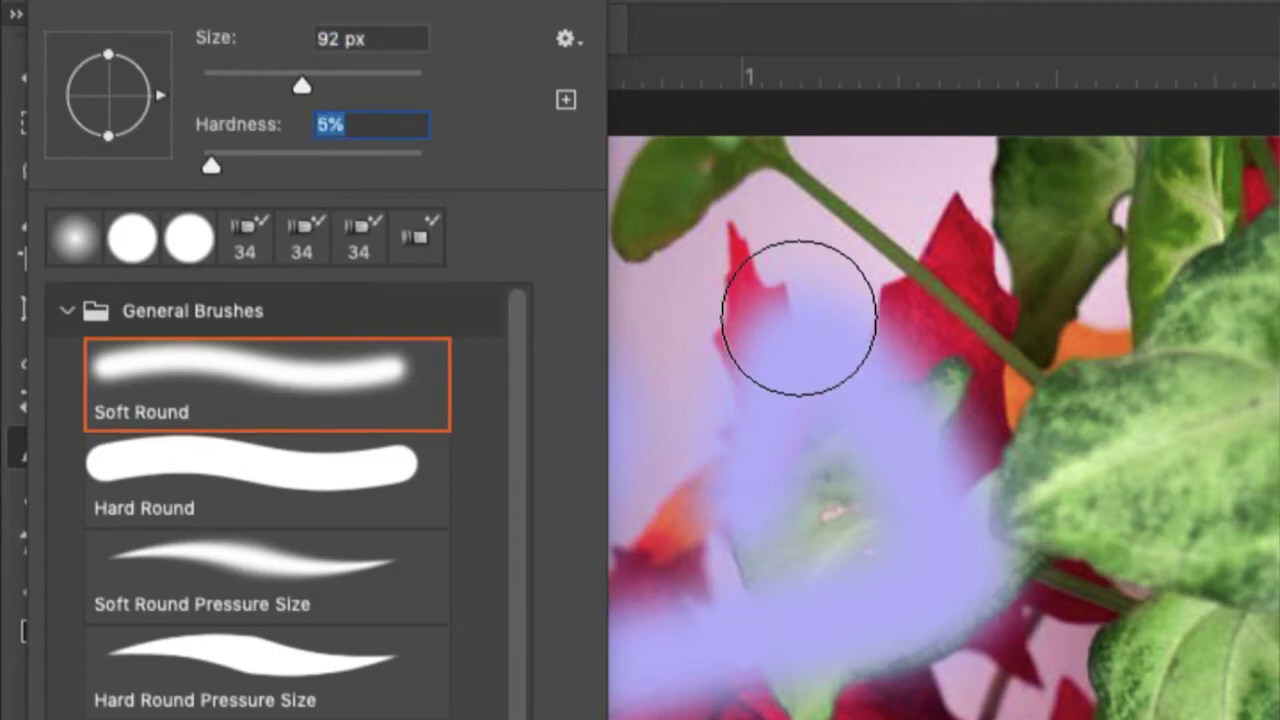
pyautogui.press('Return')
# Paint test strokes, switch the colour to dark blue, then undo all the strokes
pyautogui.moveTo(780, 314)
pyautogui.mouseDown()
pyautogui.moveTo(701, 322)
pyautogui.moveTo(534, 236)
pyautogui.moveTo(495, 383)
pyautogui.mouseUp()
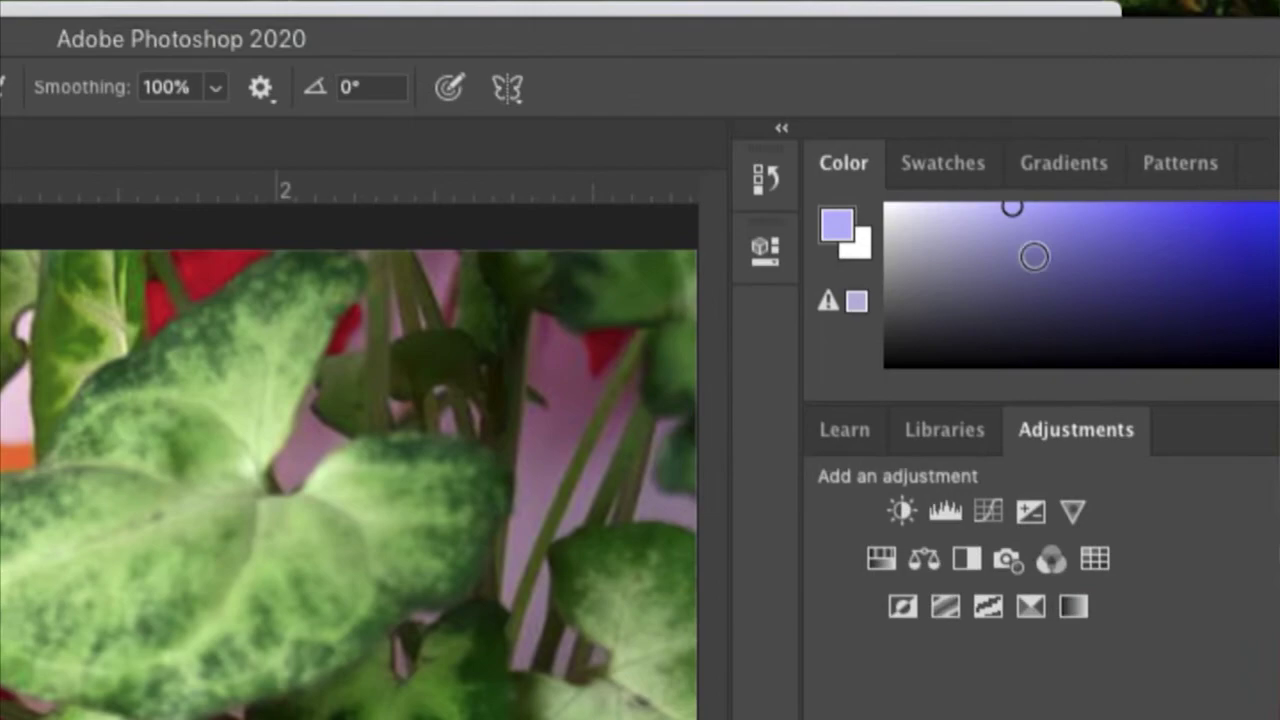
pyautogui.moveTo(1034, 257); pyautogui.dragTo(1226, 249)
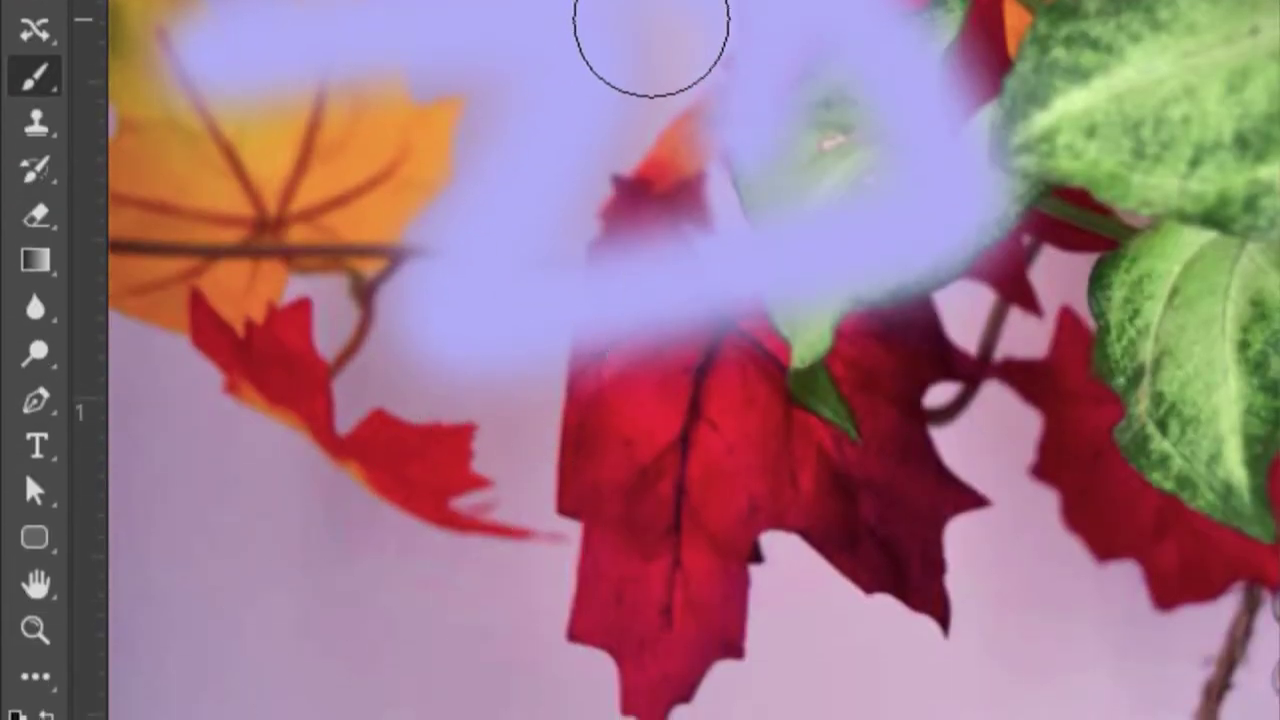
pyautogui.moveTo(651, 47); pyautogui.dragTo(640, 225)
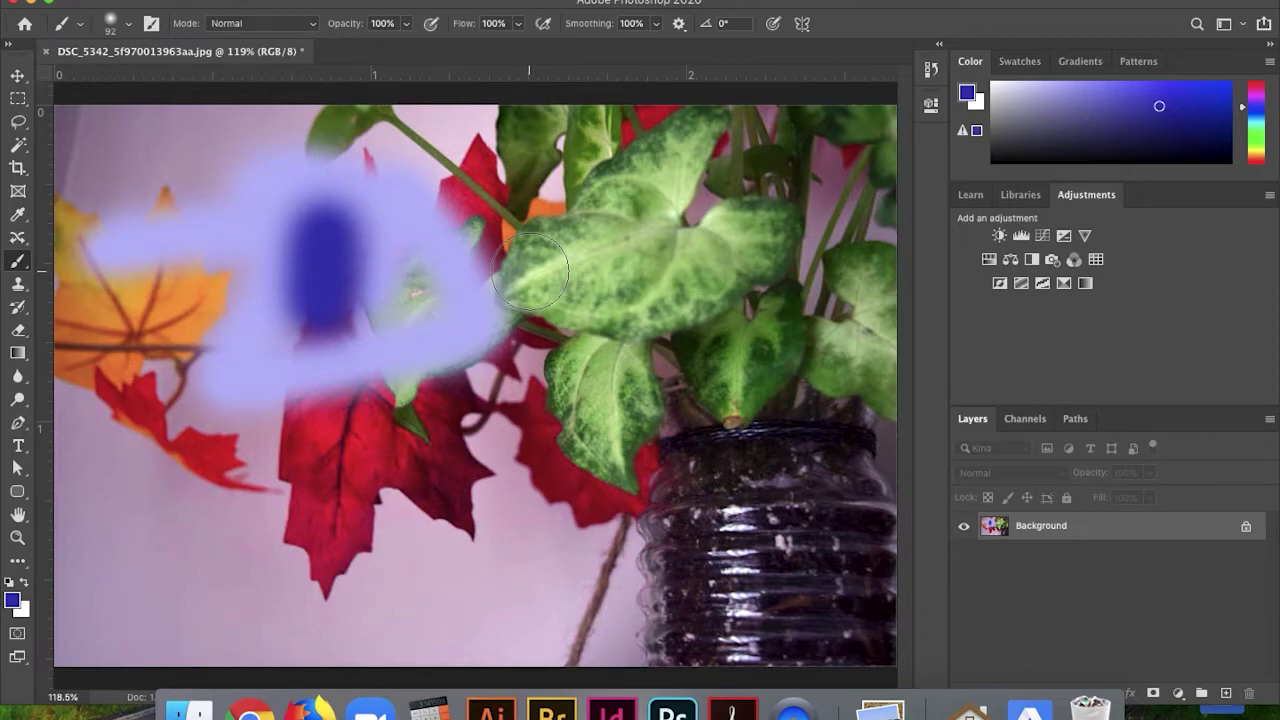
pyautogui.press('super+z')
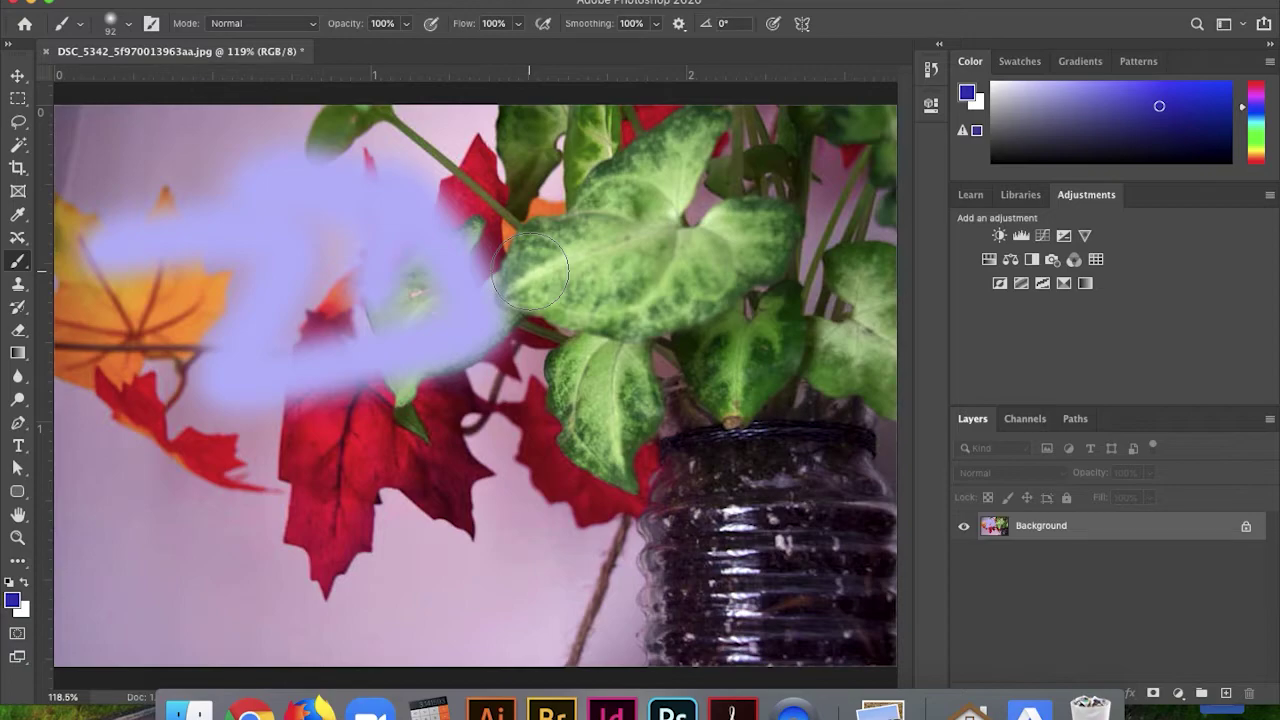
pyautogui.press('super+z')
pyautogui.press('super+z')
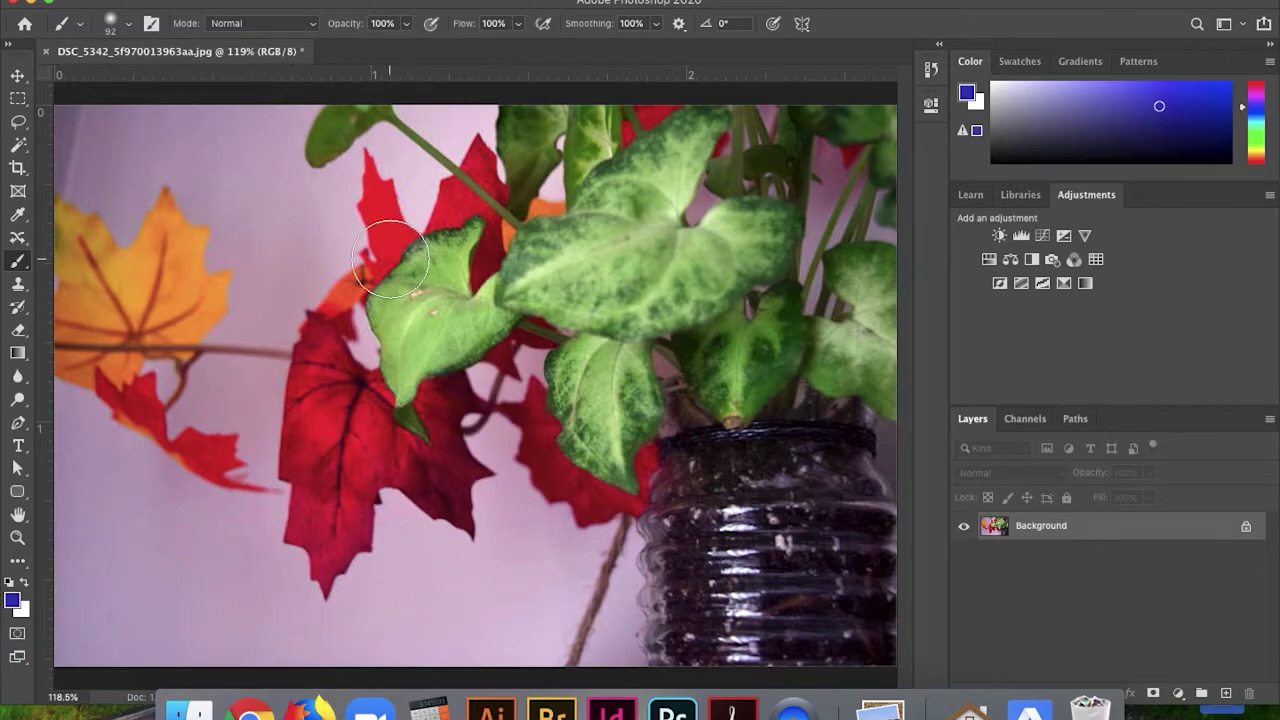
# With the Type tool, change the font size from 300 pt to 100 pt
pyautogui.click(18, 447)
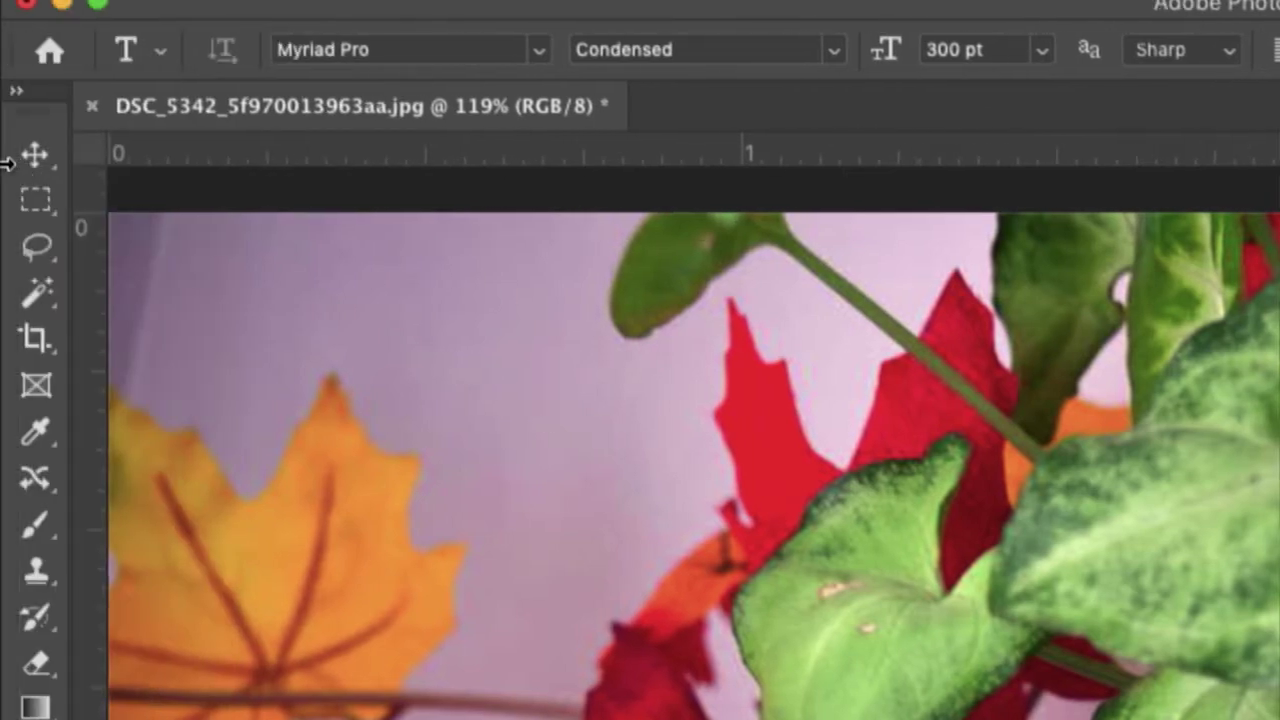
pyautogui.click(928, 49)
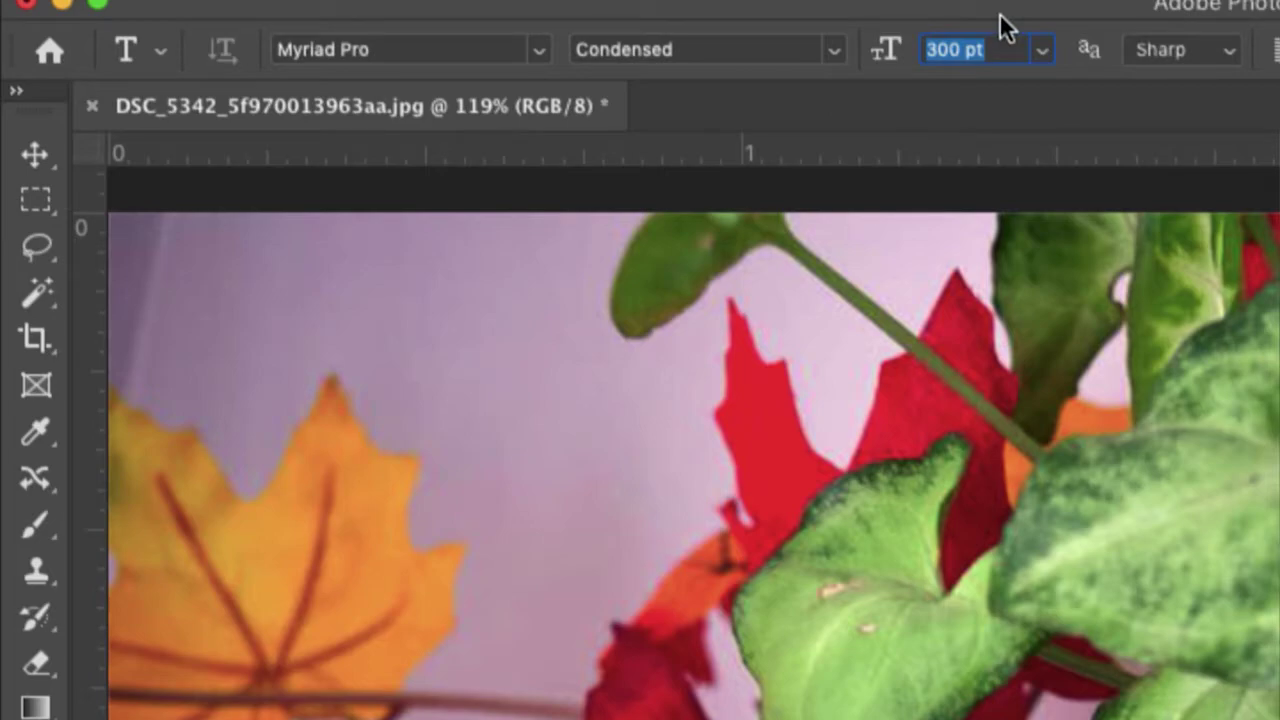
pyautogui.write('100')
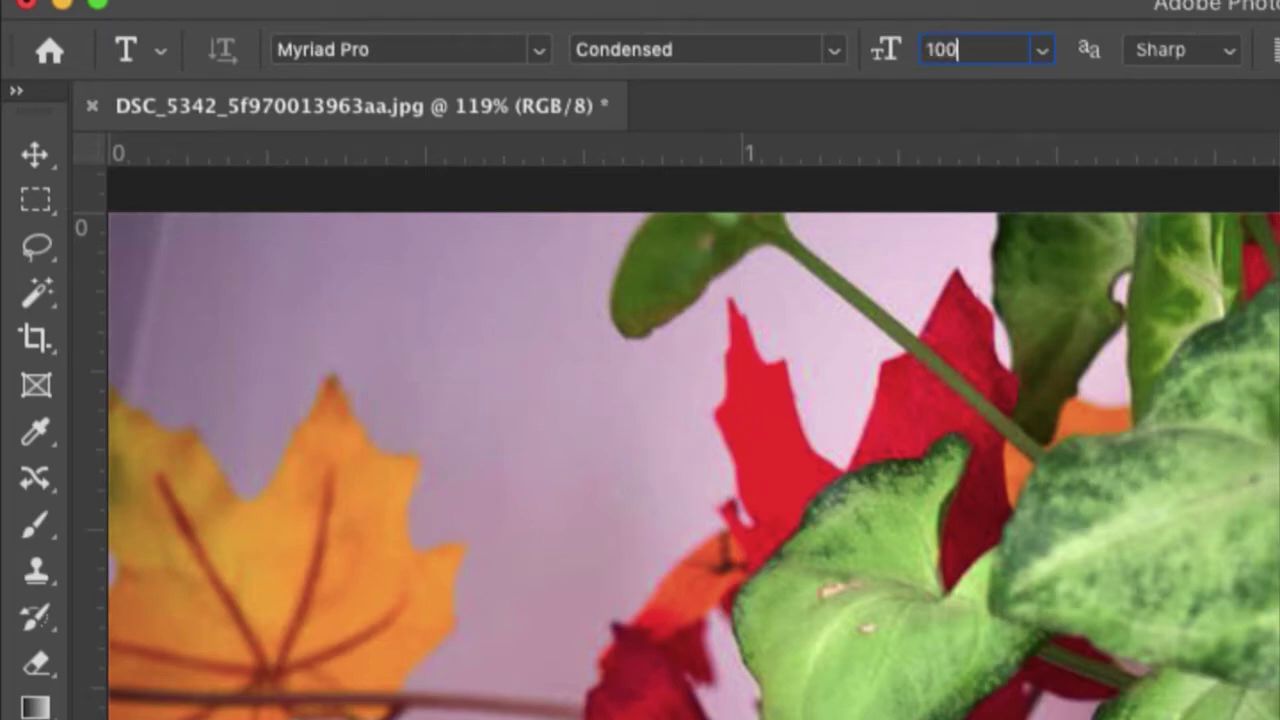
pyautogui.click(1045, 49)
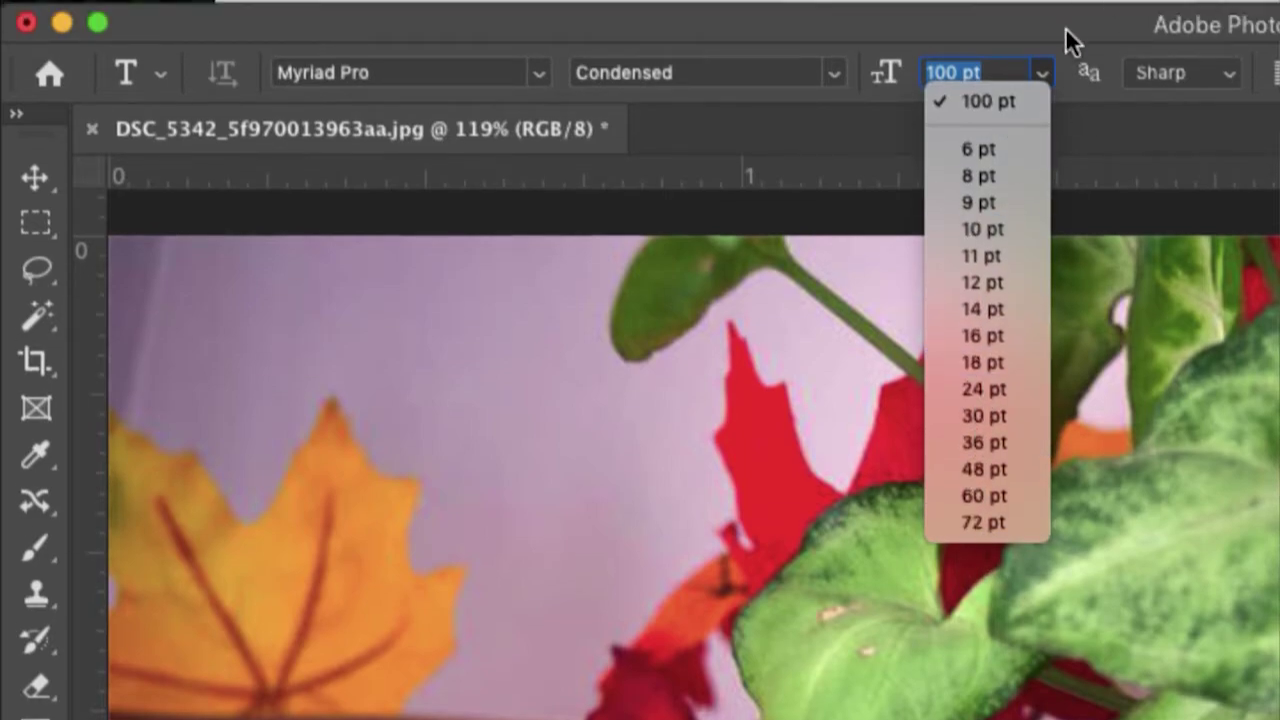
pyautogui.press('Escape')
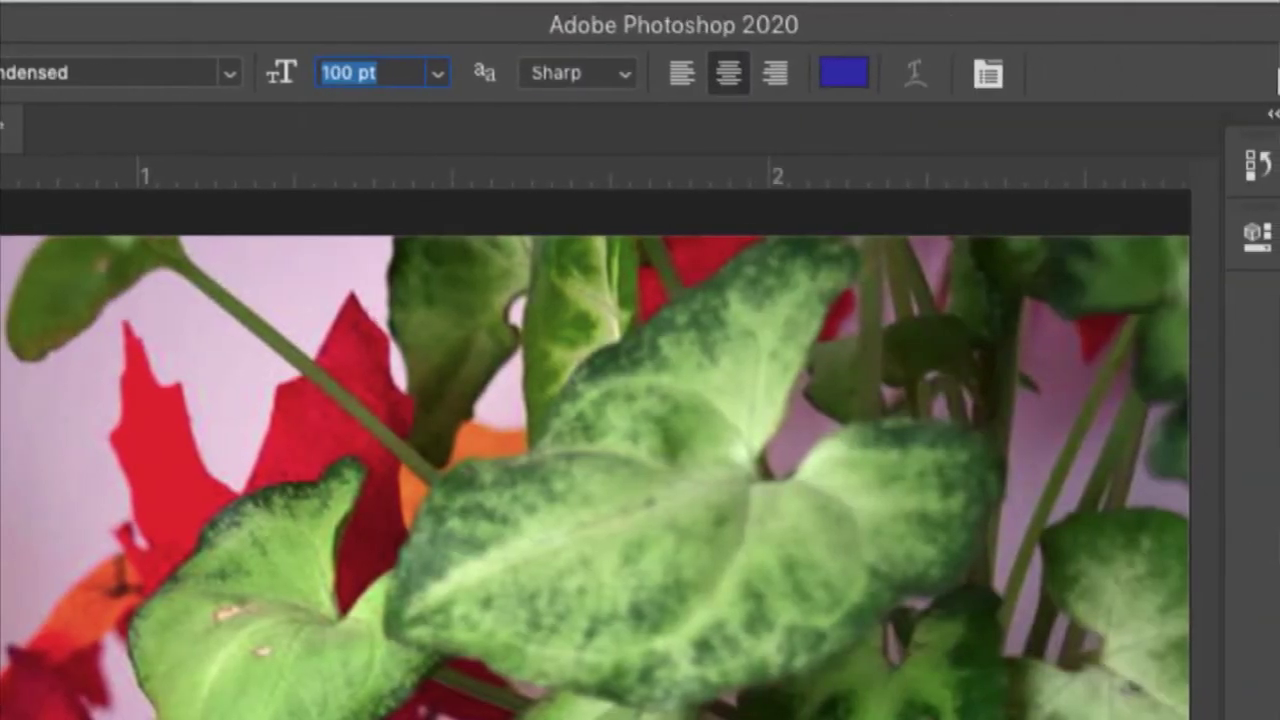
# Make the text colour white, keep Myriad Pro Condensed, and start a text box on the photo's left
pyautogui.click(862, 70)
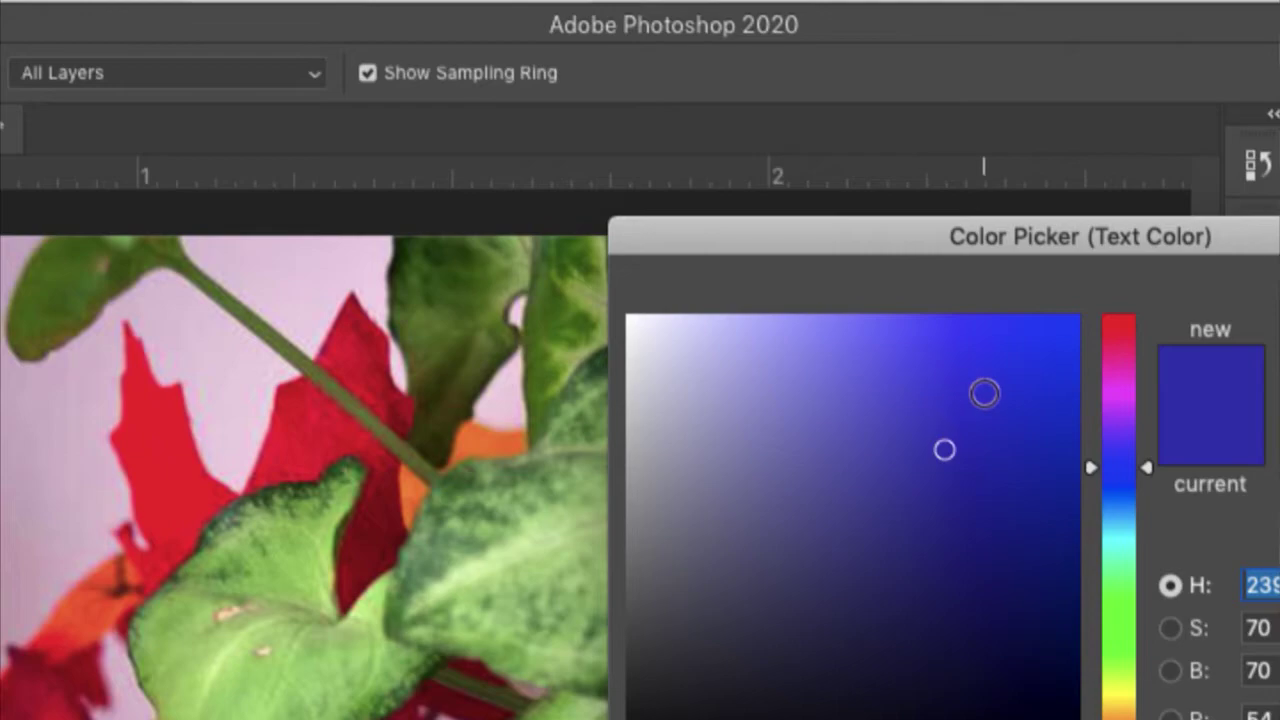
pyautogui.moveTo(983, 391); pyautogui.dragTo(644, 293)
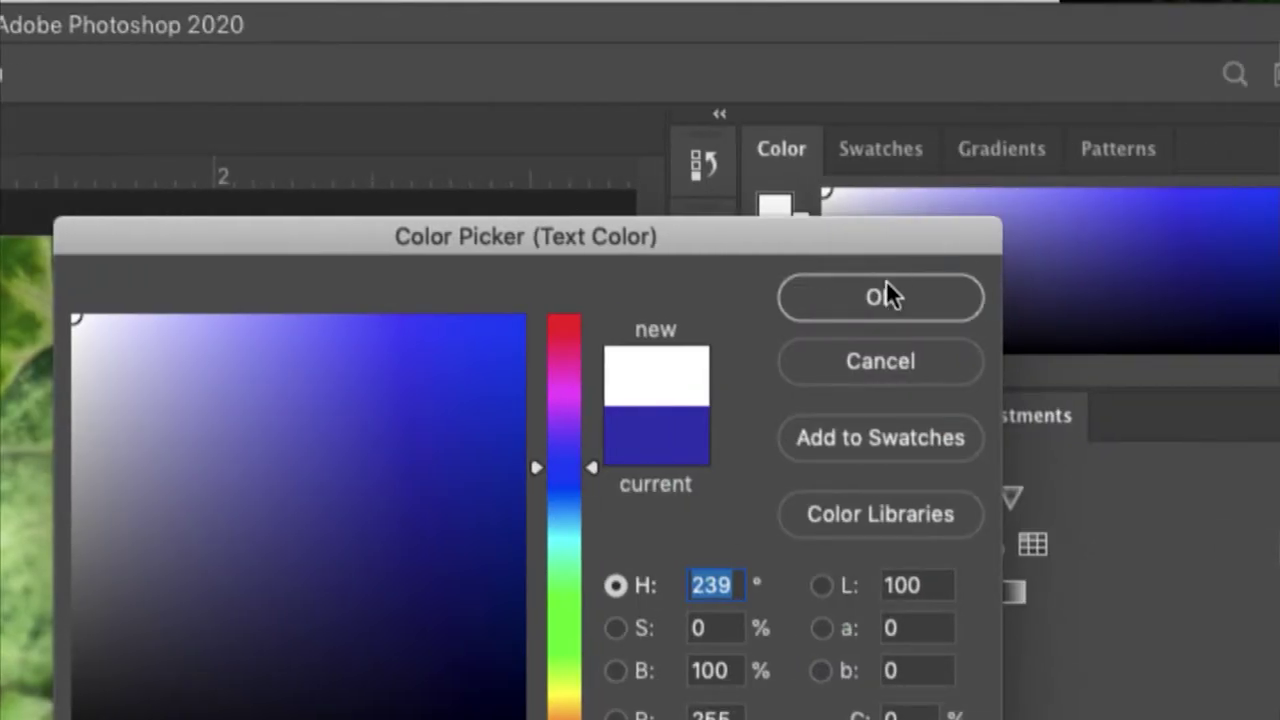
pyautogui.click(886, 294)
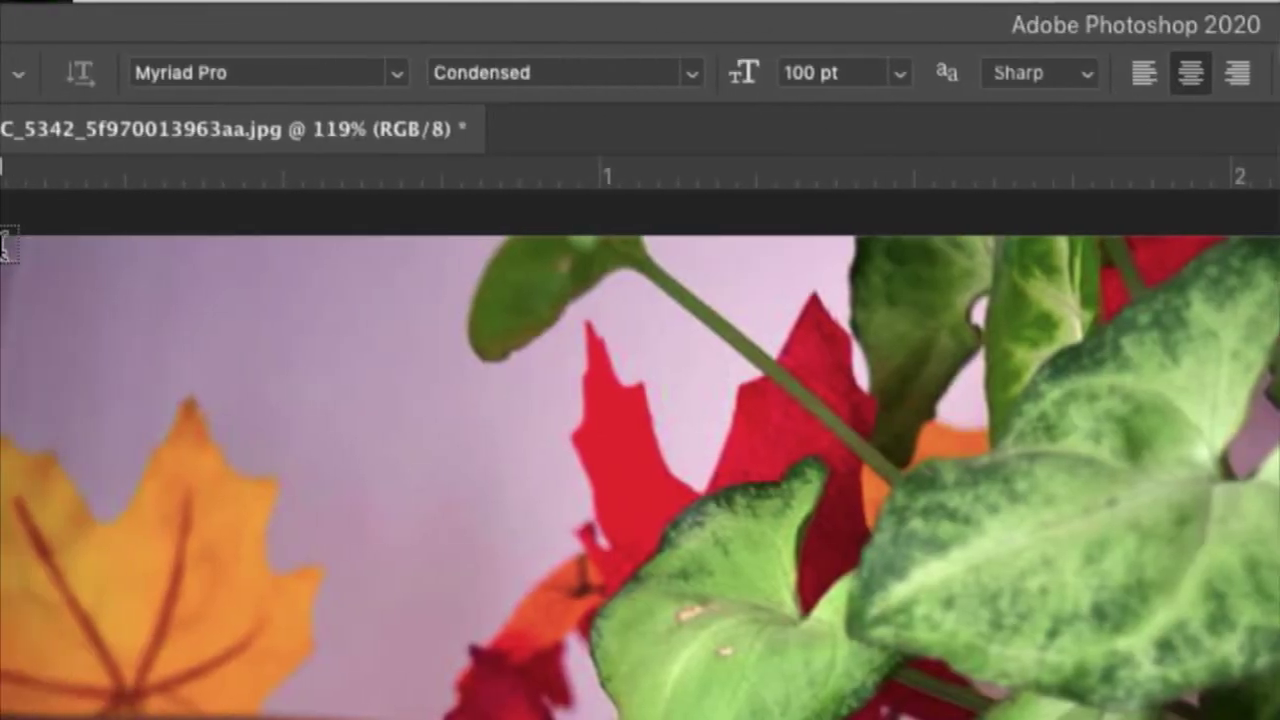
pyautogui.click(400, 72)
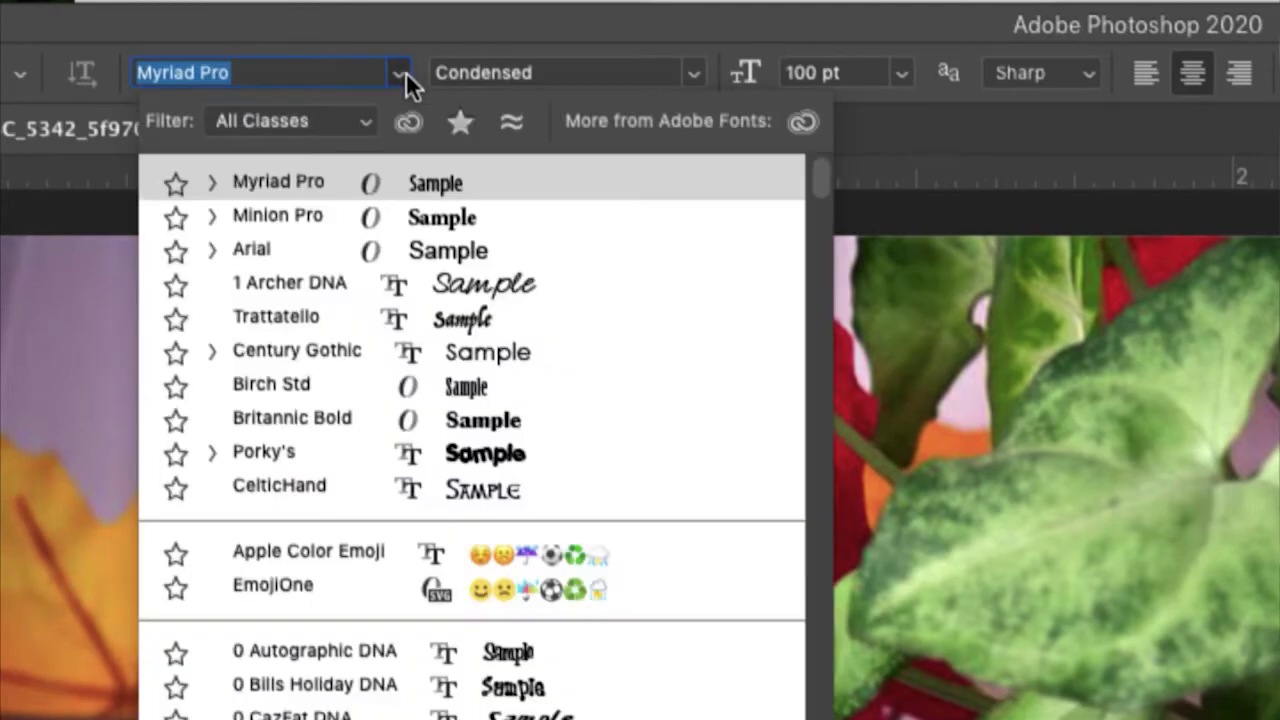
pyautogui.click(693, 72)
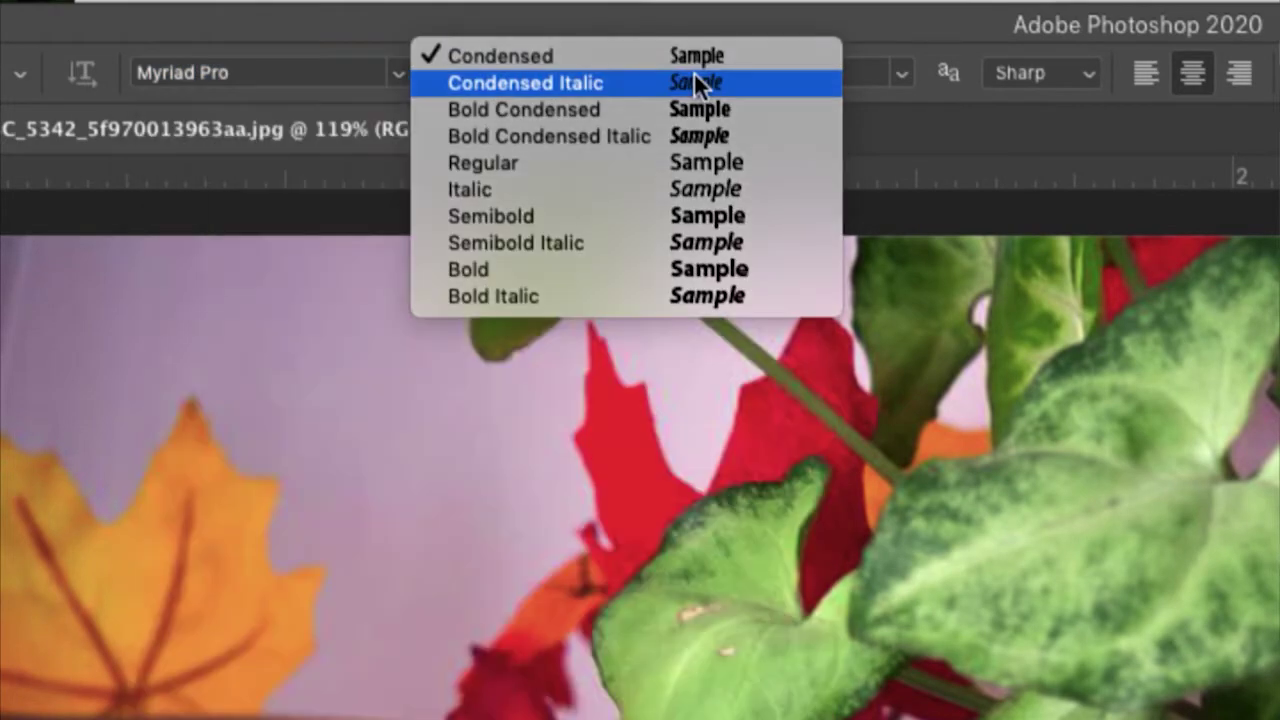
pyautogui.click(570, 22)
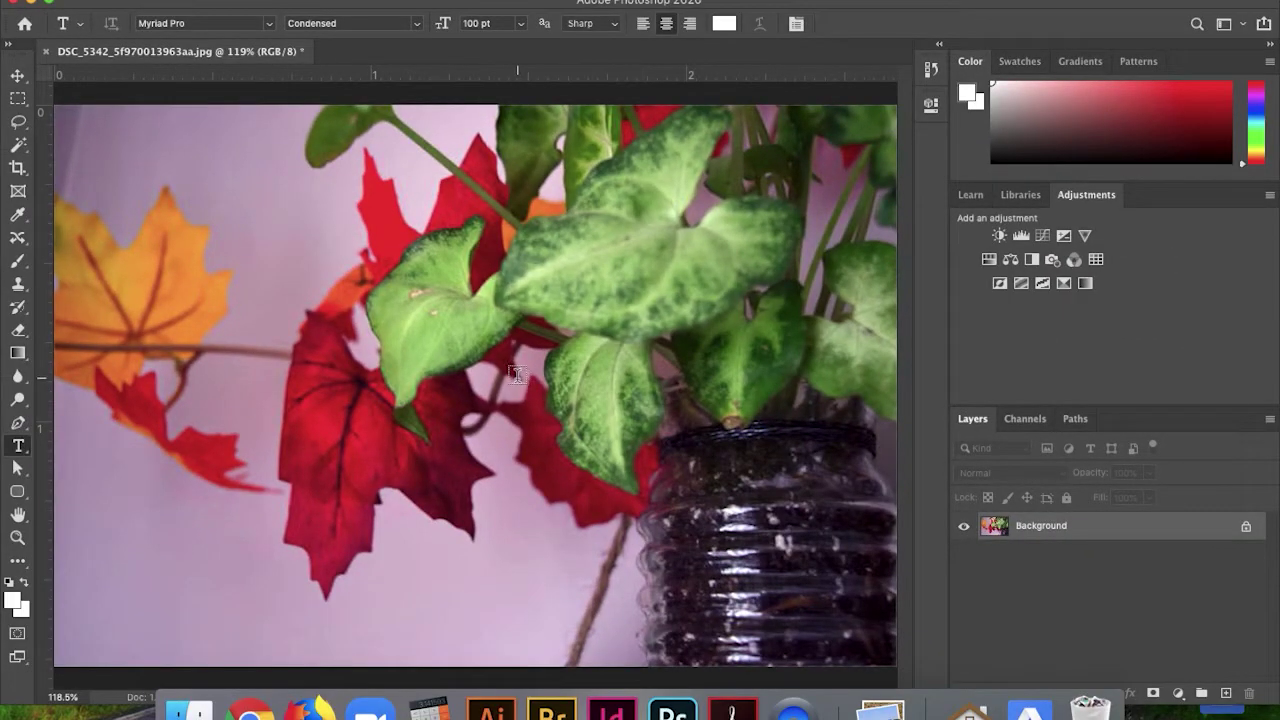
pyautogui.click(219, 551)
# Type 'HI', move the text lower on the photo, and commit it as its own layer
pyautogui.write('HI')
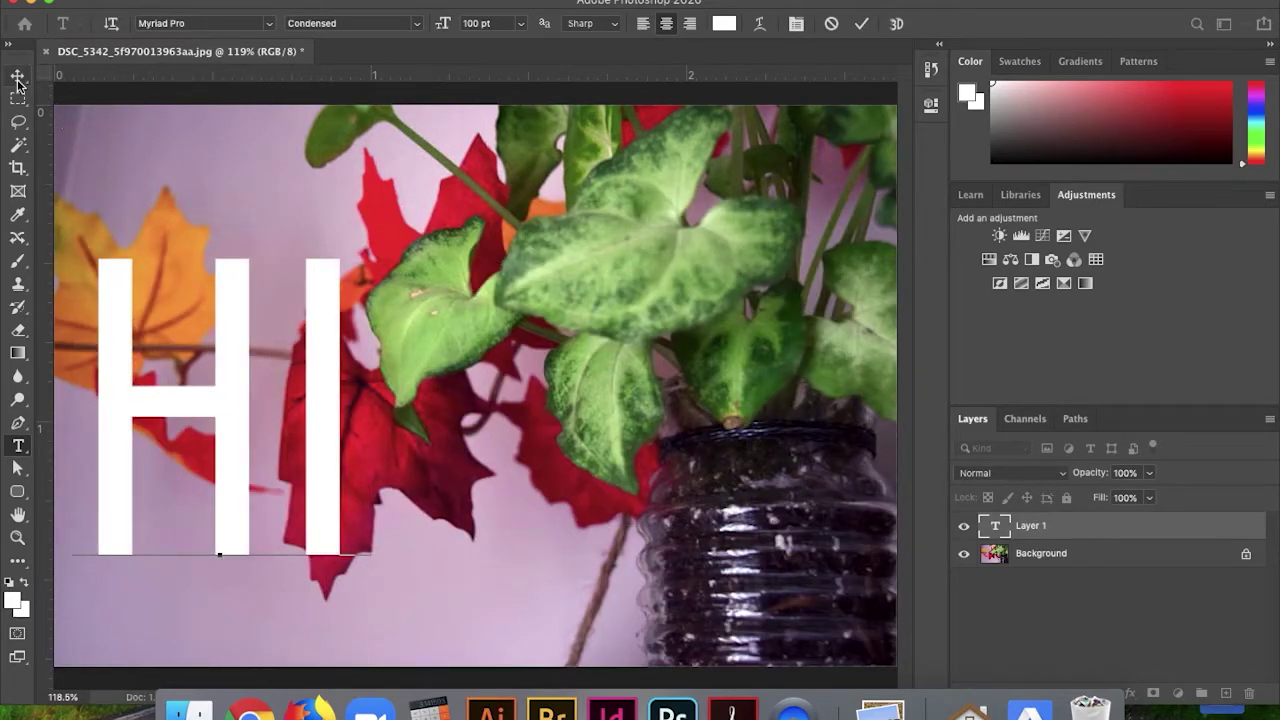
pyautogui.click(17, 75)
pyautogui.moveTo(229, 395); pyautogui.dragTo(211, 463)
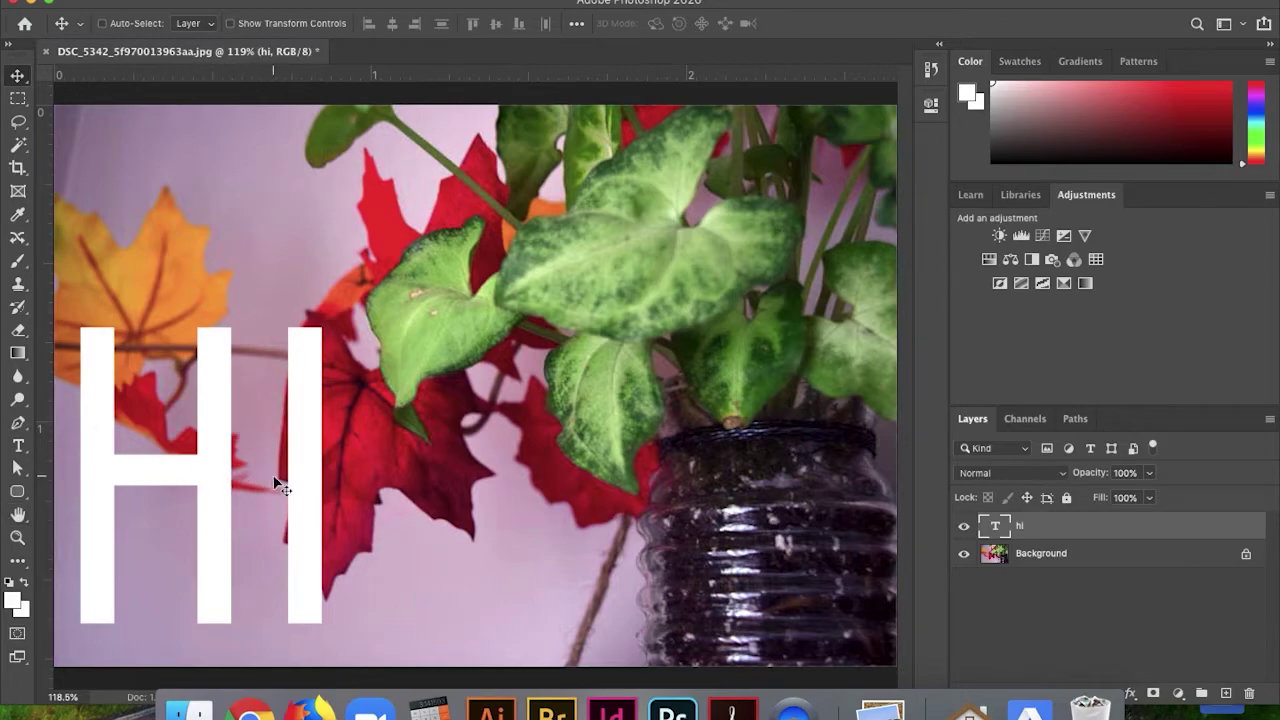
pyautogui.click(18, 446)
pyautogui.moveTo(102, 436); pyautogui.dragTo(365, 456)
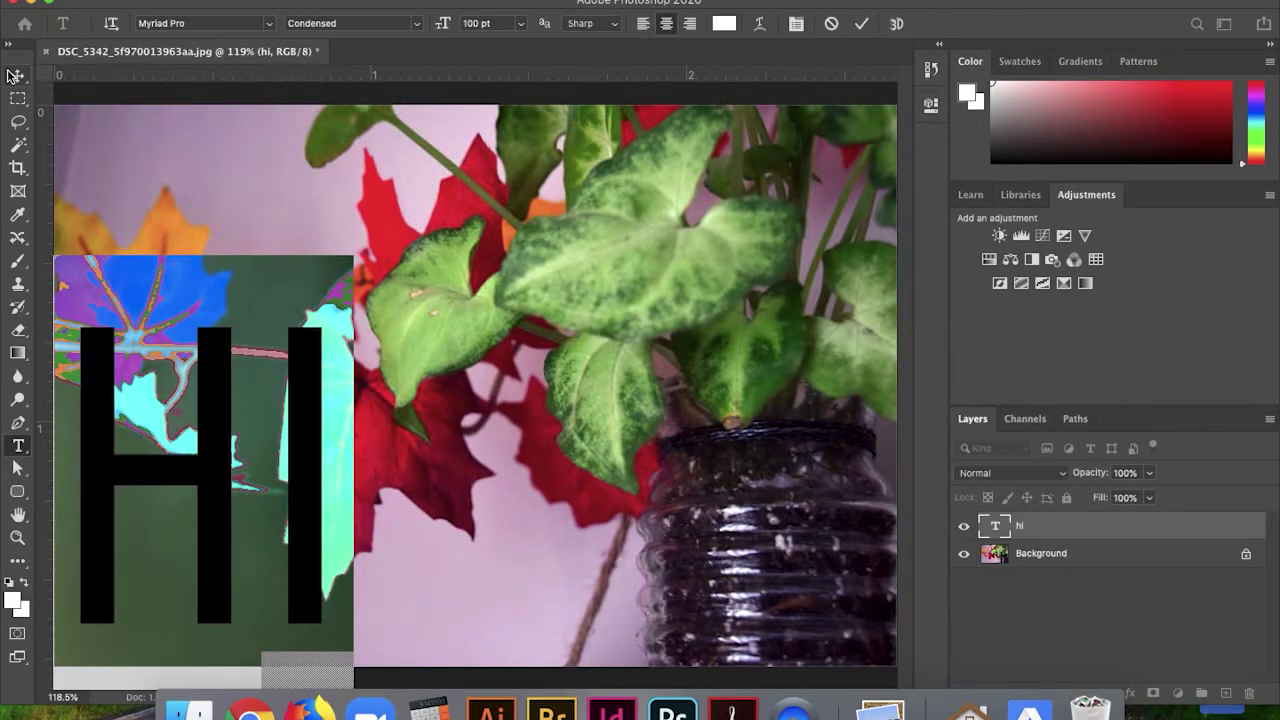
pyautogui.click(17, 75)
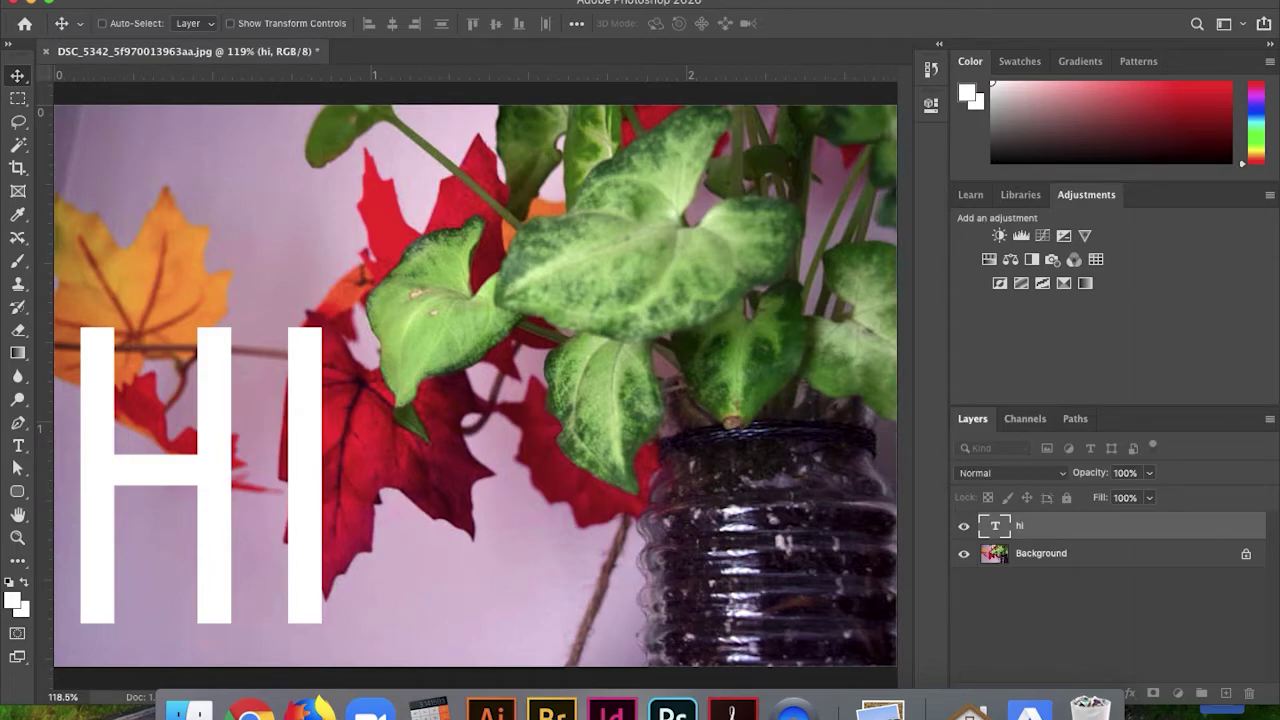
# Start File > Save As and choose Documents > Photography 1 as the location
pyautogui.click(155, 0)
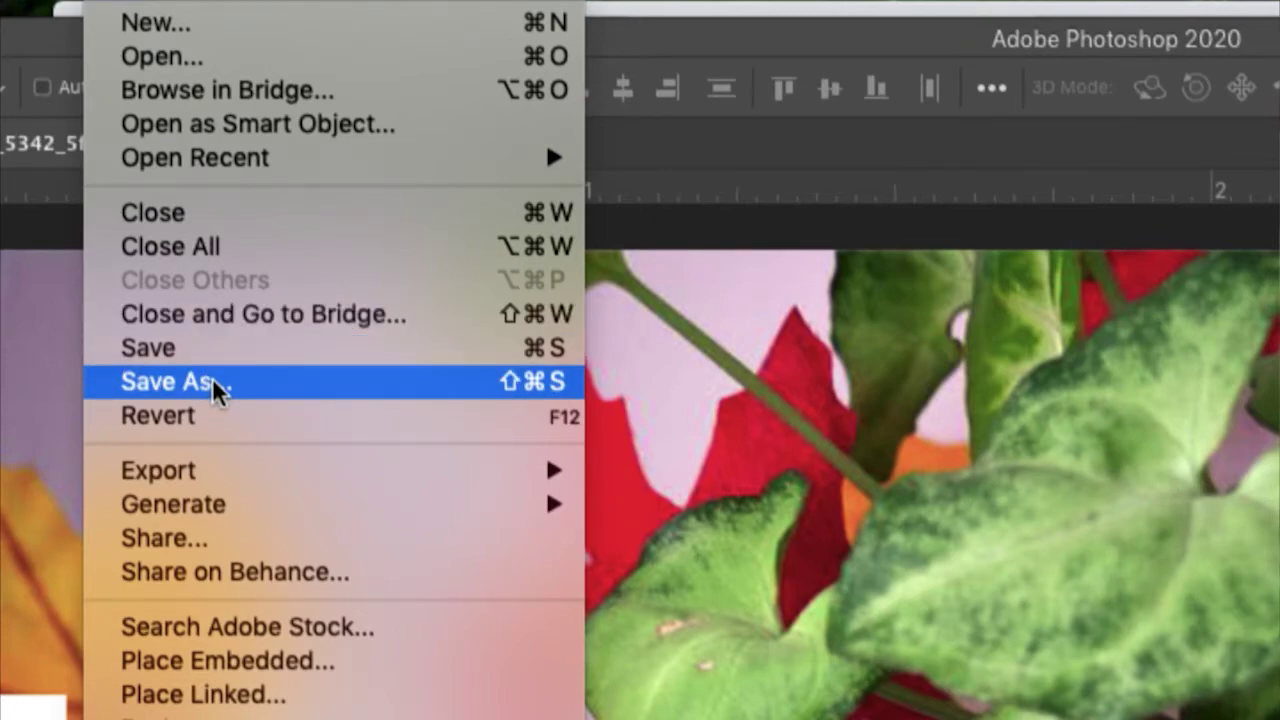
pyautogui.click(213, 385)
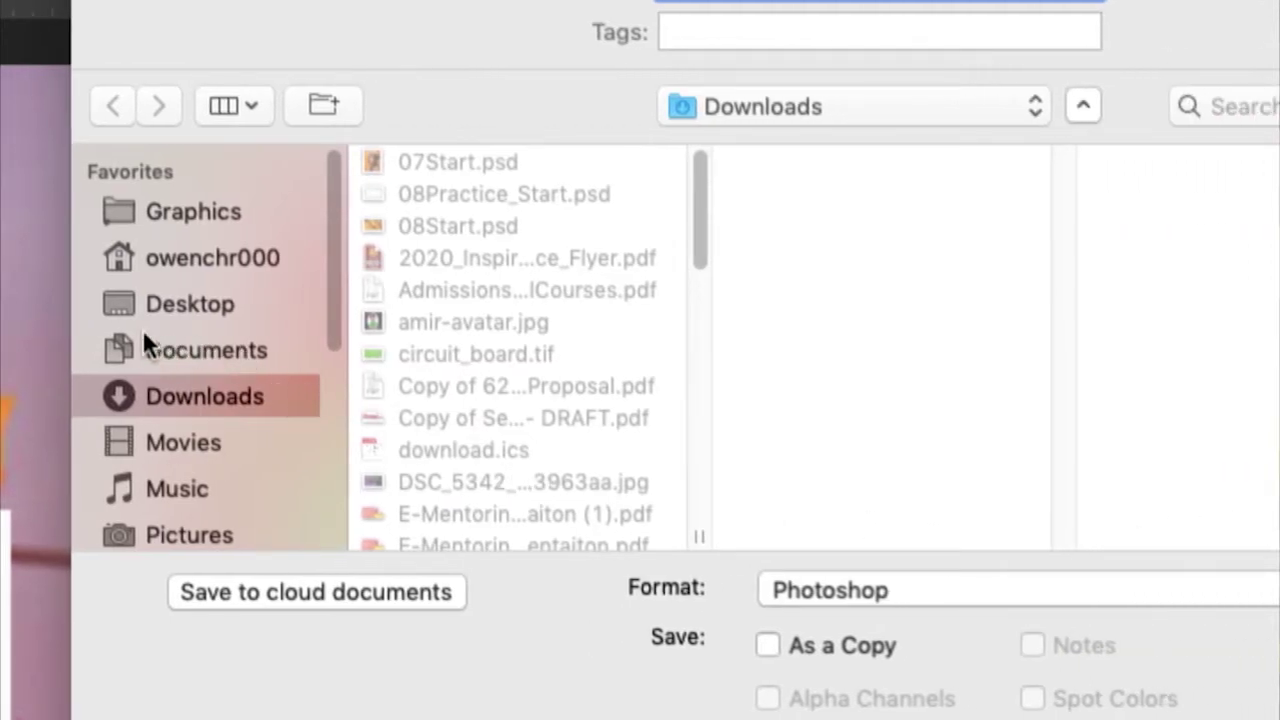
pyautogui.click(176, 350)
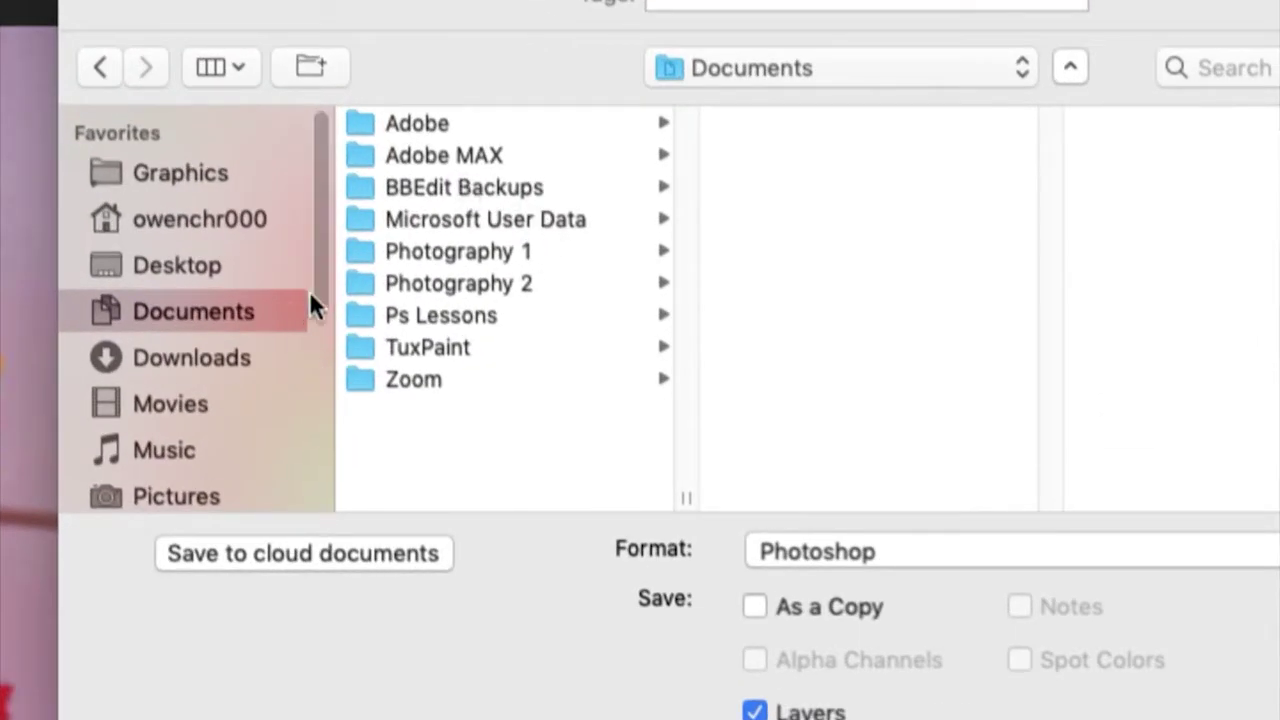
pyautogui.click(494, 240)
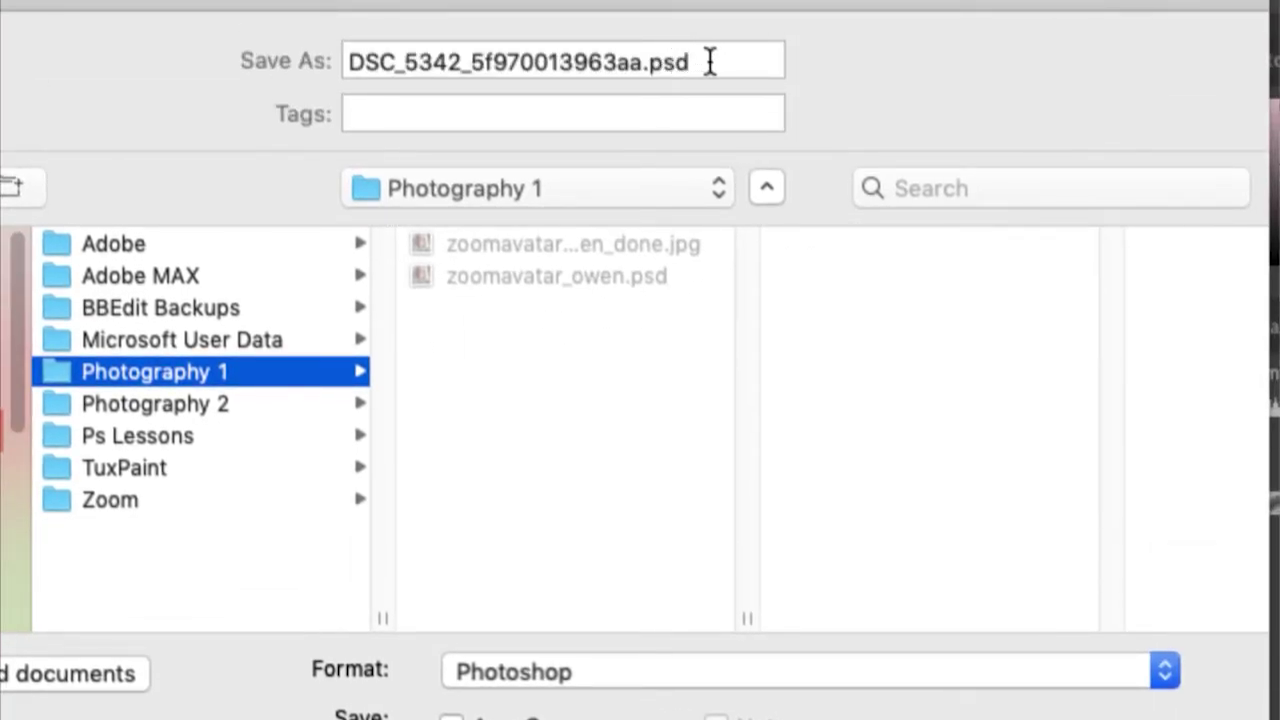
# Rename the file to pspractice, keeping the .psd extension
pyautogui.moveTo(704, 62); pyautogui.dragTo(358, 60)
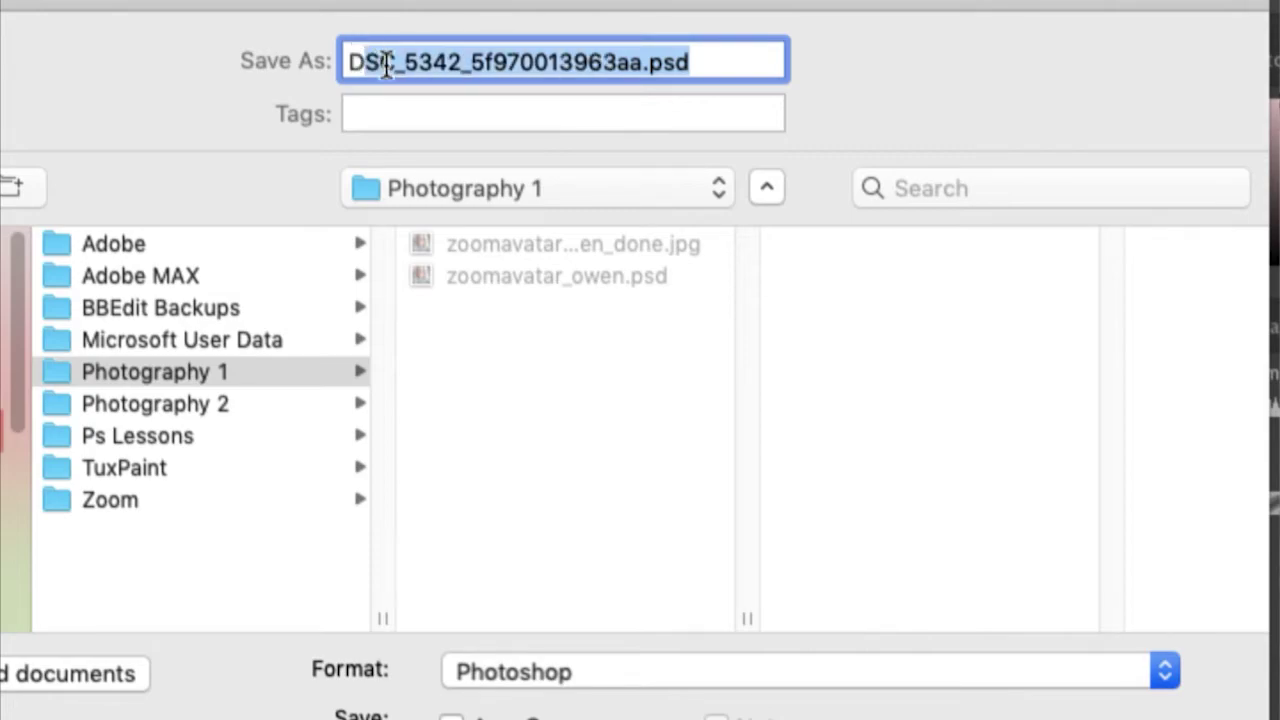
pyautogui.click(388, 60)
pyautogui.moveTo(642, 60); pyautogui.dragTo(303, 40)
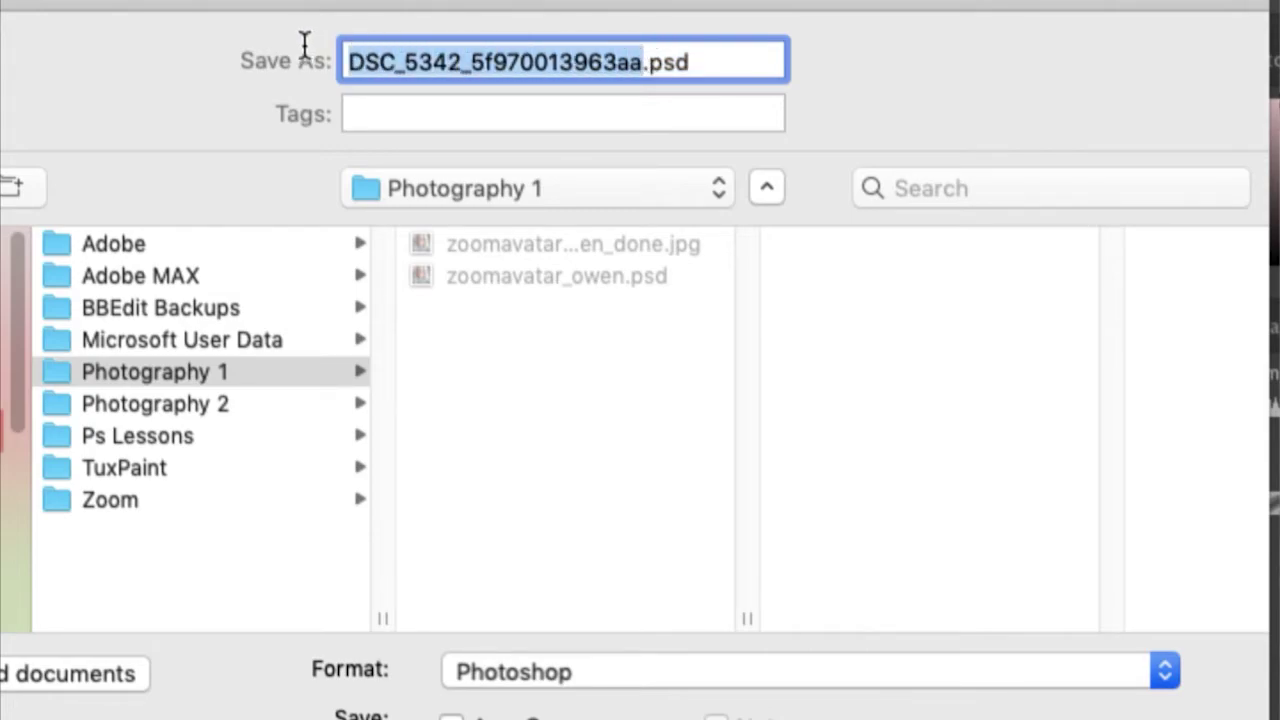
pyautogui.write('pspractice')
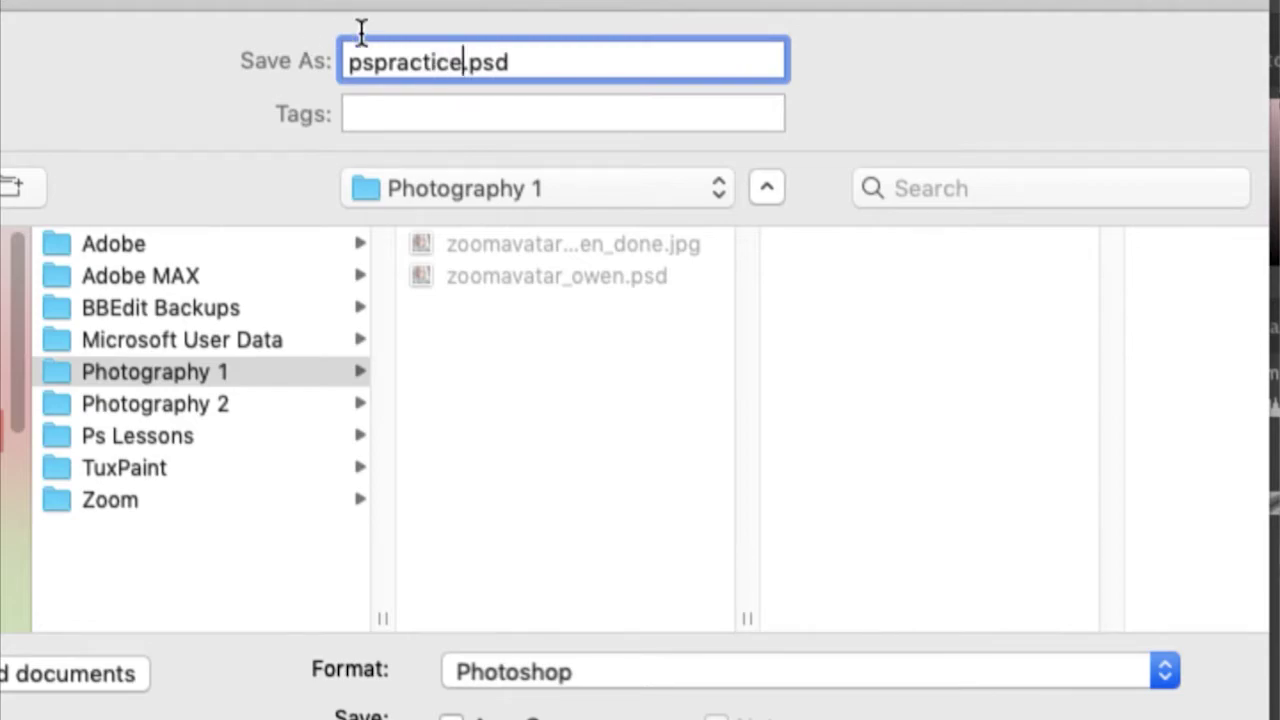
pyautogui.moveTo(463, 64); pyautogui.dragTo(508, 58)
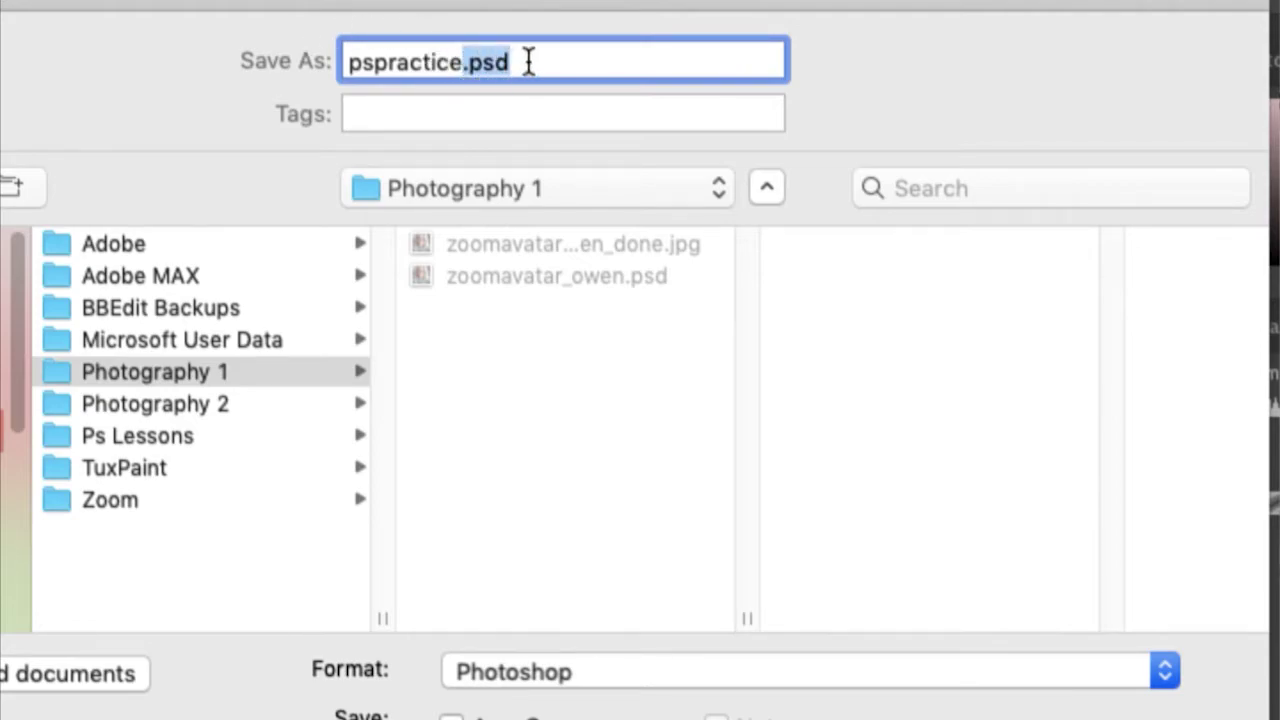
pyautogui.click(424, 62)
pyautogui.moveTo(465, 62); pyautogui.dragTo(536, 62)
# Save the image as pspractice.jpg in JPEG format, accepting quality 10 in JPEG Options
pyautogui.click(470, 672)
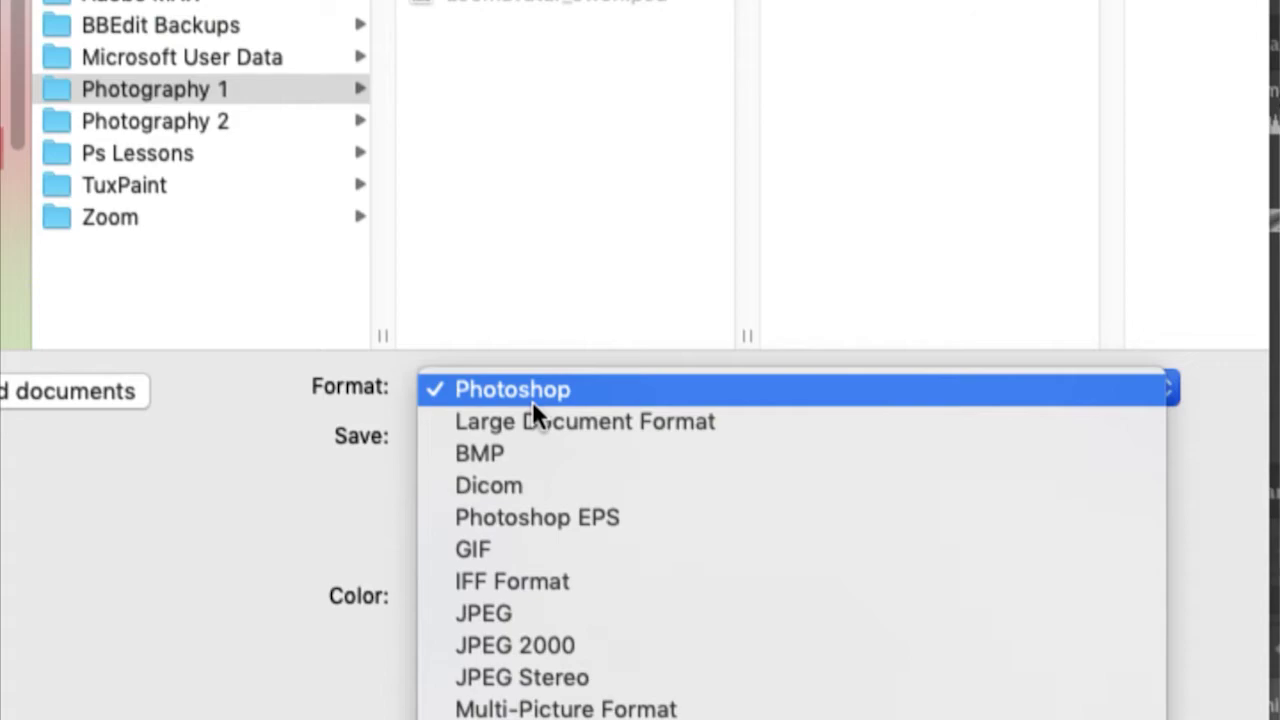
pyautogui.click(487, 612)
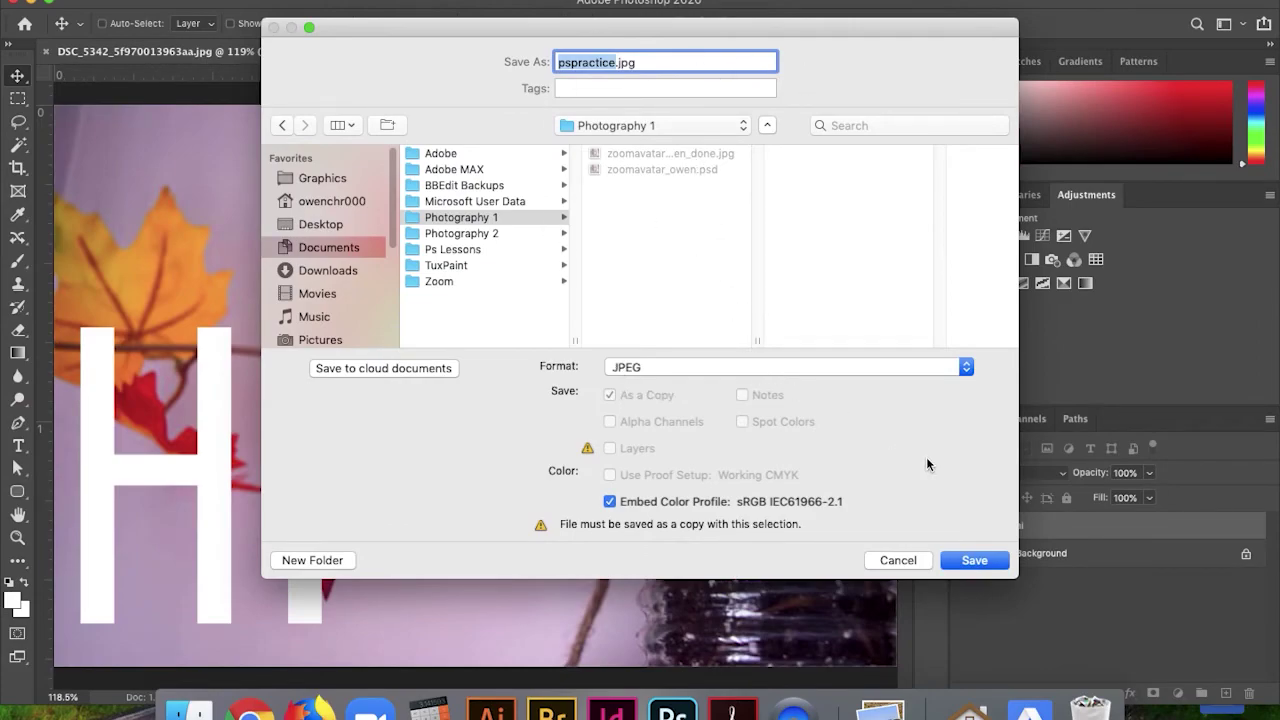
pyautogui.click(978, 562)
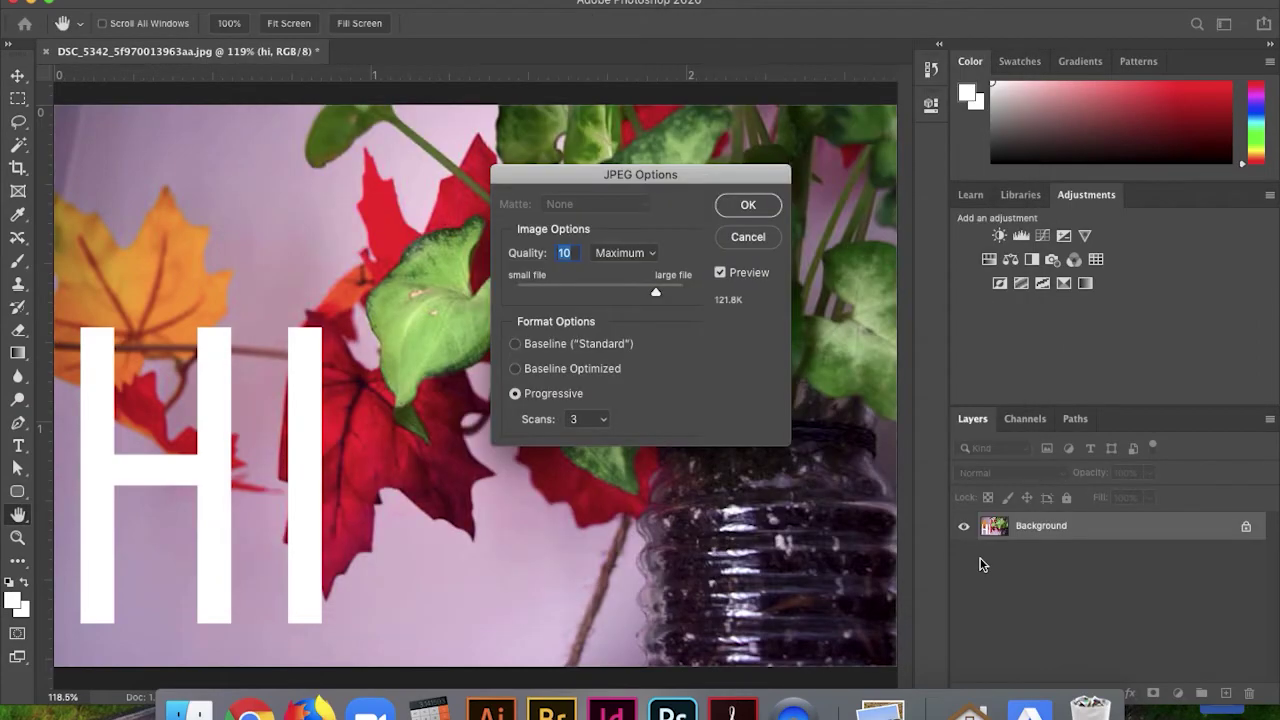
pyautogui.click(727, 206)
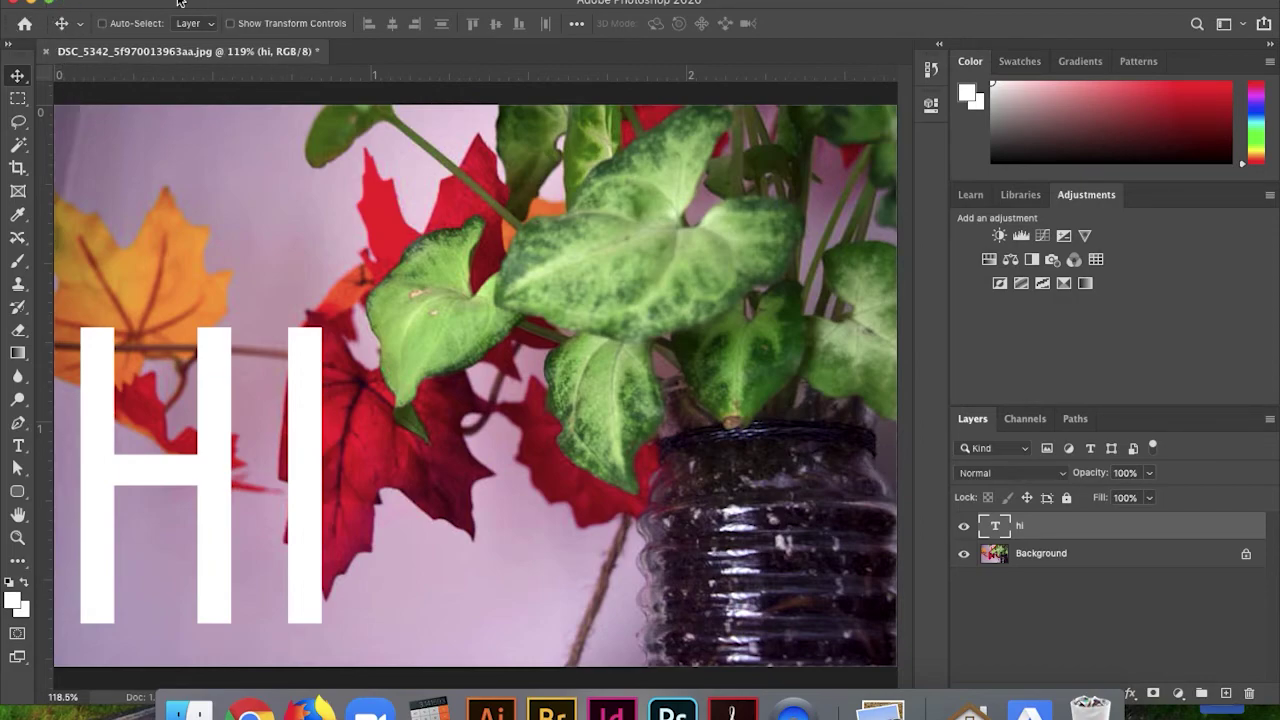
# In the browser, preview the Schoology course as a student member
pyautogui.press('super+Tab')
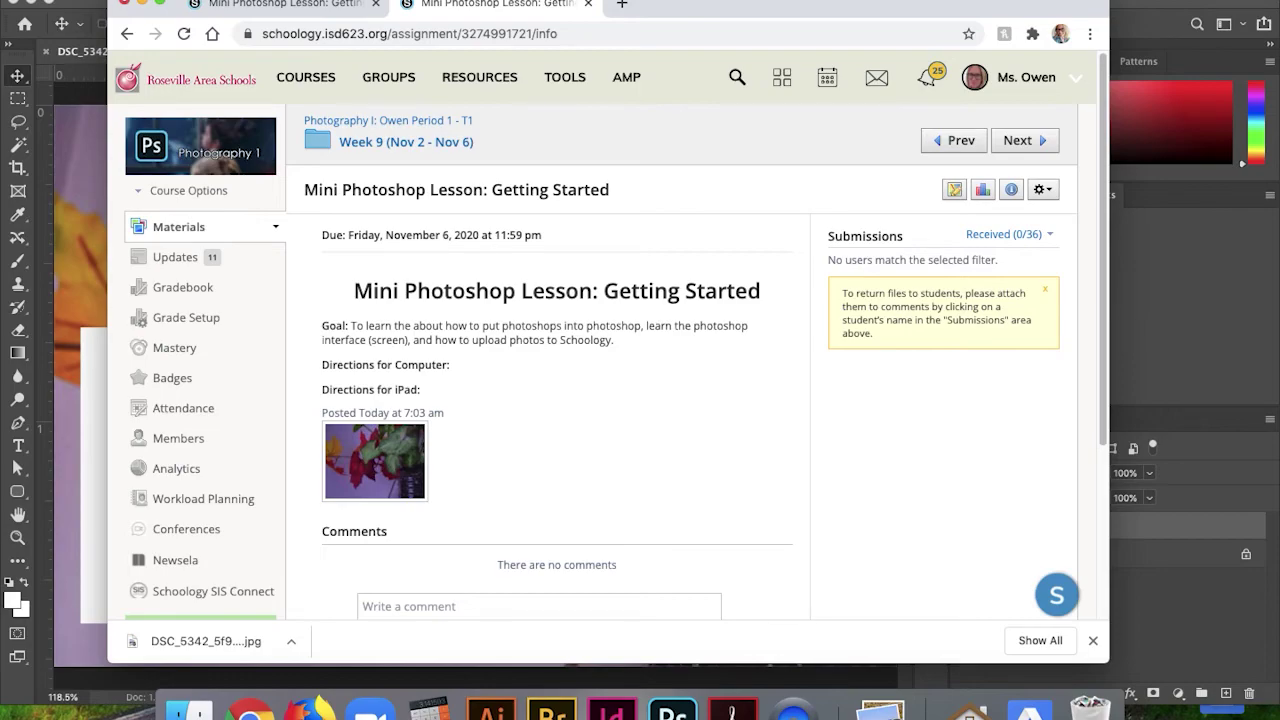
pyautogui.click(165, 191)
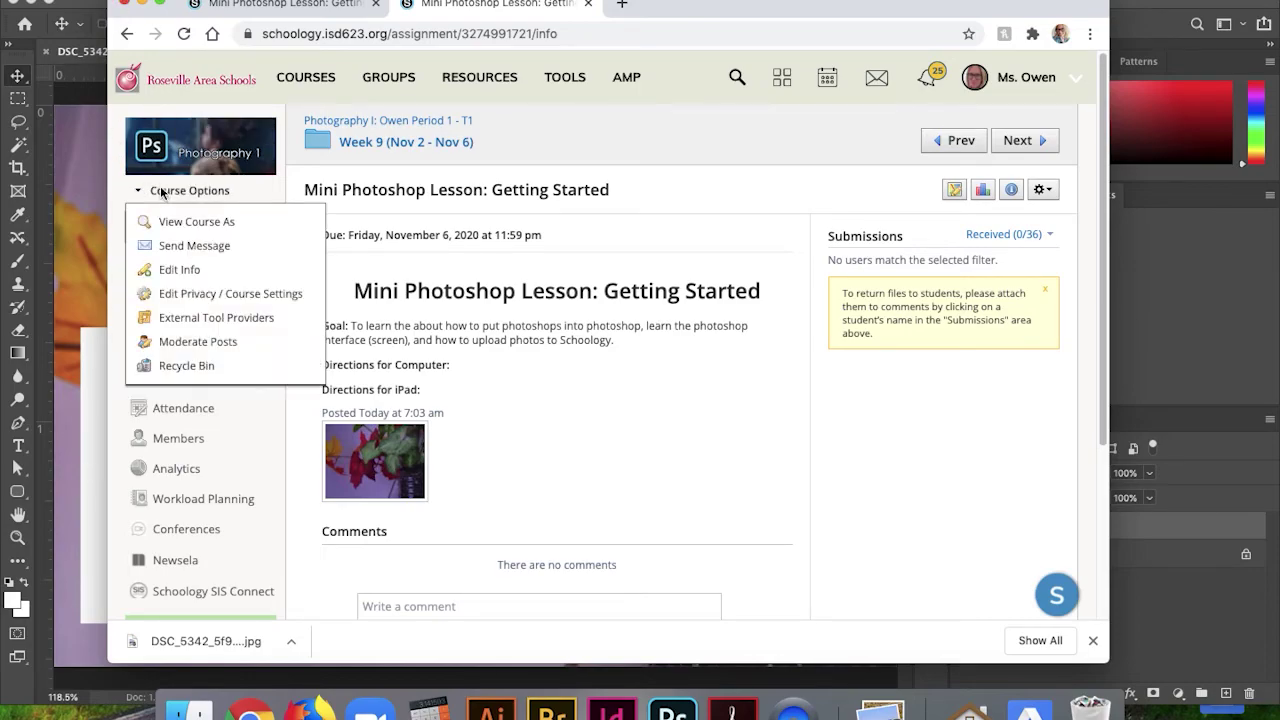
pyautogui.click(168, 223)
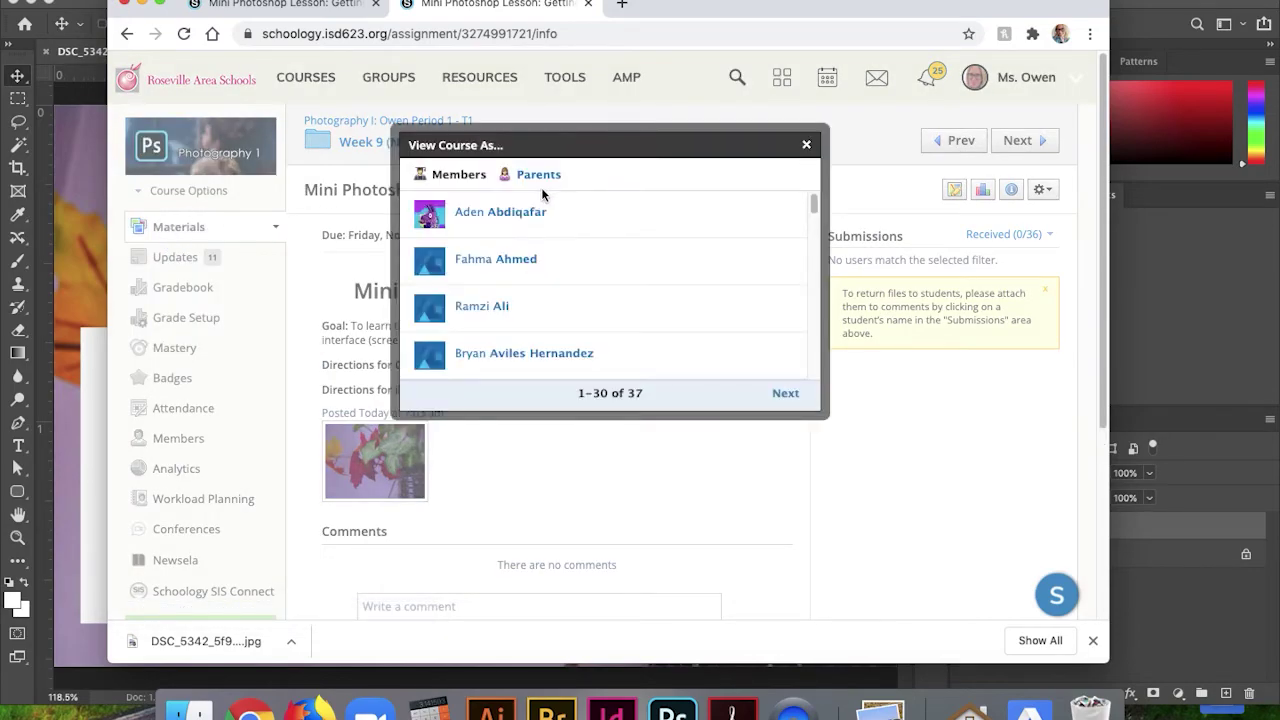
pyautogui.click(518, 228)
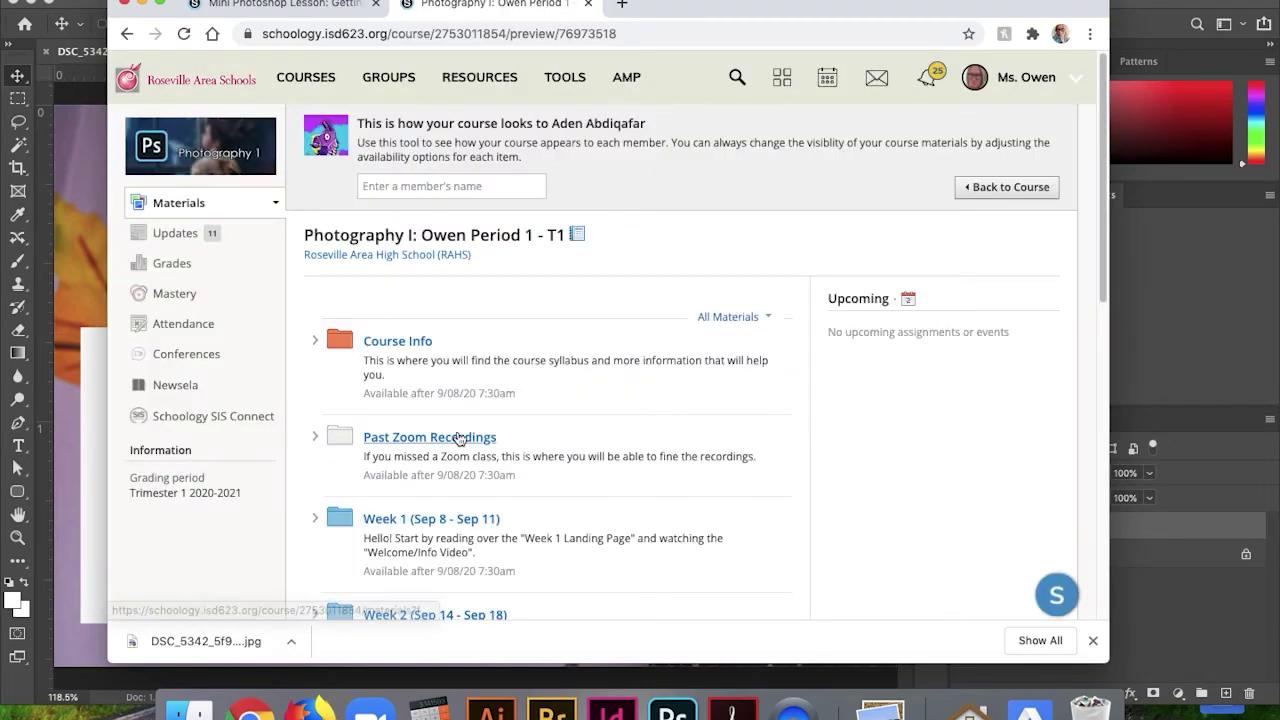
pyautogui.scroll(-6, 468, 435)
pyautogui.scroll(1, 320, 434)
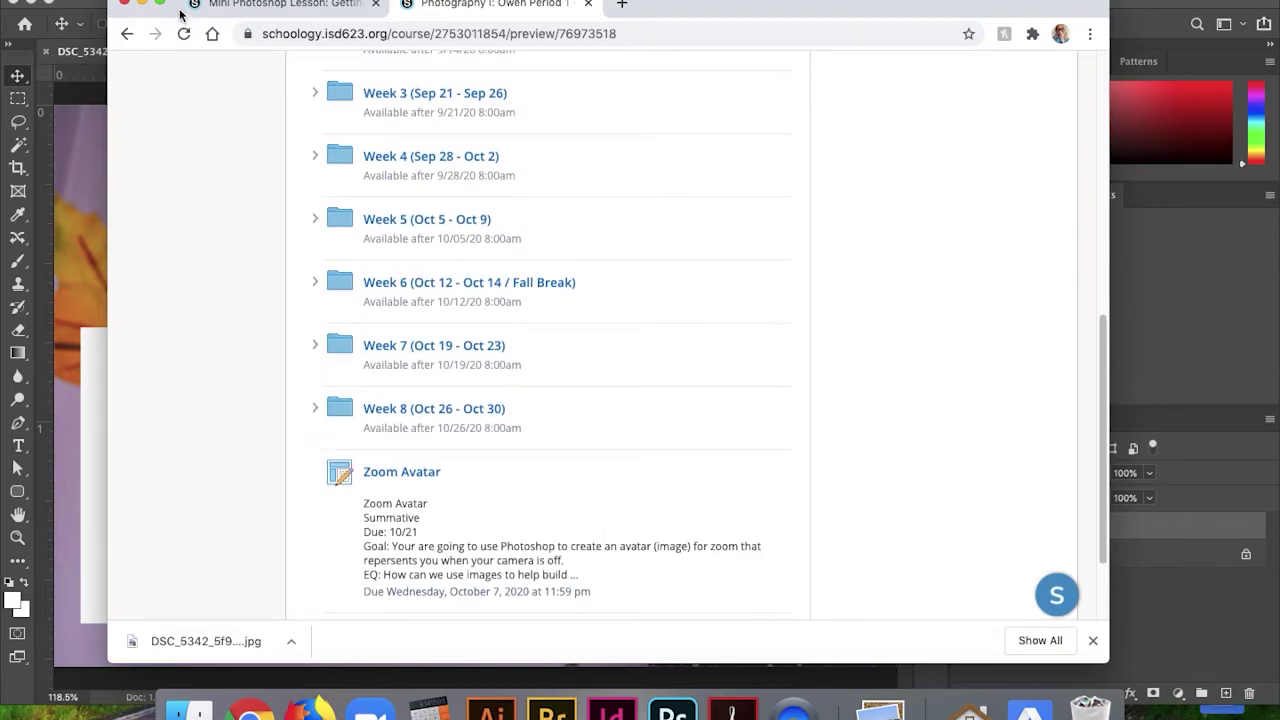
# Go back from the private-access page and close the Private Access Only tab
pyautogui.click(126, 34)
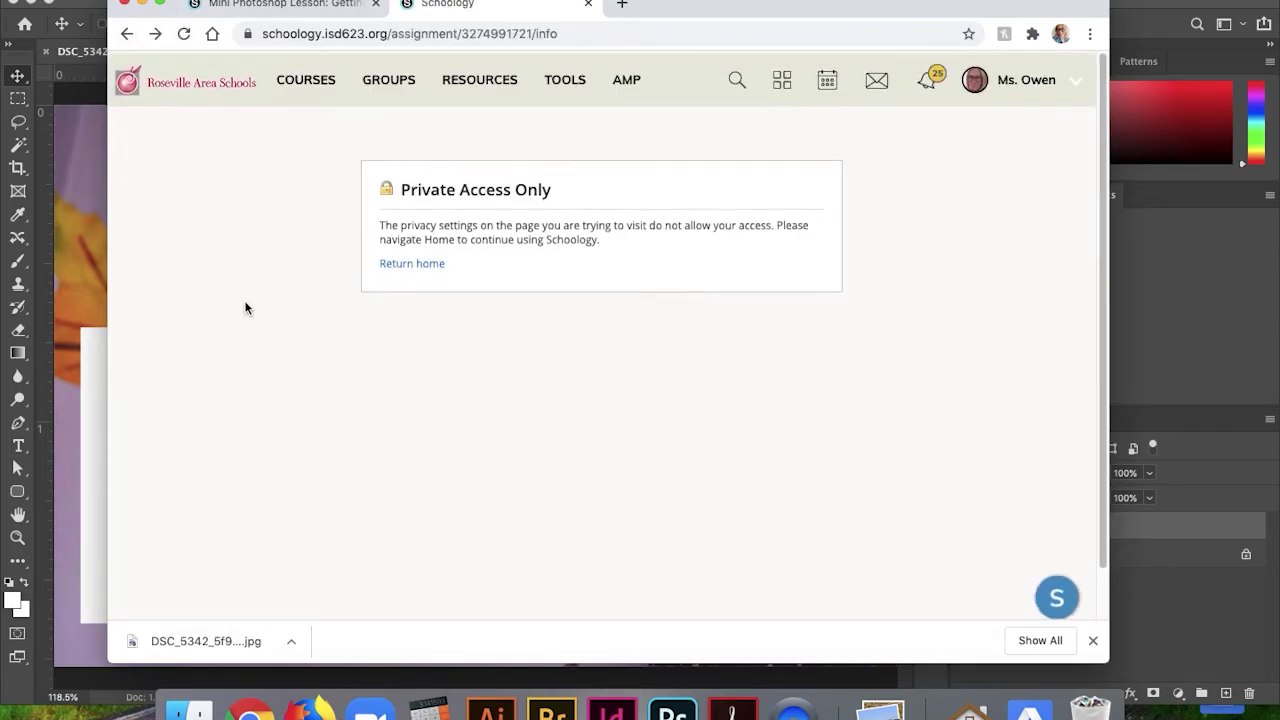
pyautogui.click(127, 34)
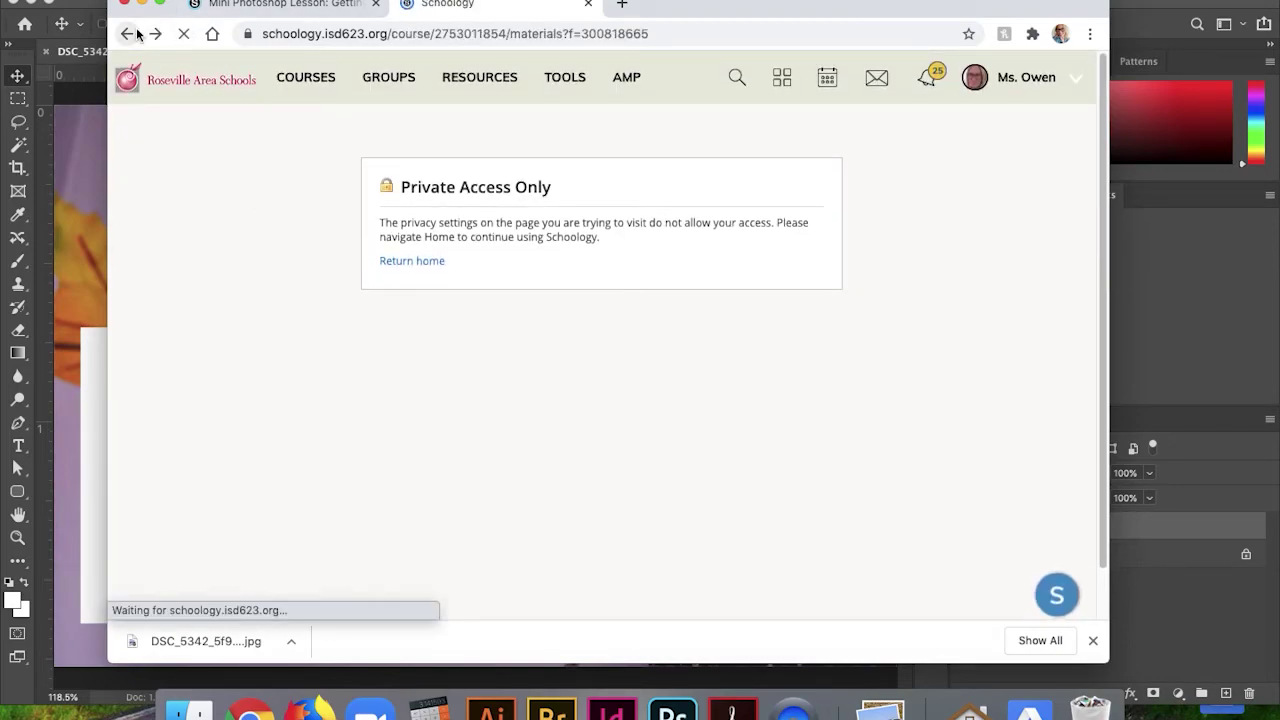
pyautogui.click(588, 4)
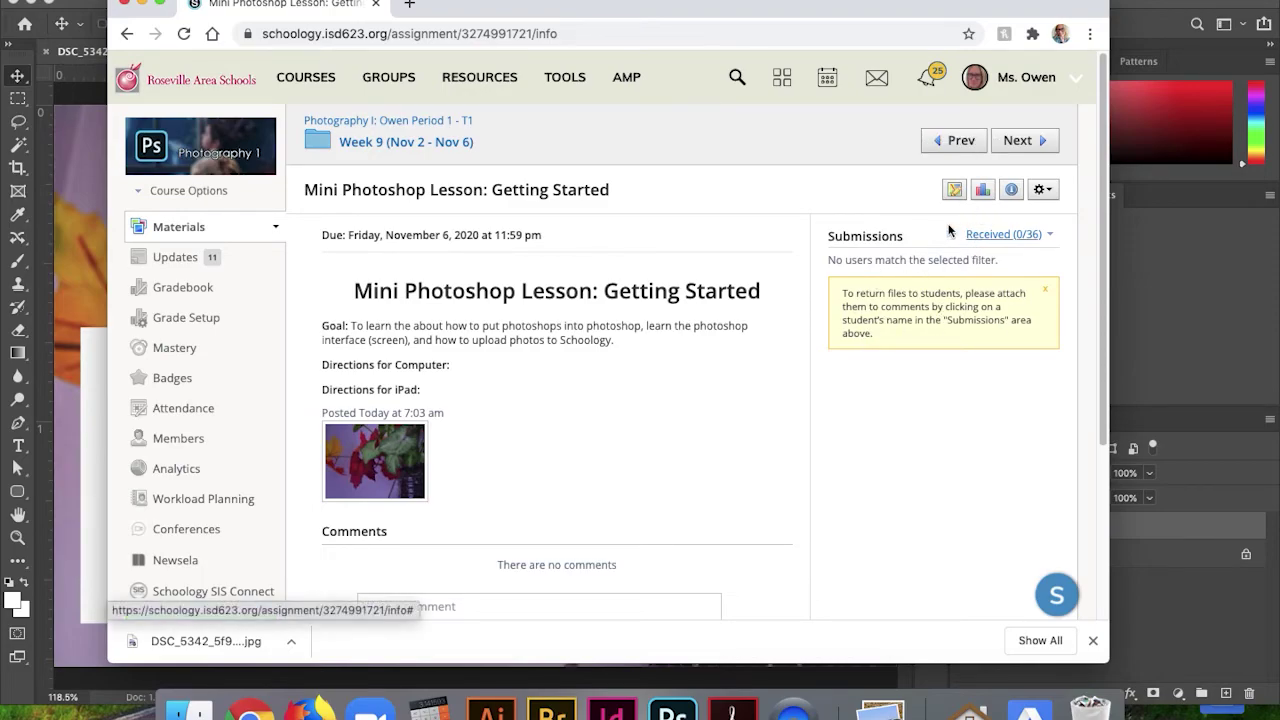
# Open My Courses from the COURSES menu in a new browser tab
pyautogui.click(387, 77)
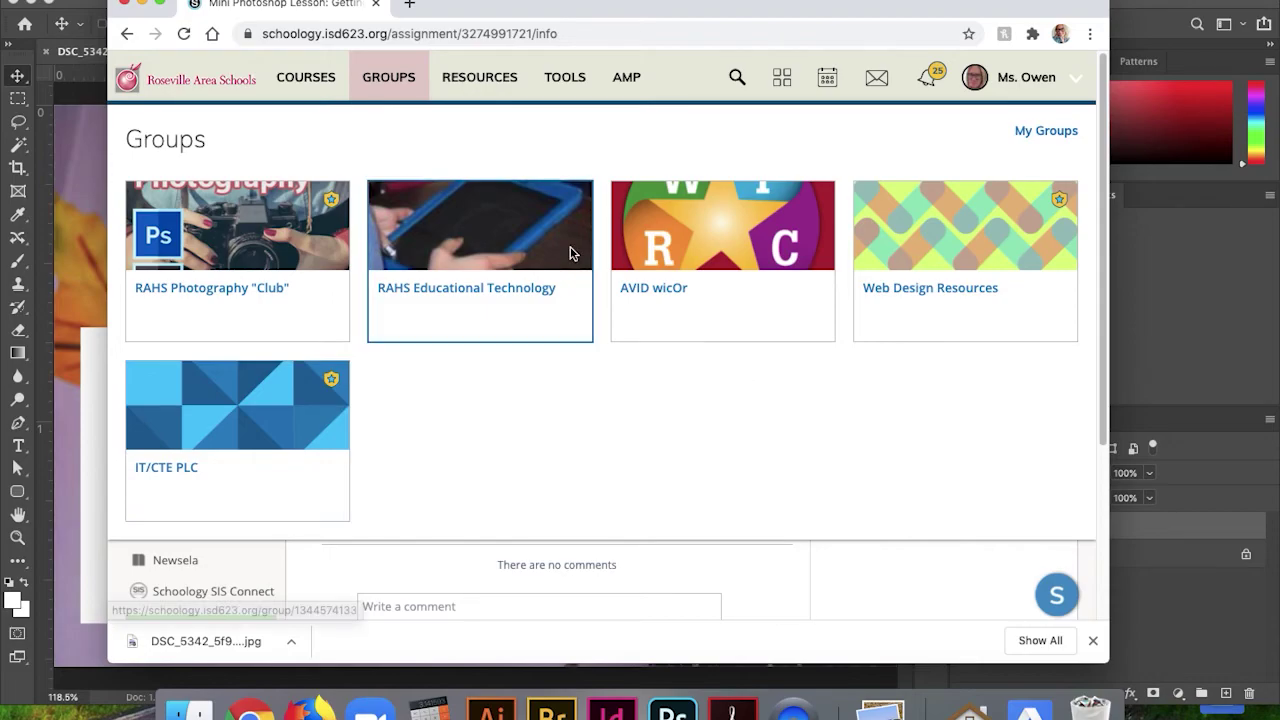
pyautogui.click(388, 77)
pyautogui.click(306, 77)
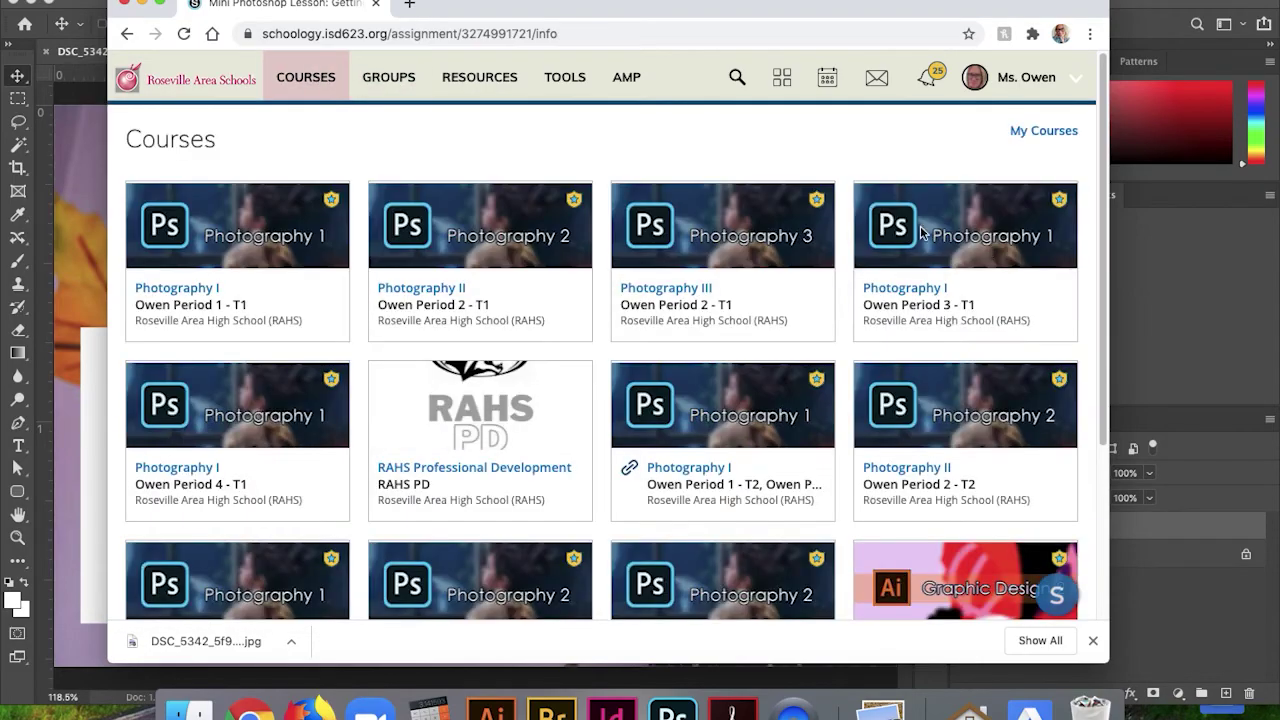
pyautogui.rightClick(1046, 134)
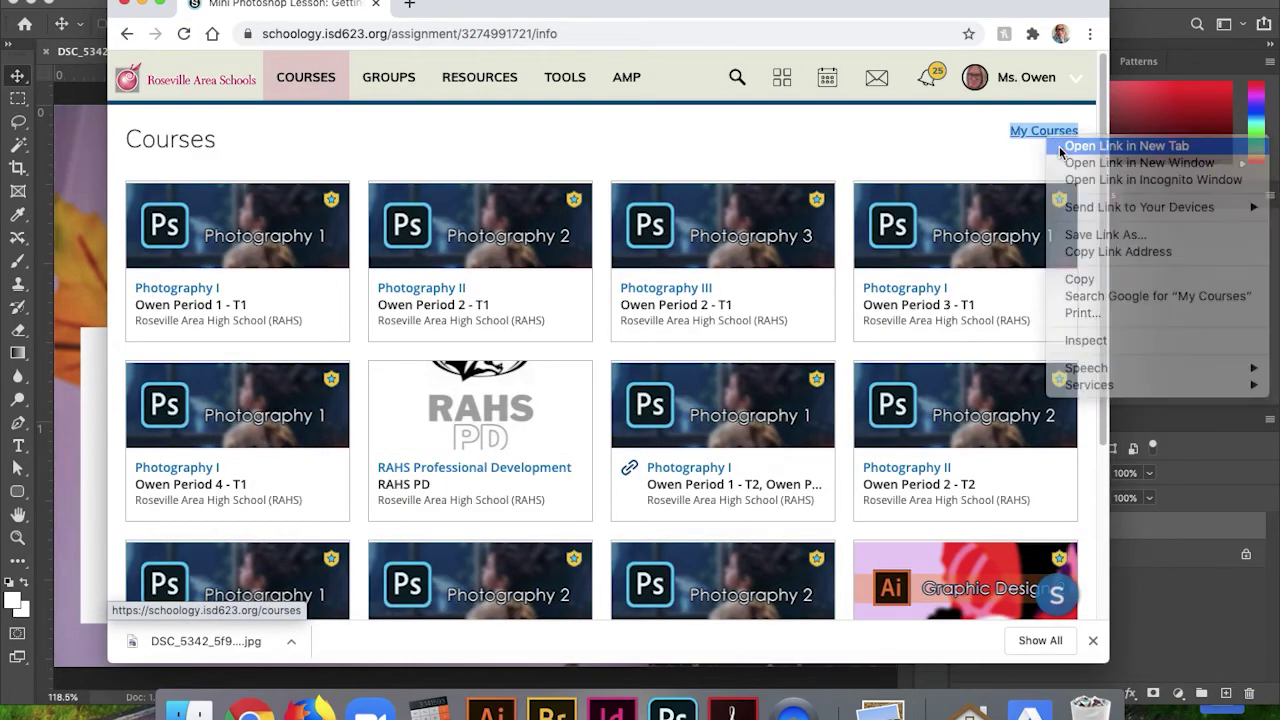
pyautogui.click(1059, 146)
pyautogui.click(303, 70)
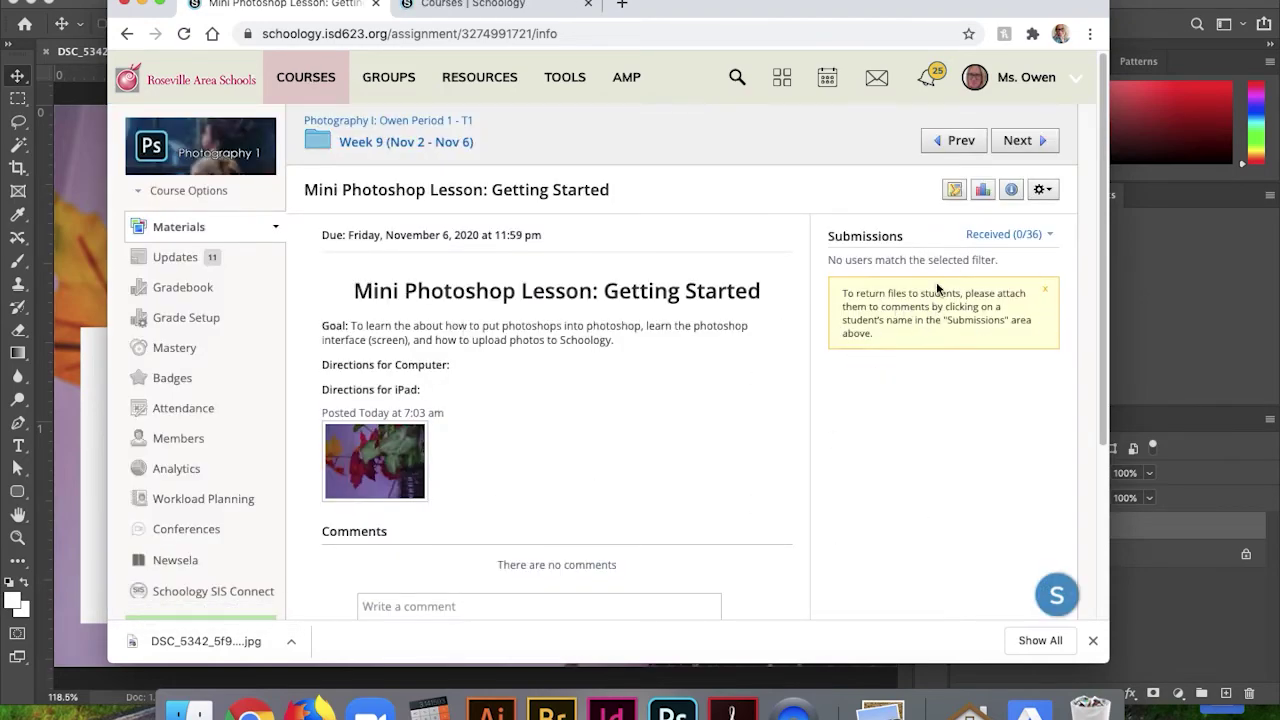
# In the new tab, open RAHS PD > First Week of School > Read Staff Handbook
pyautogui.click(465, 5)
pyautogui.scroll(-5, 349, 262)
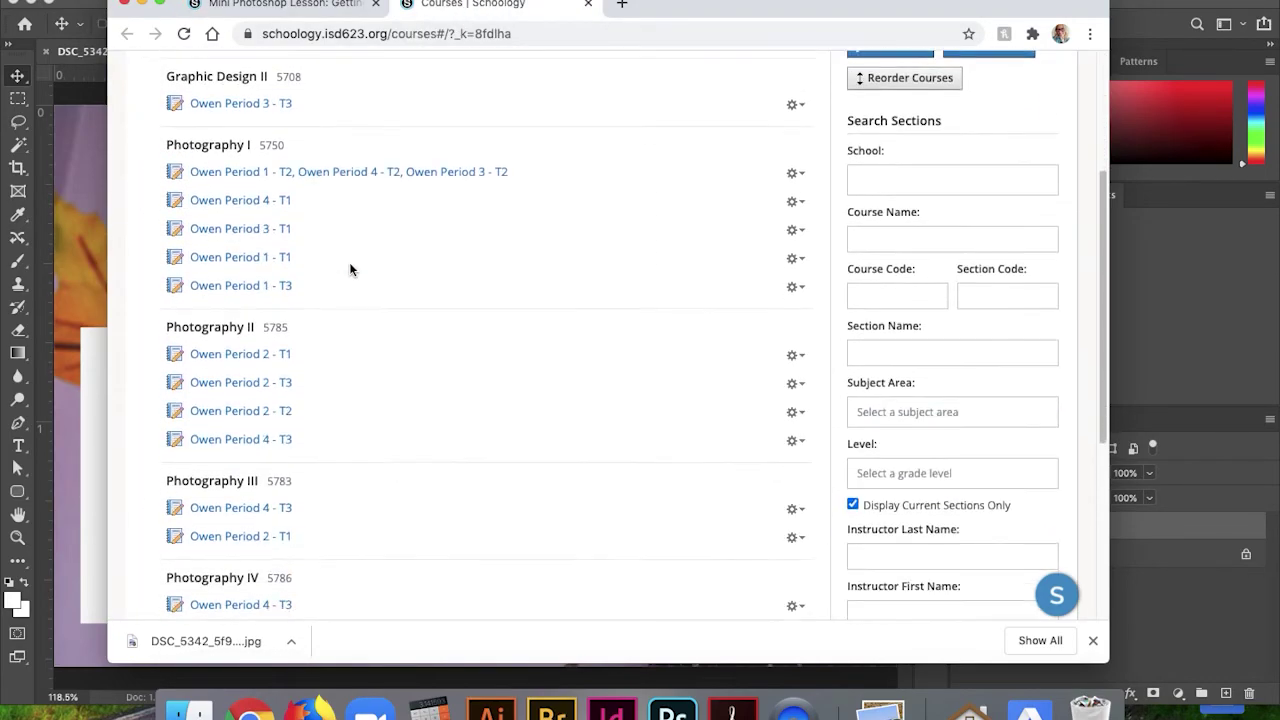
pyautogui.click(215, 490)
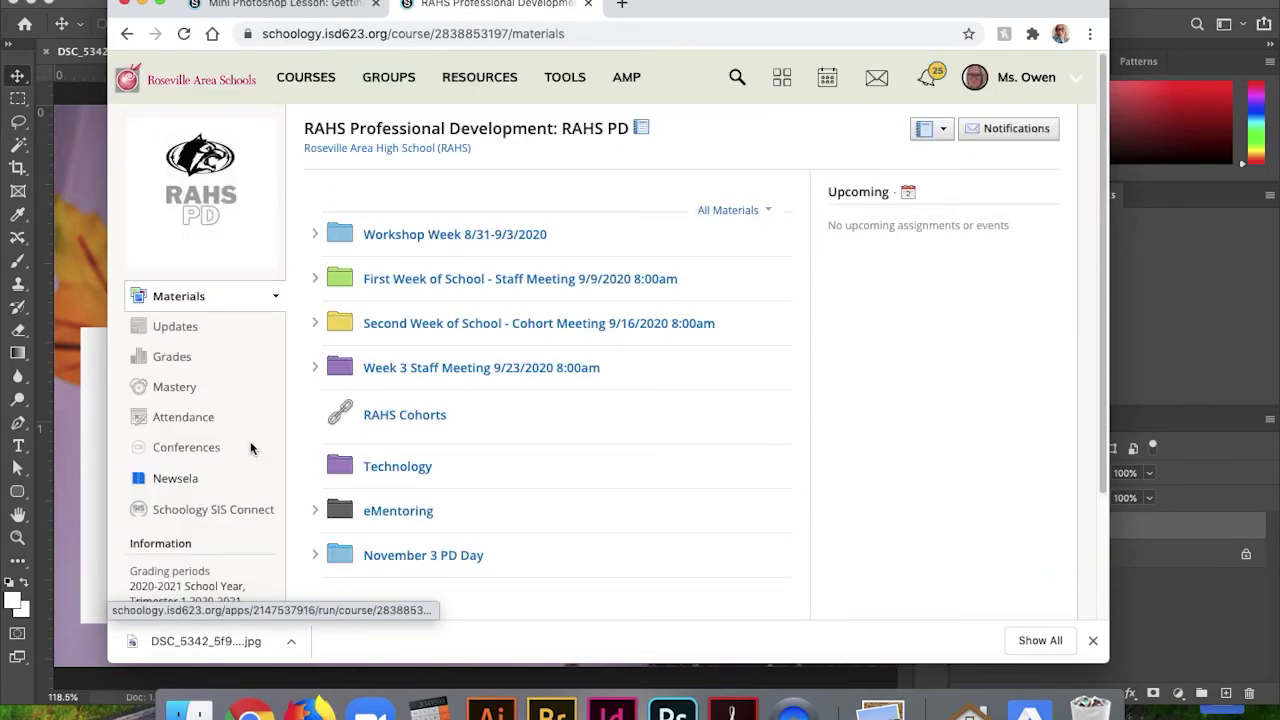
pyautogui.click(315, 280)
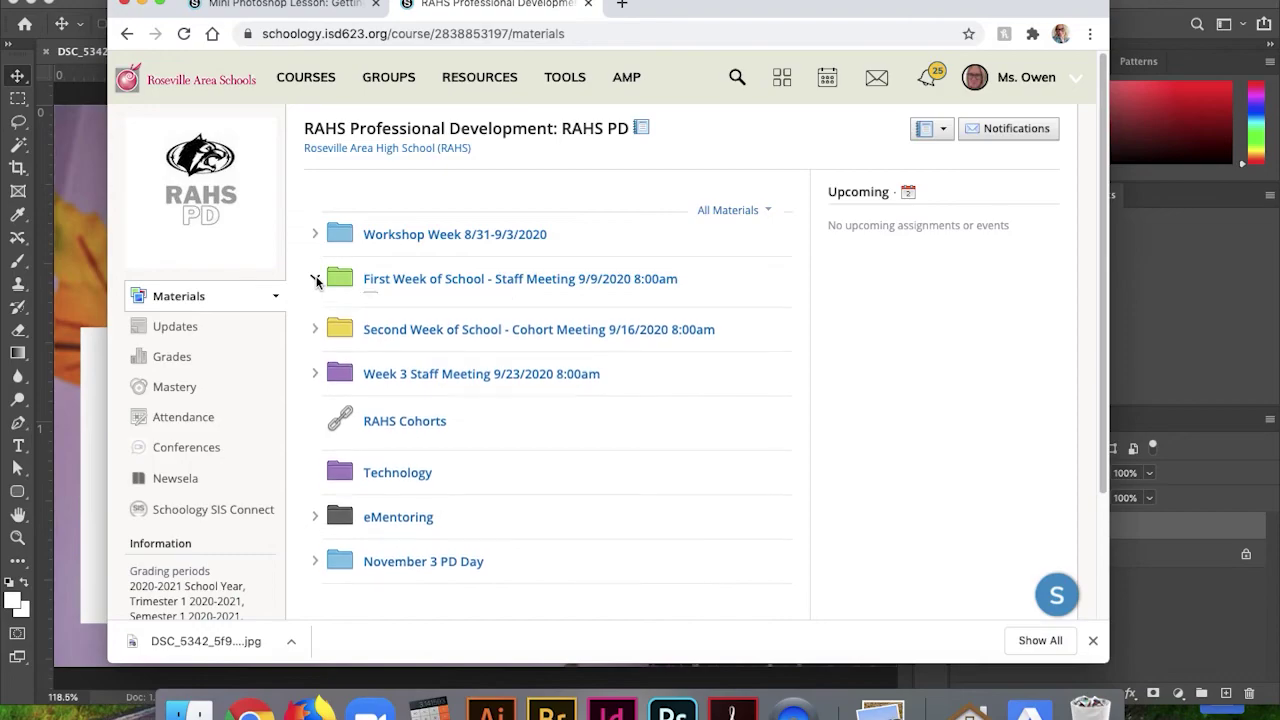
pyautogui.click(403, 308)
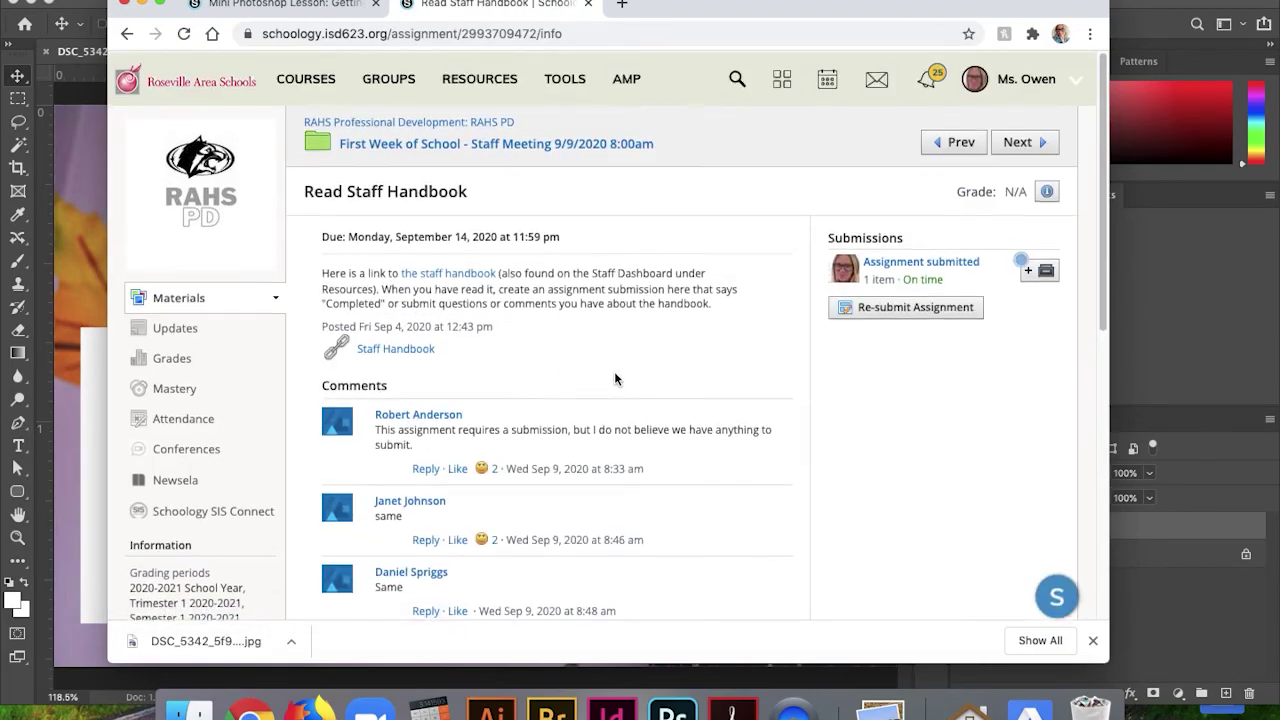
pyautogui.moveTo(908, 285)
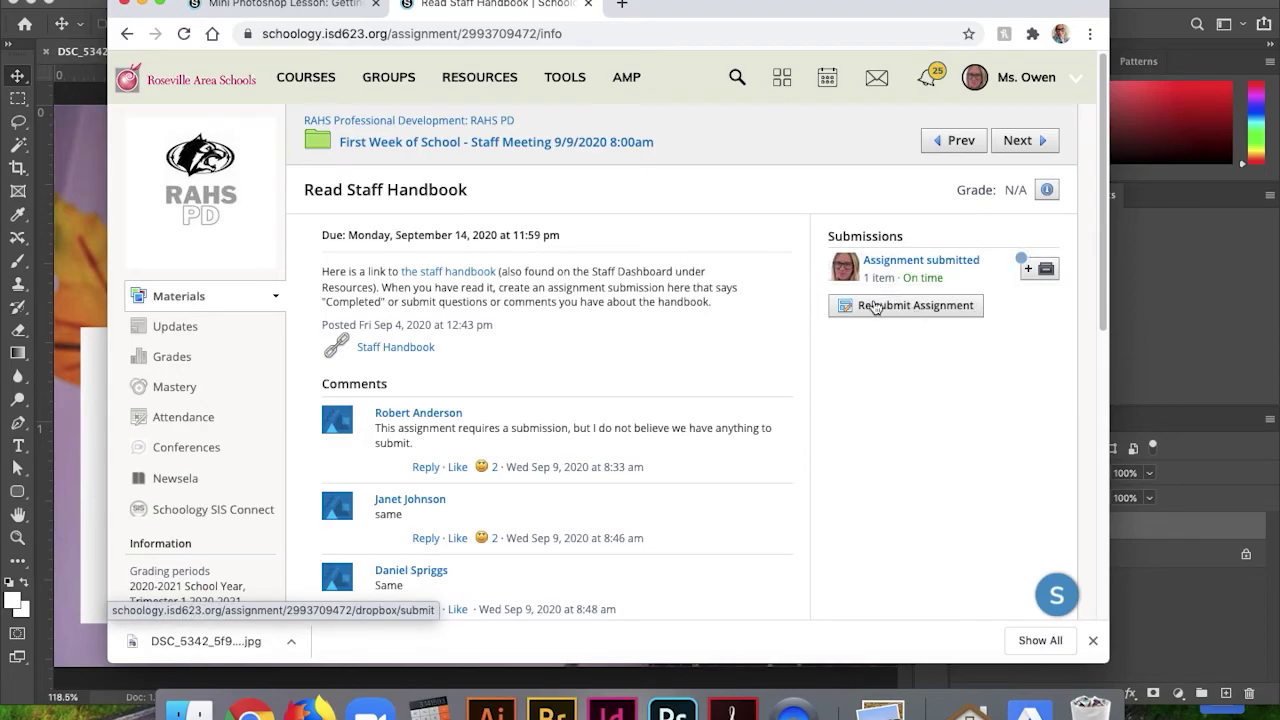
# Start a resubmission and upload pspractice.jpg from Documents > Photography 1
pyautogui.click(880, 310)
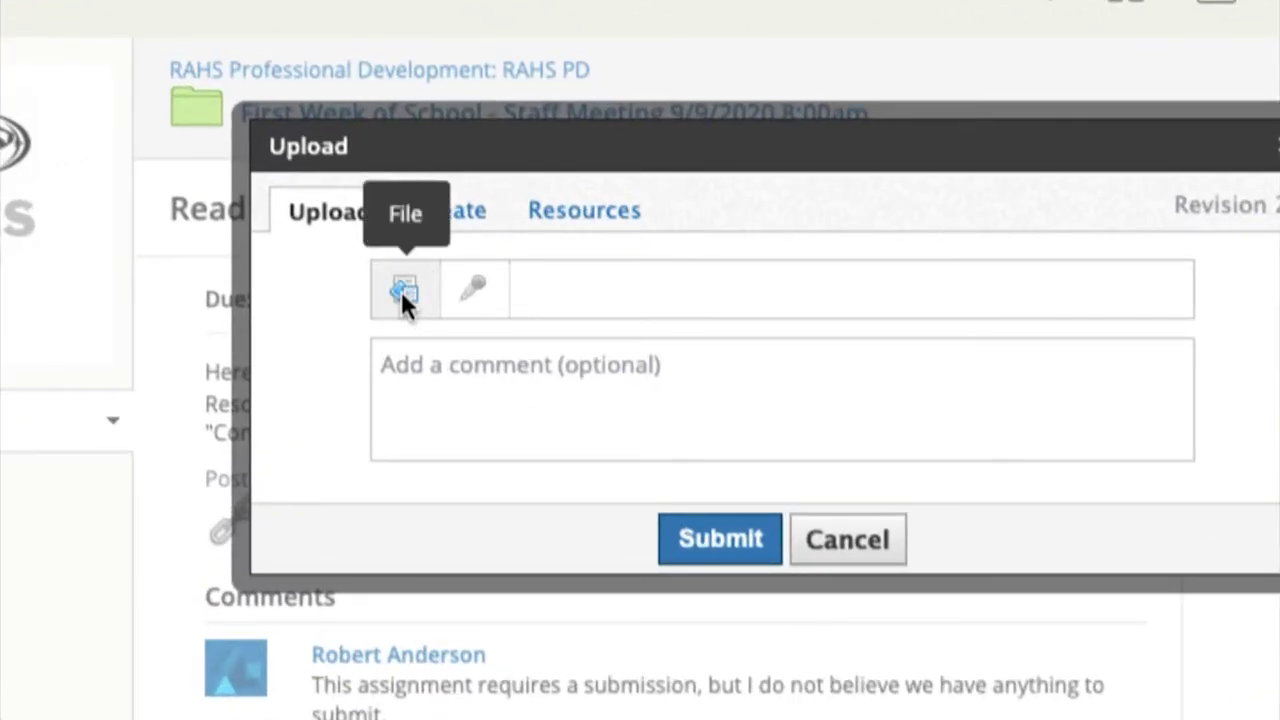
pyautogui.click(402, 294)
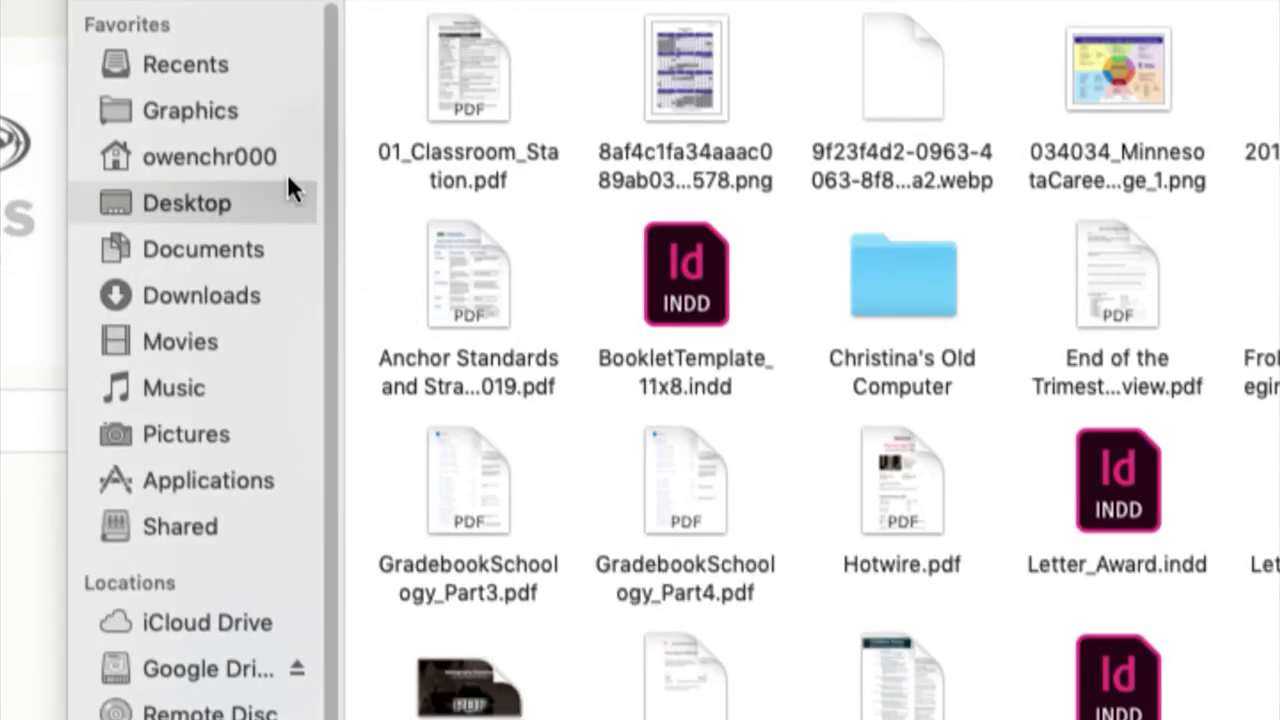
pyautogui.click(199, 256)
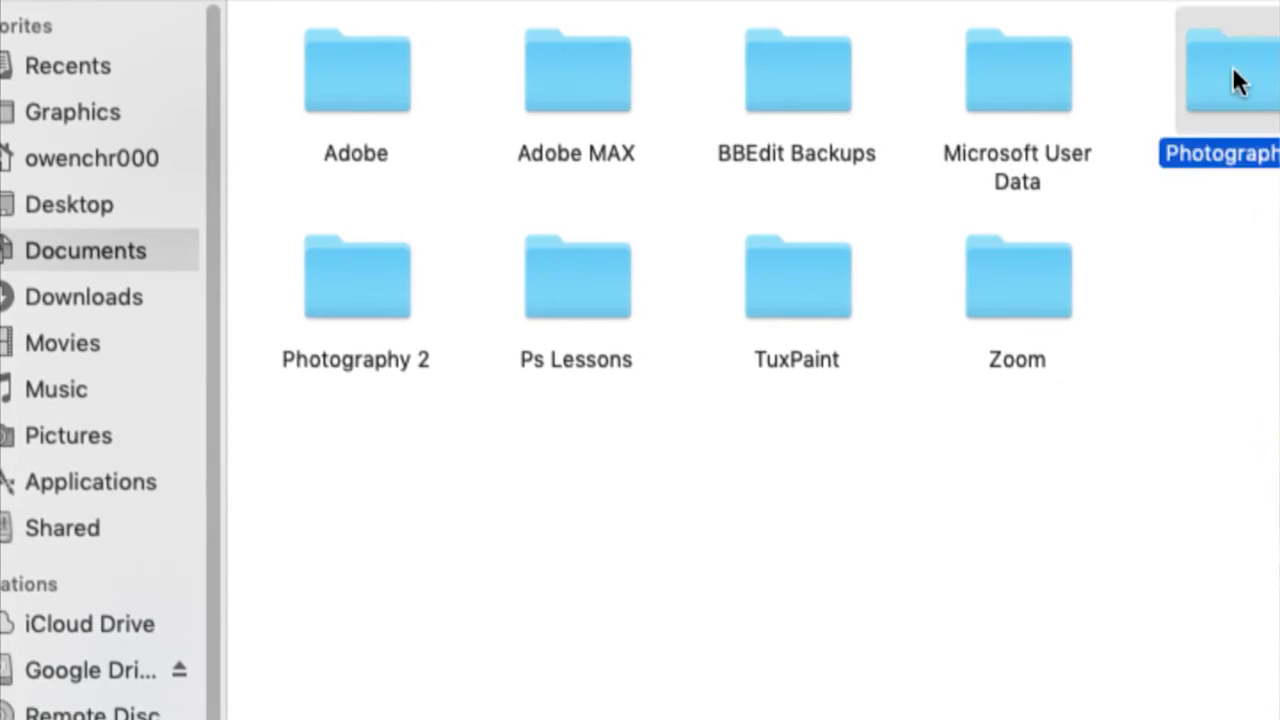
pyautogui.doubleClick(1157, 77)
pyautogui.click(336, 78)
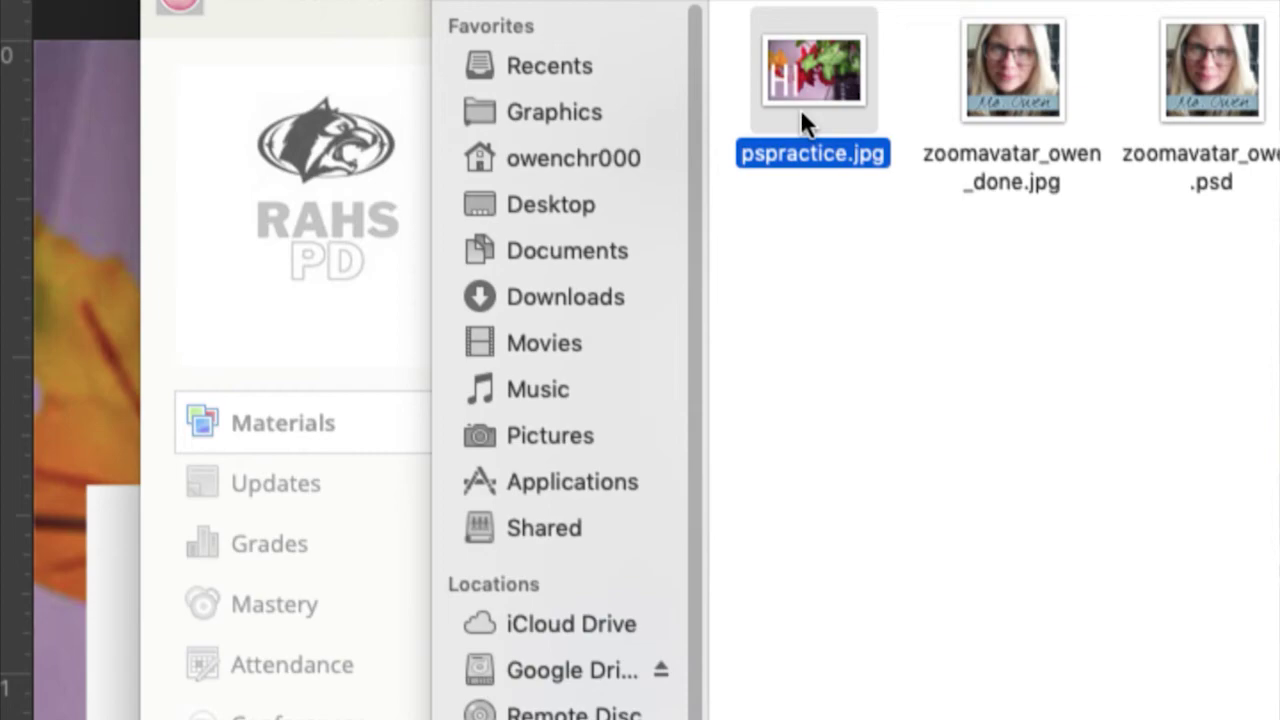
pyautogui.click(588, 300)
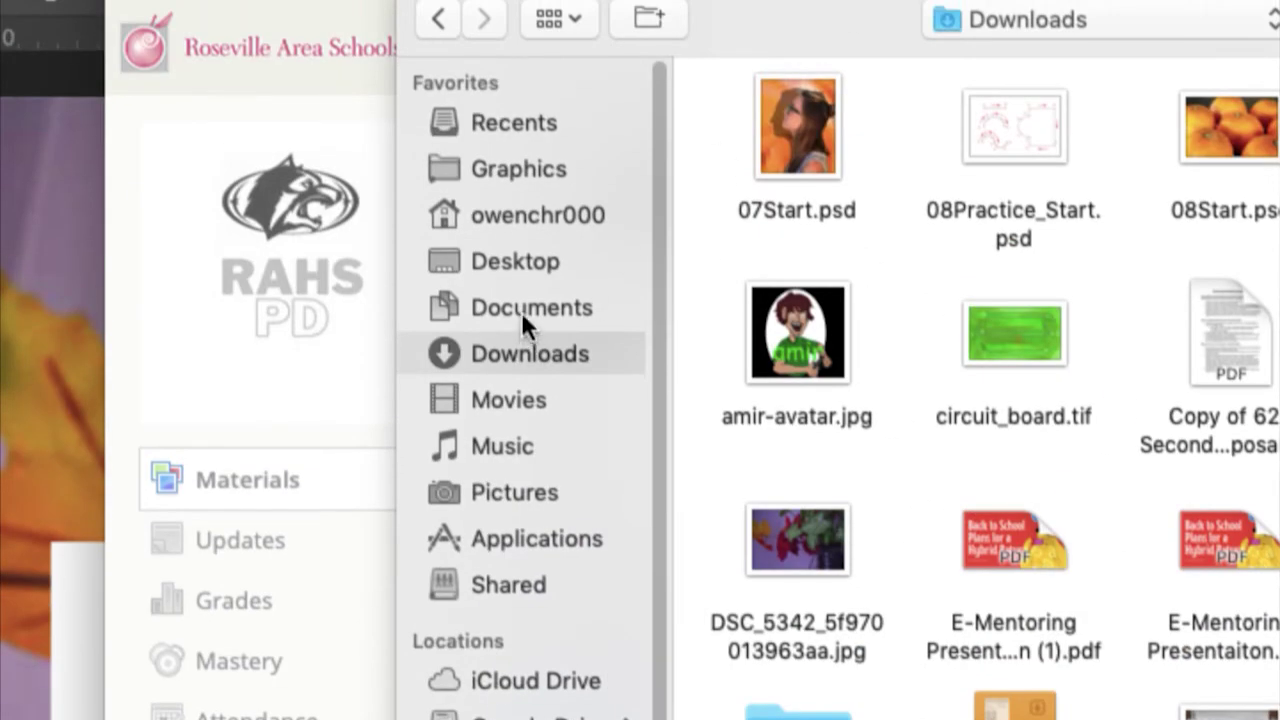
pyautogui.click(521, 135)
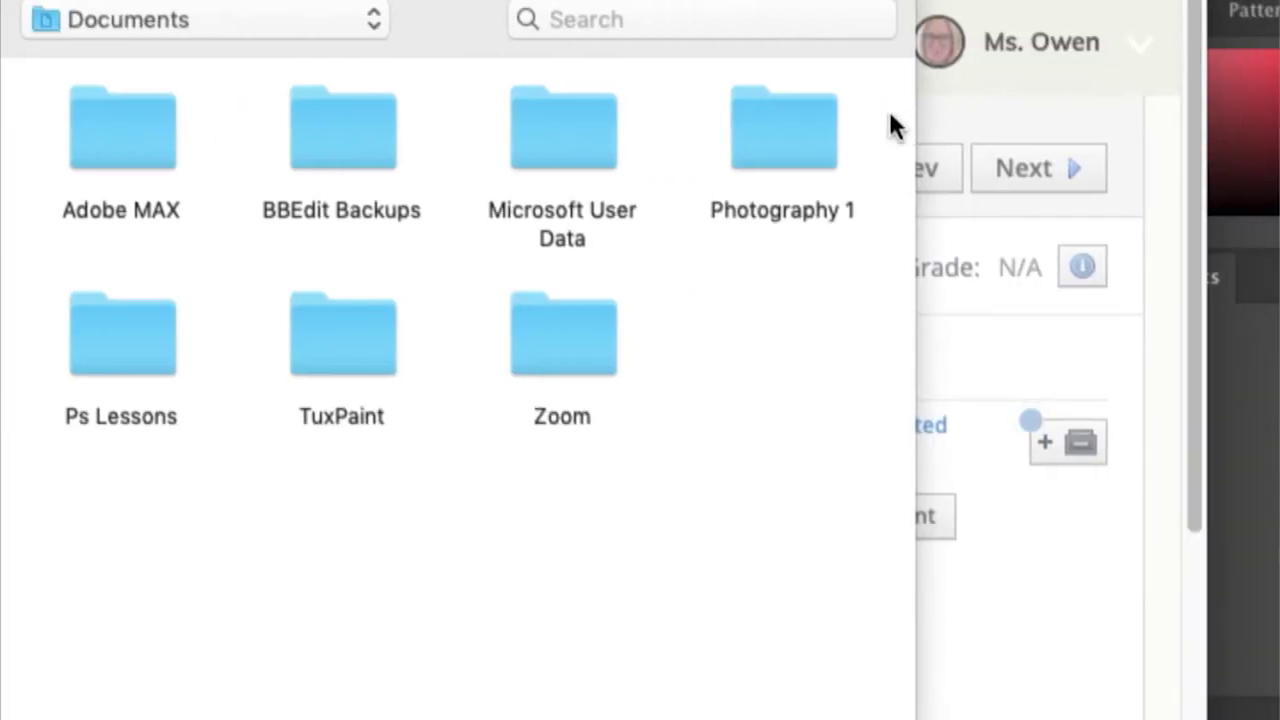
pyautogui.doubleClick(757, 131)
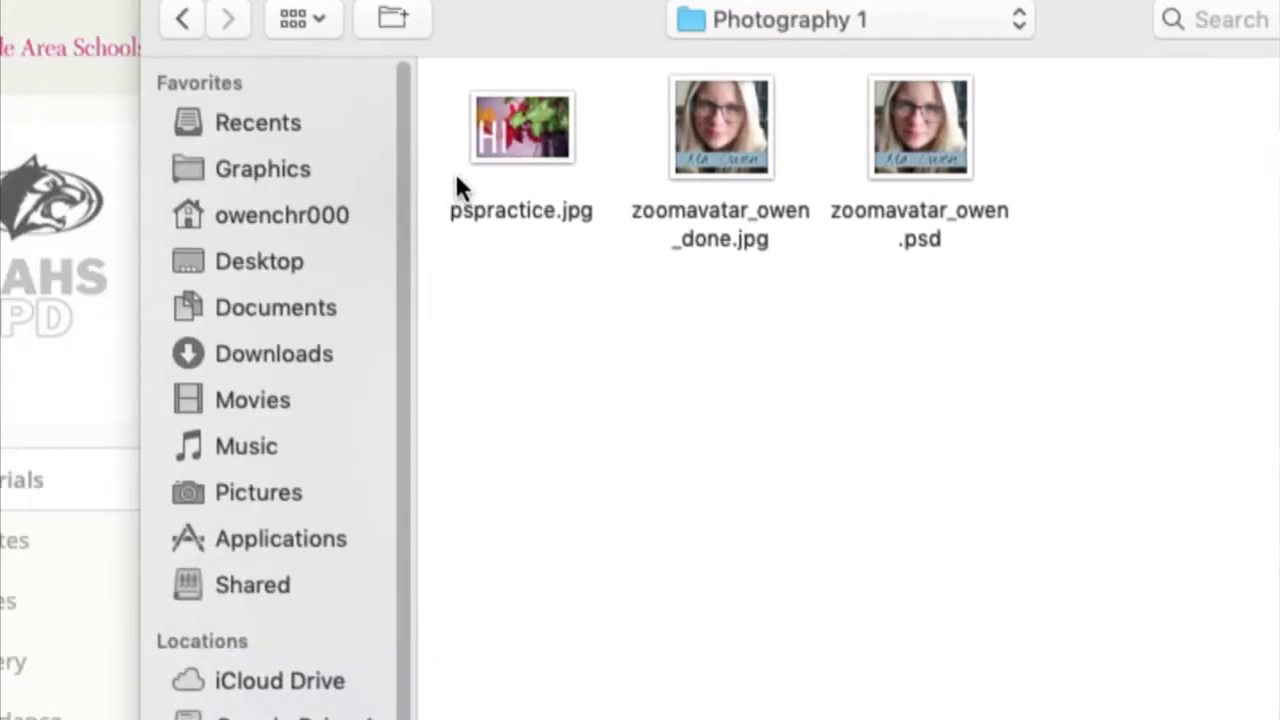
pyautogui.doubleClick(493, 125)
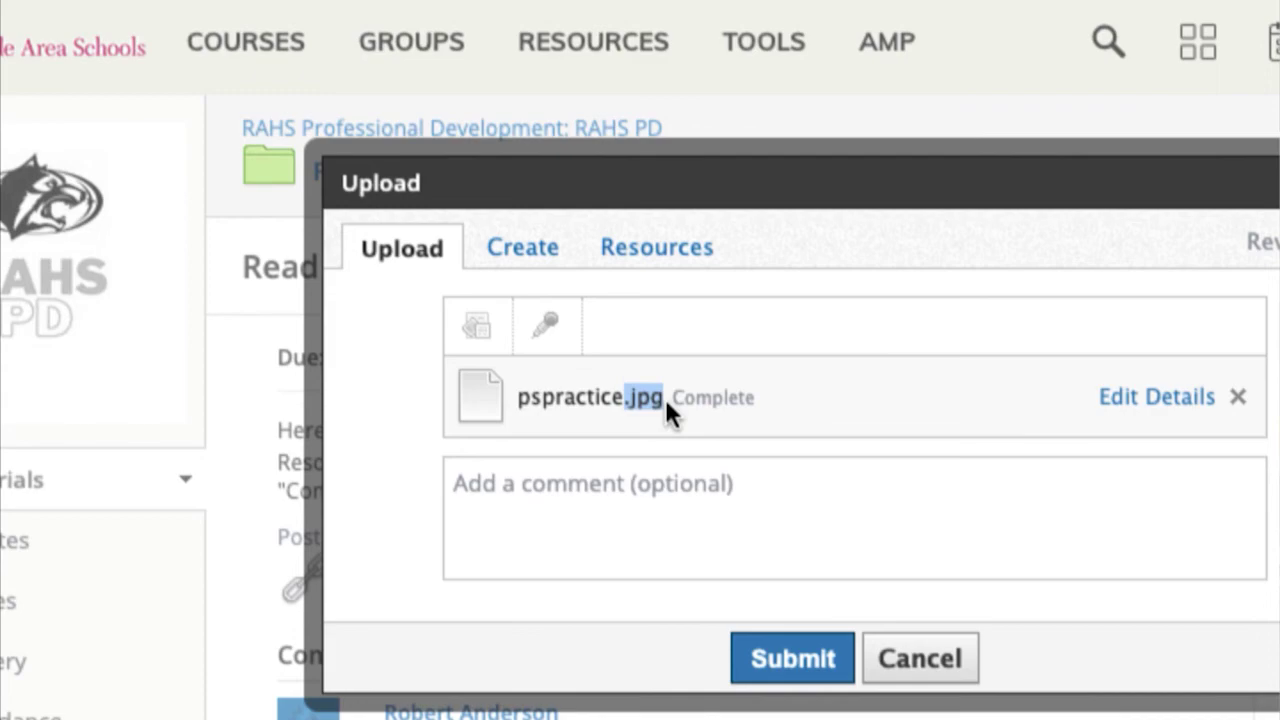
# Submit the uploaded pspractice.jpg as a new revision
pyautogui.click(705, 505)
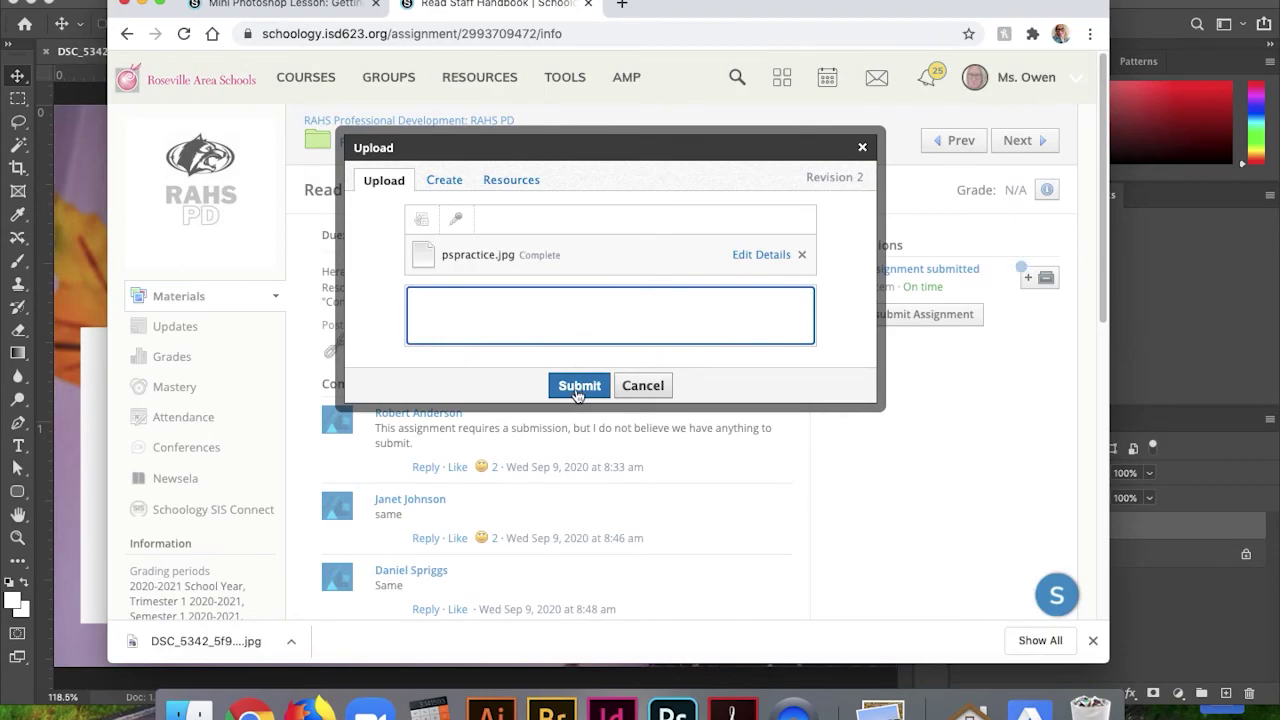
pyautogui.click(579, 394)
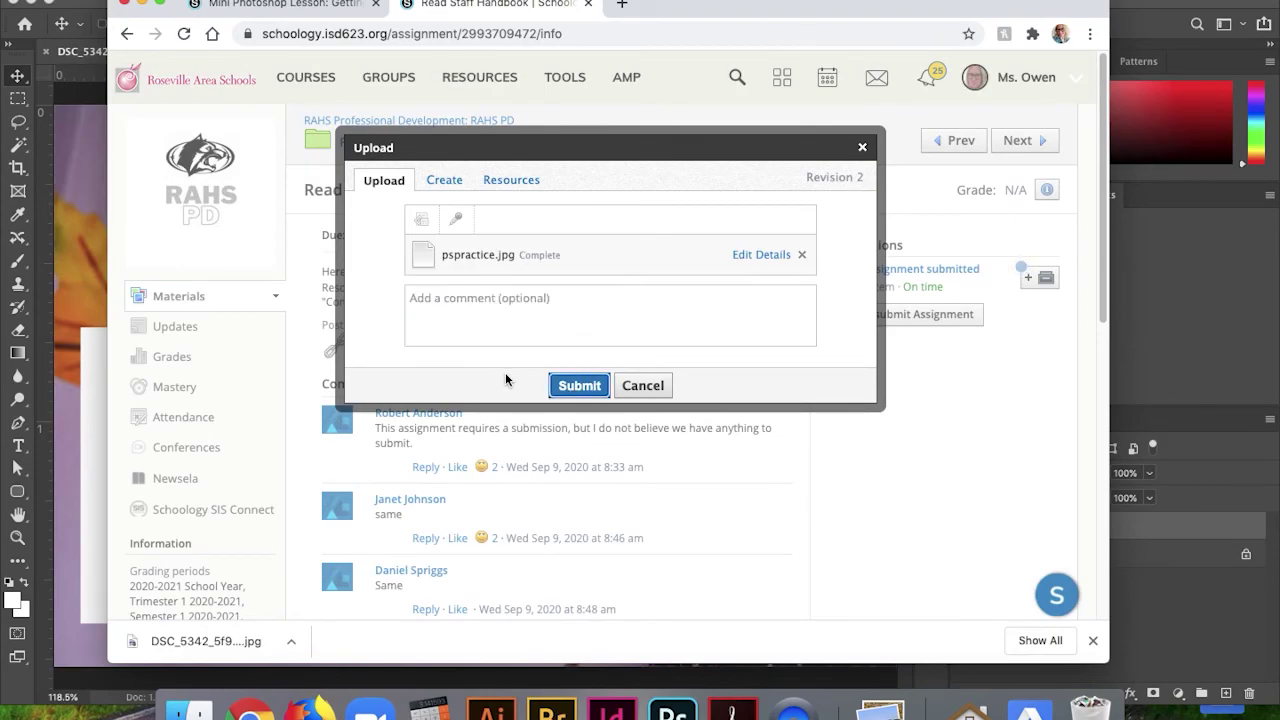
pyautogui.click(575, 393)
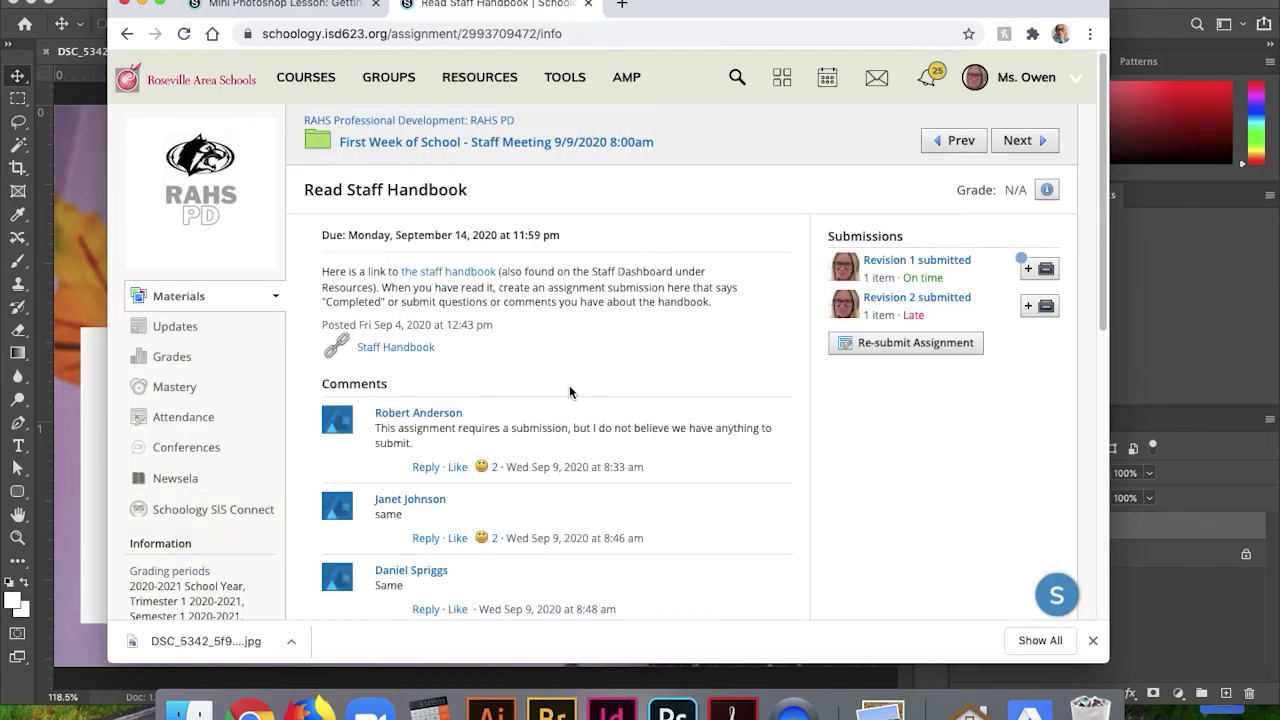
# On Revision 2, post the comment 'Using this as a way to show students how to submit - sorry and hi!' and close the viewer
pyautogui.click(963, 299)
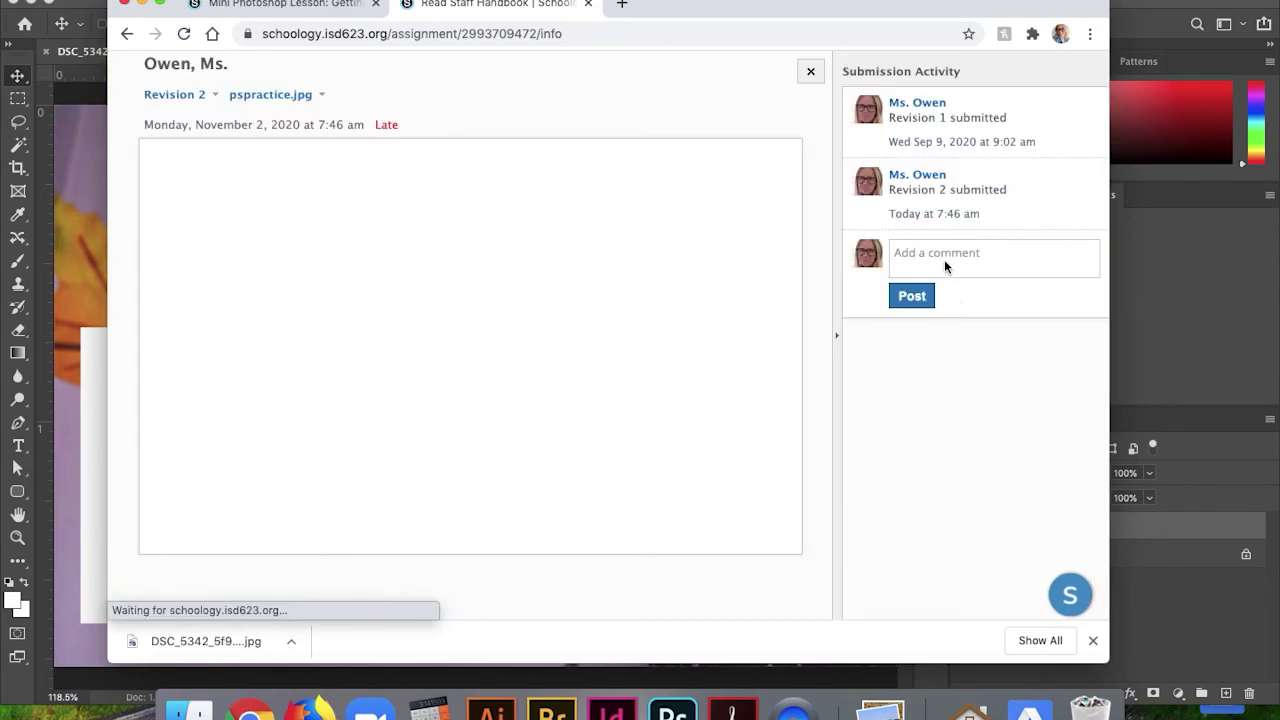
pyautogui.click(944, 260)
pyautogui.write('Using this')
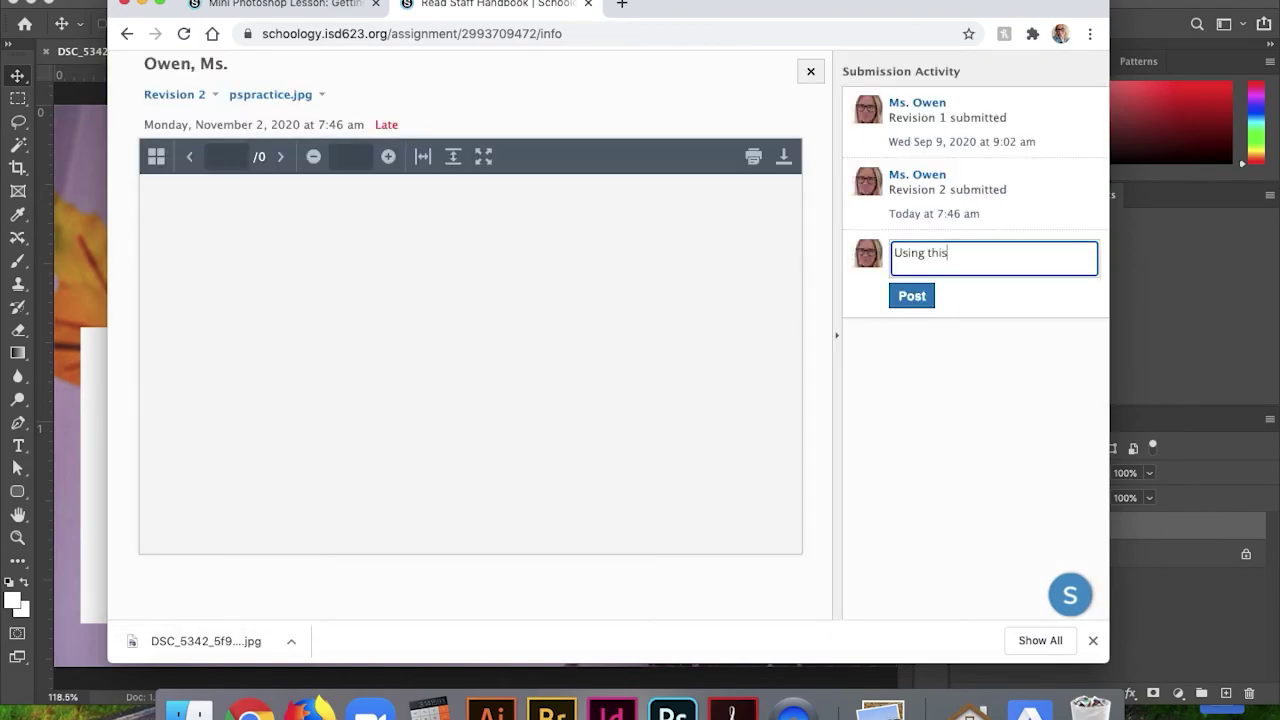
pyautogui.write(' as a way to sho')
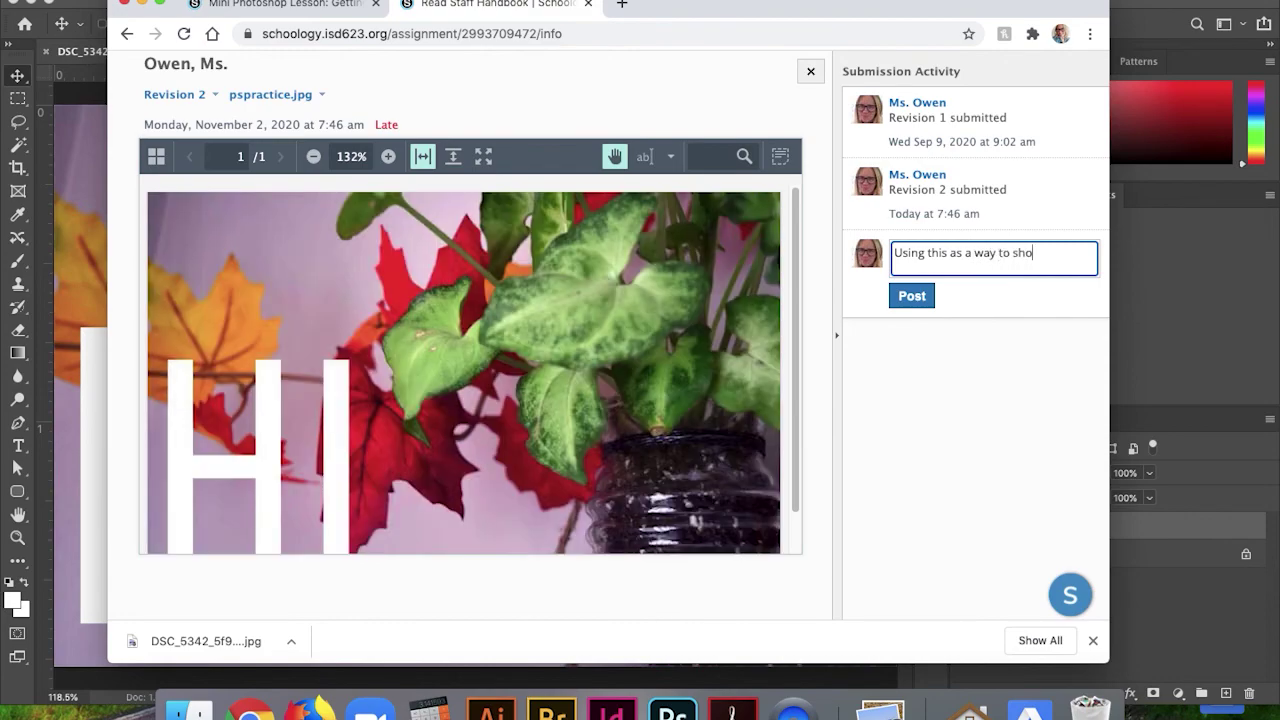
pyautogui.write('w students how to sub')
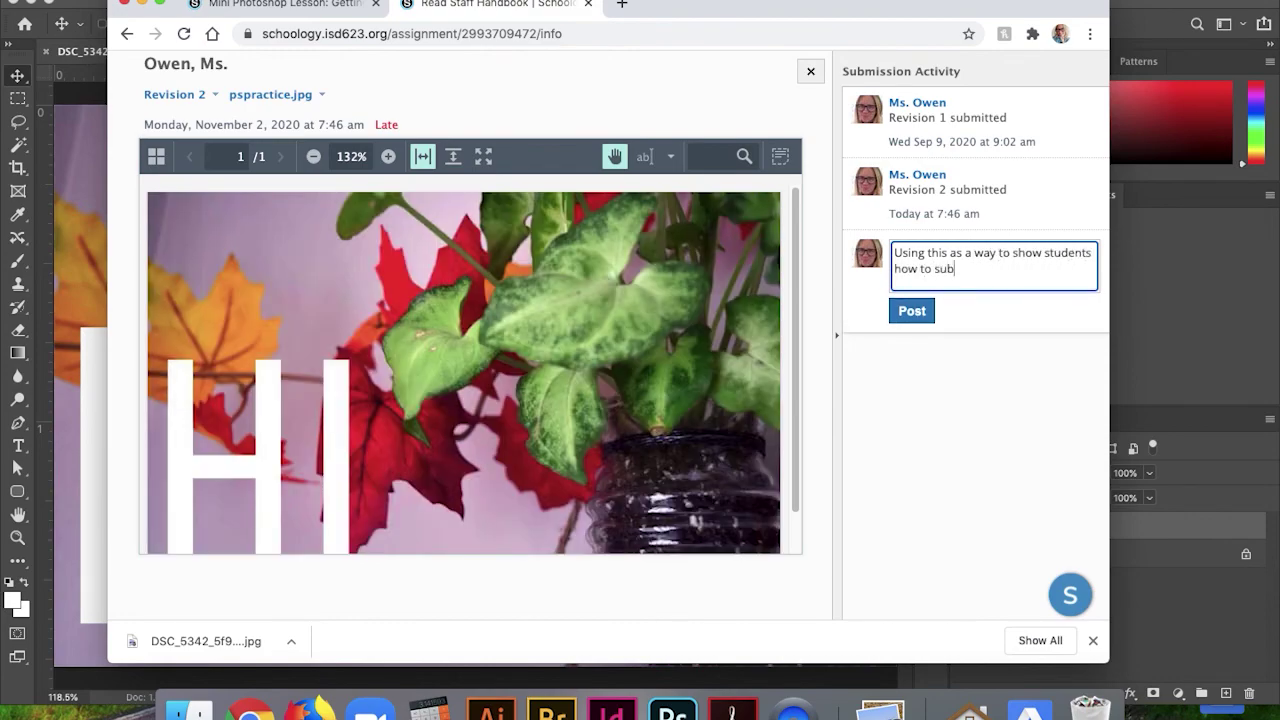
pyautogui.write('mit - sorry and hi!')
pyautogui.click(909, 312)
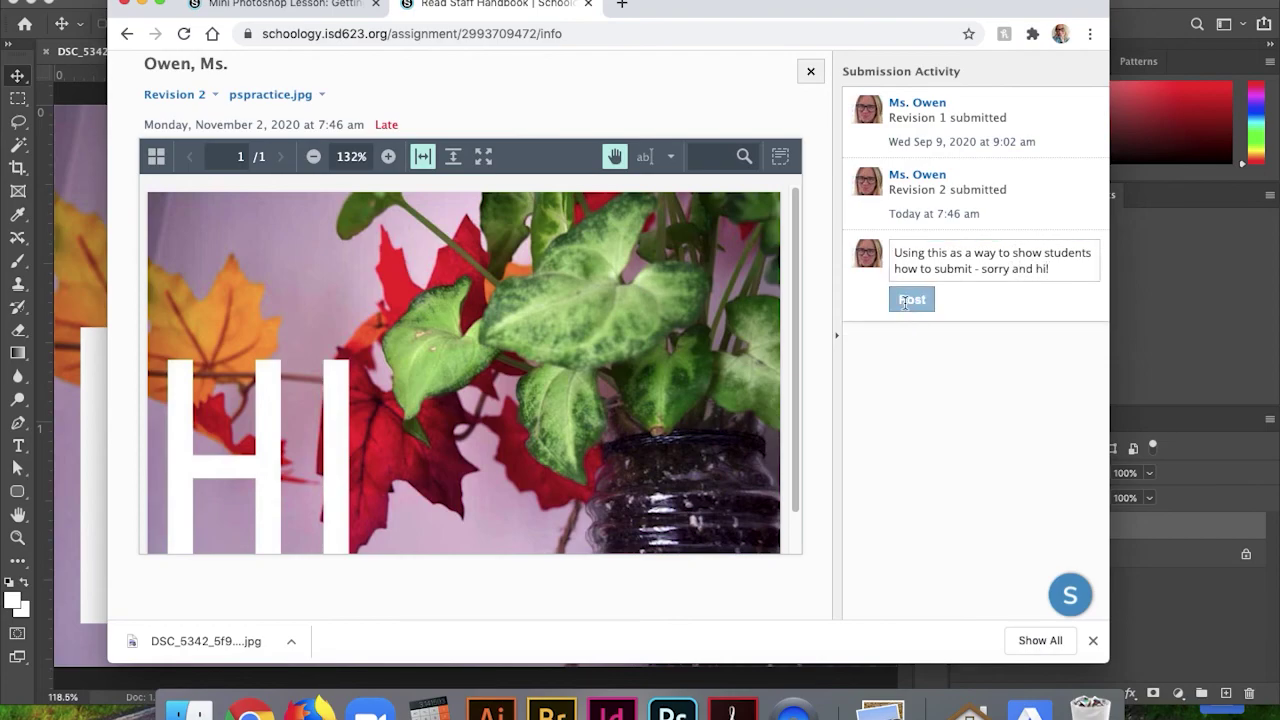
pyautogui.click(811, 74)
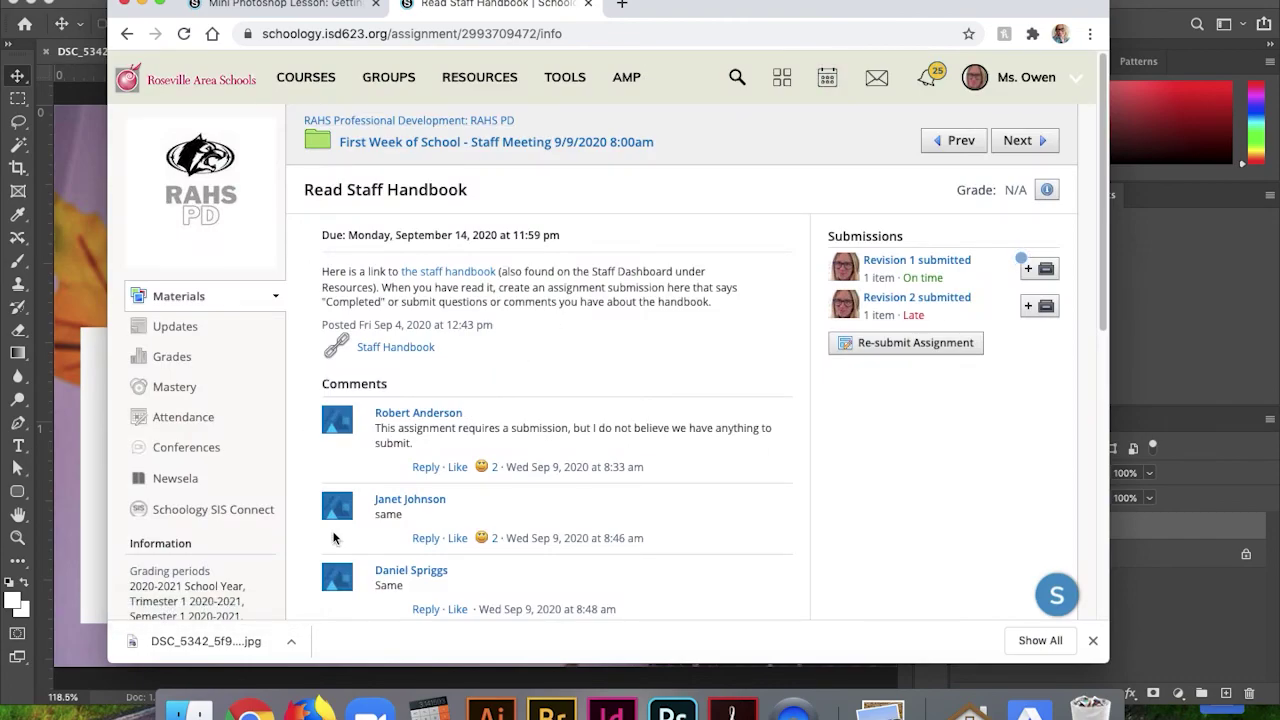
# Close the Read Staff Handbook tab to return to the Mini Photoshop Lesson page
pyautogui.click(588, 4)
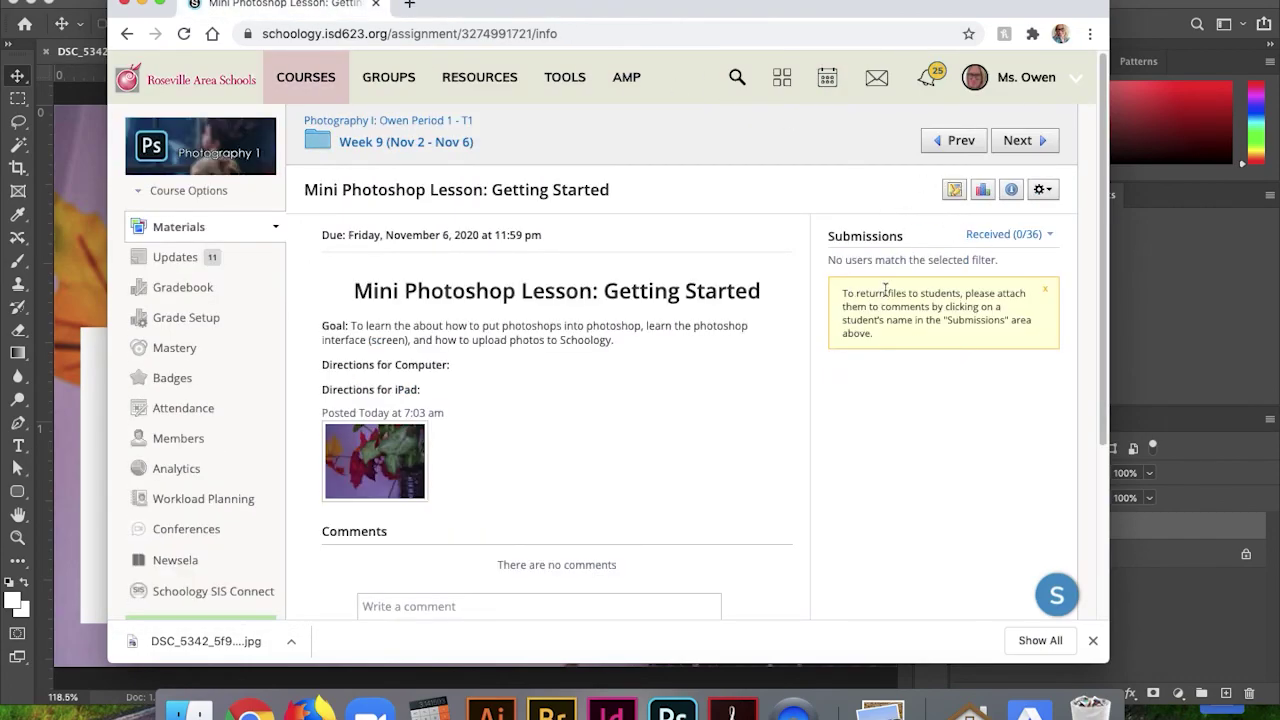